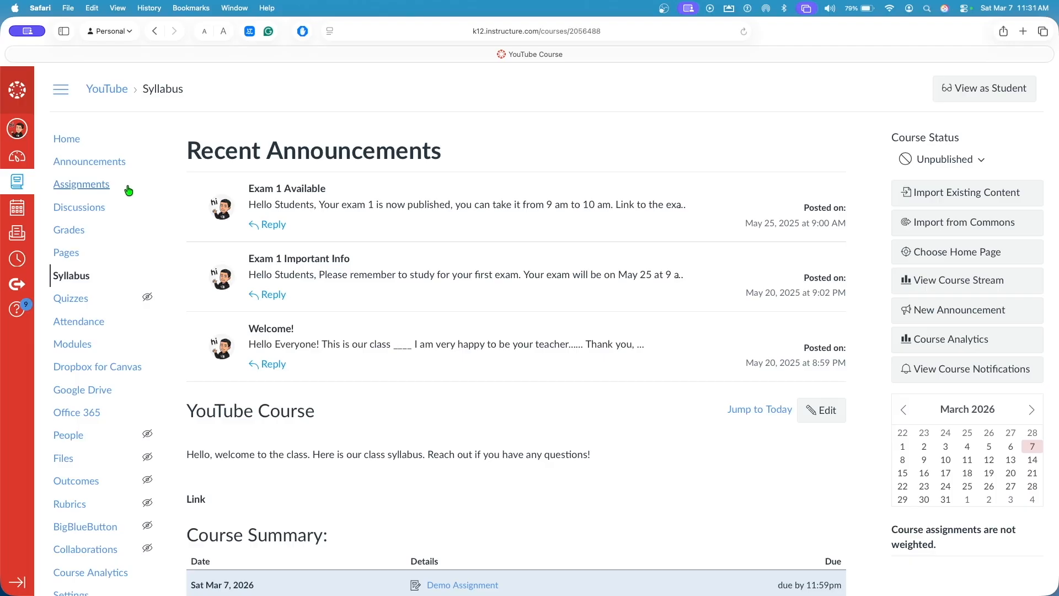
Open the course's Assignments page and unpublish Demo Assignment
click(127, 190)
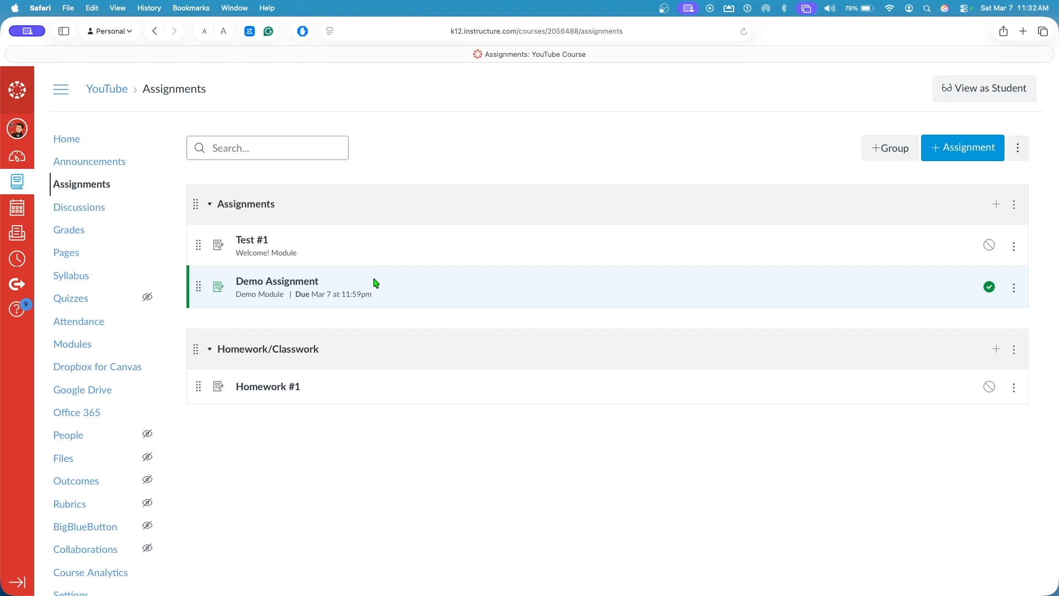
click(989, 287)
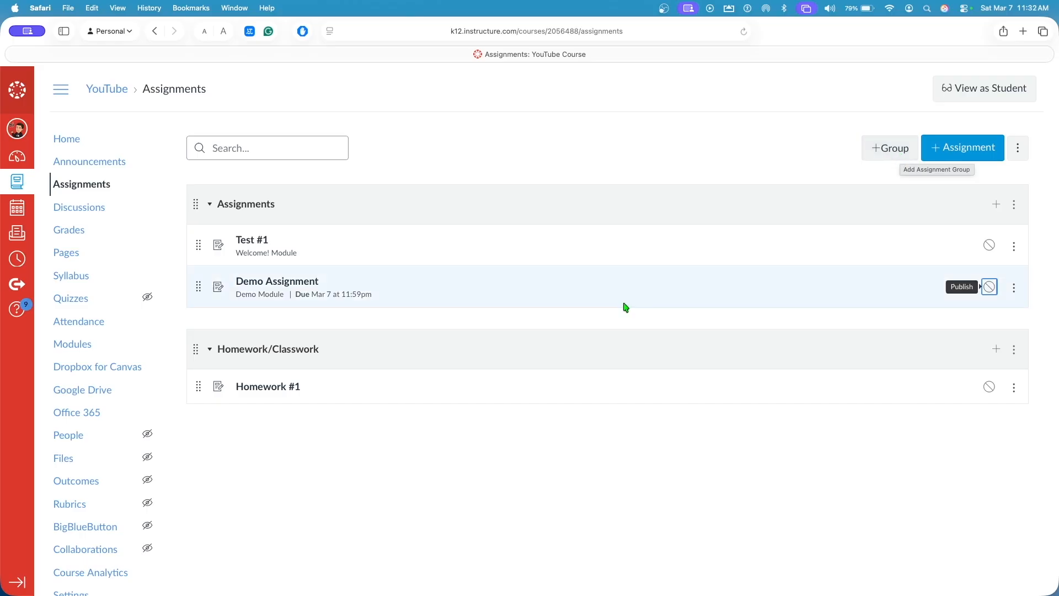
Delete the Homework #1 assignment and the Homework/Classwork assignment group that held it
click(1014, 387)
click(971, 269)
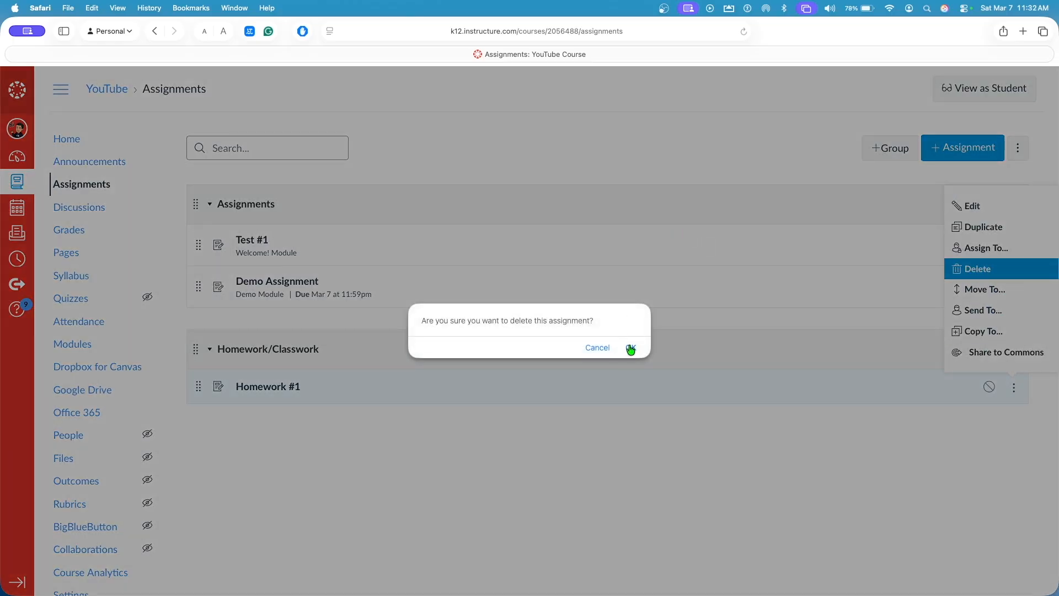
click(630, 347)
click(1014, 349)
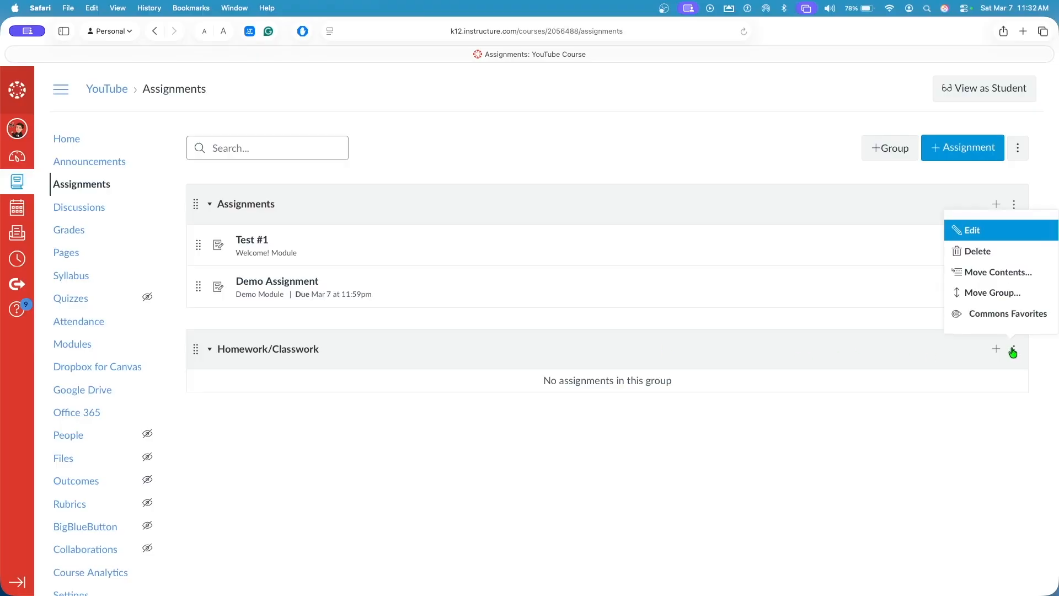
click(977, 251)
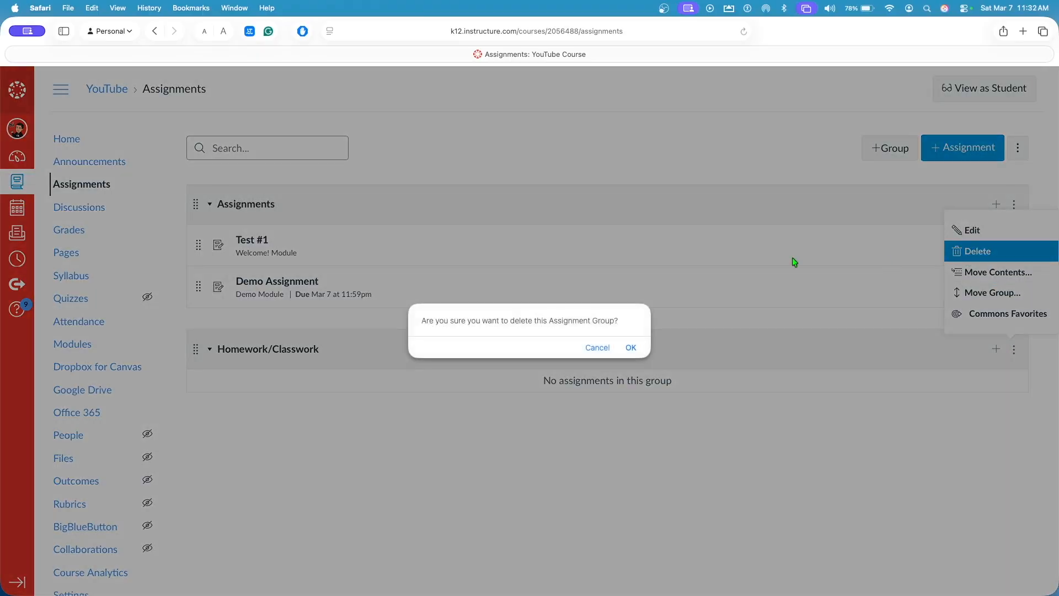
click(631, 349)
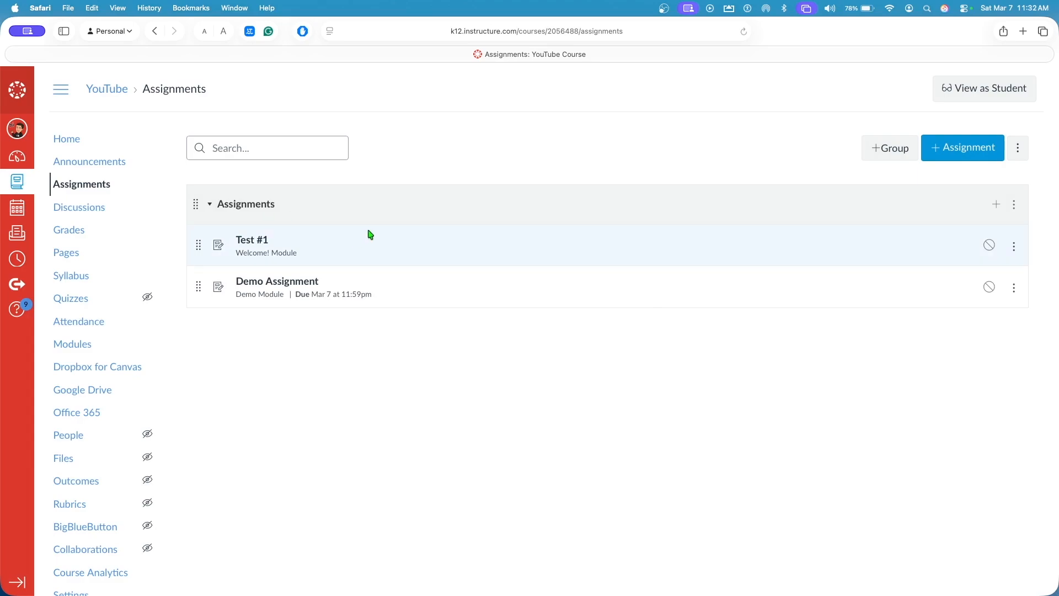
Add a new assignment group named "Assessments" and save it
click(883, 158)
click(614, 315)
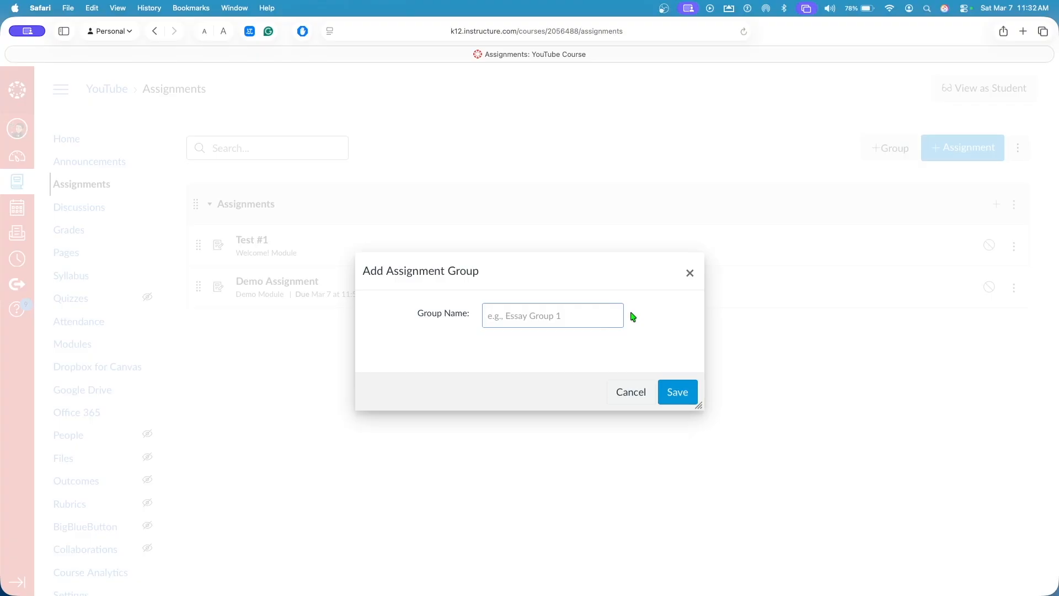
text(Assessments)
click(675, 393)
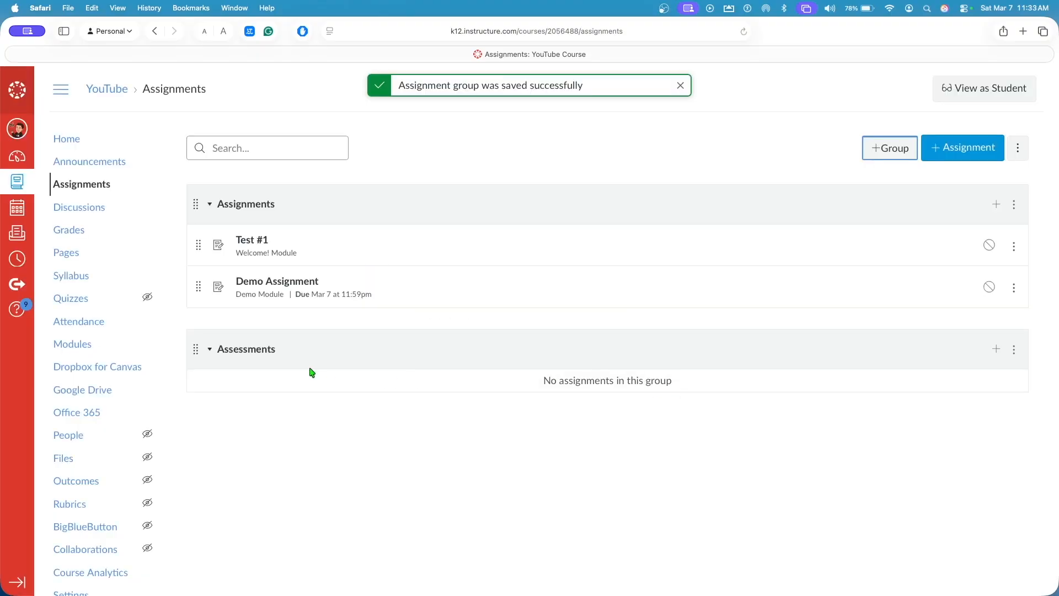
Add a new assignment group named "Homework/Classwork" and save it
click(888, 150)
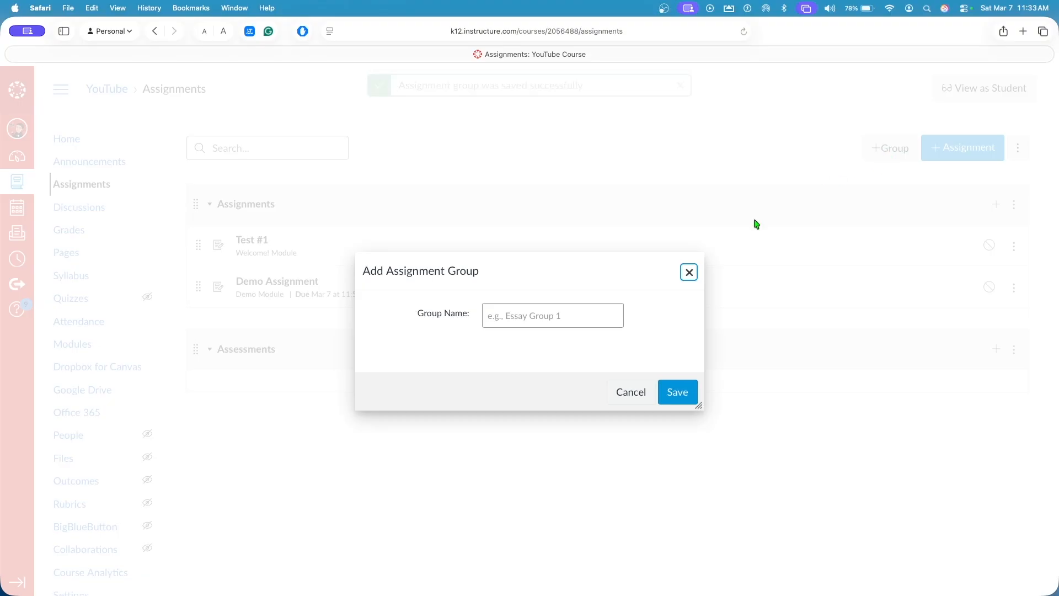
click(496, 315)
text(Homework/Cla)
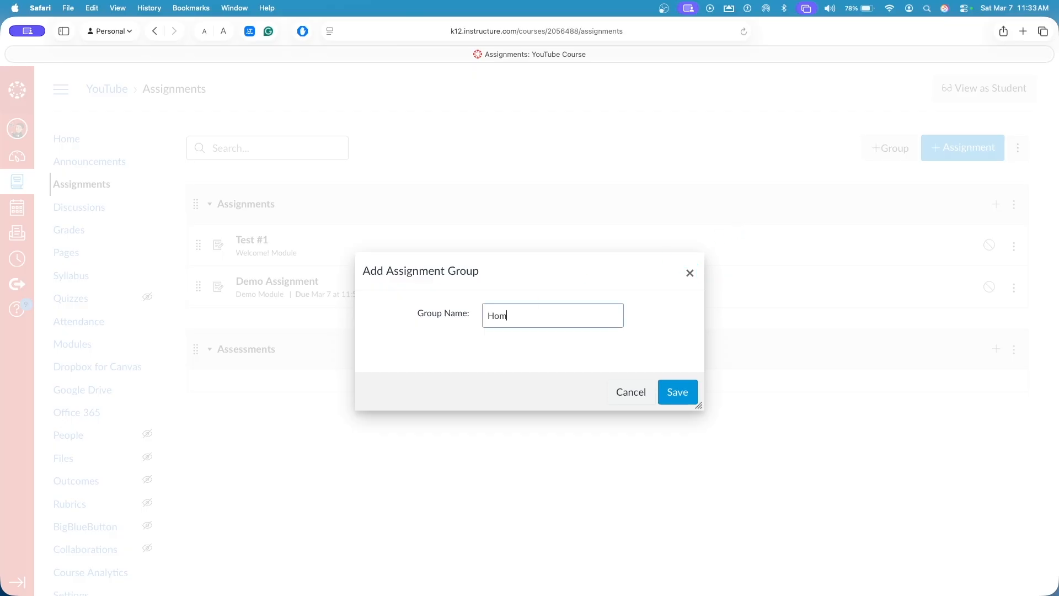
text(sswork)
click(674, 391)
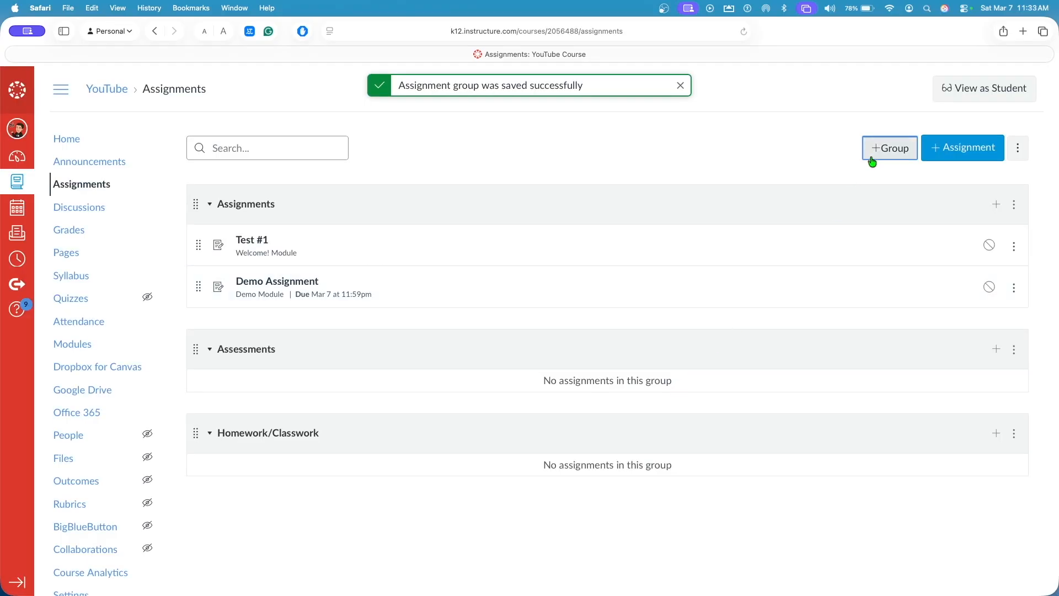
Add a new assignment group named "Participation" and save it
click(872, 158)
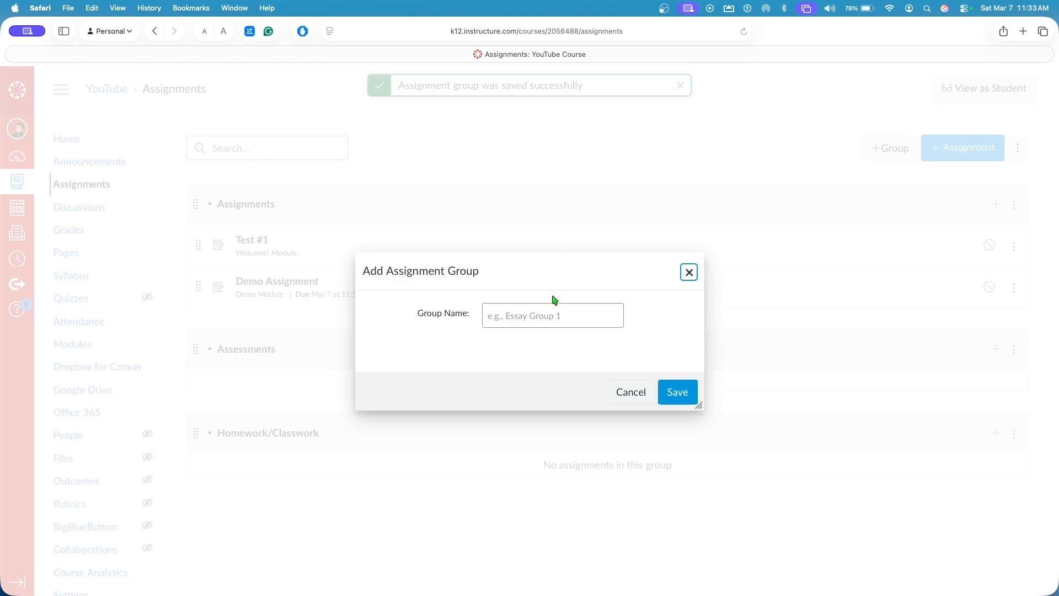
text(Participation)
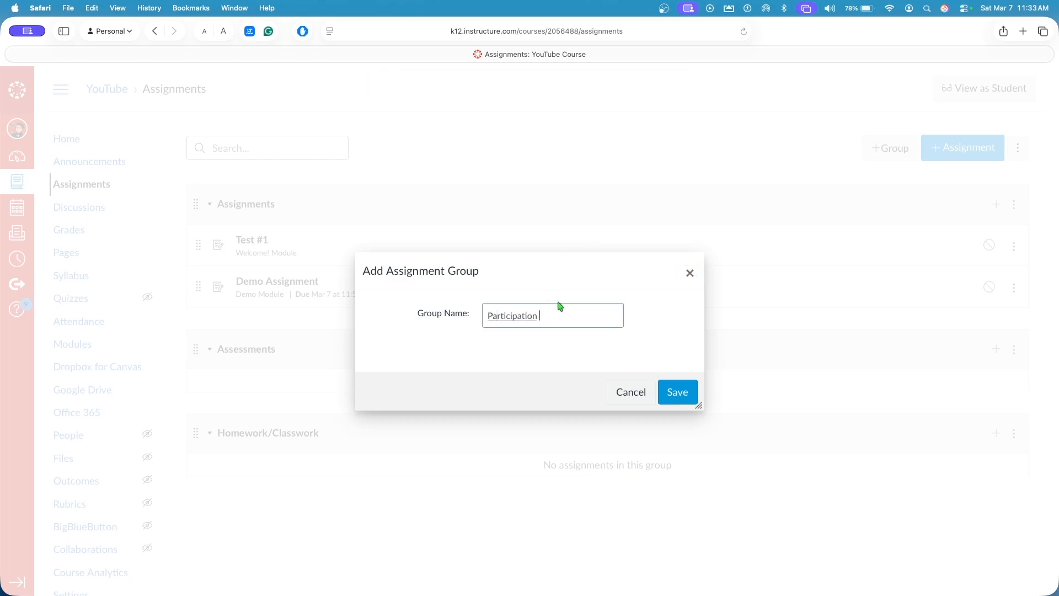
click(682, 401)
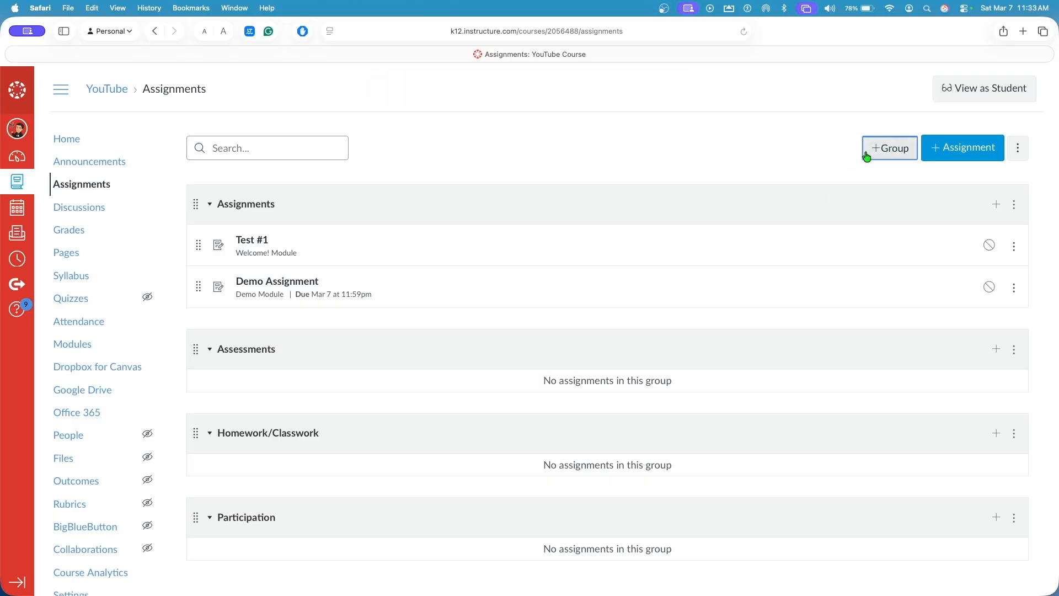
Enable weighting the final grade by assignment groups, with Assessments at 70% and Homework/Classwork at 25%
scroll(734, 156, down, 2)
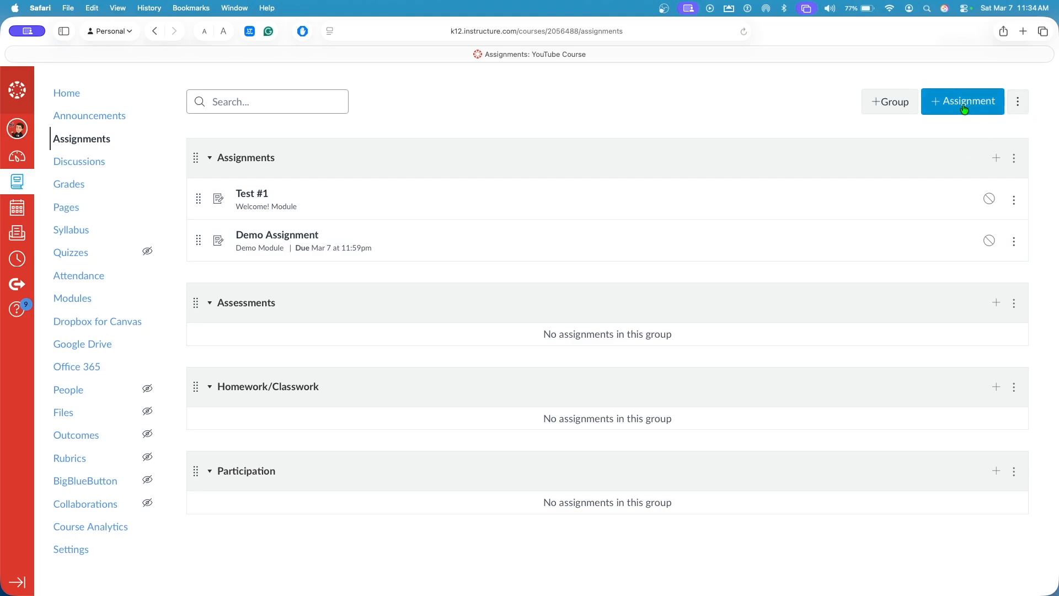
click(1011, 109)
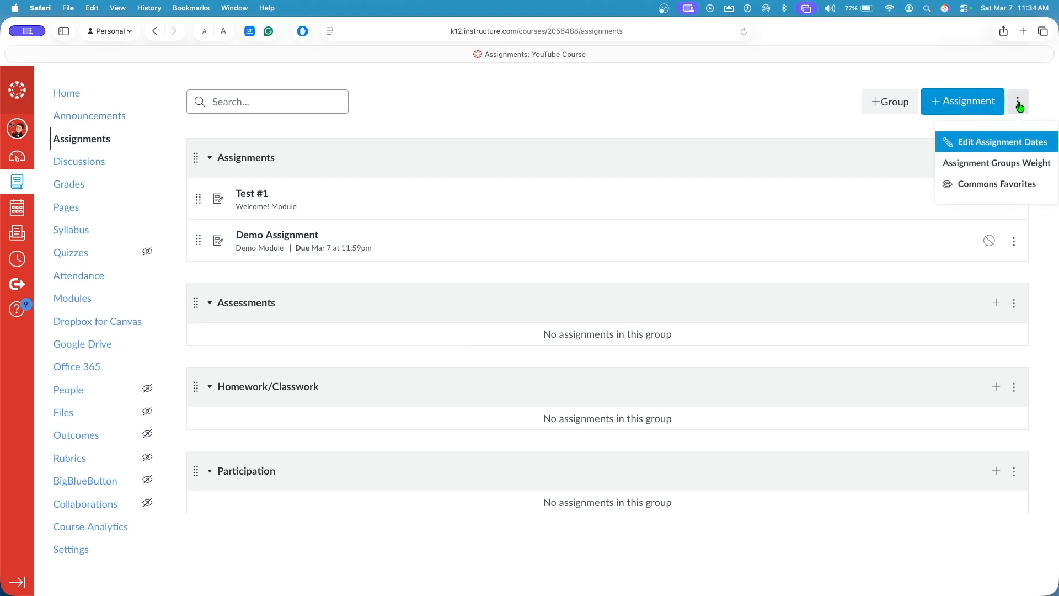
click(971, 165)
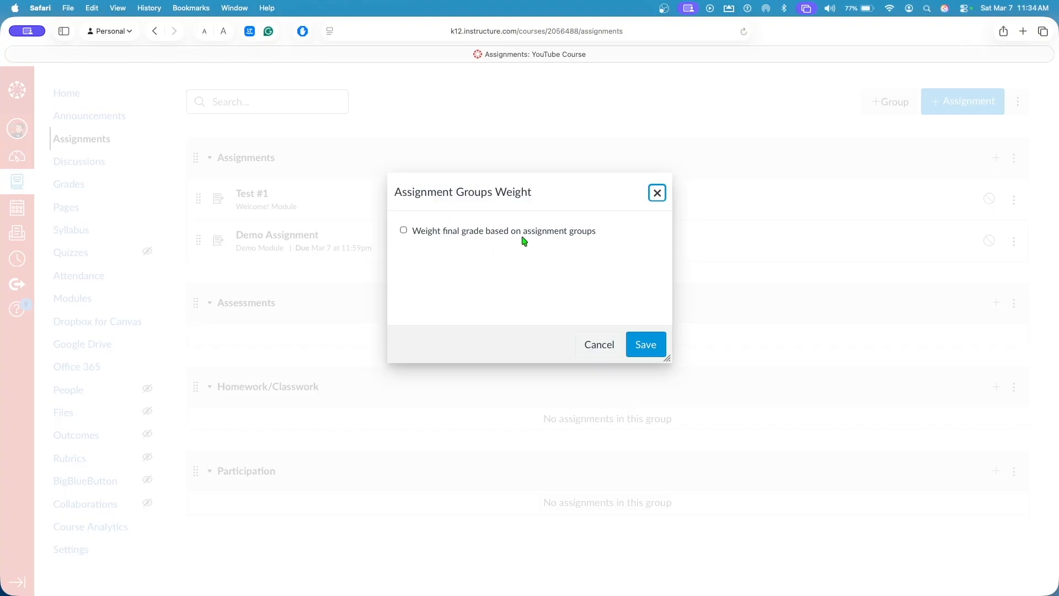
click(404, 230)
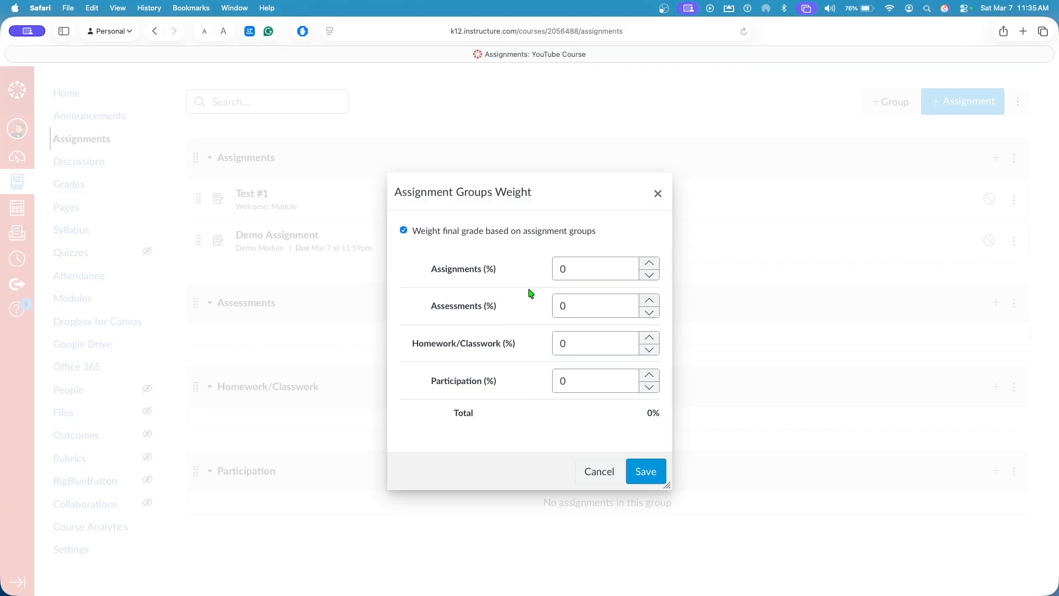
double_click(577, 297)
text(70)
double_click(572, 338)
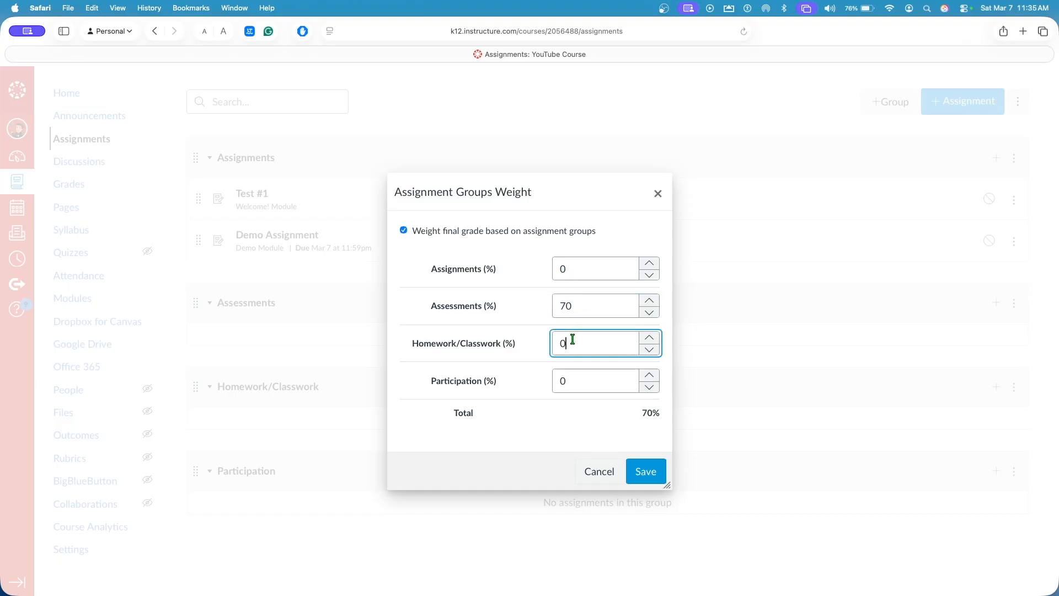
text(25)
Set the Participation group's weight to 5% and save the assignment group weights
double_click(572, 383)
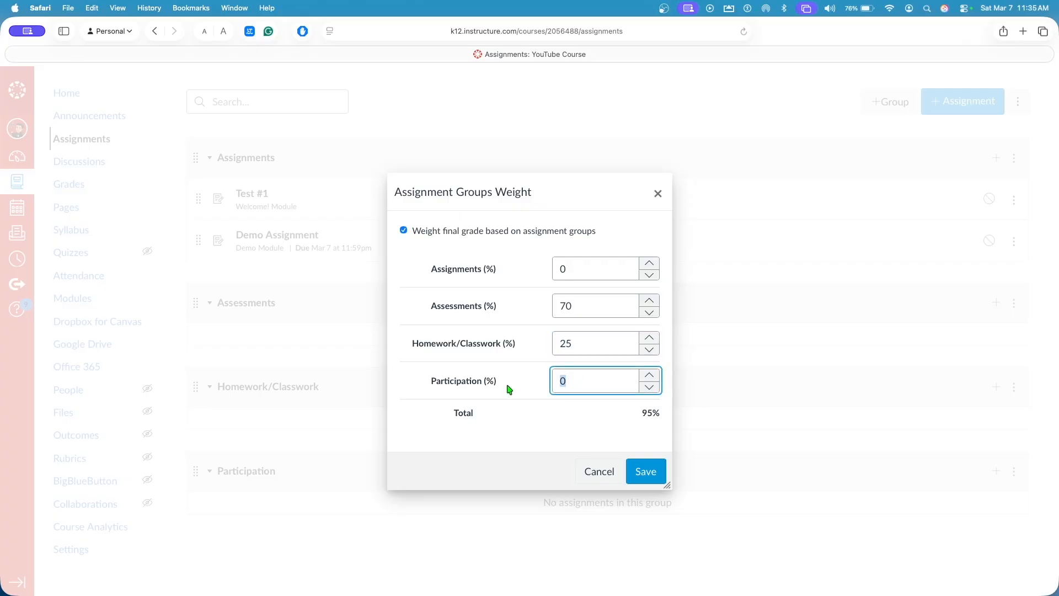
text(5)
key(BackSpace)
text(10)
key(BackSpace)
key(BackSpace)
text(5)
click(582, 420)
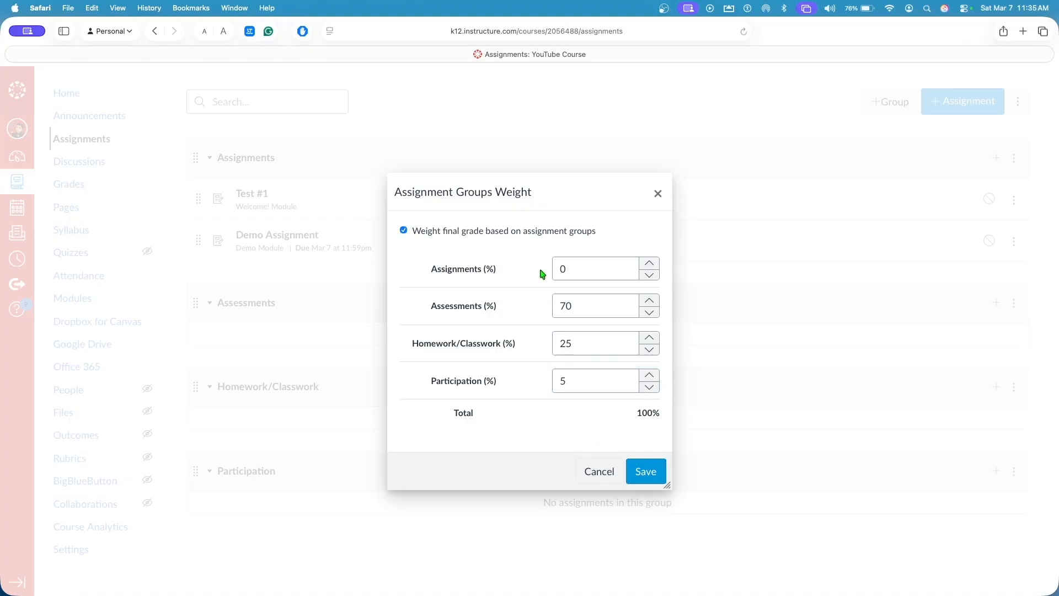
drag(428, 306, 599, 400)
click(611, 427)
click(652, 470)
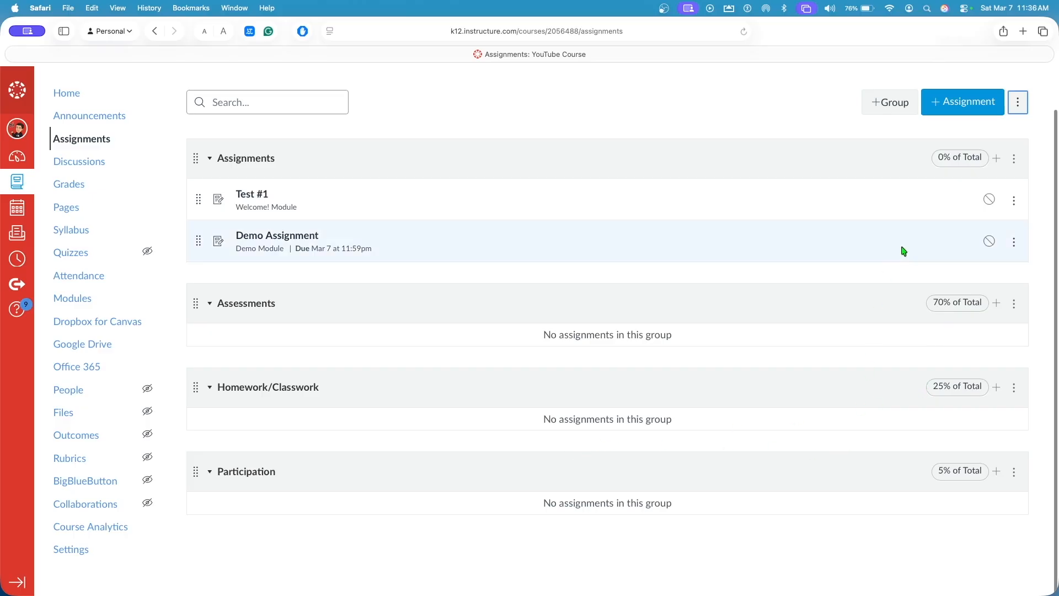
Start a new assignment and name it "Assignment #1 - Introduce Yourself"
click(950, 110)
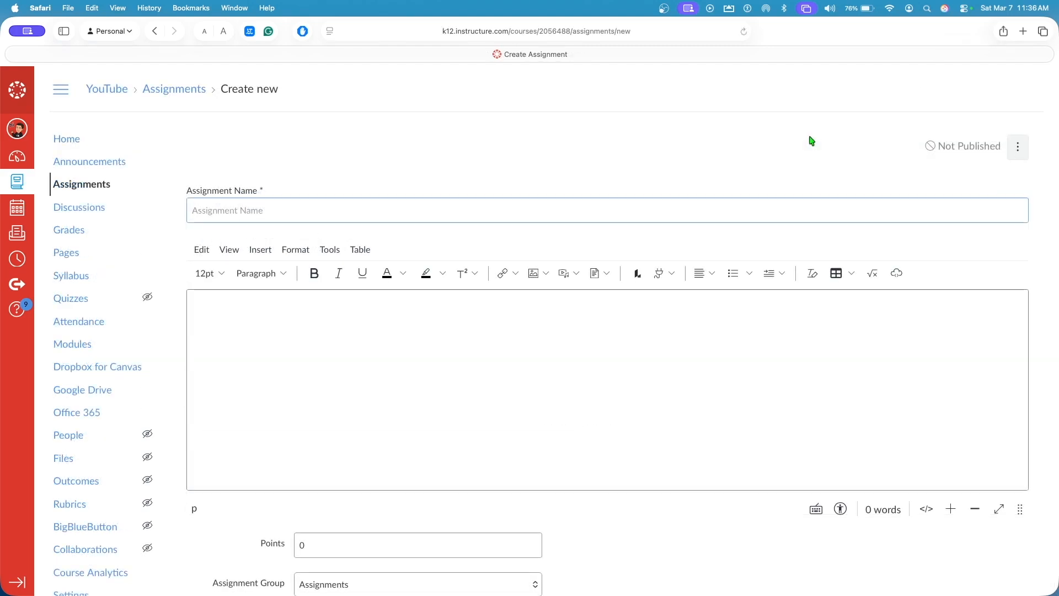
text(Assignment #1 - )
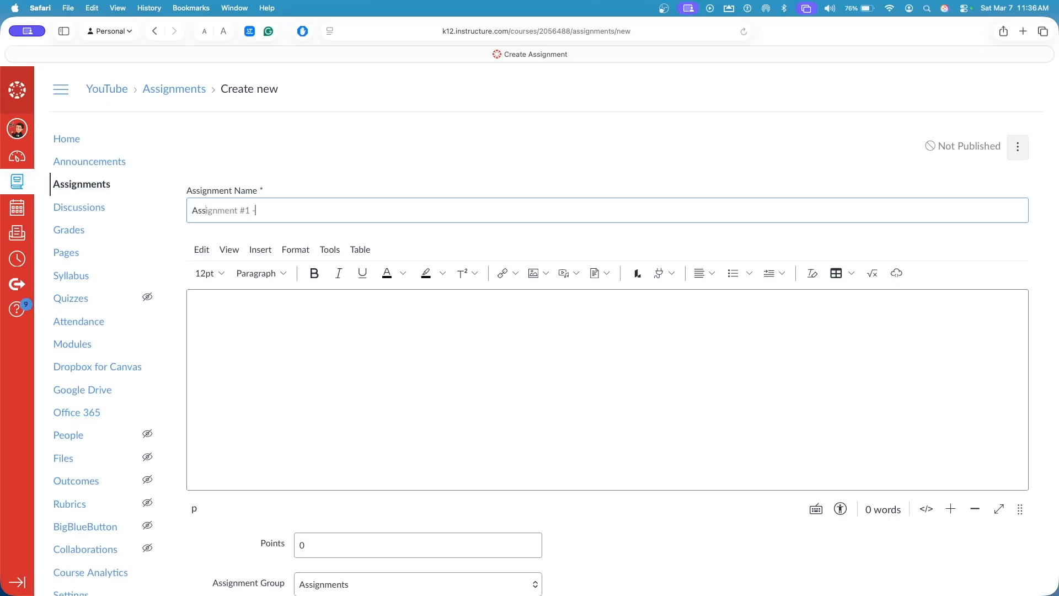
text(On)
key(BackSpace)
text(Introduce YourS)
key(BackSpace)
text(self)
Enter the description "In this assignment, please write a few sentences introducing yourself to me. Please include the following:"
click(516, 326)
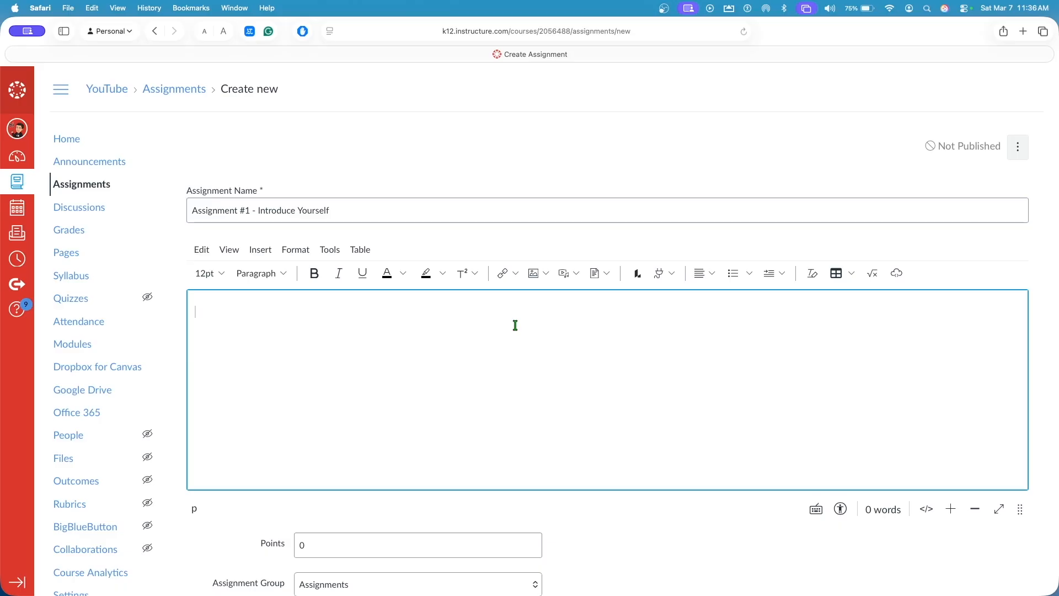
text(In this assignment, please write a f)
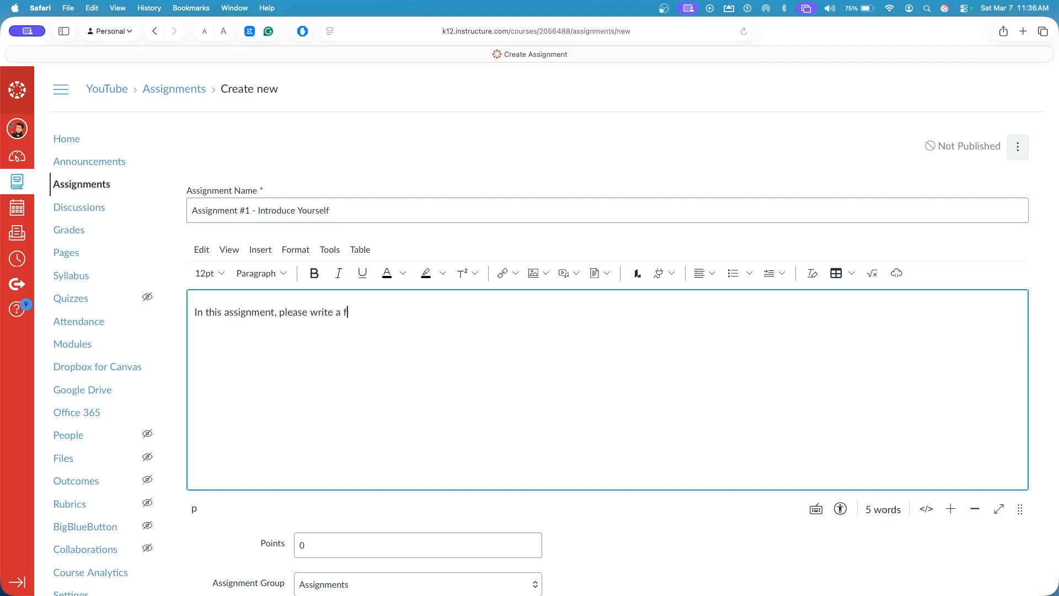
text(ew sentences introducing yourself to me. Plaese incl)
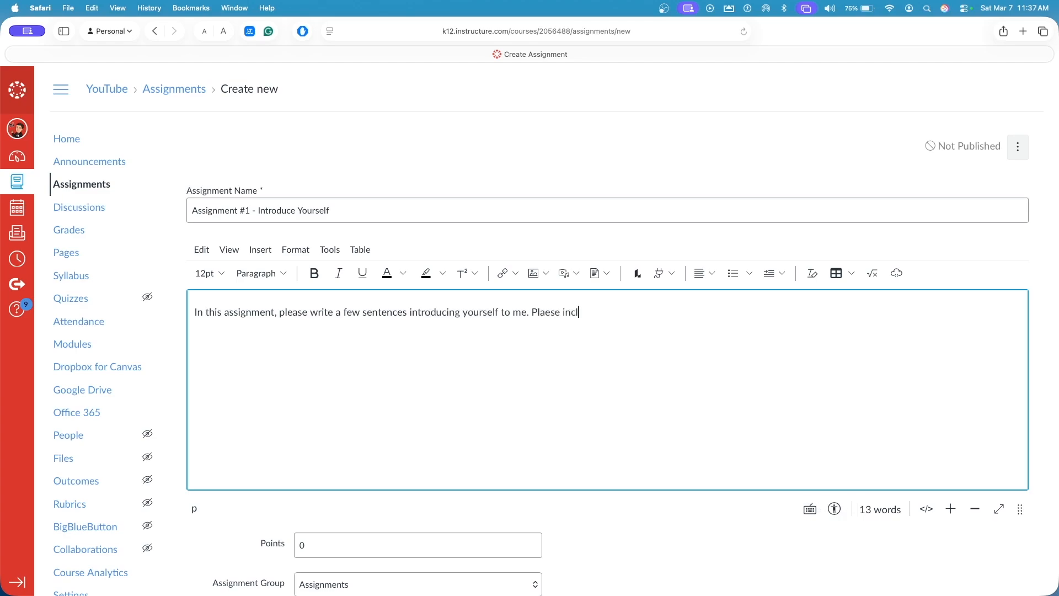
text(ude the following:)
Try a 24pt font size on "Please include the following:" and return it to 12pt
drag(533, 312, 672, 312)
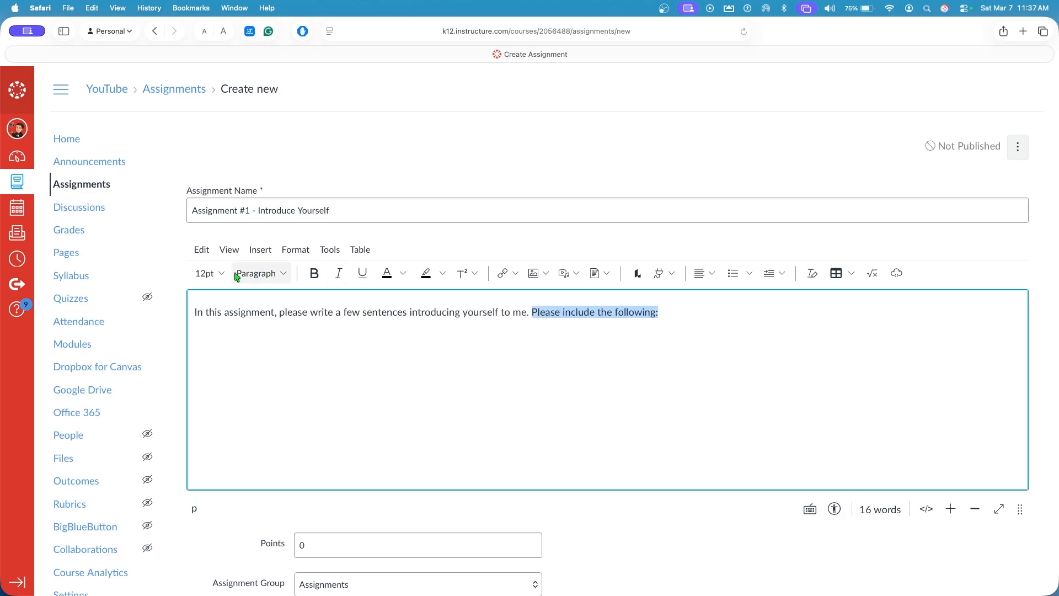
click(214, 277)
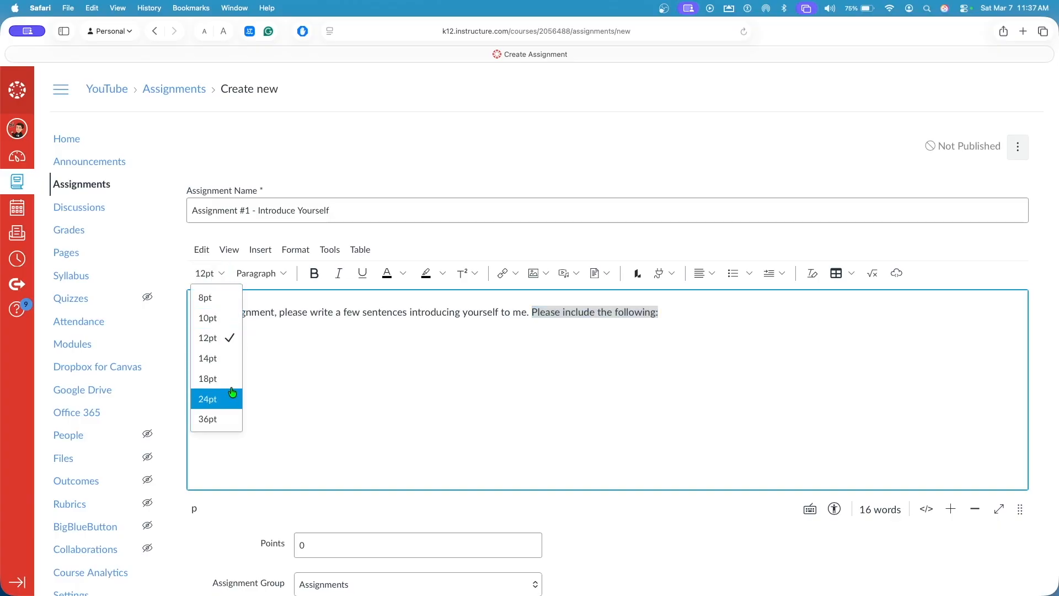
click(230, 393)
click(210, 273)
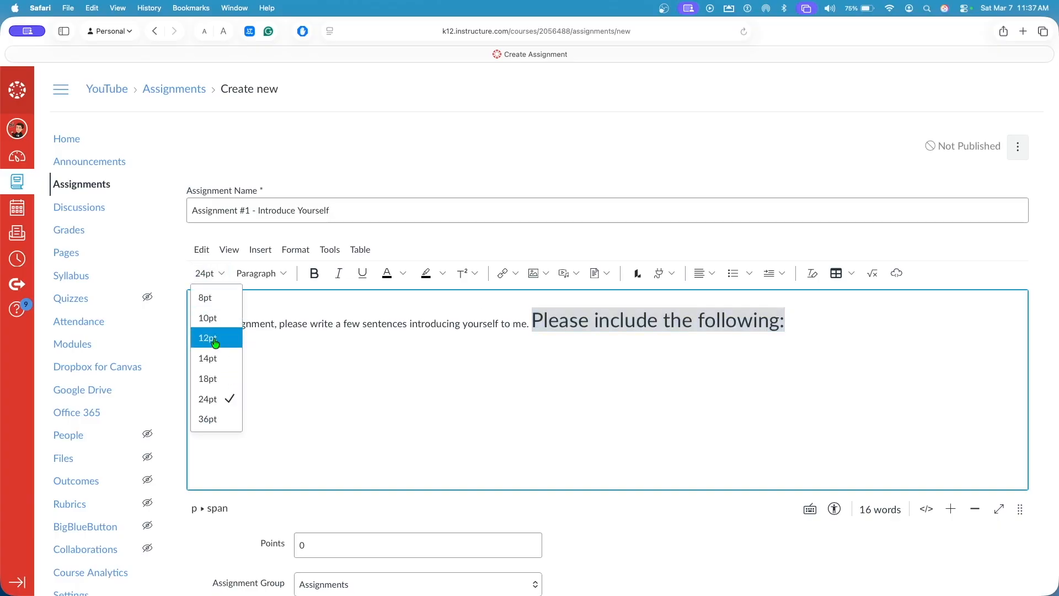
click(225, 342)
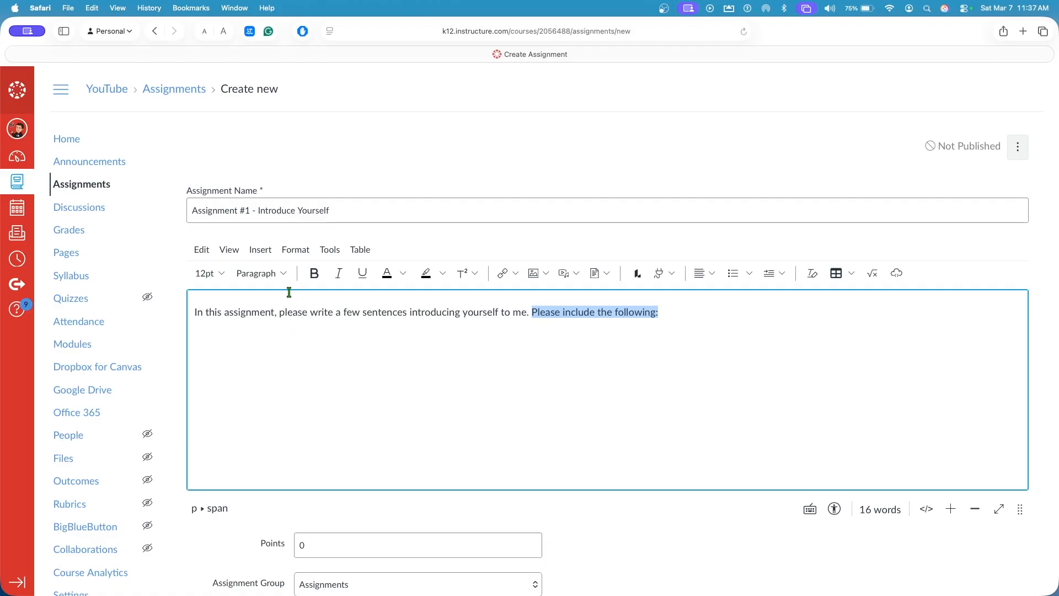
Make the sentence "Please include the following:" bold and colour its text red
click(312, 272)
click(342, 277)
click(342, 277)
click(369, 277)
click(372, 280)
click(403, 273)
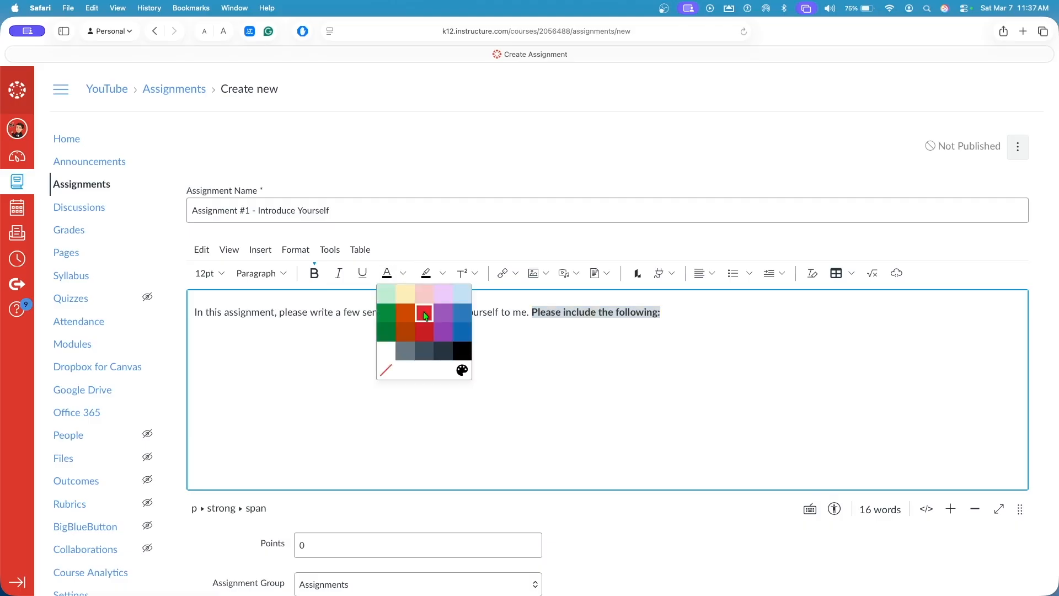
click(424, 315)
Apply a red highlight to the sentence "Please include the following:"
click(443, 274)
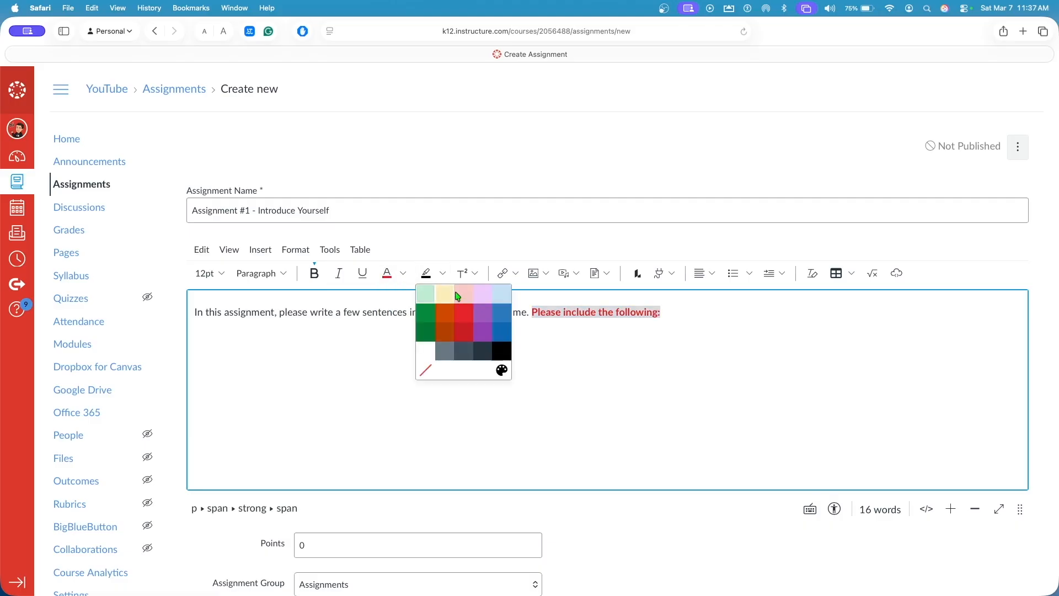
click(462, 320)
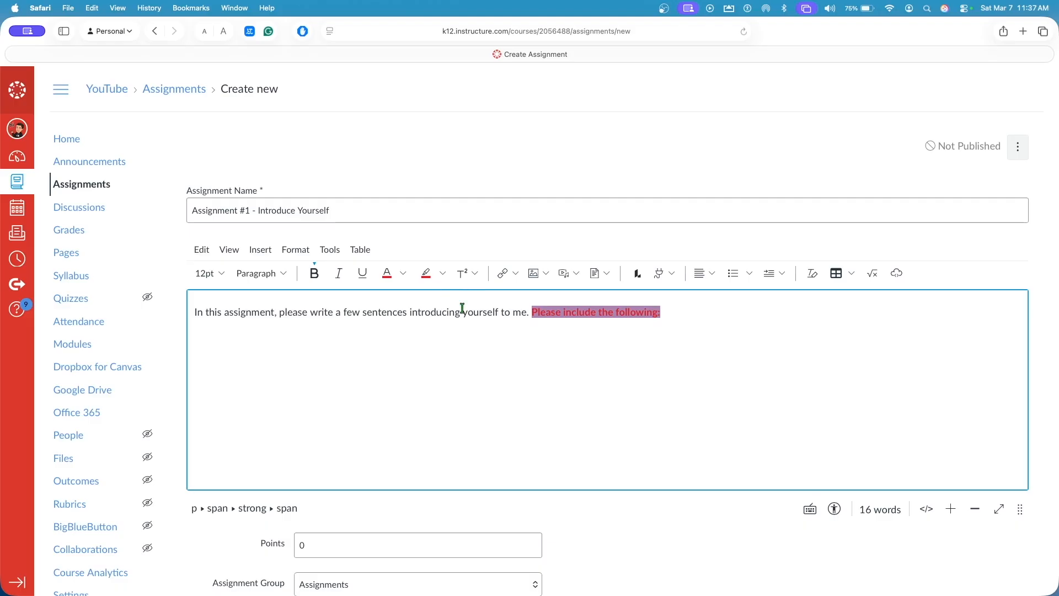
click(464, 309)
click(632, 307)
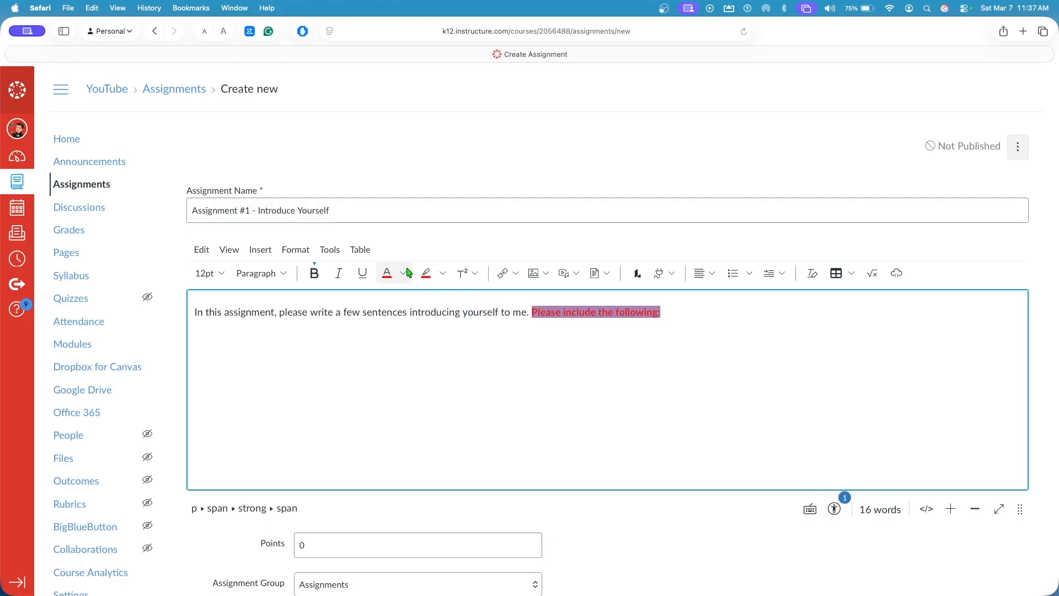
Change the highlight on "Please include the following:" to light yellow
click(444, 275)
click(446, 298)
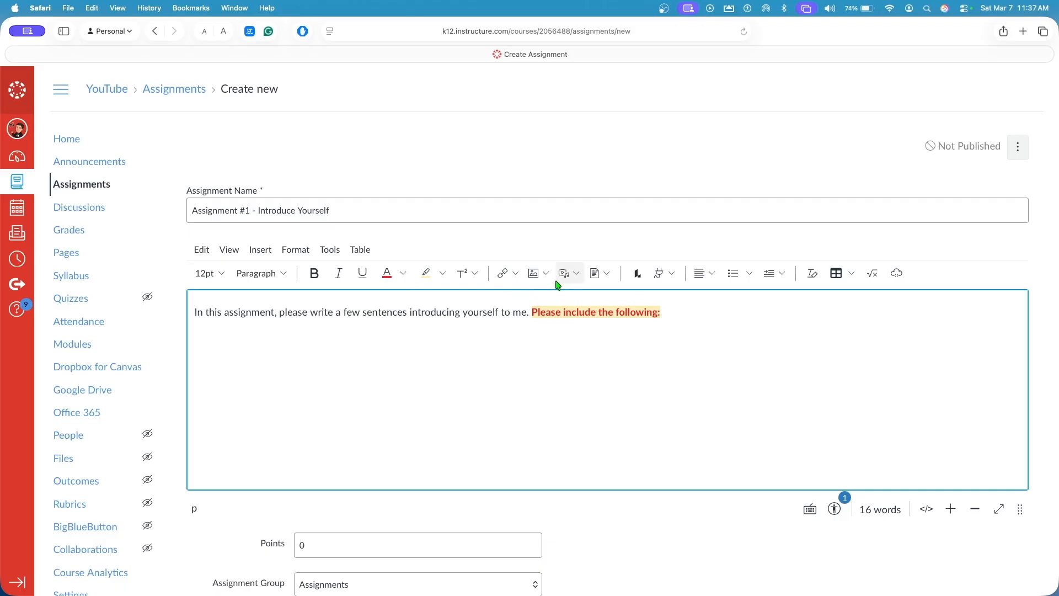
click(506, 273)
click(535, 274)
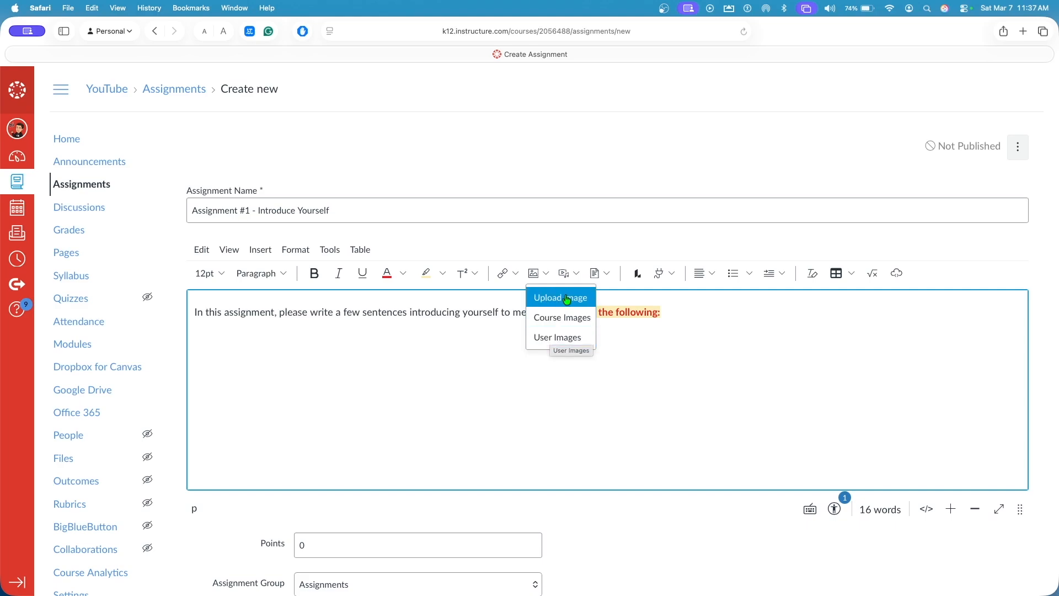
click(567, 273)
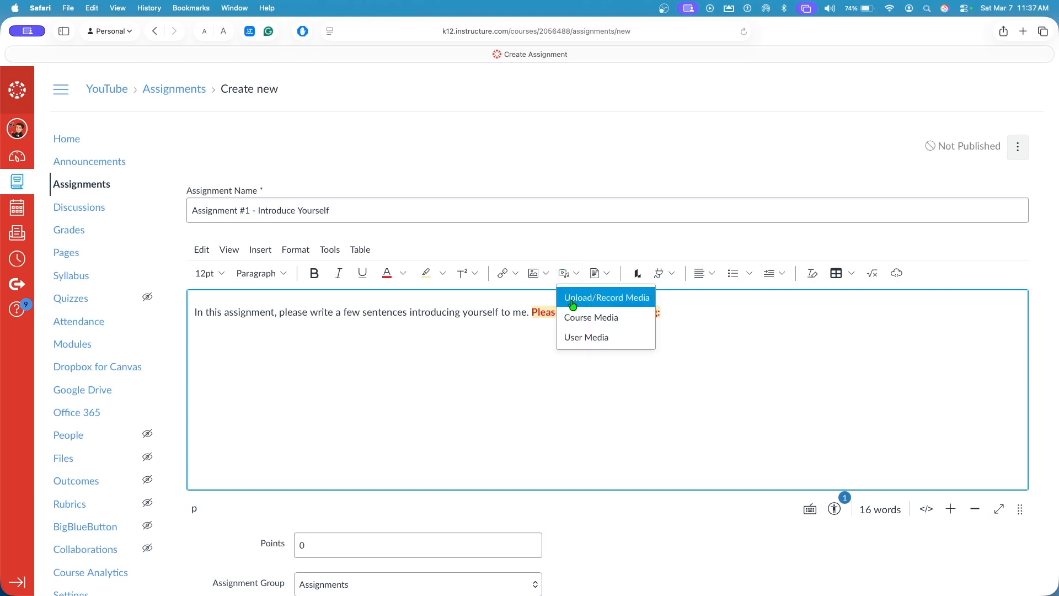
click(596, 273)
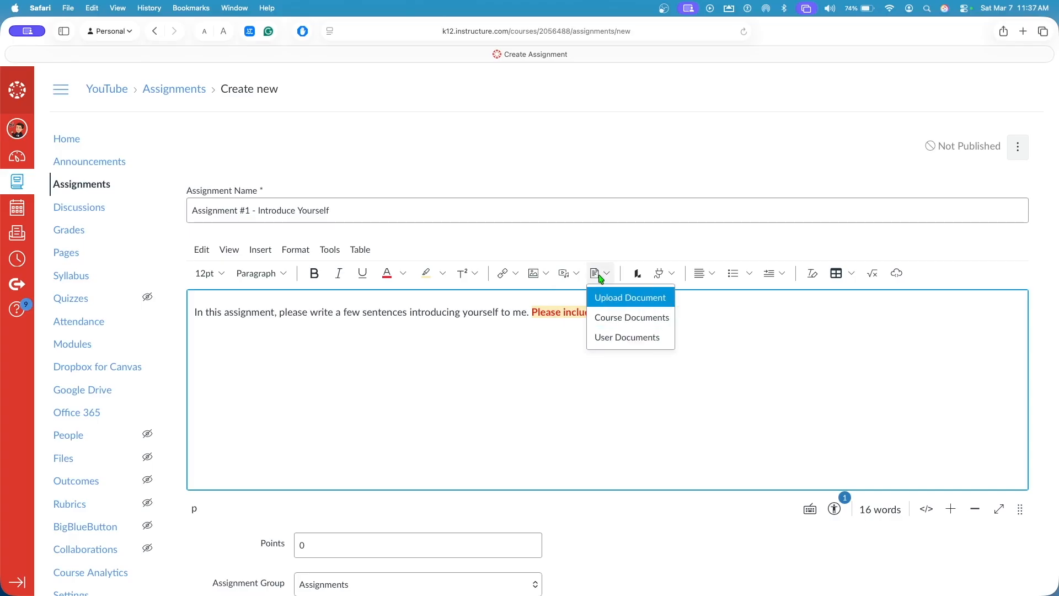
click(658, 277)
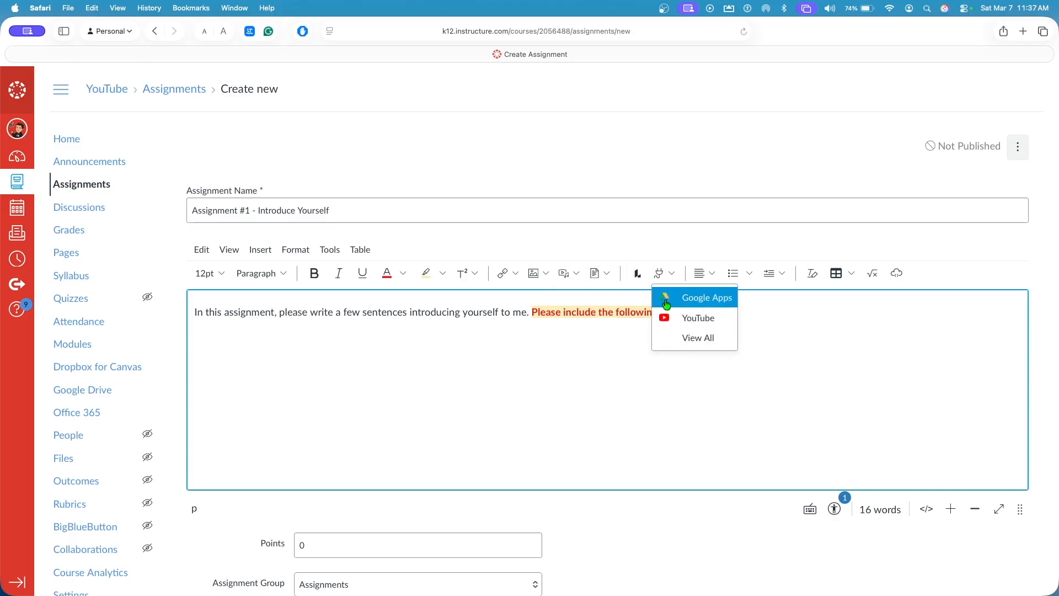
Try center alignment on the description paragraph and return it to left alignment
click(698, 279)
click(718, 318)
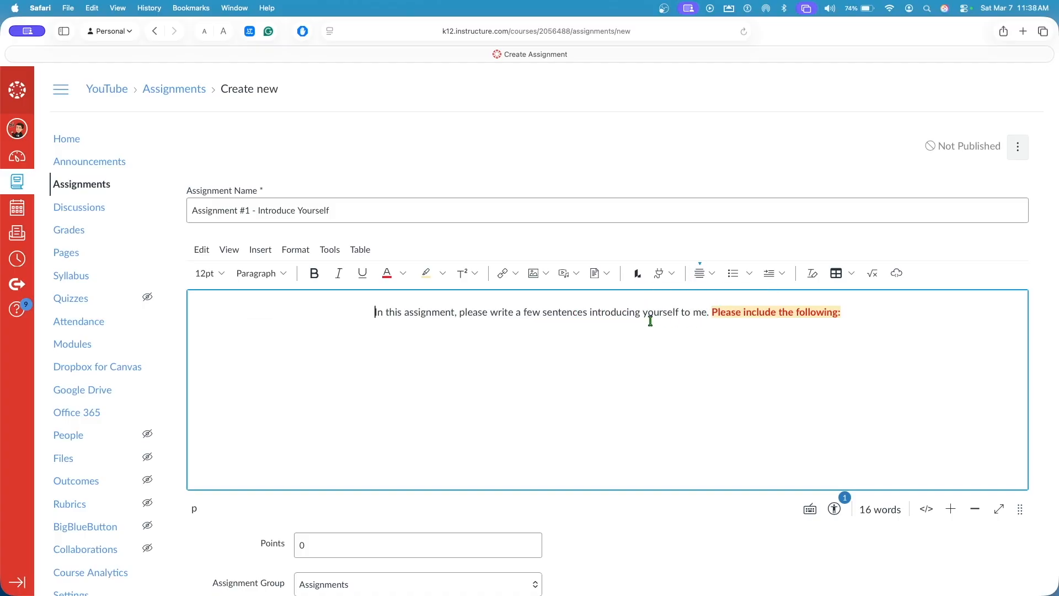
click(699, 273)
click(713, 320)
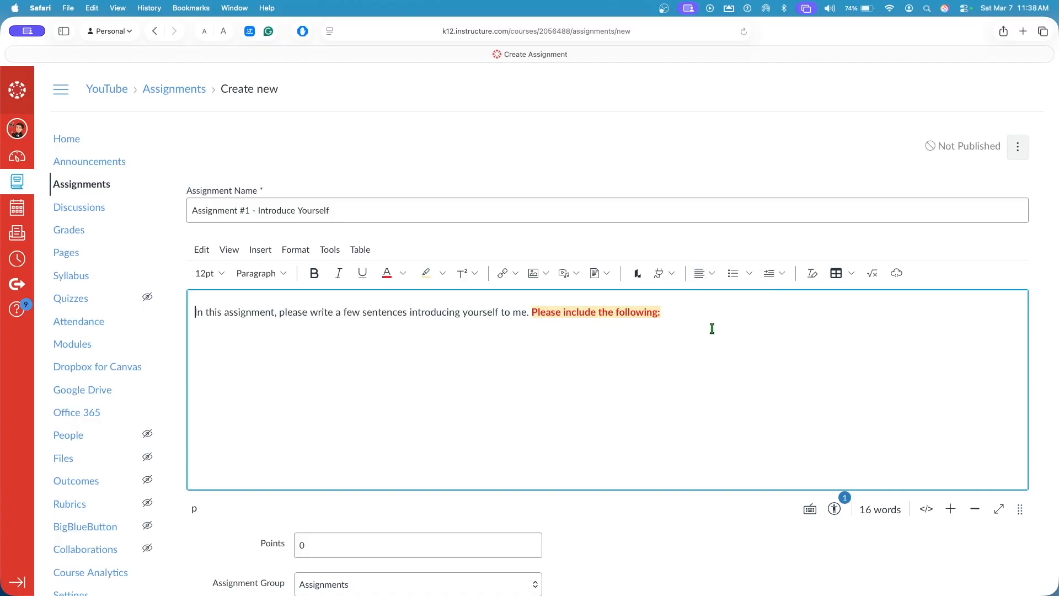
click(702, 276)
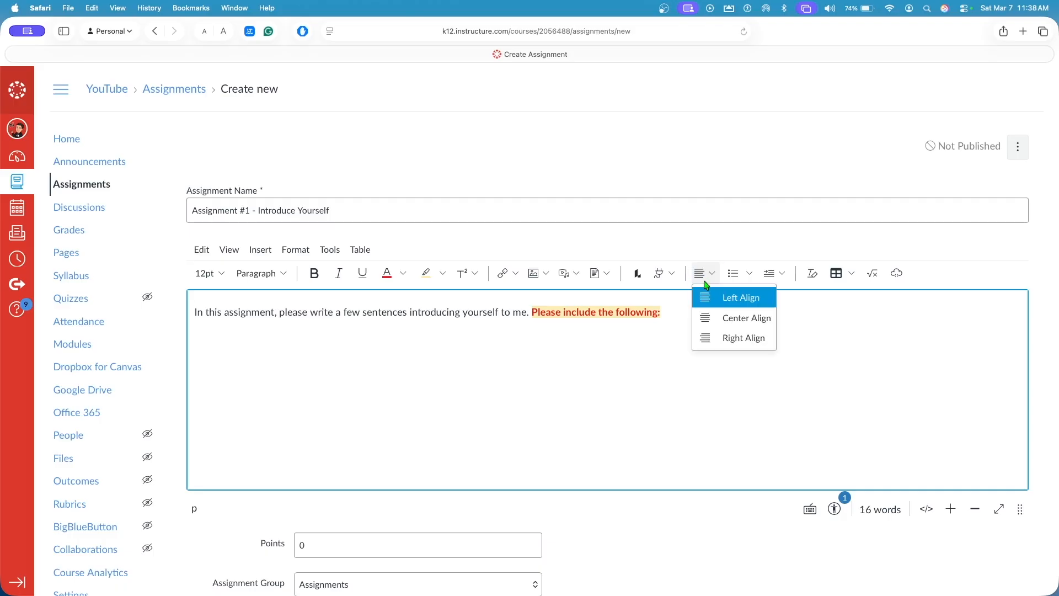
click(750, 274)
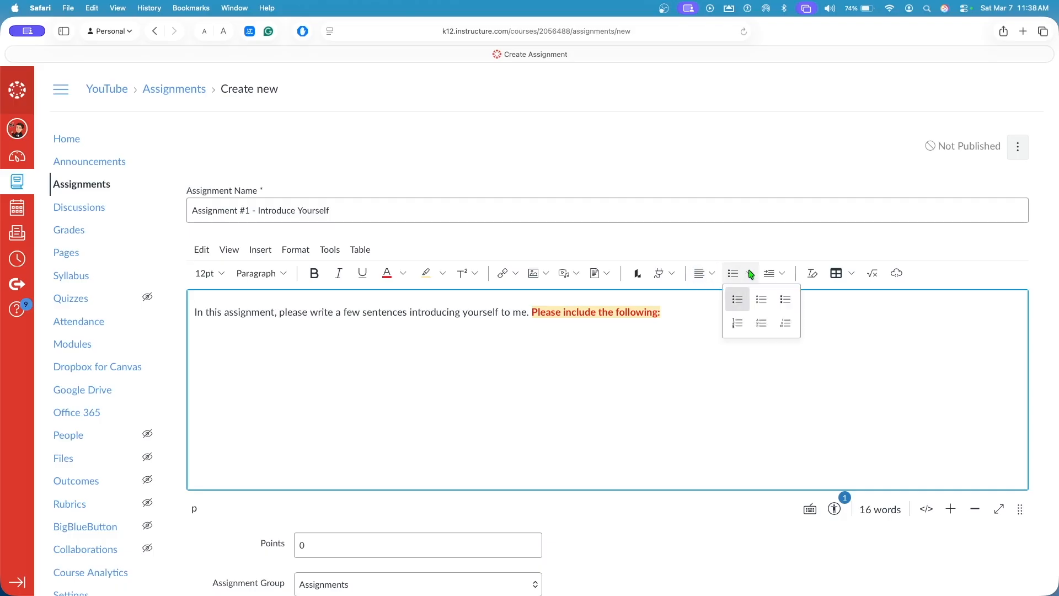
click(785, 273)
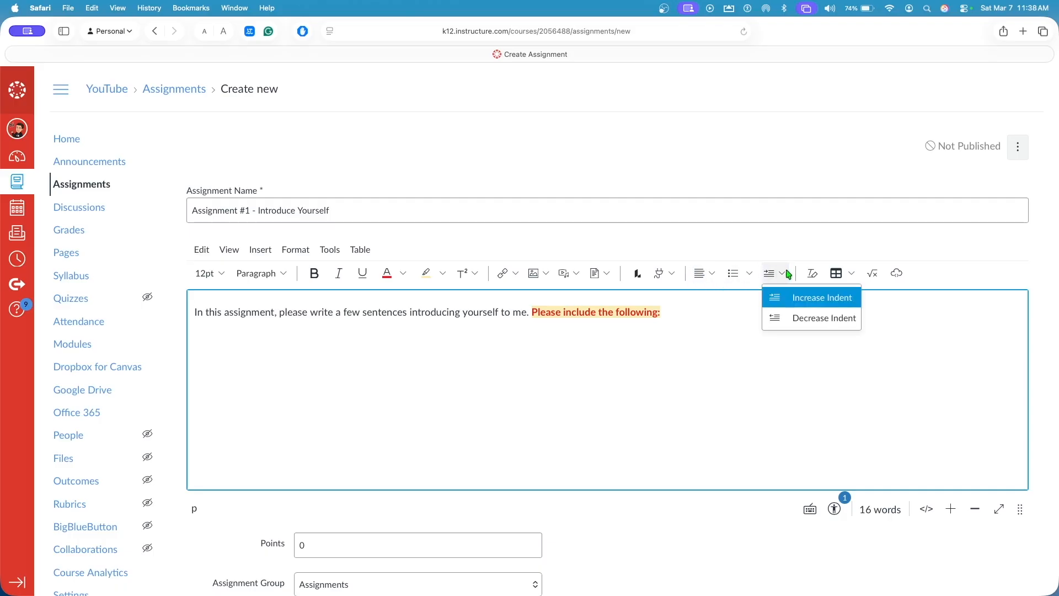
click(839, 273)
mouse_move(862, 321)
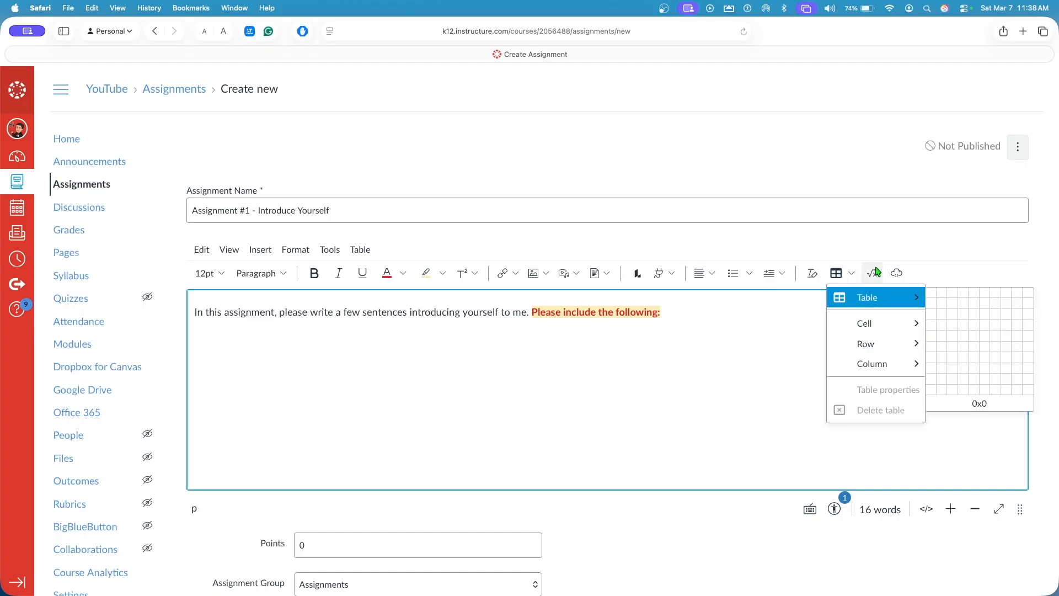
Start a new line below the description paragraph and clear its bold, red text colour and highlight formatting
click(715, 315)
key(Return)
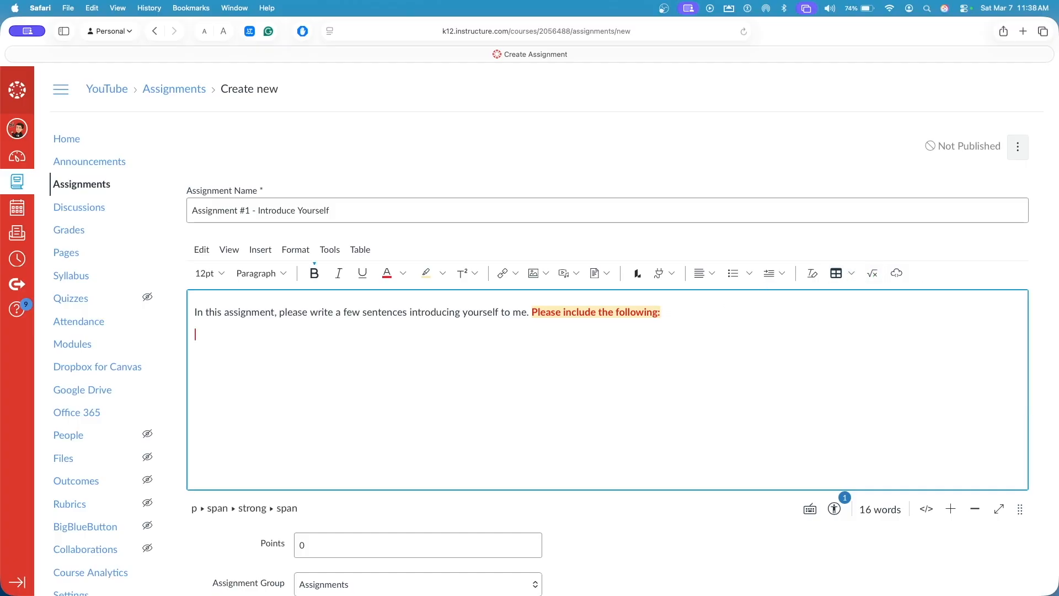
click(403, 274)
click(426, 273)
click(440, 274)
click(426, 369)
click(338, 273)
Try hollow circle bullets for a bulleted list below the paragraph and settle on solid round bullets
click(751, 279)
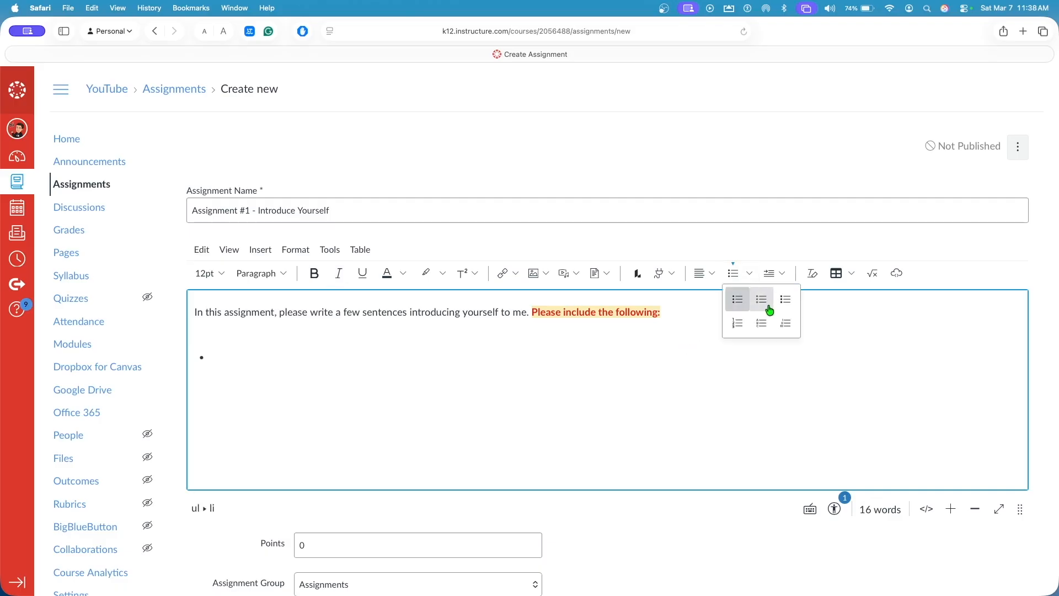
click(767, 310)
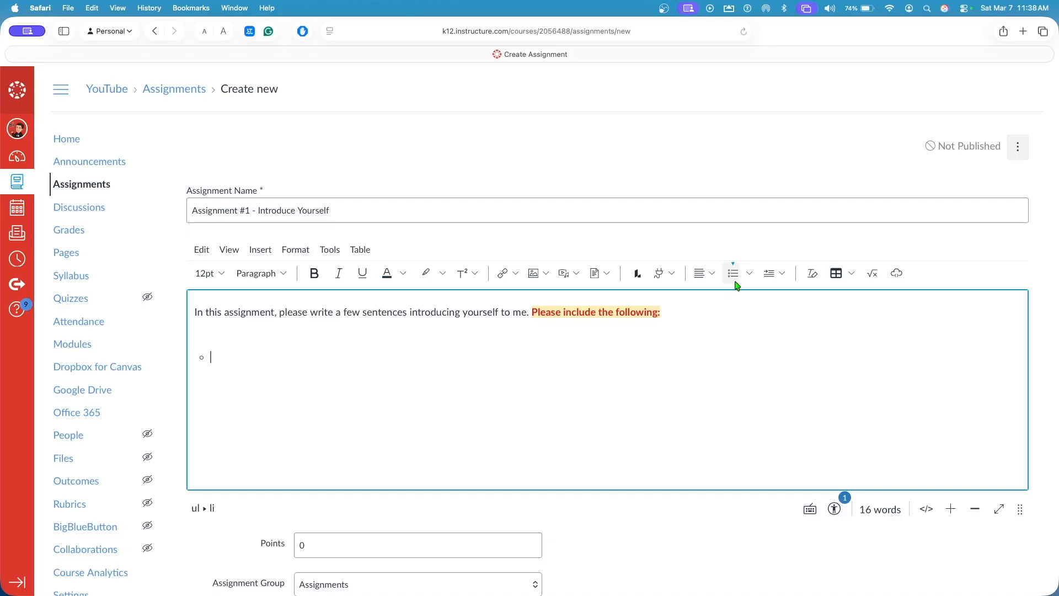
click(749, 274)
click(738, 298)
List "Your Name", "Your favorite color", "Your favorite holiday" and "...." as bullet items and remove the blank line above the list
text(Your Name)
key(Return)
text(Your favorite color)
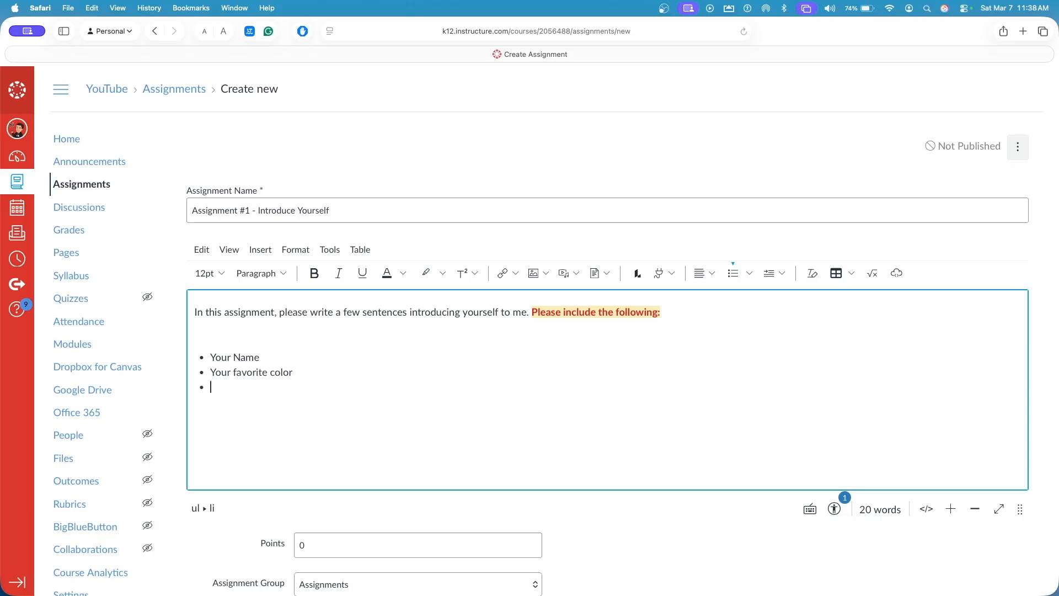
text( Your favorite gol)
key(BackSpace)
text(holiday)
click(375, 333)
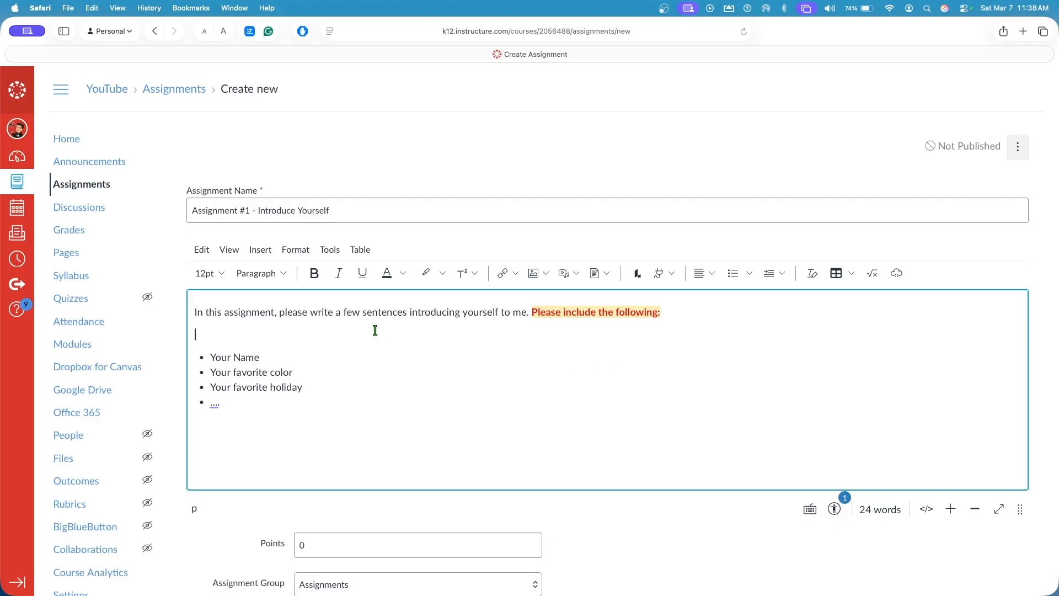
key(BackSpace)
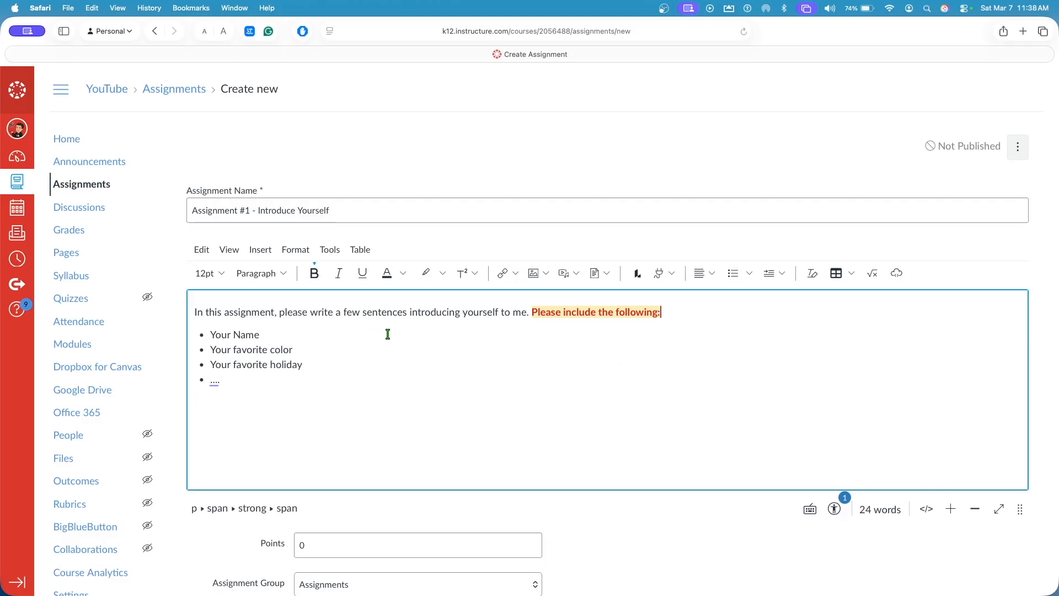
Set the assignment's points to 5 and place it in the Participation assignment group
scroll(525, 353, down, 2)
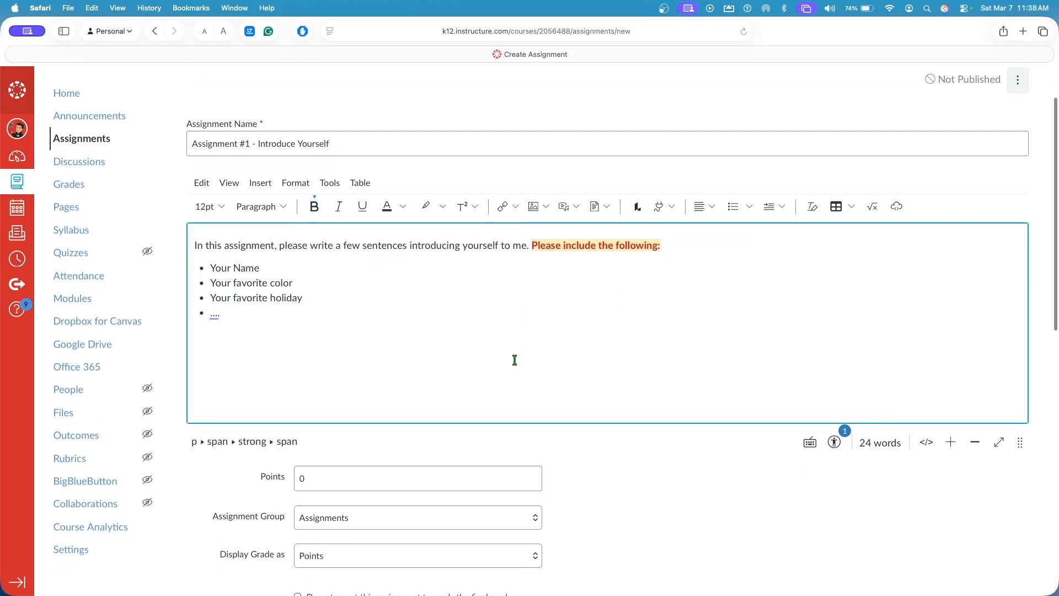
click(444, 432)
scroll(444, 433, down, 1)
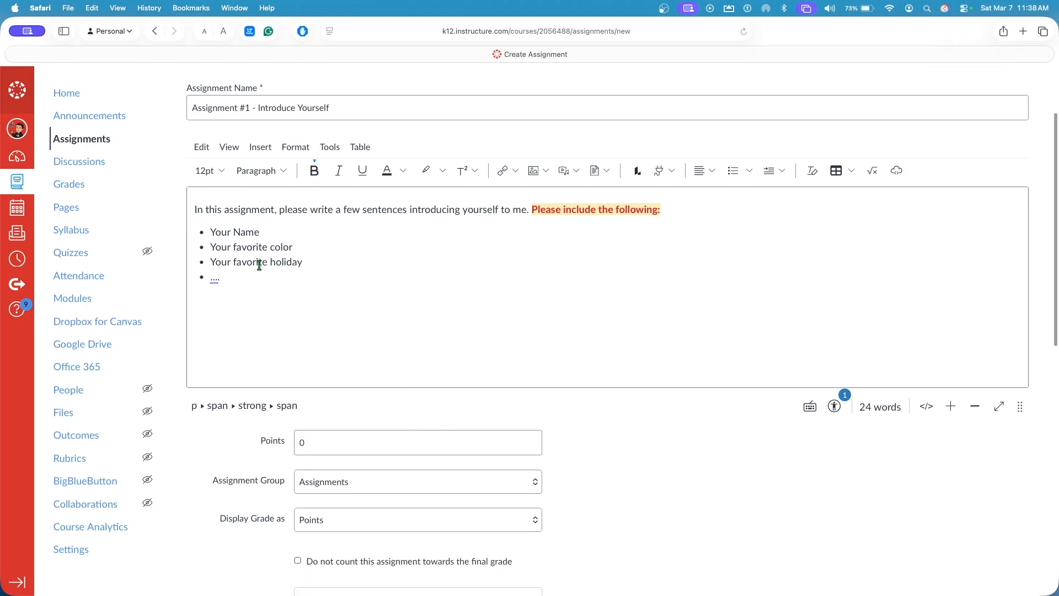
click(417, 438)
text(5)
scroll(568, 442, down, 2)
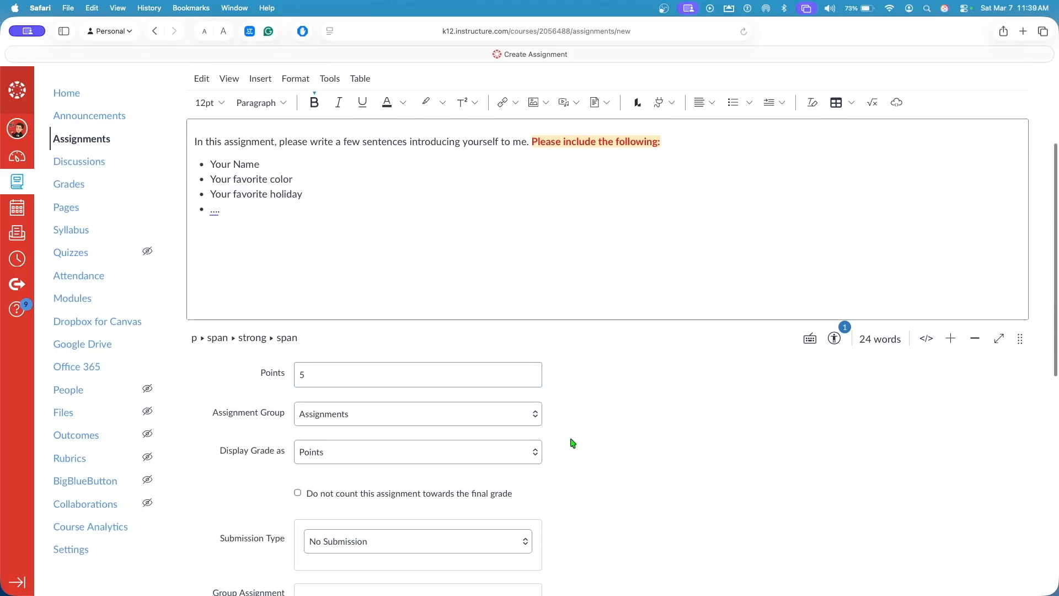
click(369, 422)
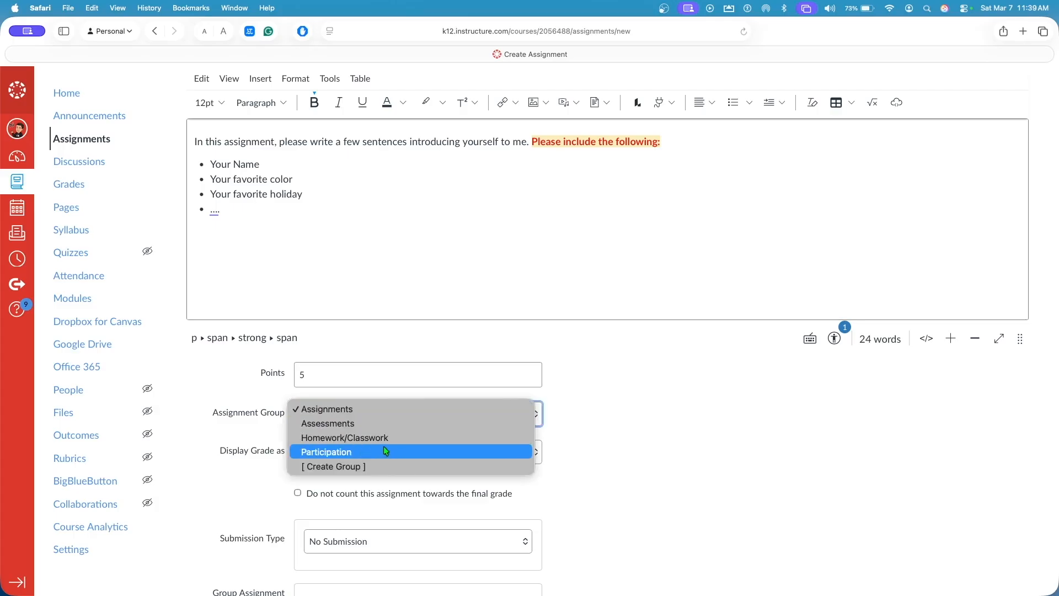
click(399, 452)
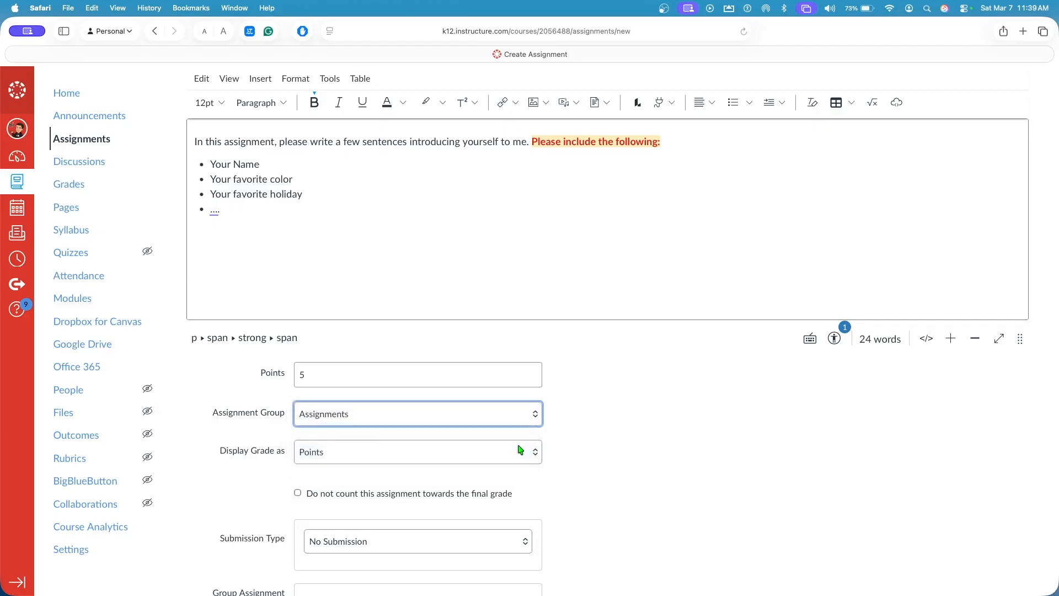
Review the grade display options for the assignment and keep Points selected
scroll(580, 447, down, 2)
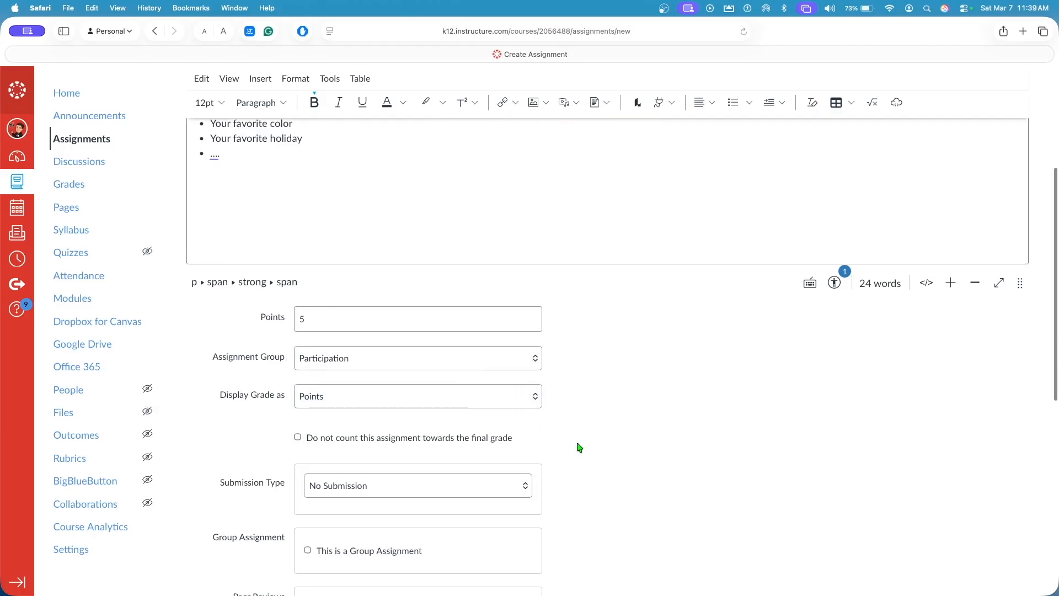
click(364, 403)
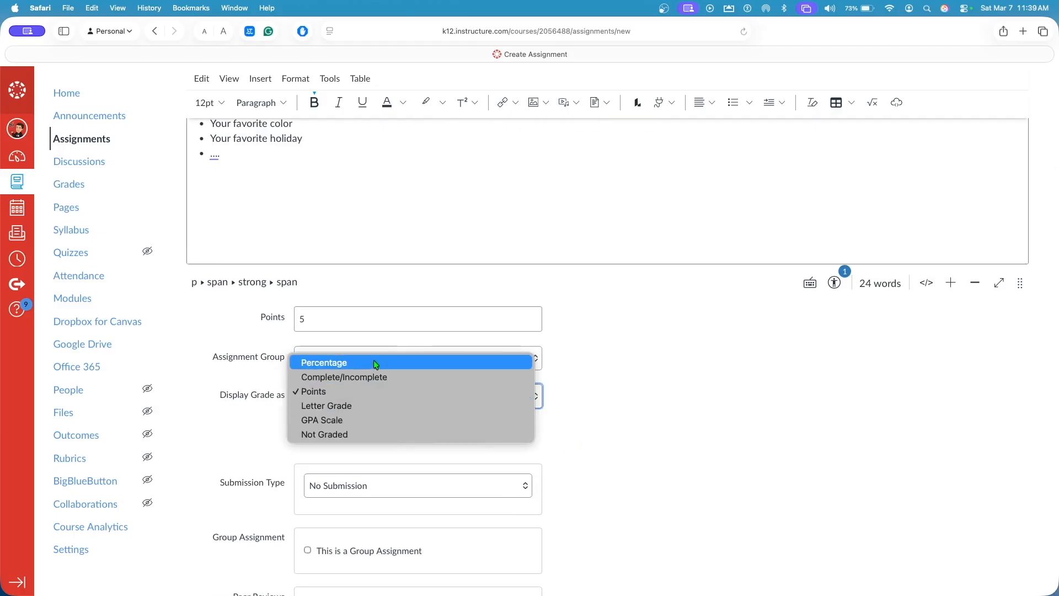
click(402, 391)
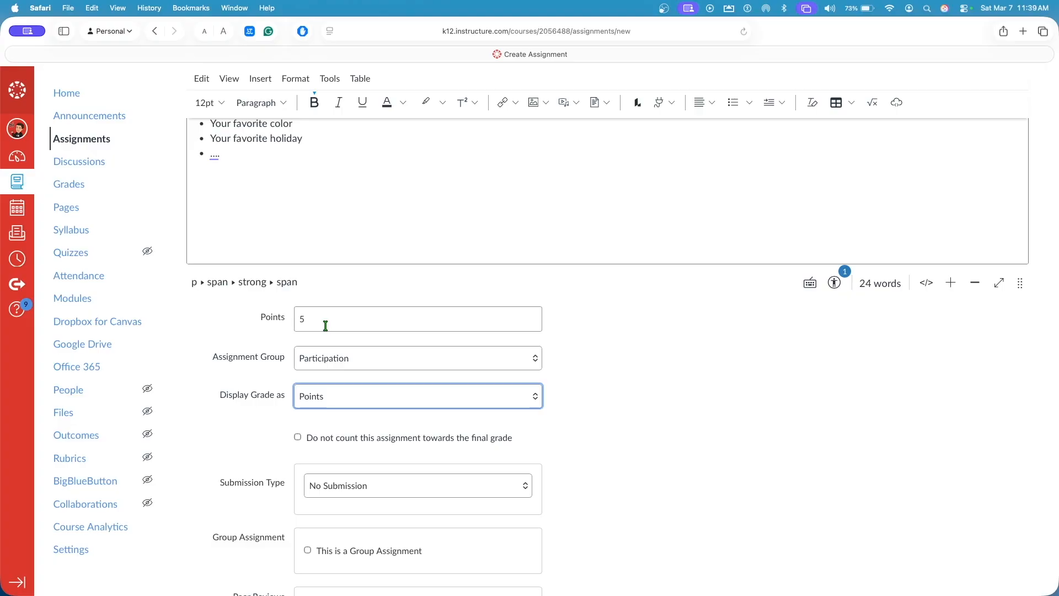
click(318, 390)
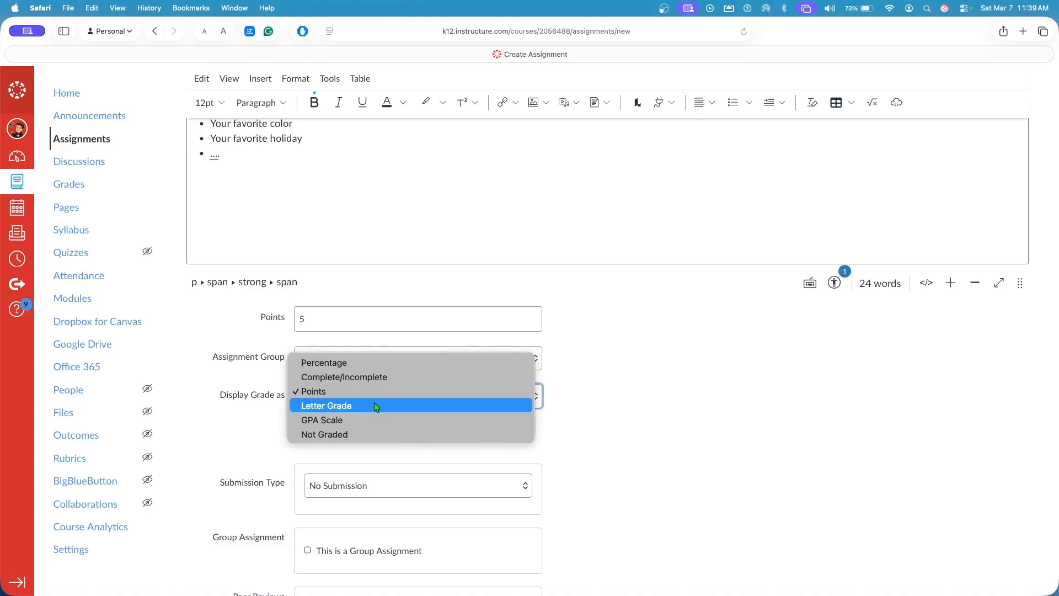
click(351, 391)
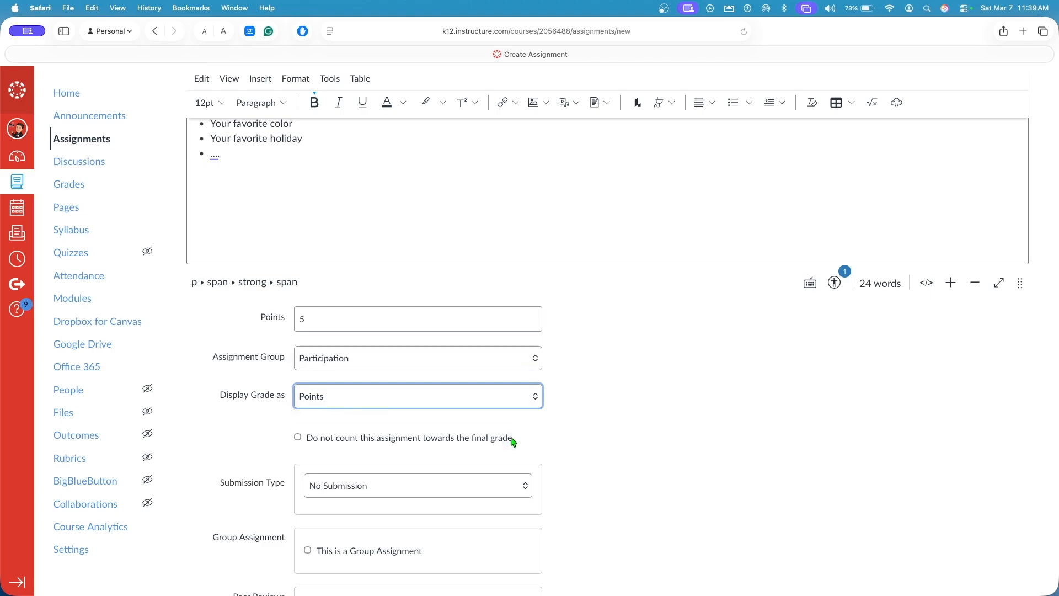
Set the submission type to Online and allow Text Entry as the online entry option
scroll(505, 439, down, 2)
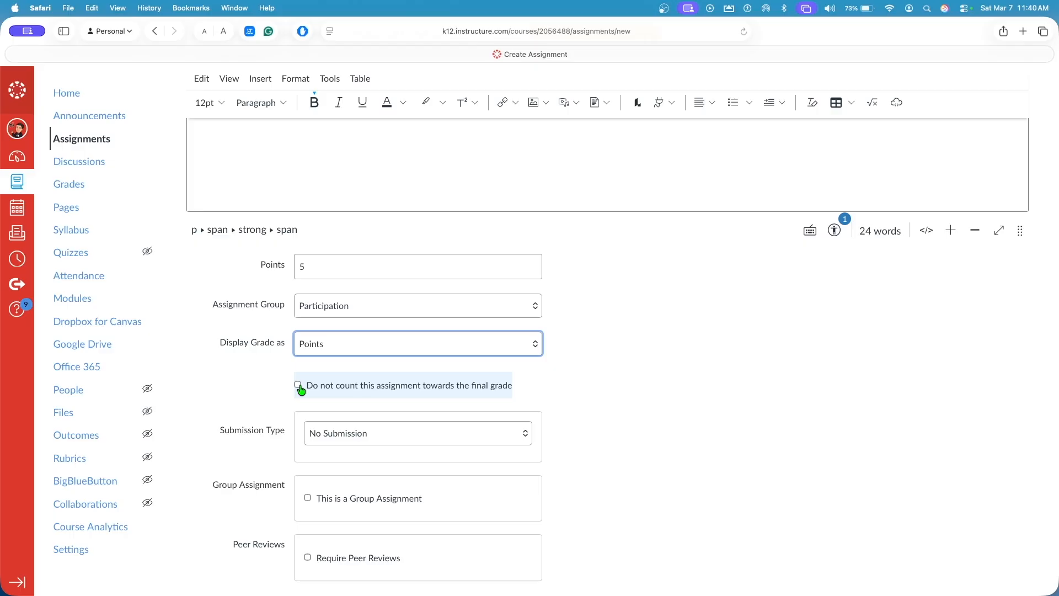
scroll(301, 389, down, 1)
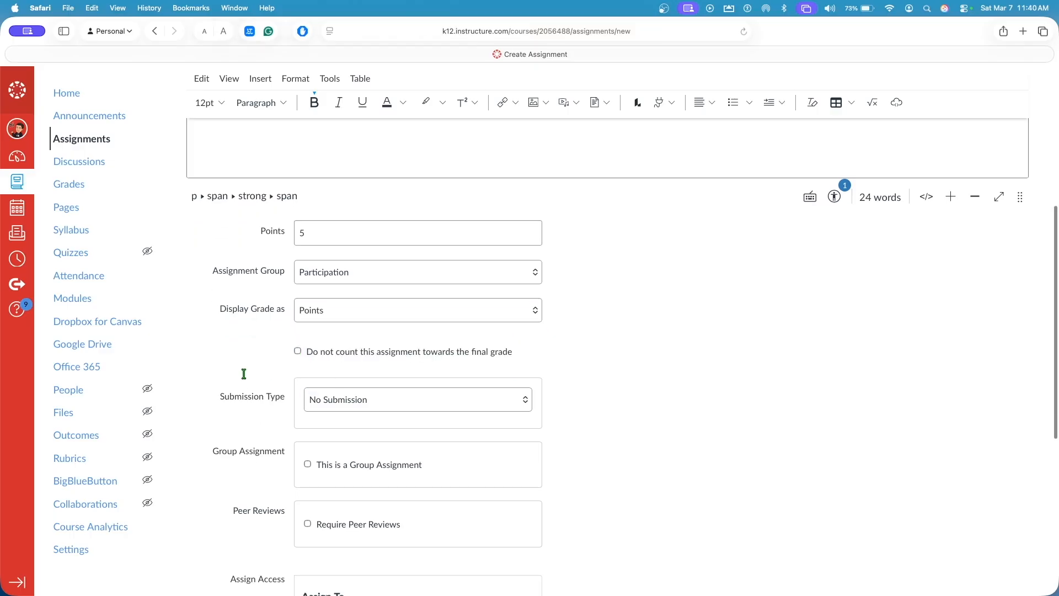
scroll(309, 385, down, 2)
click(381, 360)
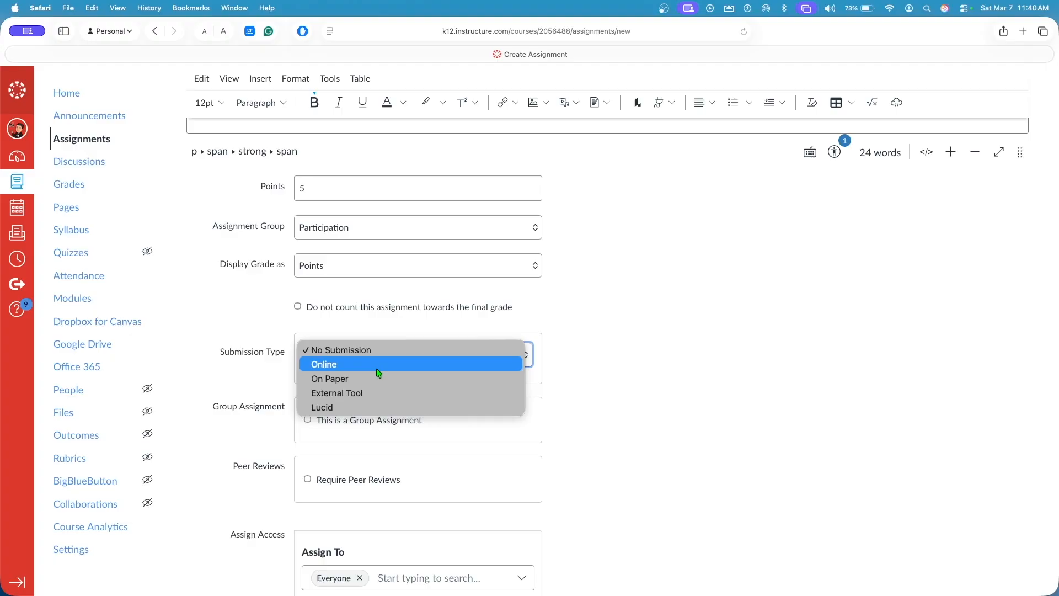
click(379, 364)
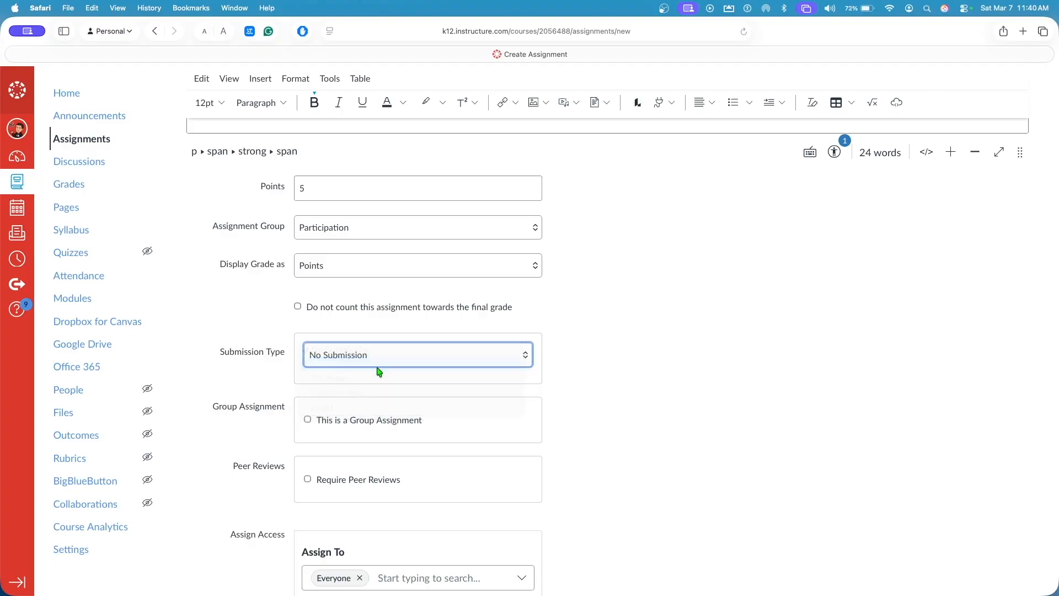
scroll(374, 371, down, 2)
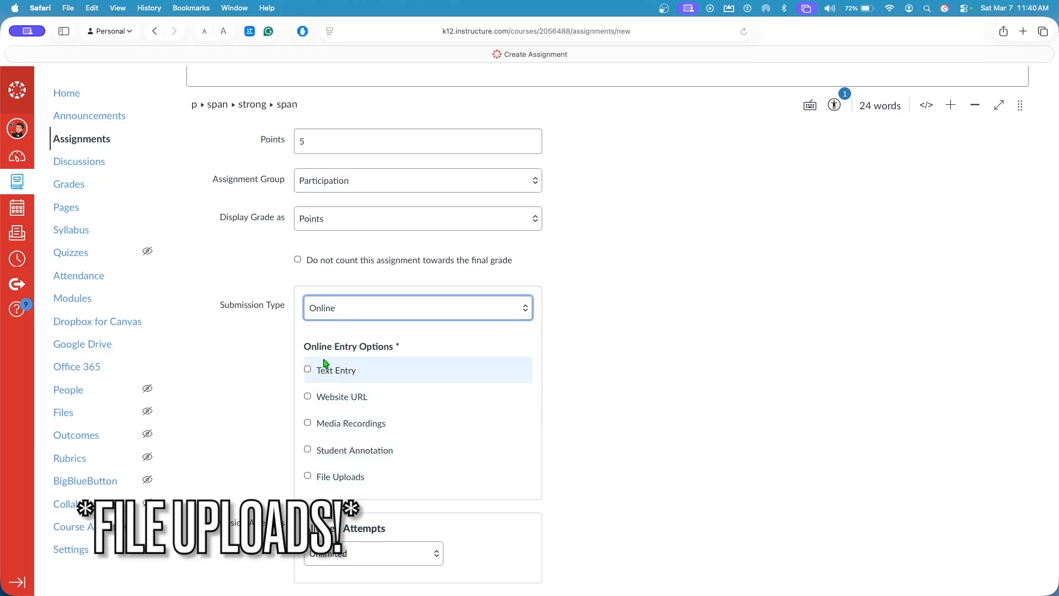
scroll(321, 386, down, 1)
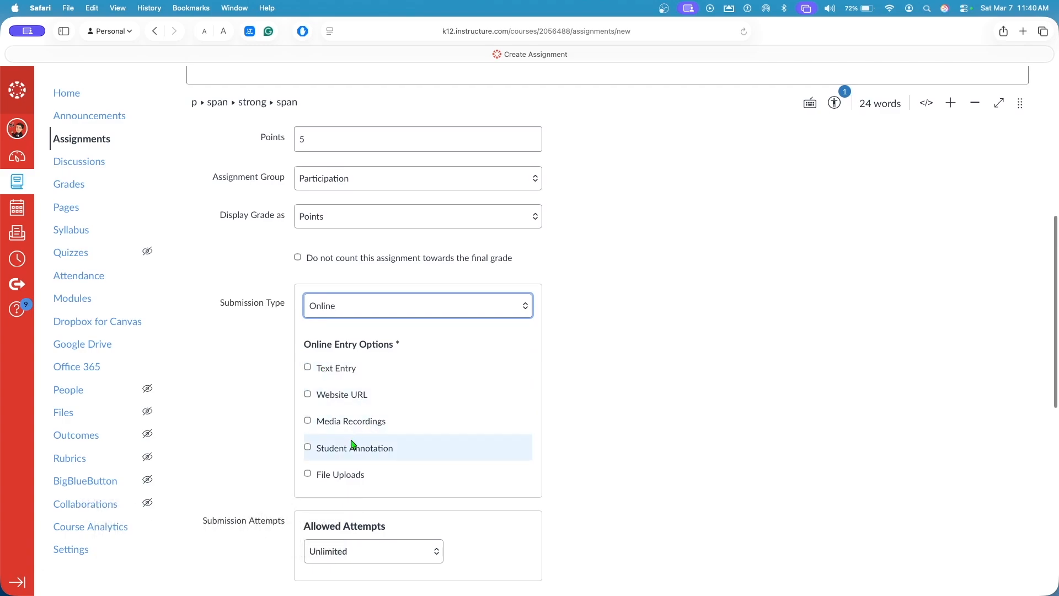
click(308, 369)
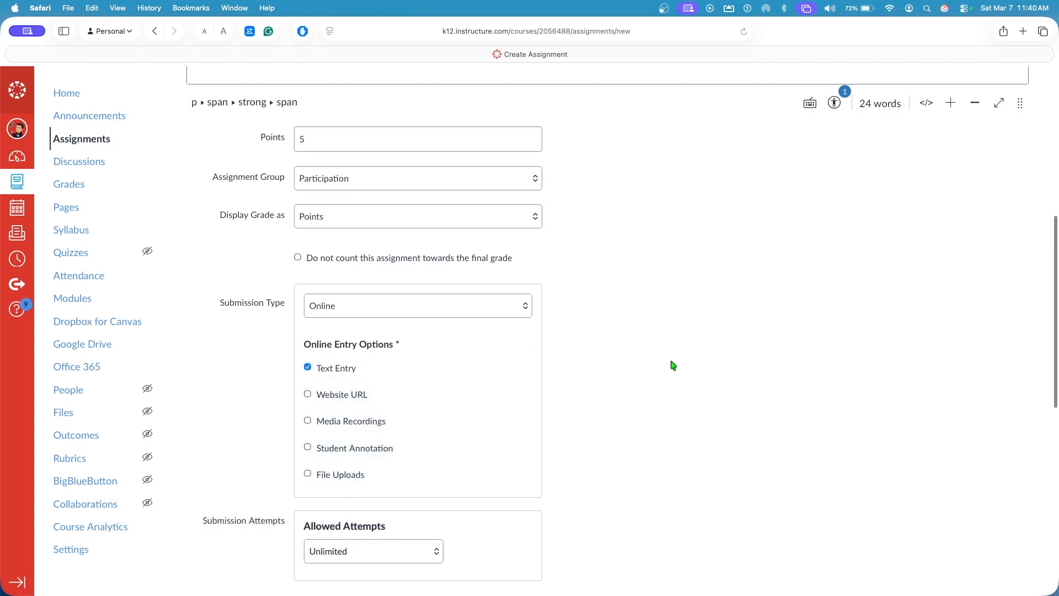
scroll(670, 364, down, 1)
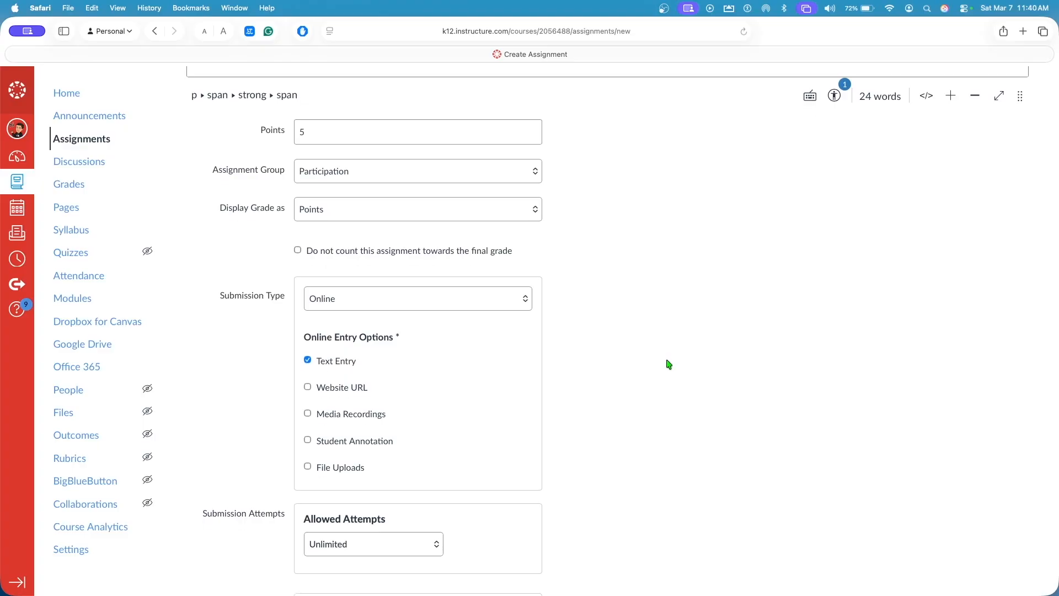
Limit the assignment's allowed submission attempts to 1
scroll(656, 364, down, 3)
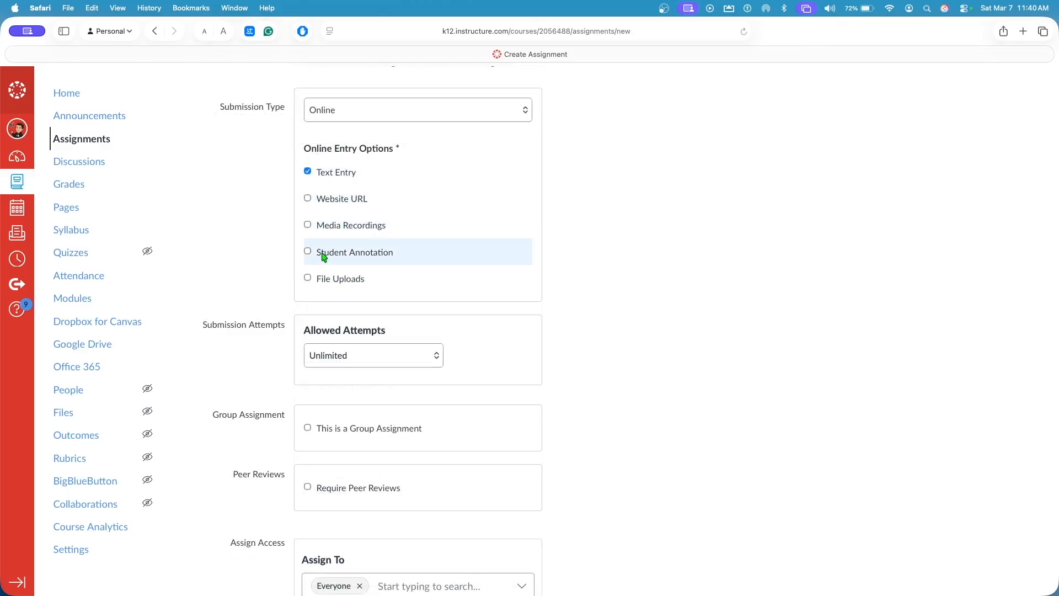
click(377, 352)
click(367, 365)
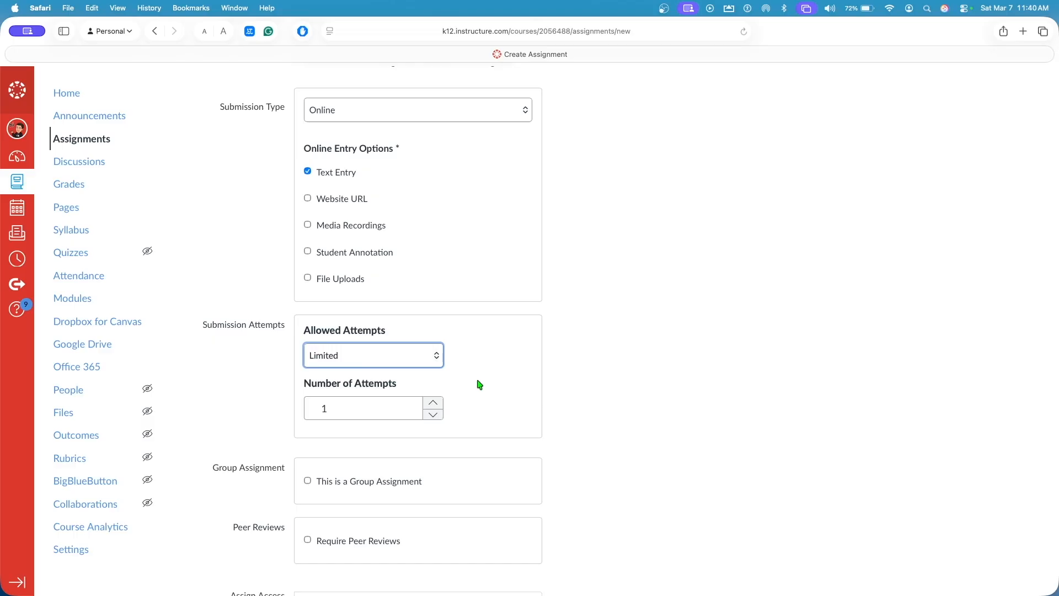
click(437, 405)
click(433, 414)
Set the due date for Everyone to Mar 8, 2026 at 11:59 PM, without group work or peer reviews
scroll(526, 402, down, 1)
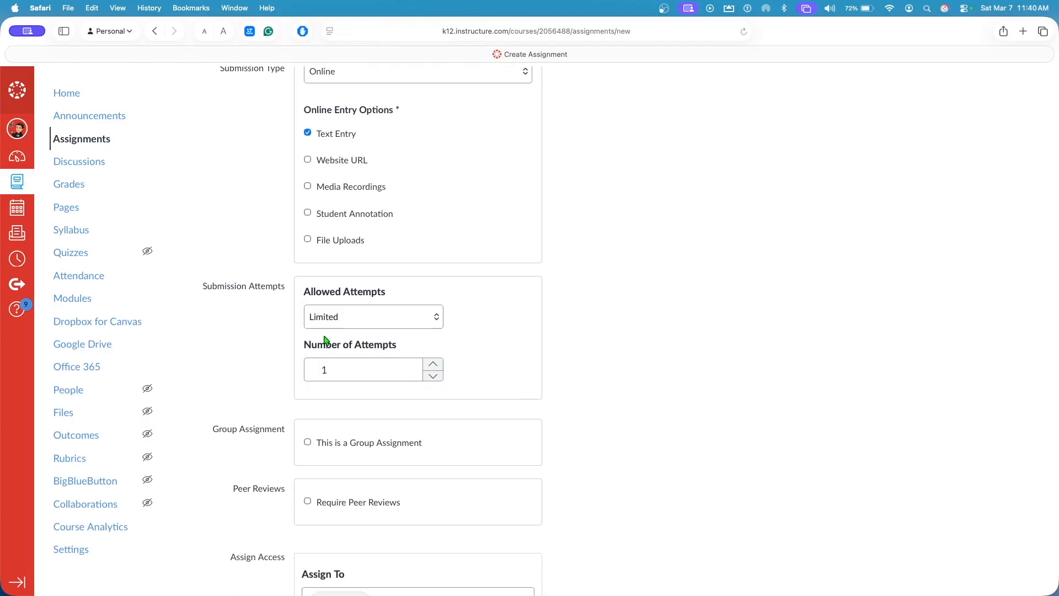
scroll(324, 338, down, 3)
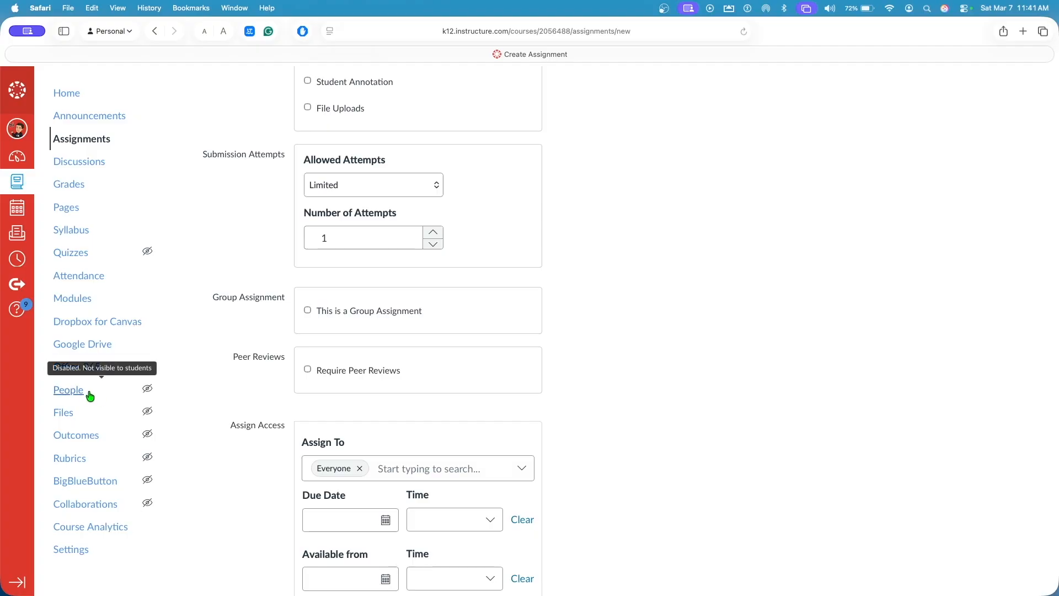
scroll(370, 318, down, 1)
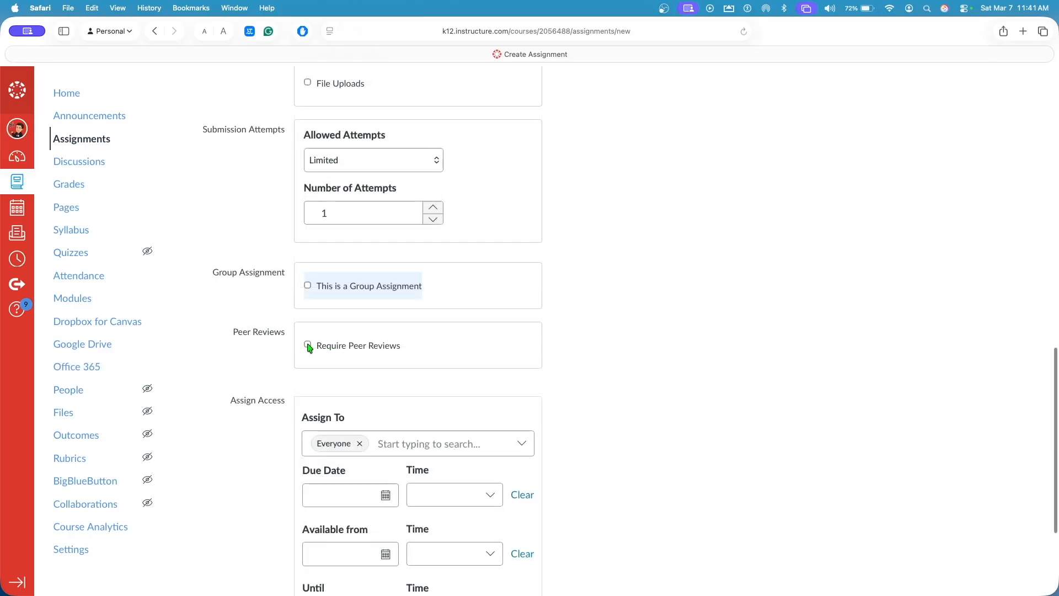
scroll(310, 347, down, 5)
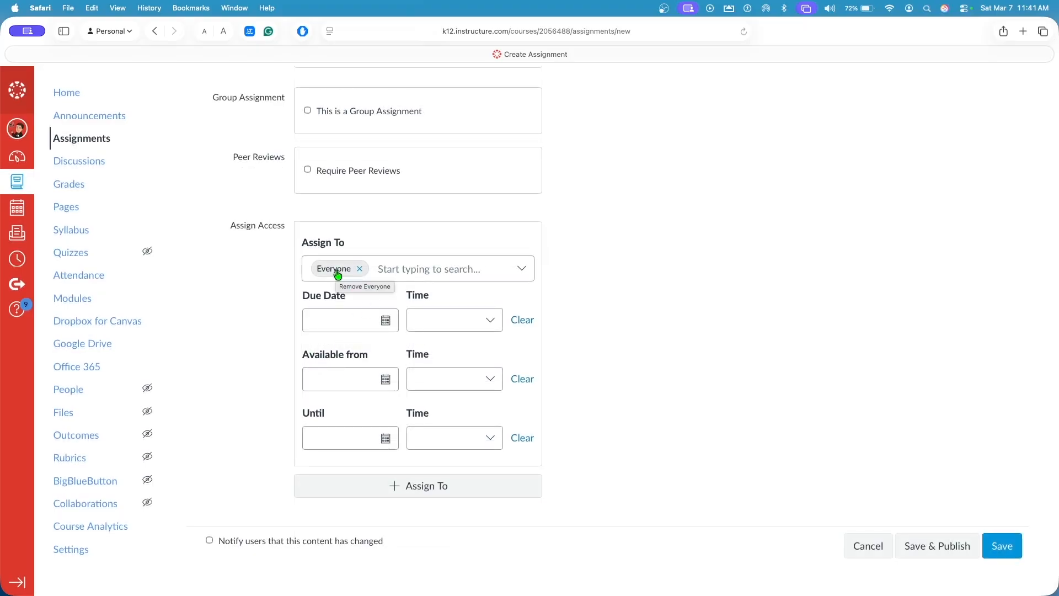
click(384, 325)
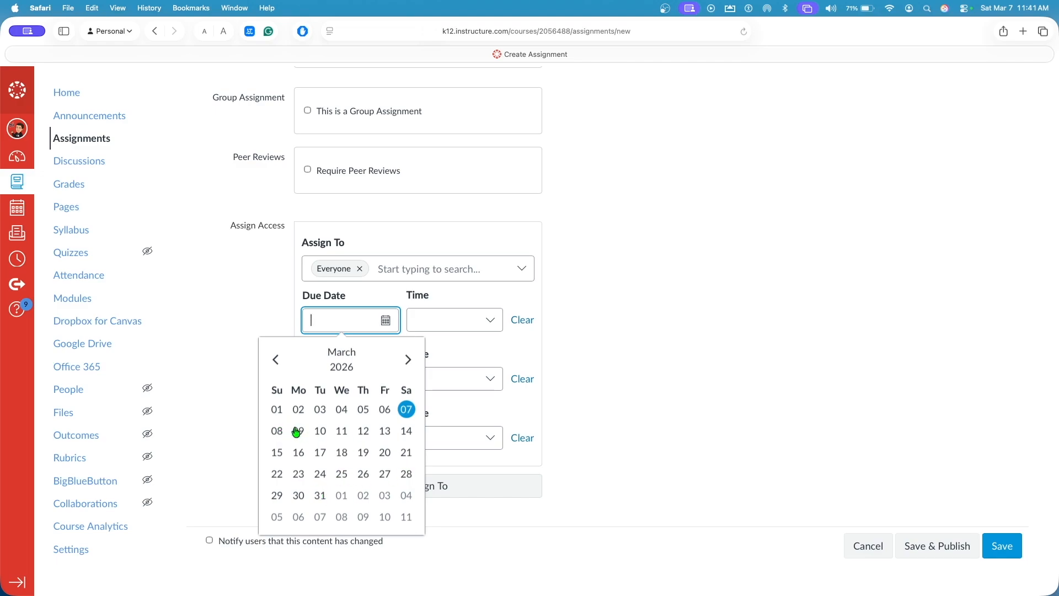
click(277, 433)
click(291, 339)
drag(309, 353, 486, 430)
click(289, 391)
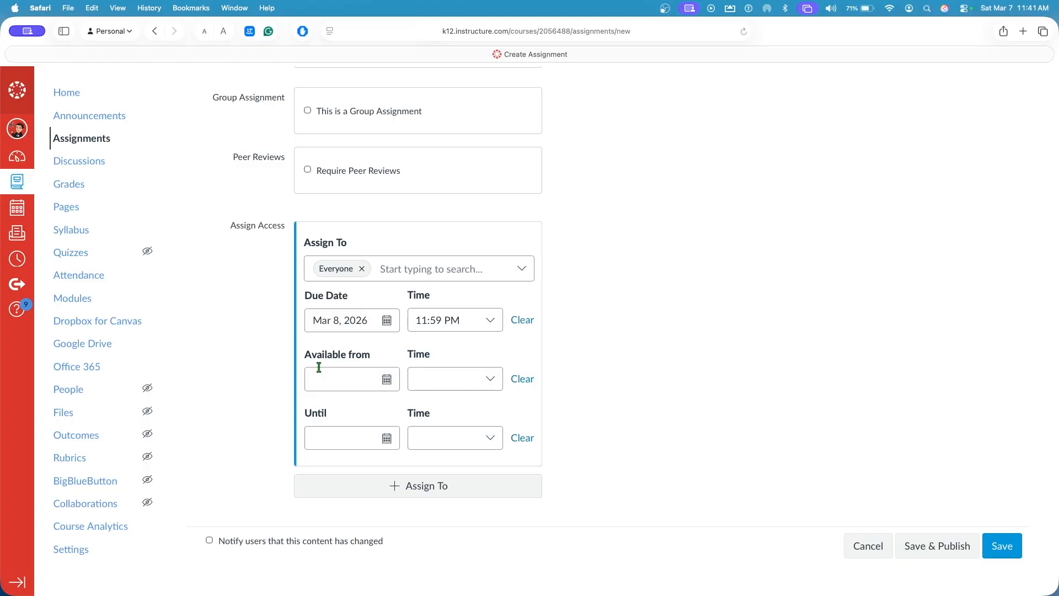
Make the assignment available from Mar 7, 2026 at 11:45 AM
click(388, 379)
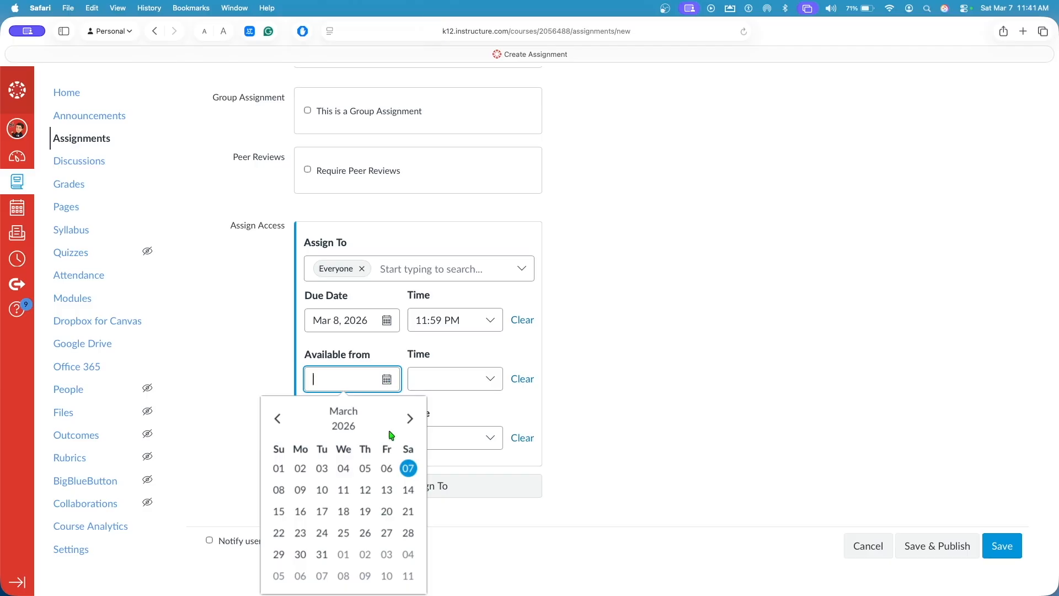
click(408, 469)
click(428, 379)
scroll(440, 430, down, 5)
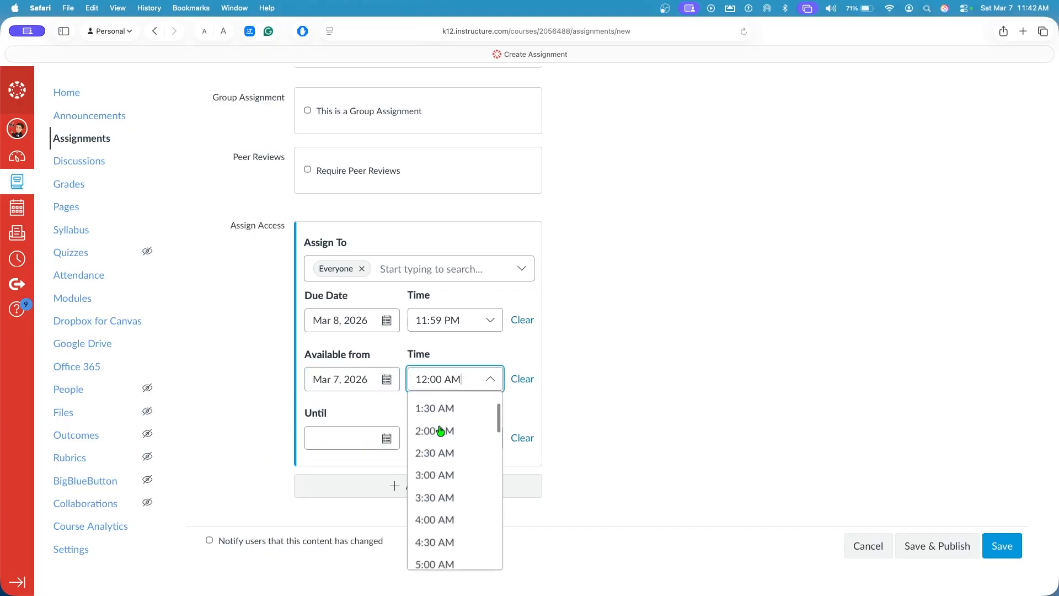
scroll(441, 432, down, 10)
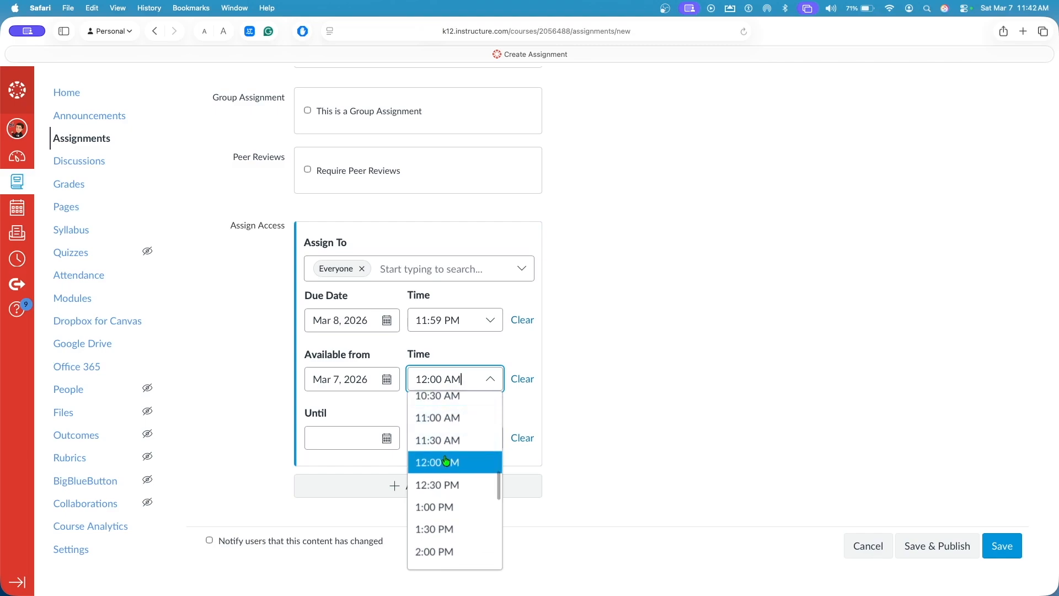
click(424, 379)
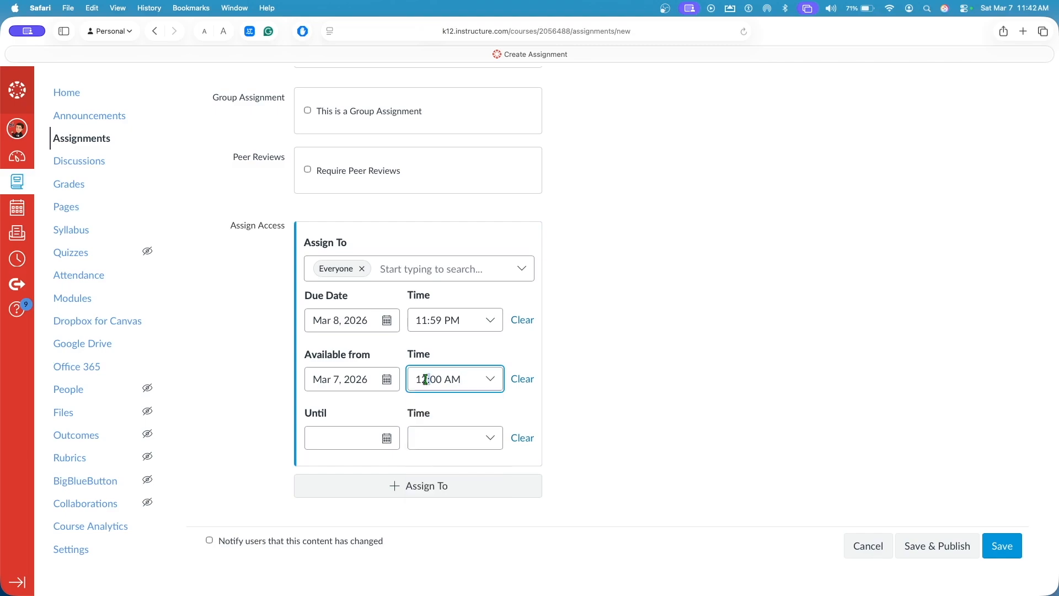
click(473, 379)
scroll(460, 431, down, 10)
key(super+a)
text(11:)
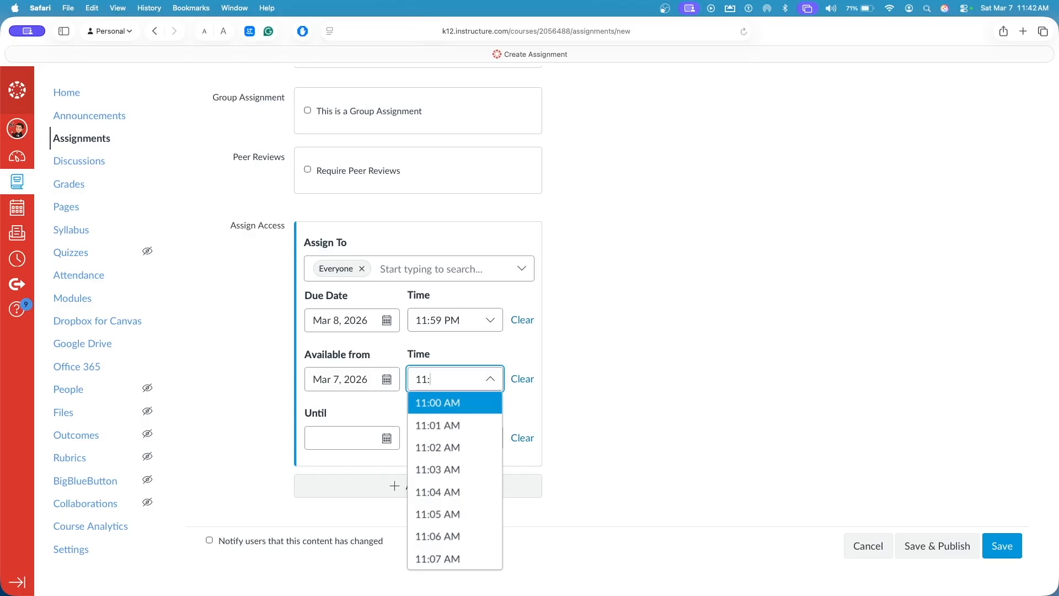
text(45 AM)
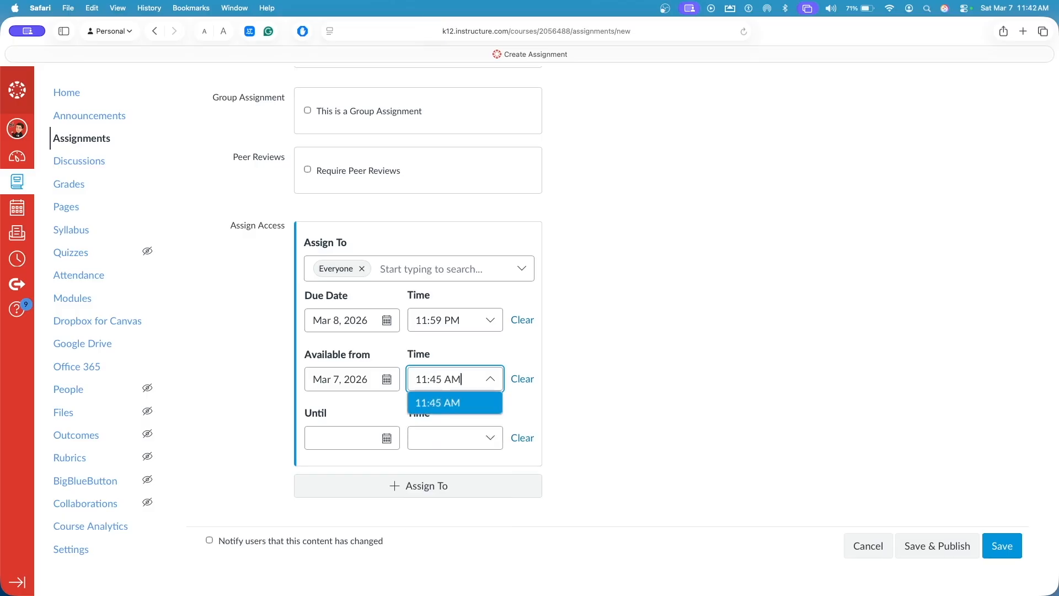
key(Return)
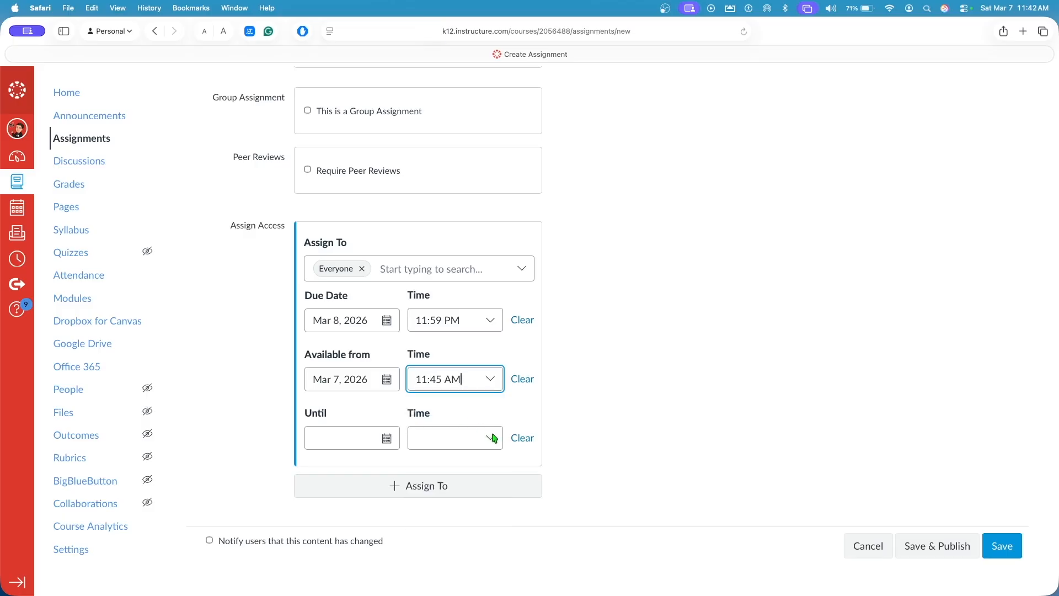
Set the availability end of the assignment to Mar 8, 2026 at 11:59 PM
click(389, 439)
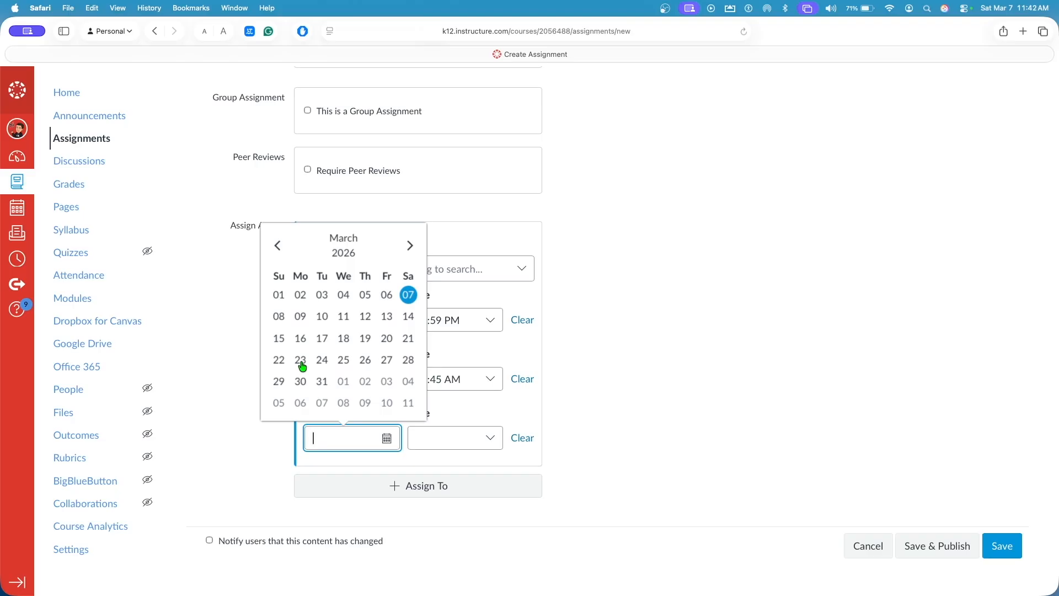
click(513, 297)
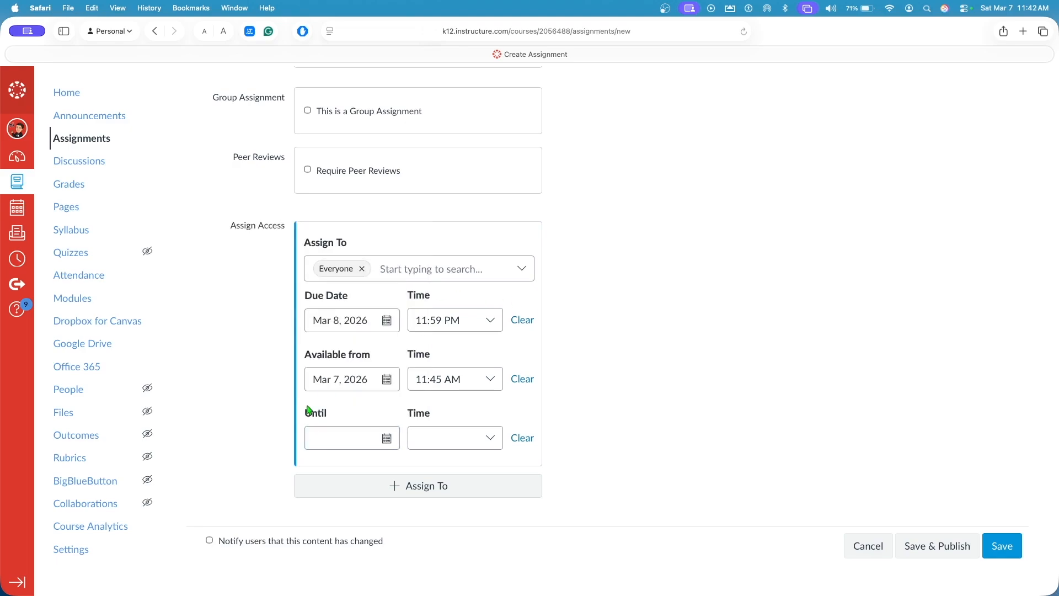
click(386, 439)
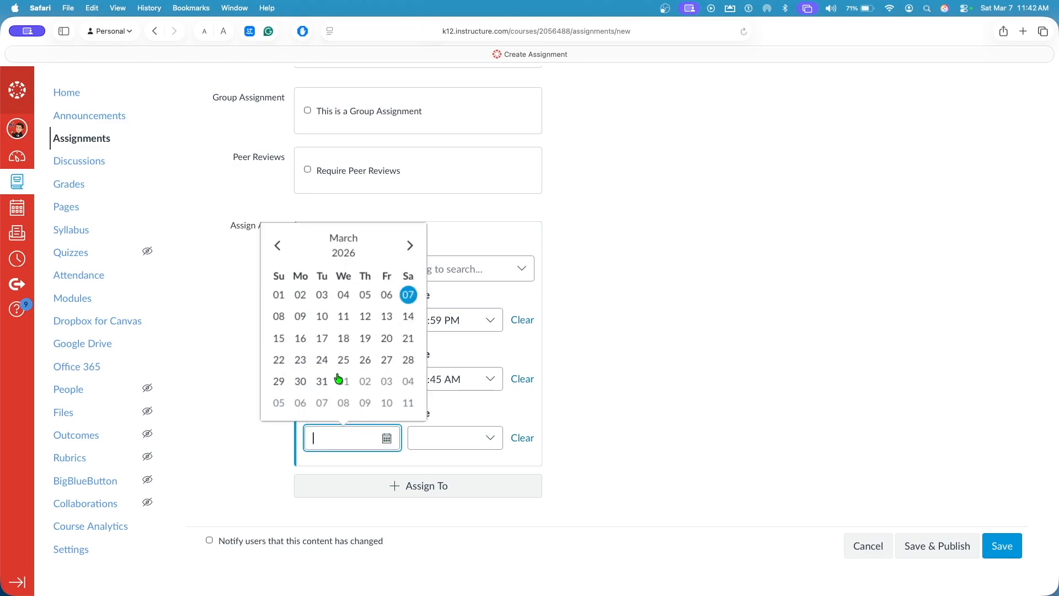
click(279, 316)
click(659, 381)
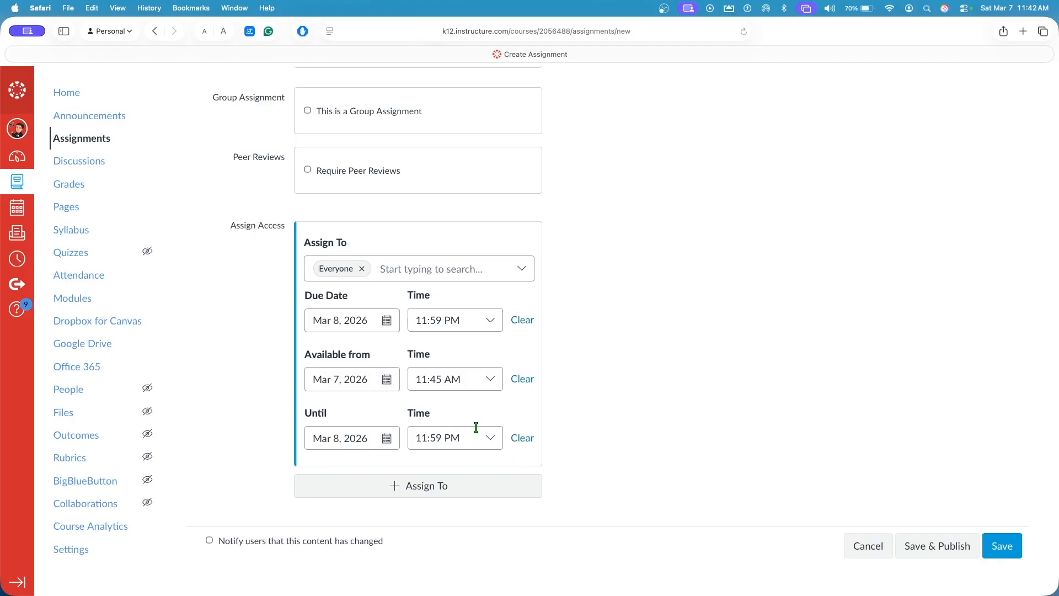
Change the Available from time to 11:43 AM and save the assignment without publishing it
click(441, 381)
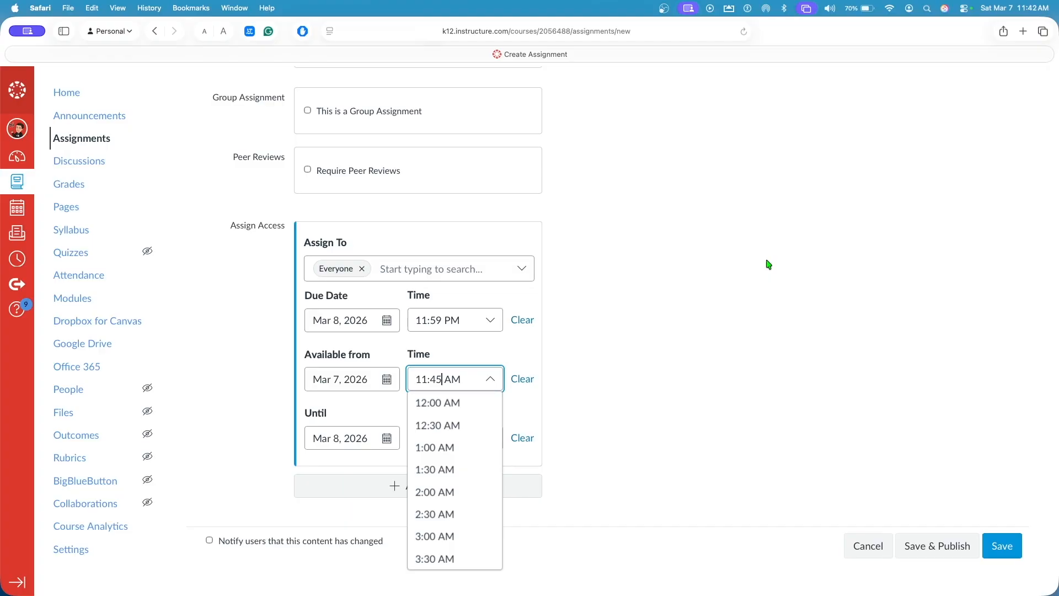
key(BackSpace)
text(3)
click(488, 402)
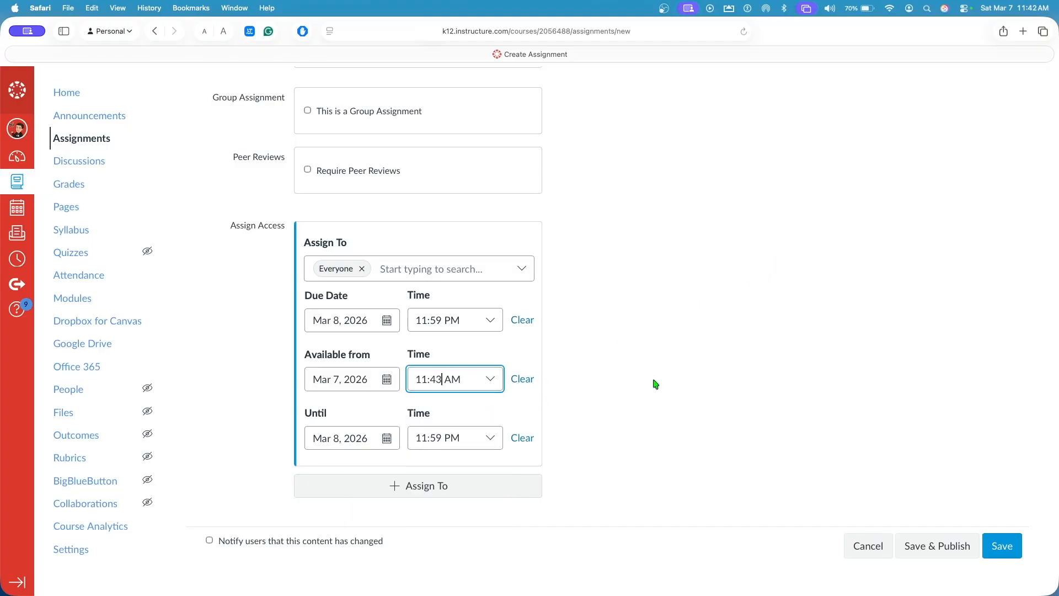
click(1001, 552)
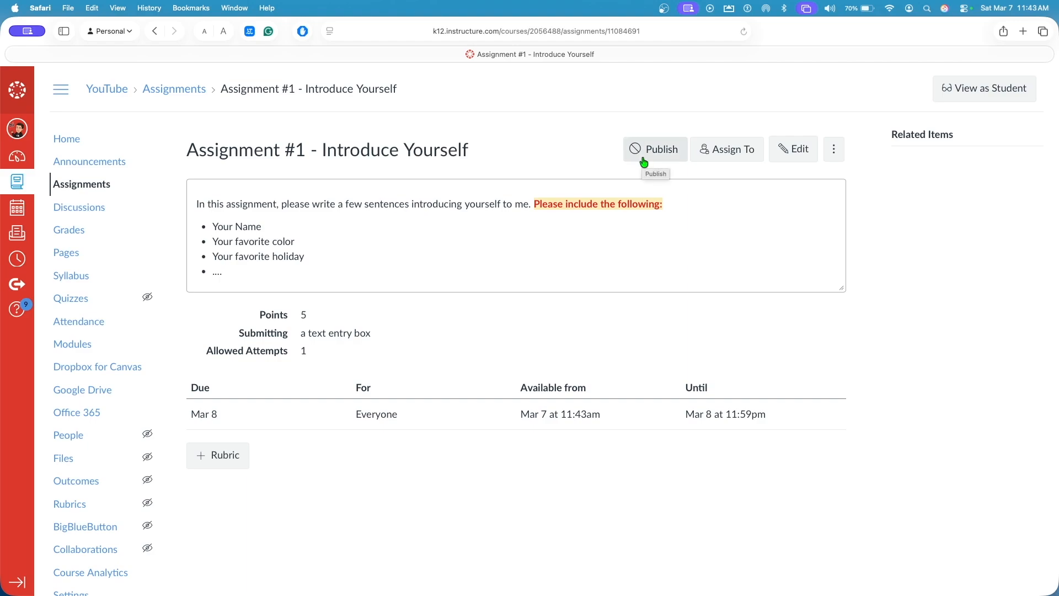
Reopen the saved assignment for editing and change its Available from time to 11:44 AM
click(801, 150)
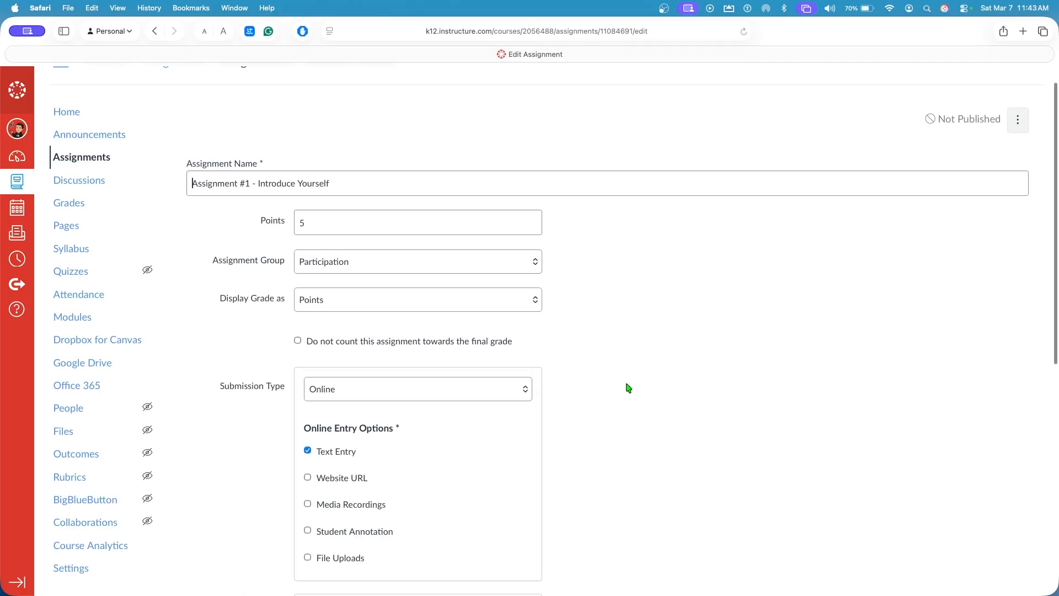
scroll(629, 388, down, 3)
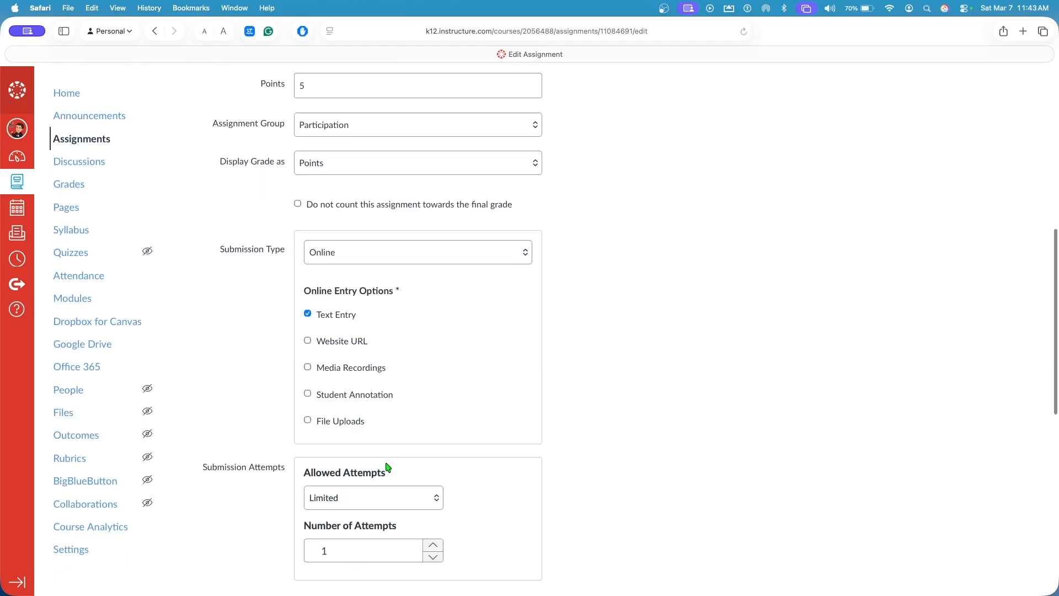
scroll(388, 467, down, 10)
click(440, 379)
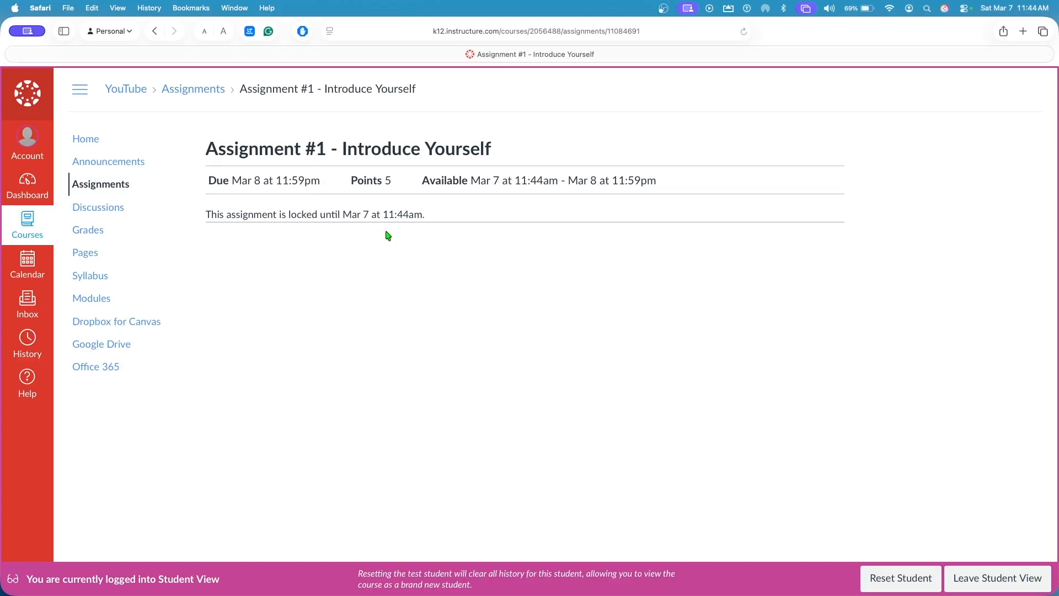
Reload and start the assignment in Student View, writing a text entry with a first name, favorite color green and favorite holiday Christmas
click(743, 32)
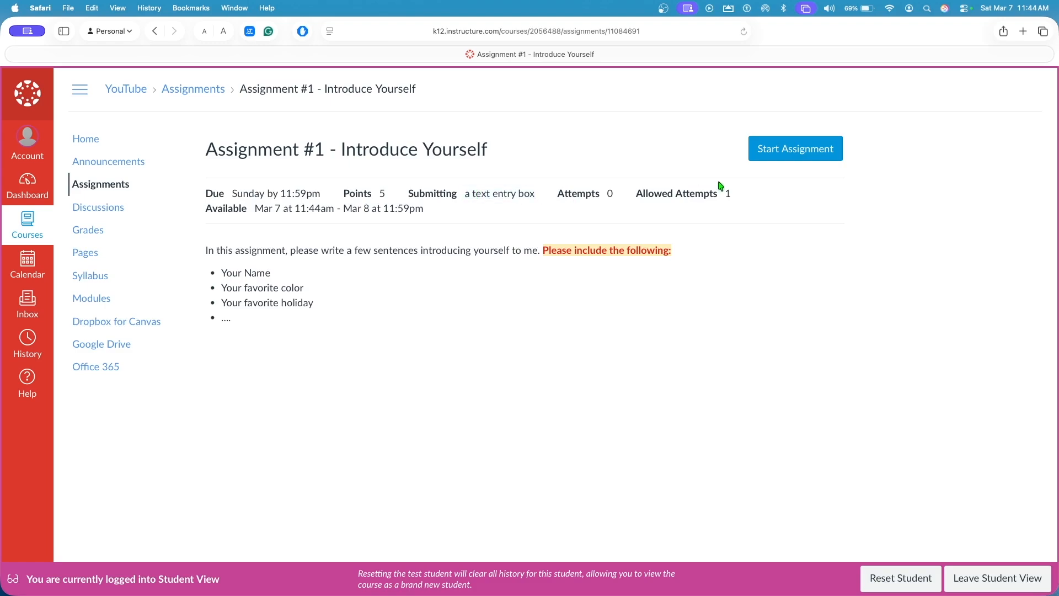
click(780, 148)
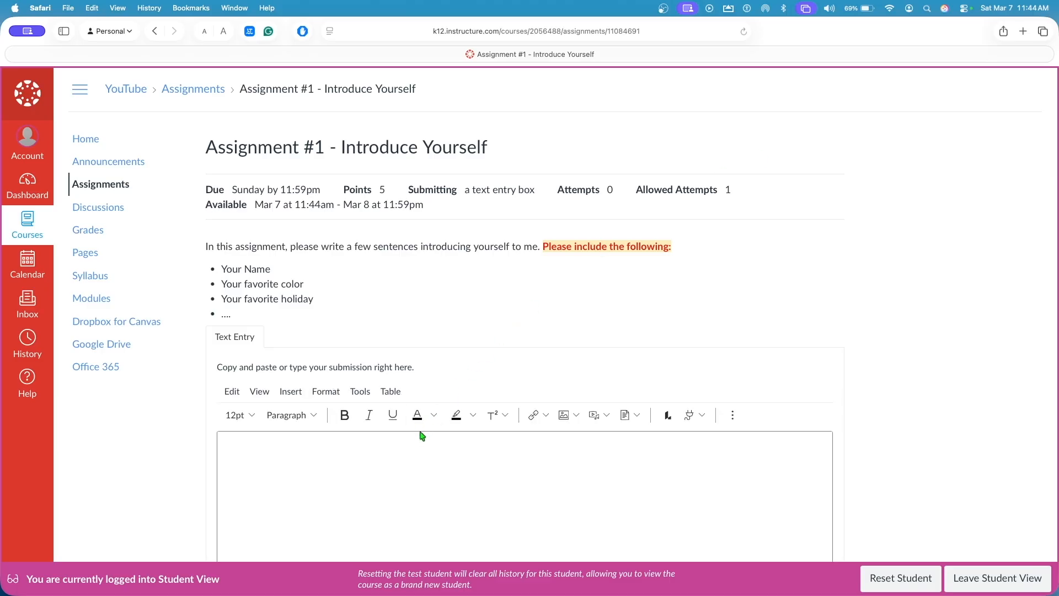
click(414, 444)
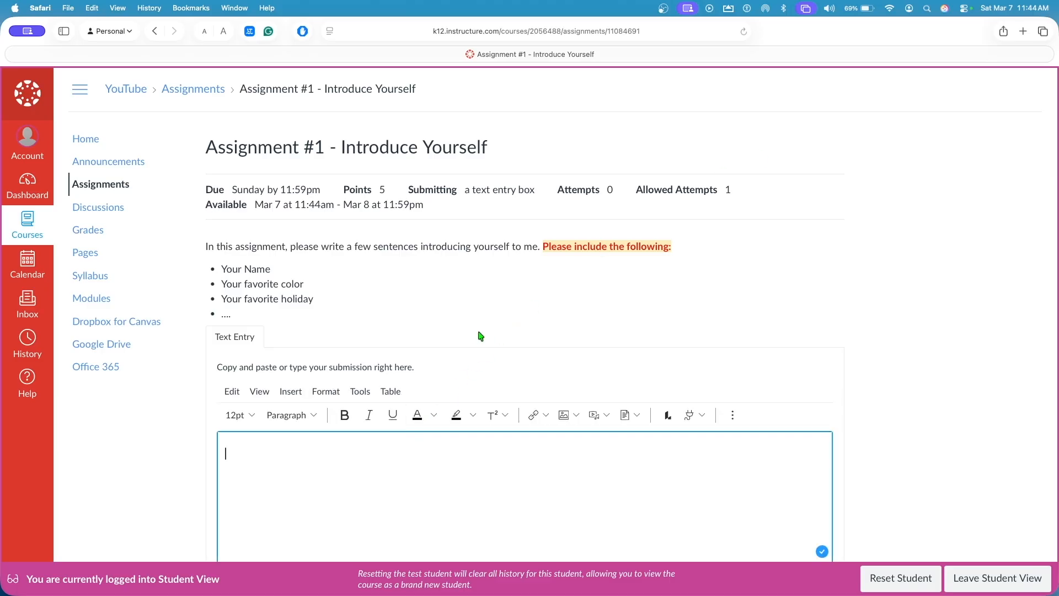
text(My name is Alex)
text(. My favorite color is green and my favorite hl)
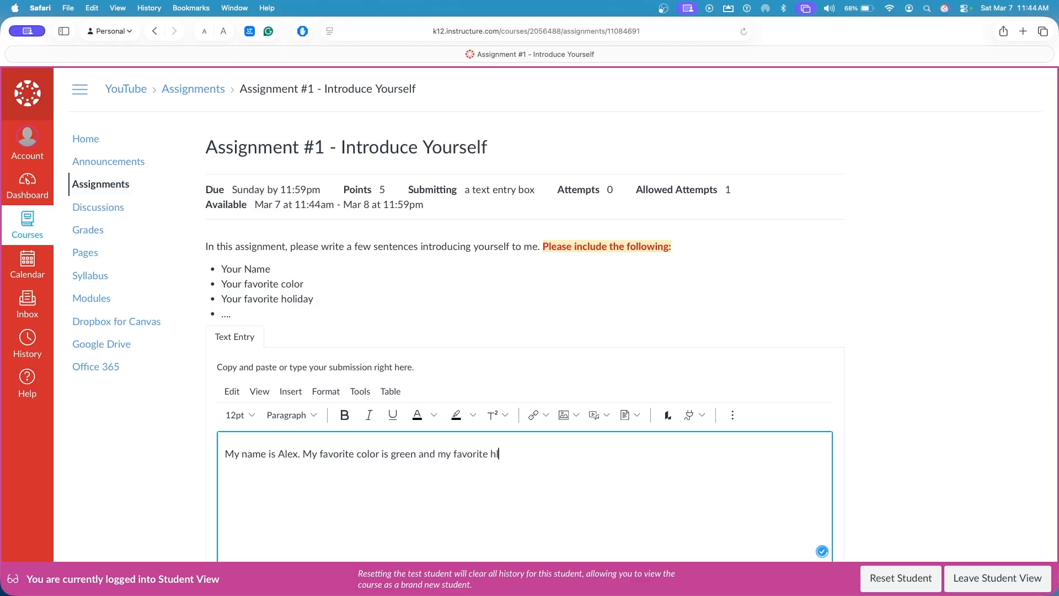
key(BackSpace)
text(oliday is Christmas.)
scroll(490, 497, down, 4)
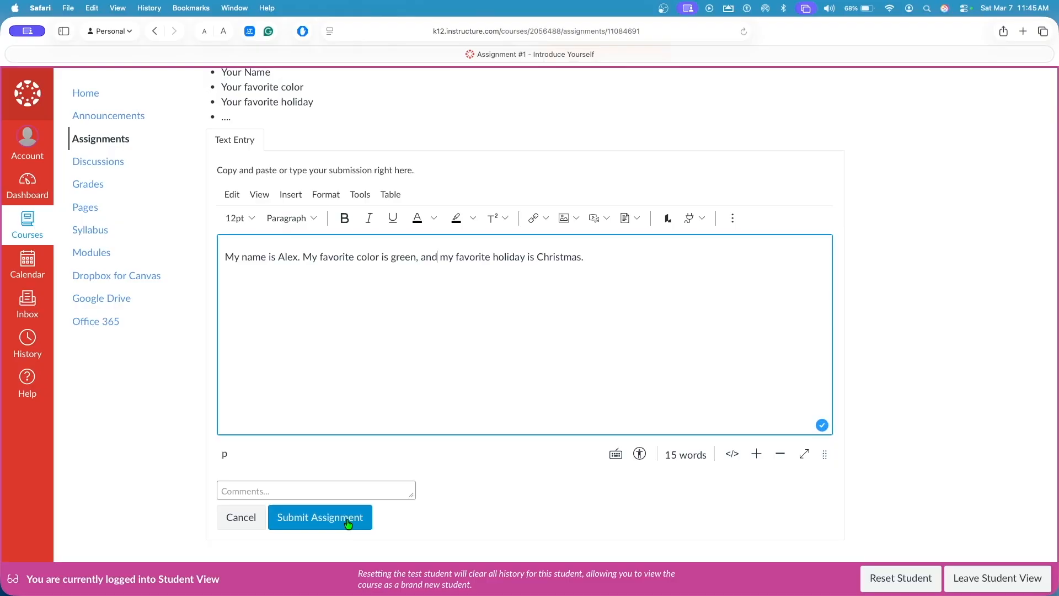
Try bold formatting on the whole submission text and turn it off again
triple_click(672, 253)
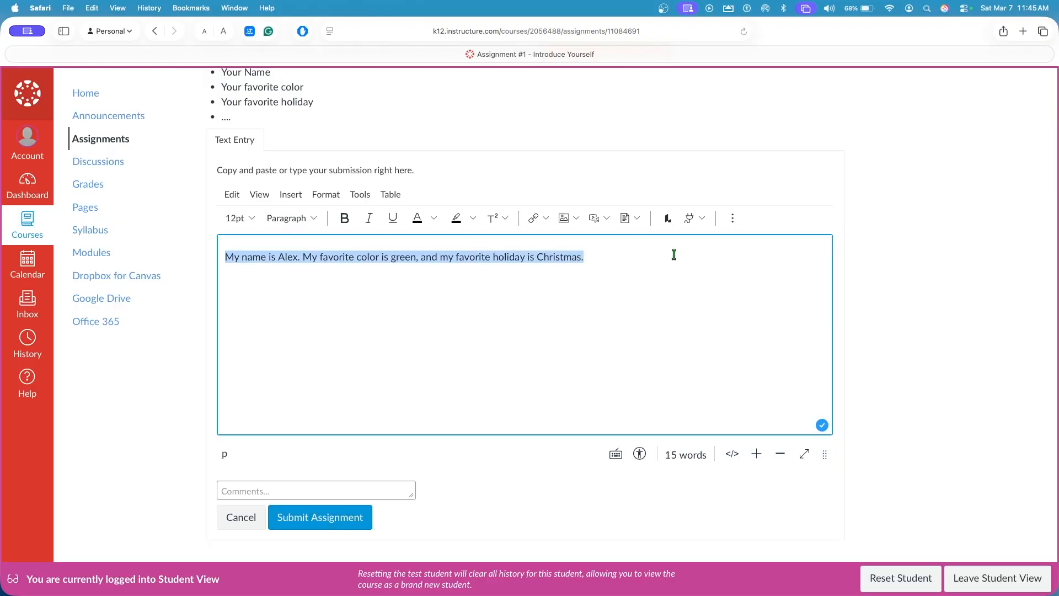
click(341, 221)
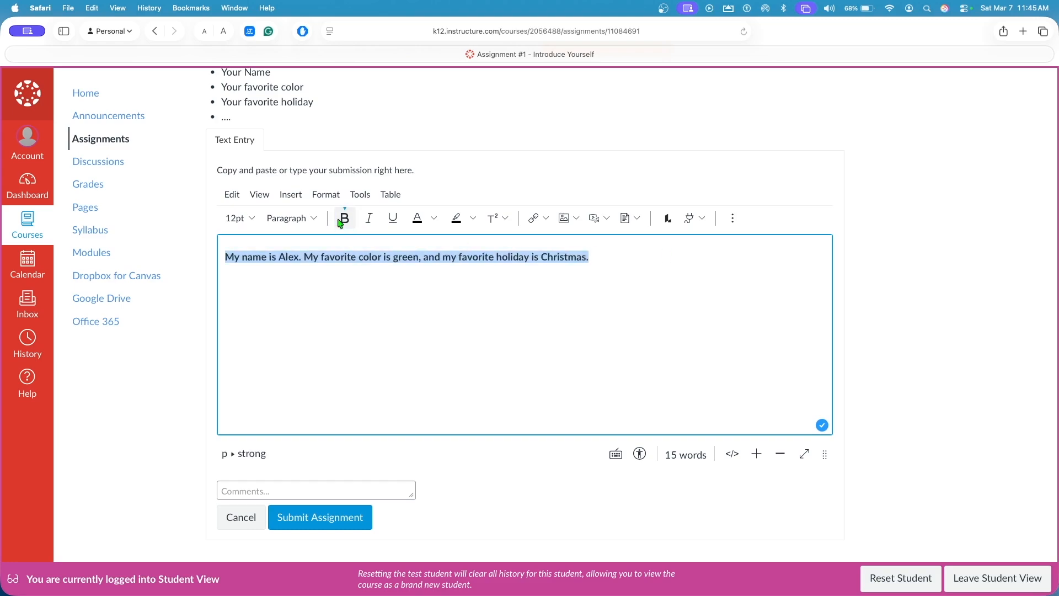
click(341, 221)
click(433, 323)
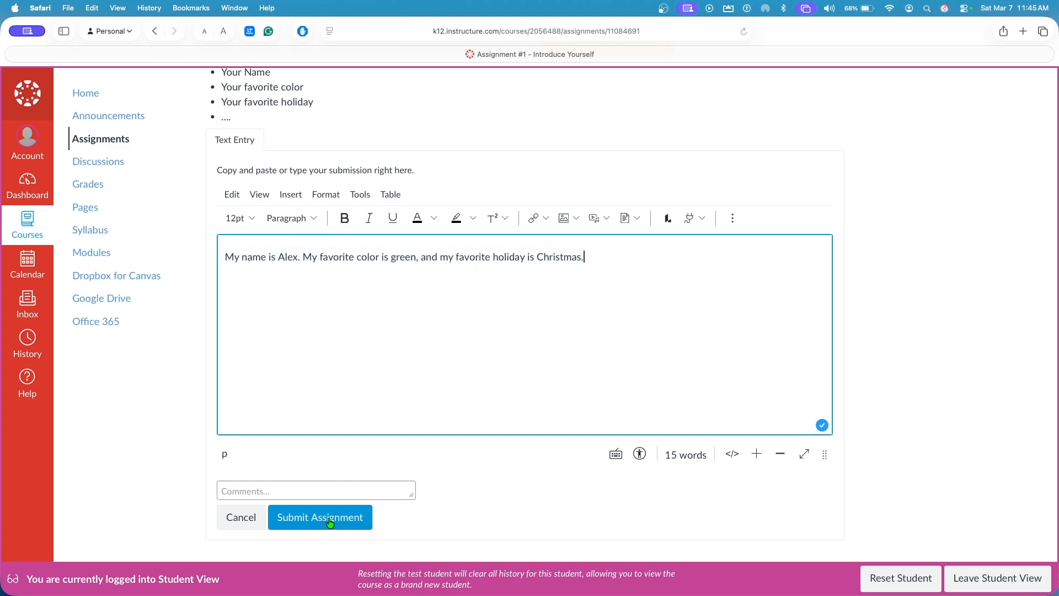
Submit the assignment as the test student and compare the attempts used with the allowed attempts
click(325, 523)
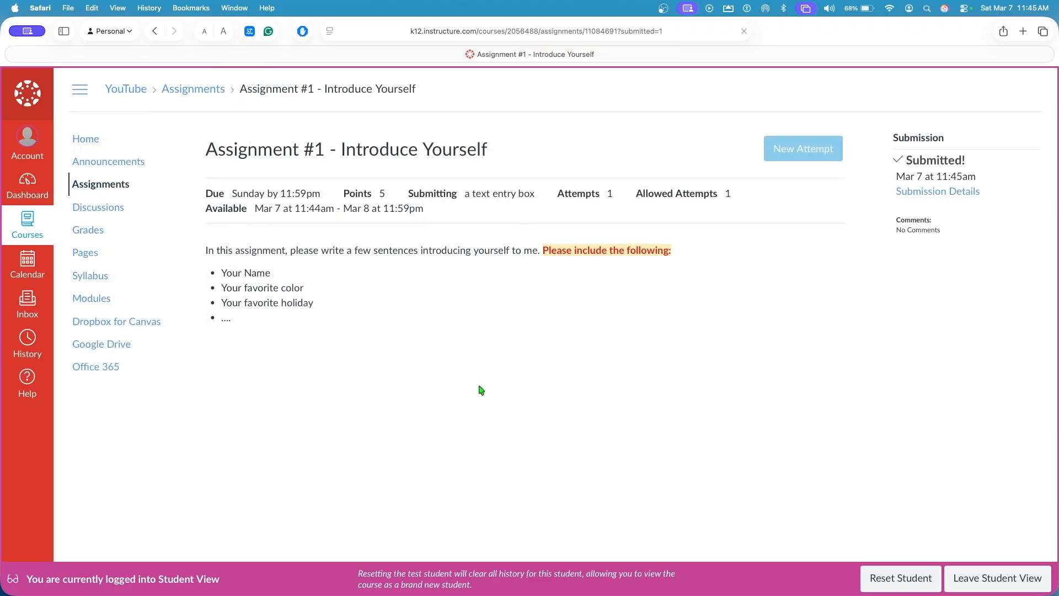
drag(632, 192, 734, 191)
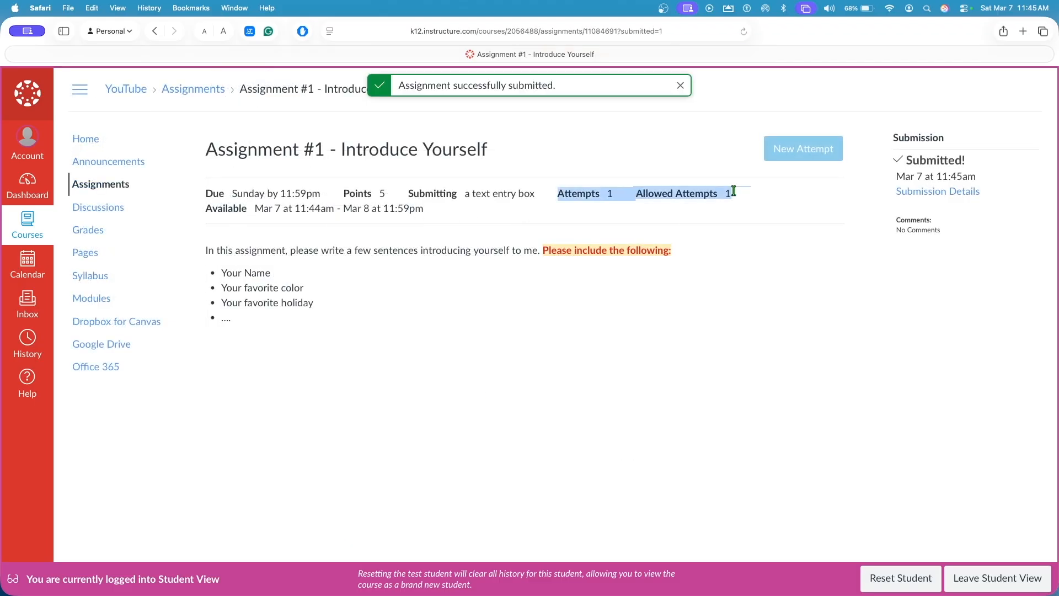
Review the test student's submission details for Assignment #1 and open their grades page
triple_click(804, 153)
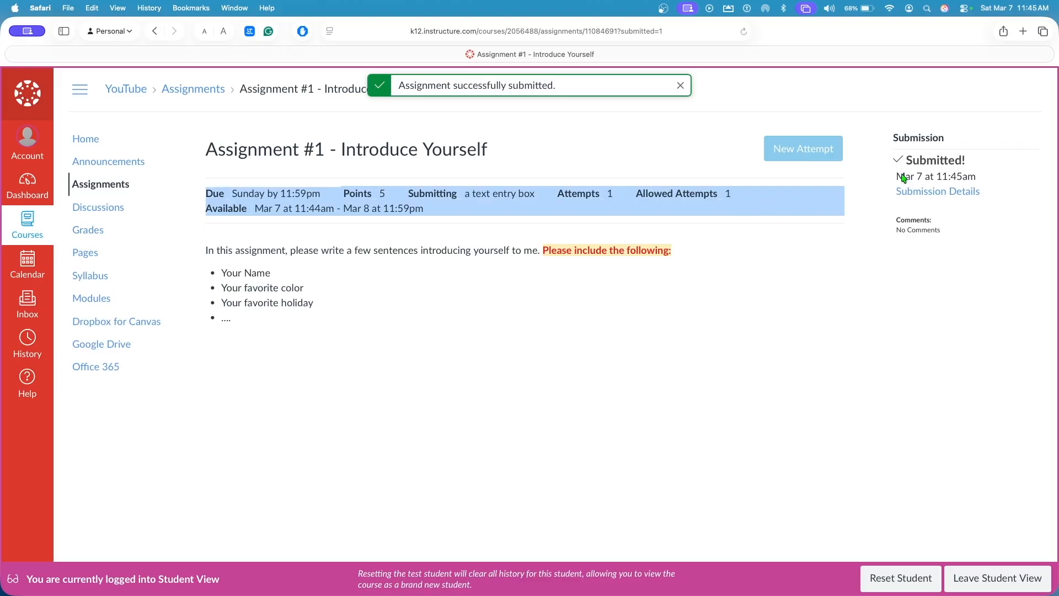
click(920, 197)
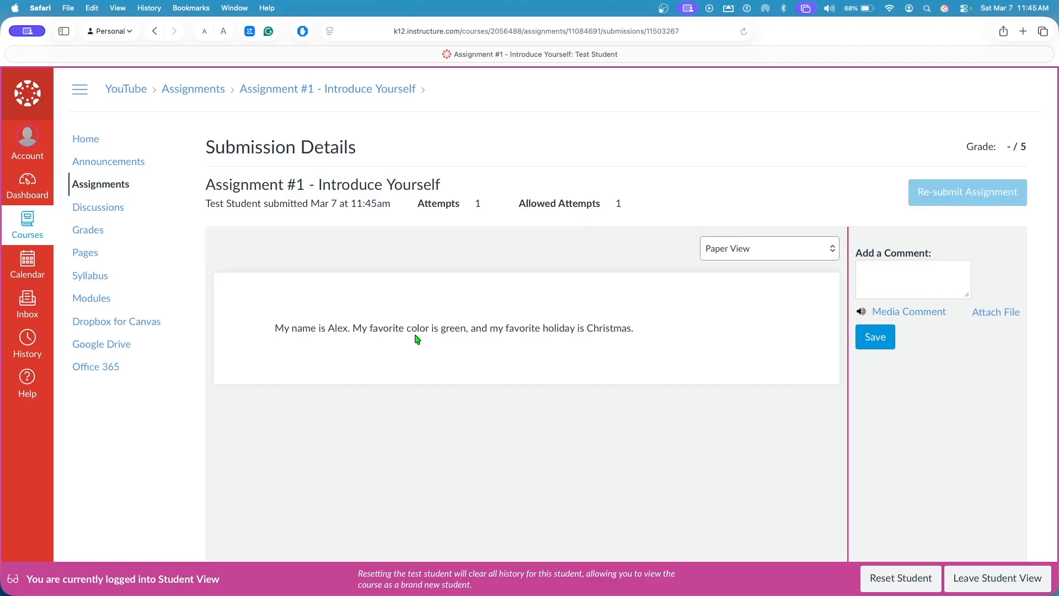
click(117, 234)
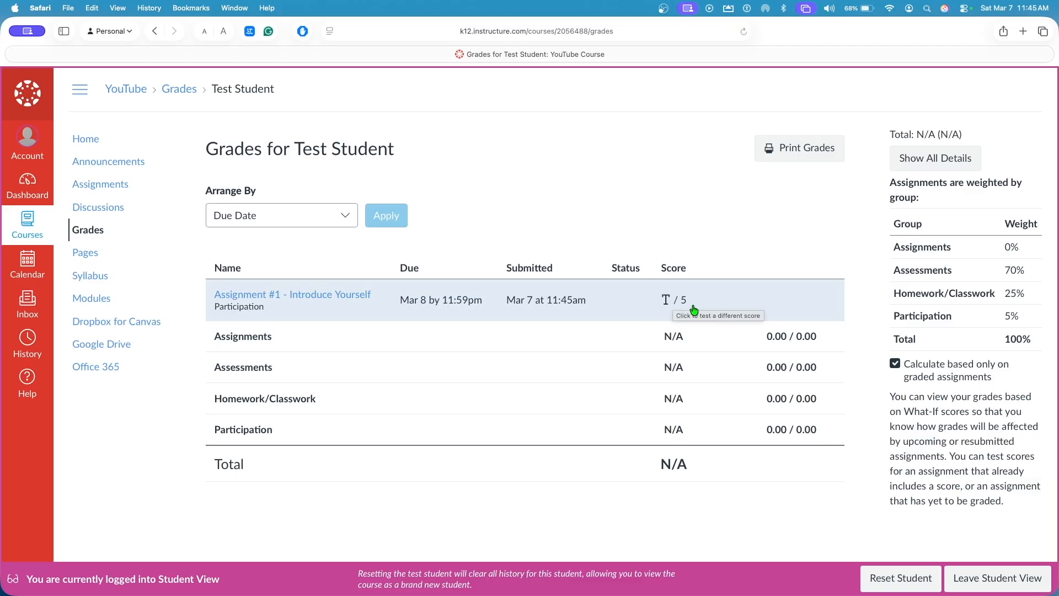
Leave Student View and start a new assignment named Assignment #2
click(134, 185)
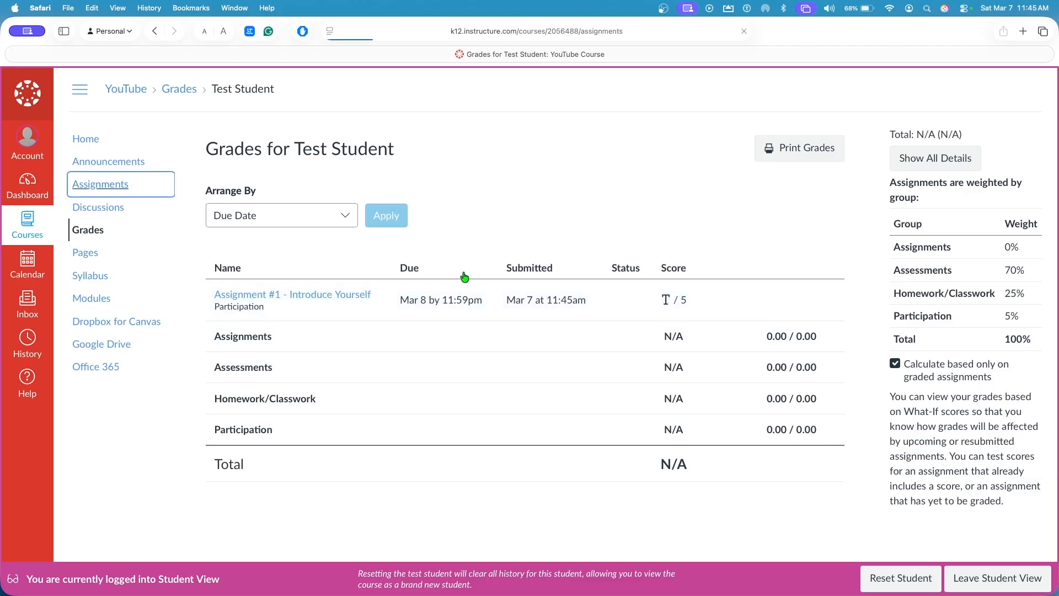
click(987, 574)
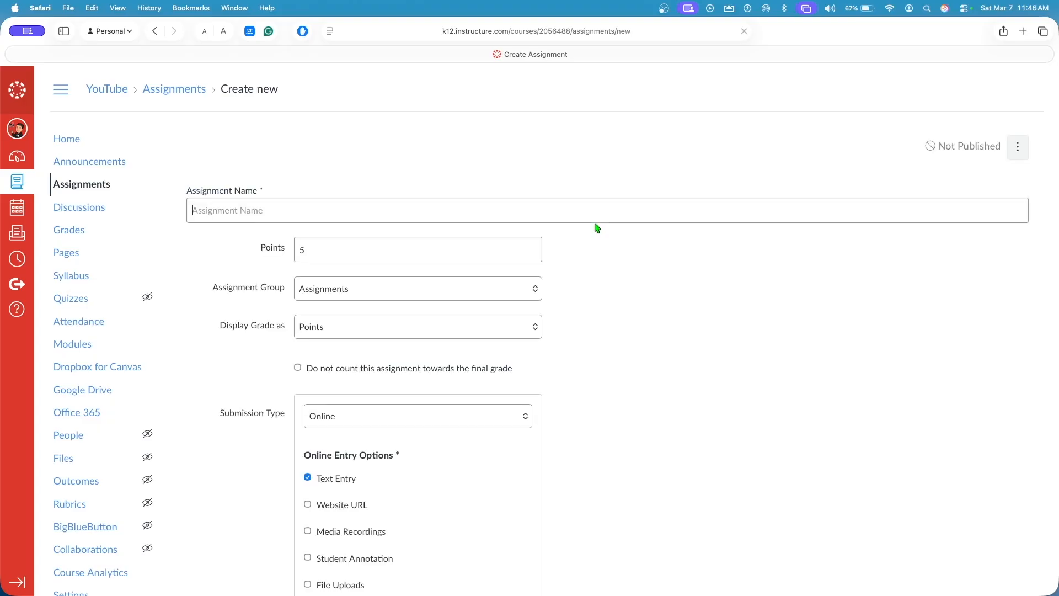
text(Assig)
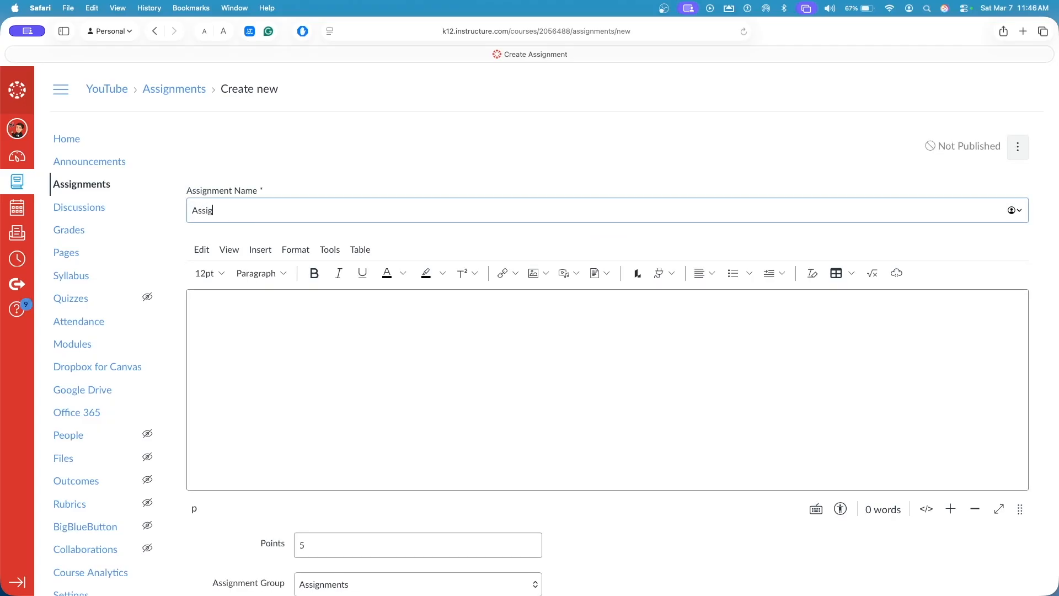
text(nment #4)
Replace Text Entry with Website URL as the assignment's online entry option
scroll(475, 324, down, 3)
scroll(392, 435, down, 2)
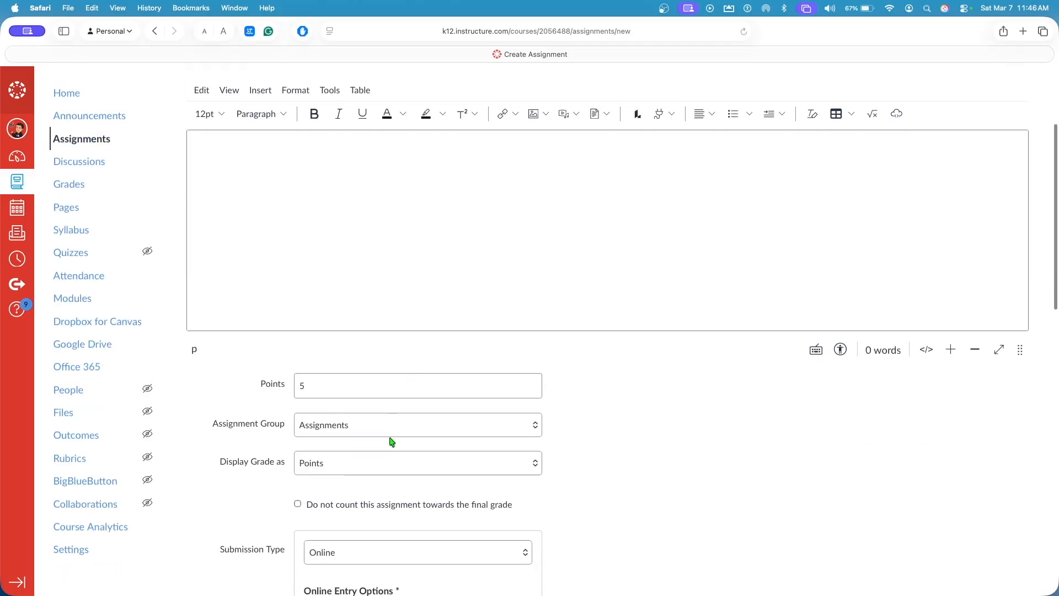
scroll(355, 513, down, 4)
click(325, 457)
click(326, 484)
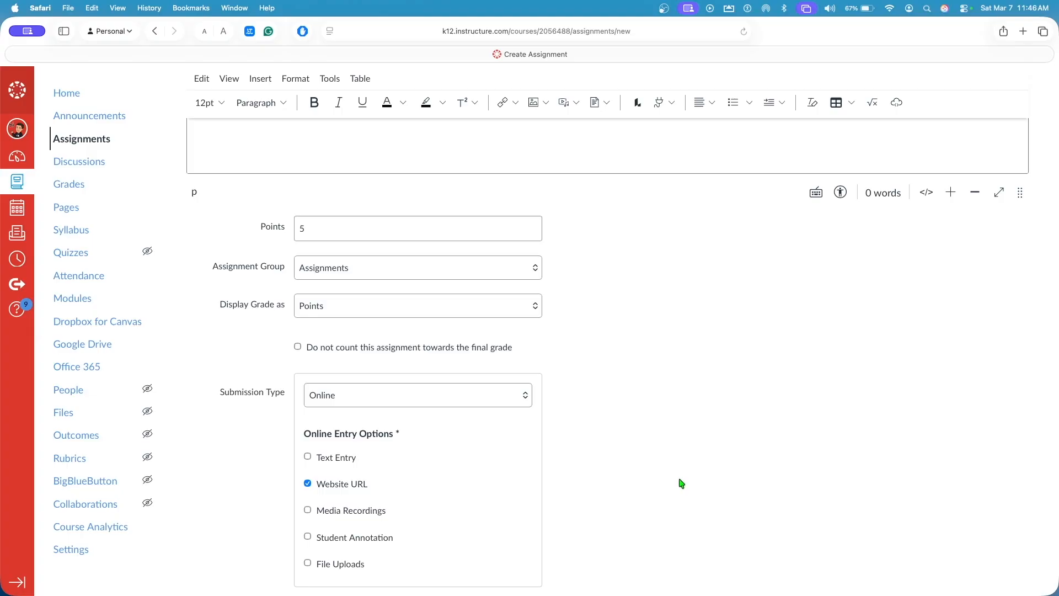
Write the assignment instructions "Please submit a link to your favorite YouTube channel"
scroll(541, 441, up, 5)
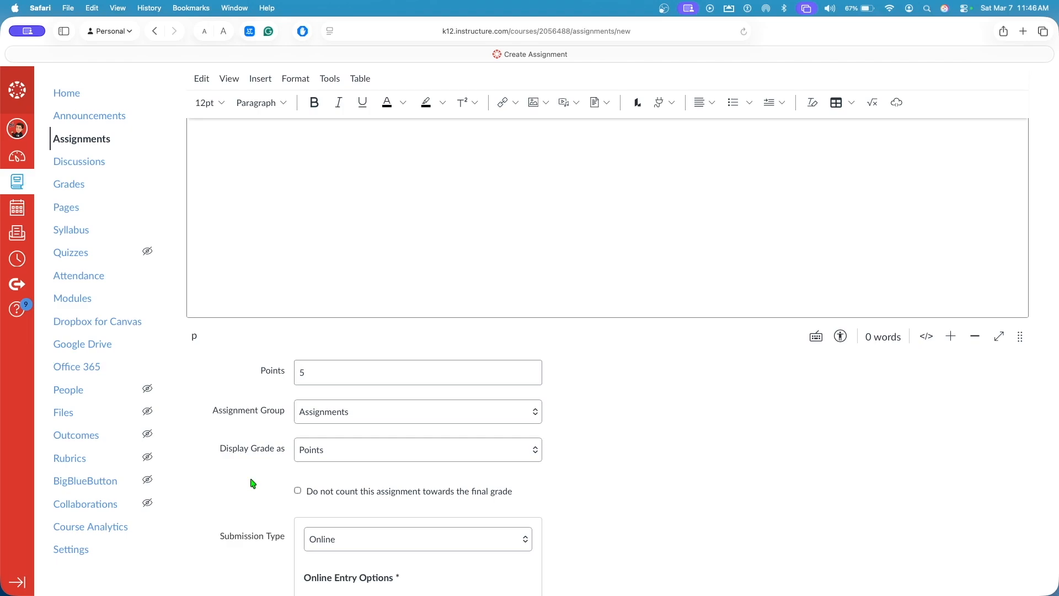
scroll(313, 461, up, 3)
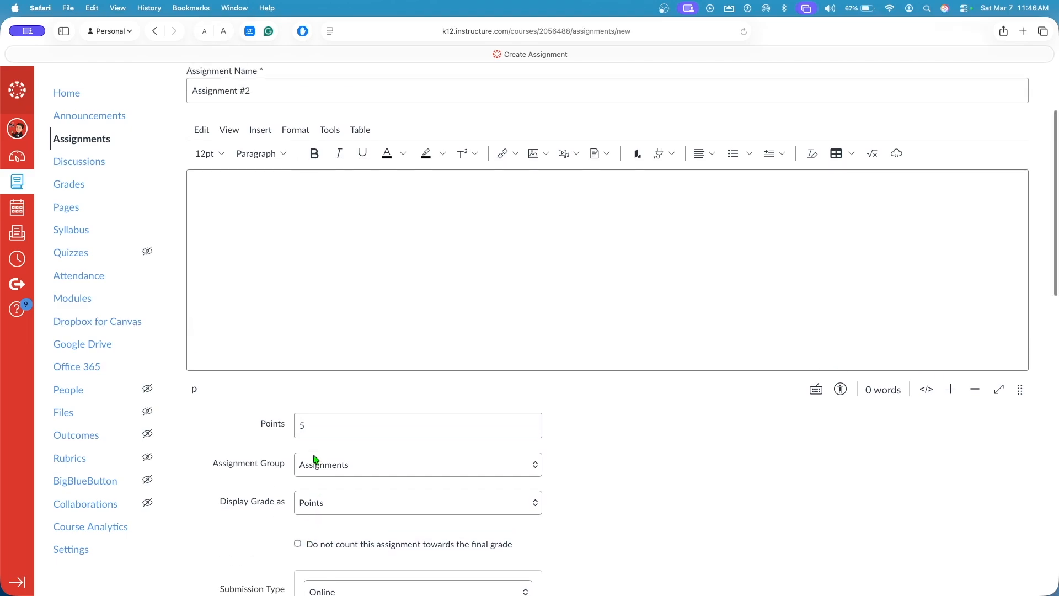
click(326, 322)
text(Pl)
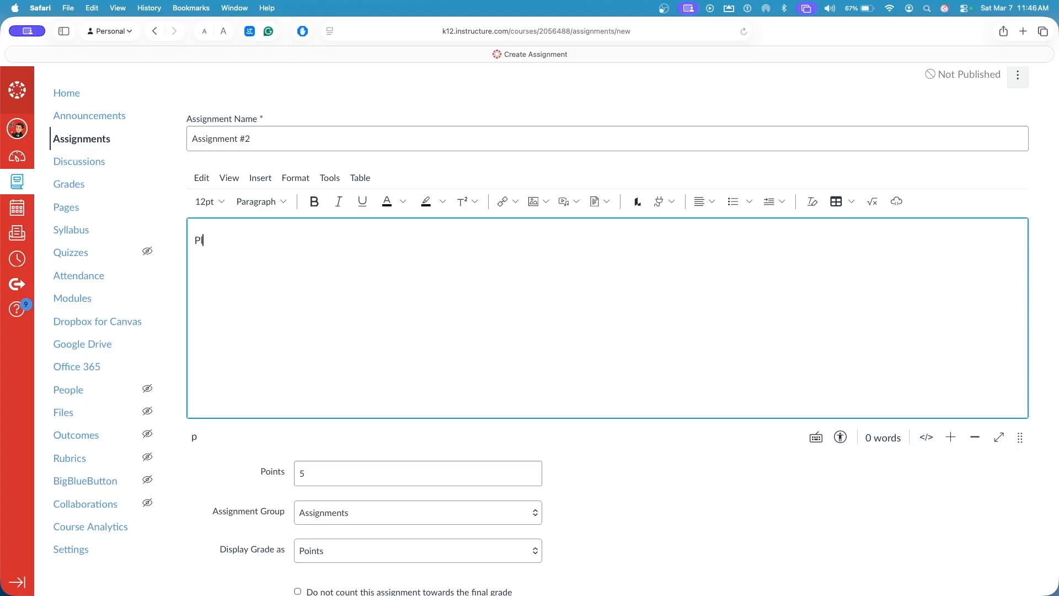
text(ease submit a link to your )
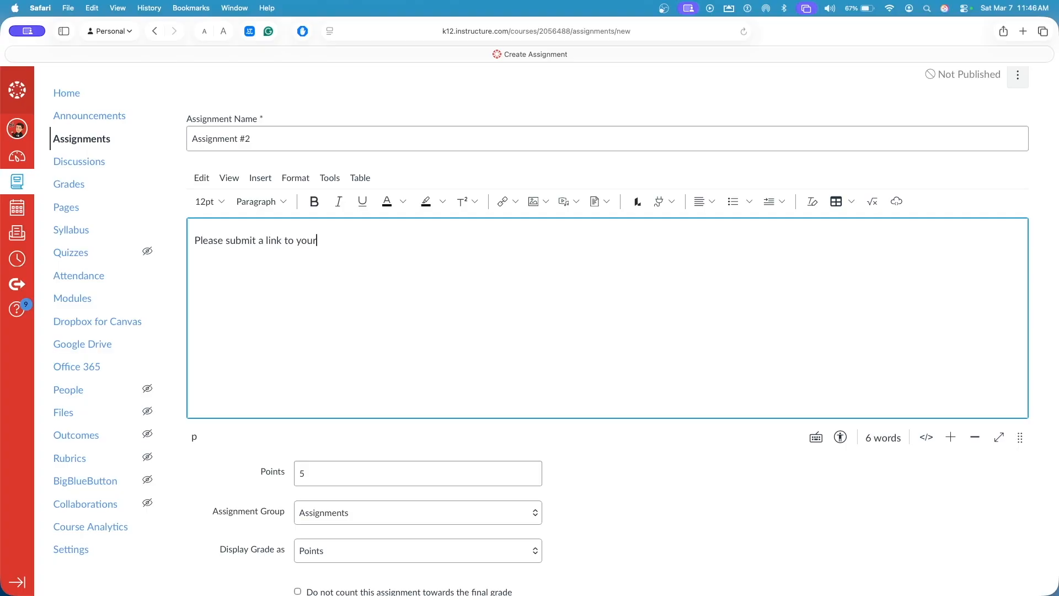
text(favorite YouTube ch)
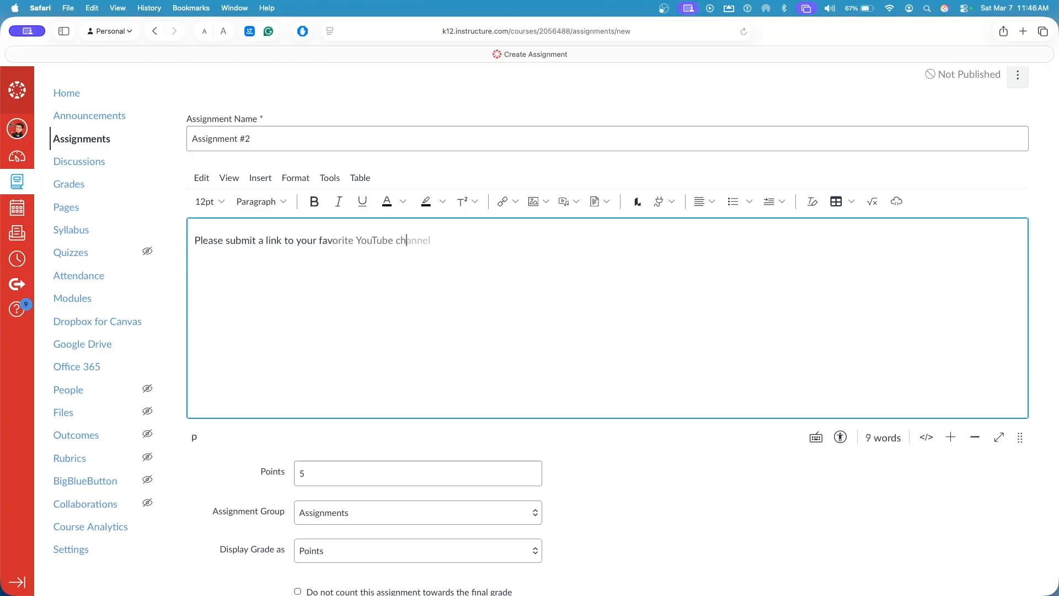
text(annel)
Set the points for Assignment #2 to 1
scroll(355, 355, down, 2)
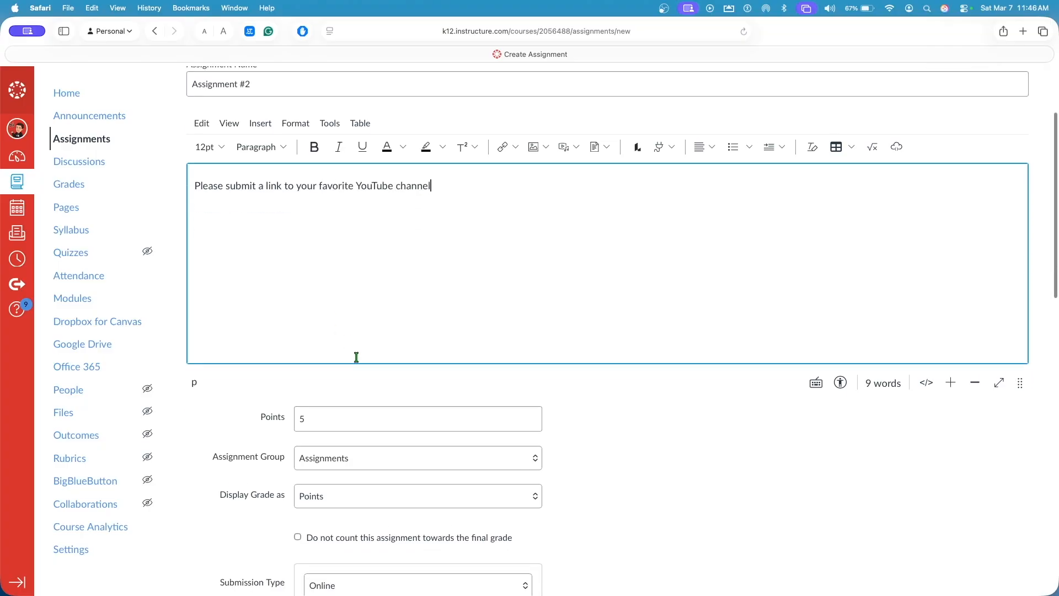
click(341, 417)
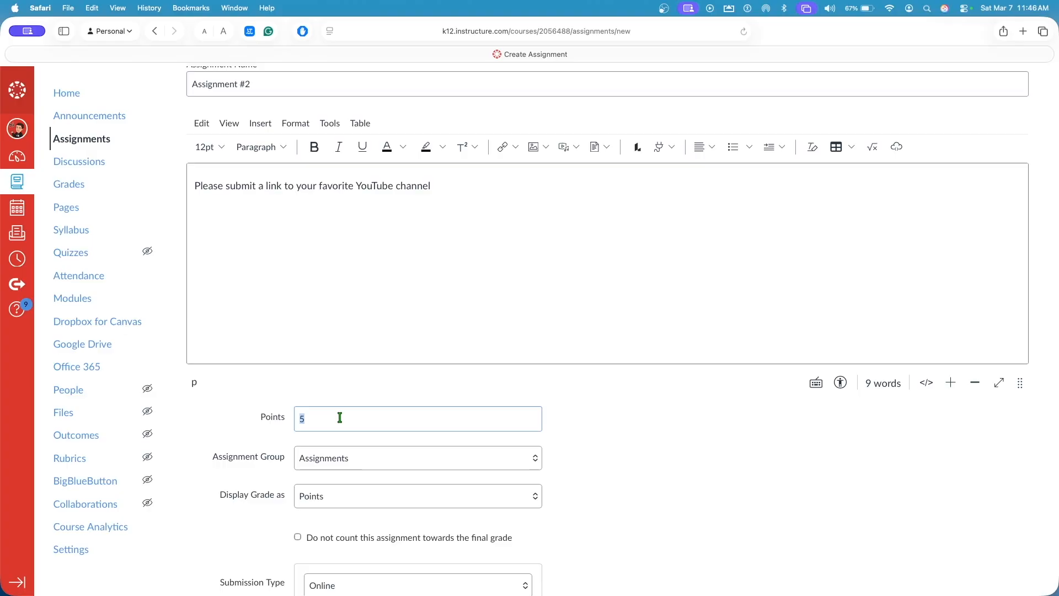
key(BackSpace)
text(1)
Exclude Assignment #2 from the final grade and place it in the Participation group
scroll(551, 458, down, 5)
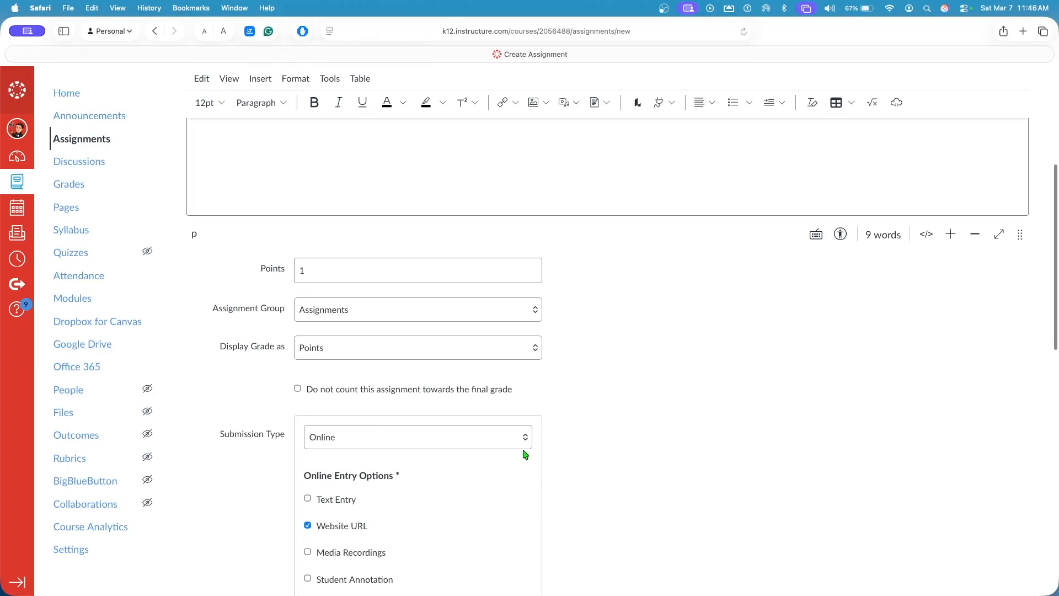
click(297, 388)
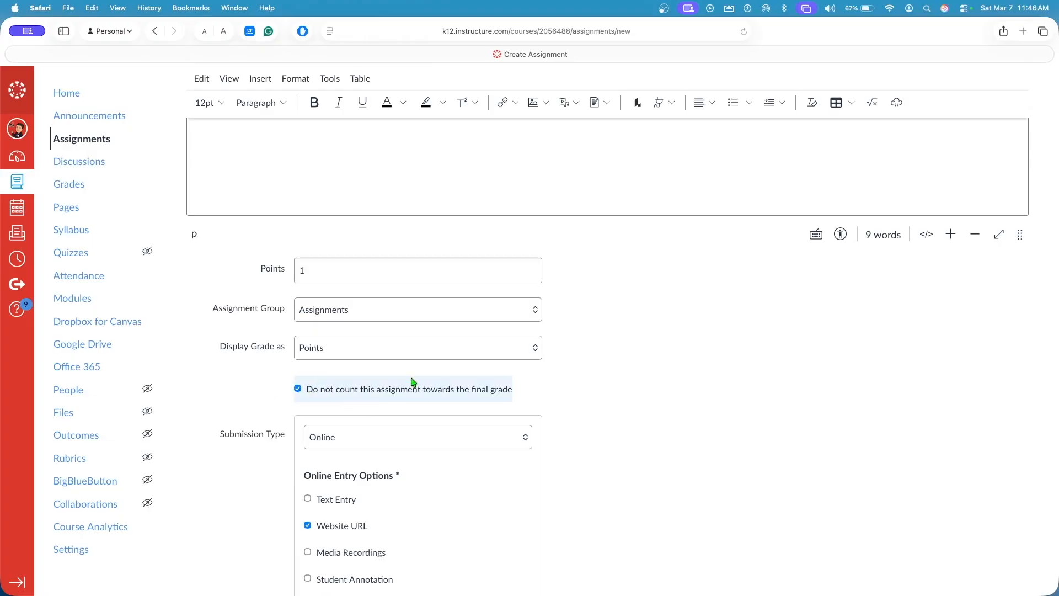
click(391, 320)
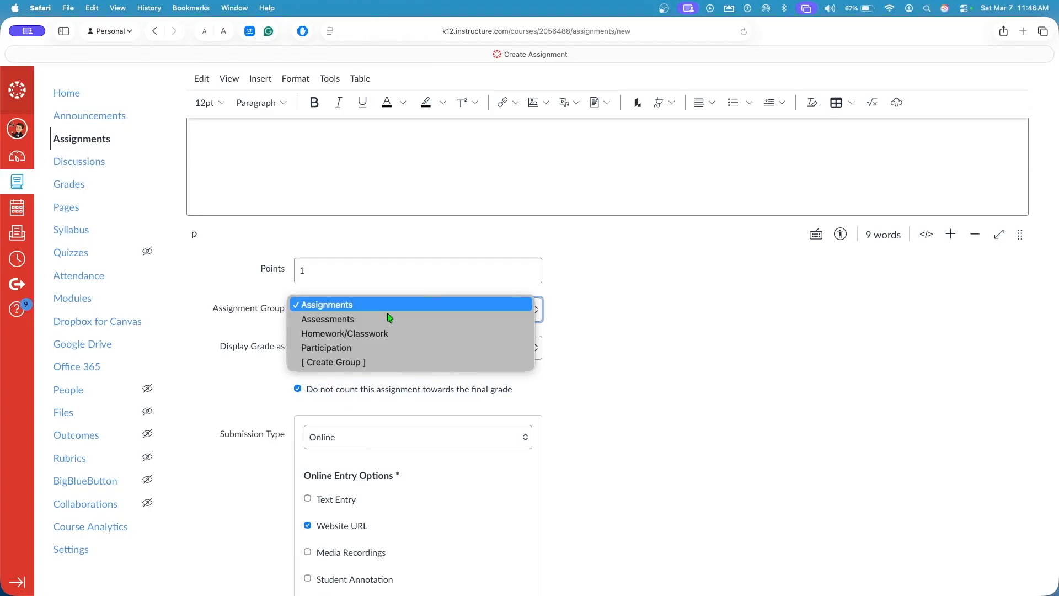
click(395, 349)
Check the attempt limit and assign-access settings, then save and publish Assignment #2 without due or availability dates
scroll(567, 348, down, 5)
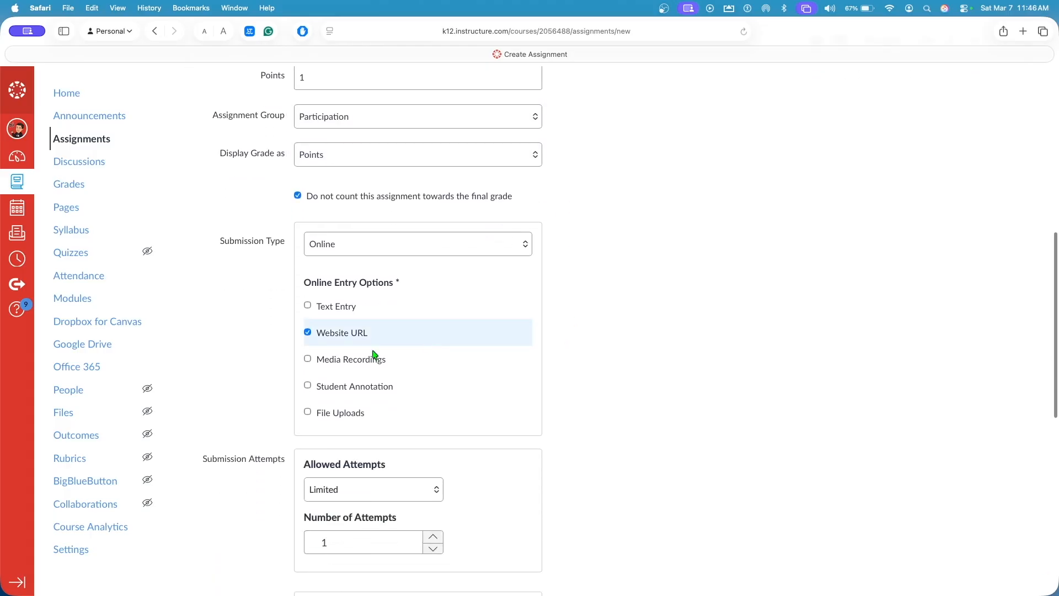
scroll(381, 377, down, 2)
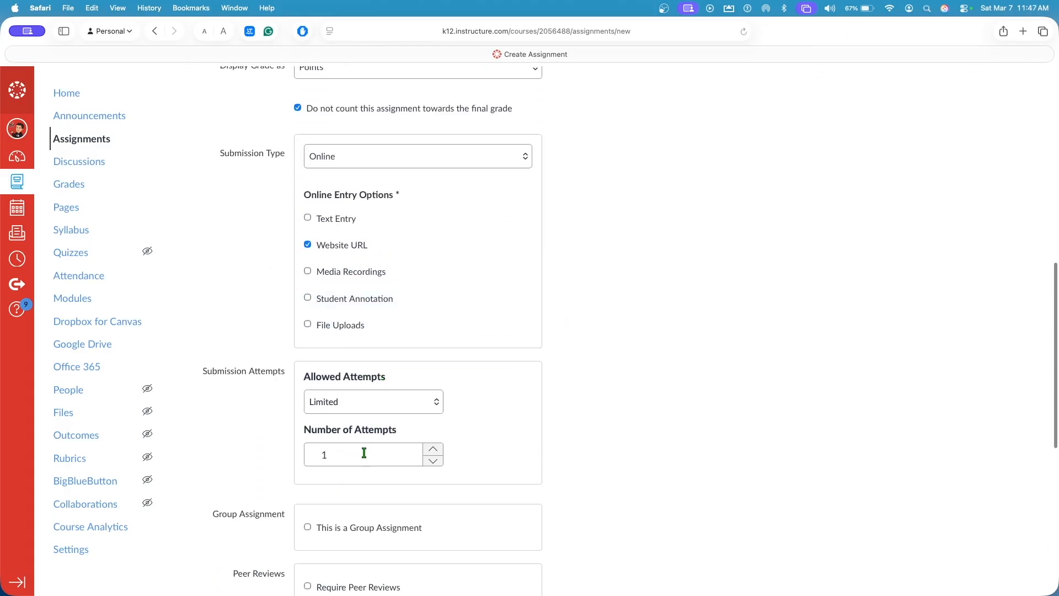
scroll(364, 452, down, 10)
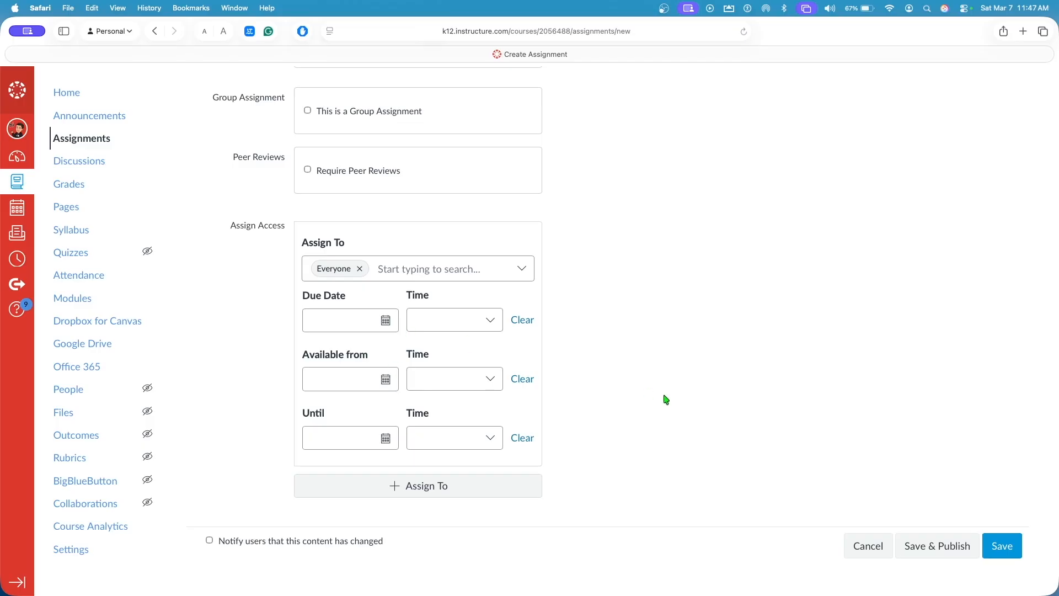
click(913, 546)
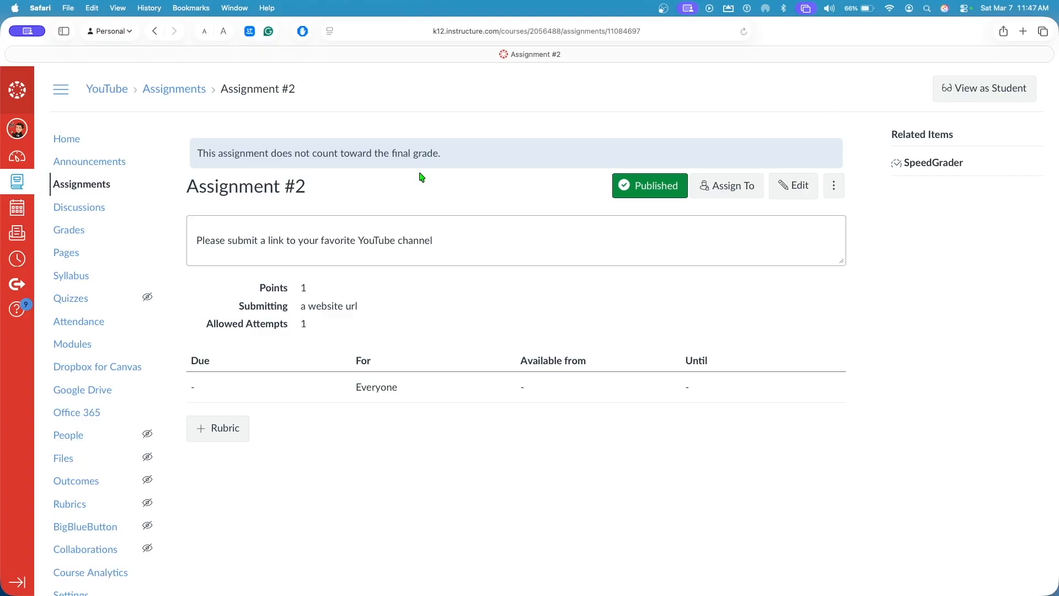
View Assignment #2 as a student, start it and submit a YouTube channel's web address as the Website URL
click(971, 87)
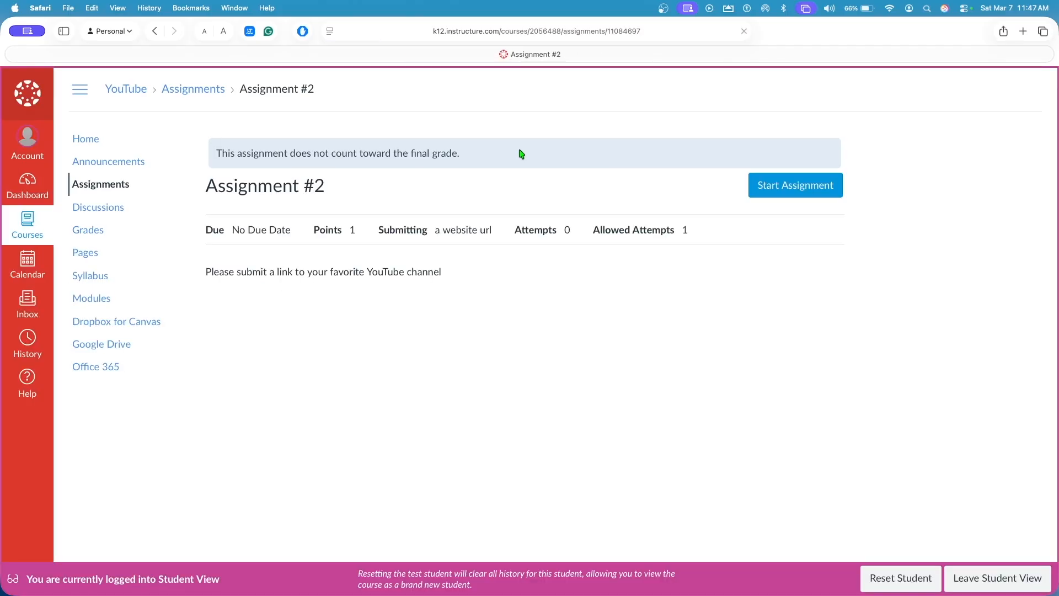
click(785, 195)
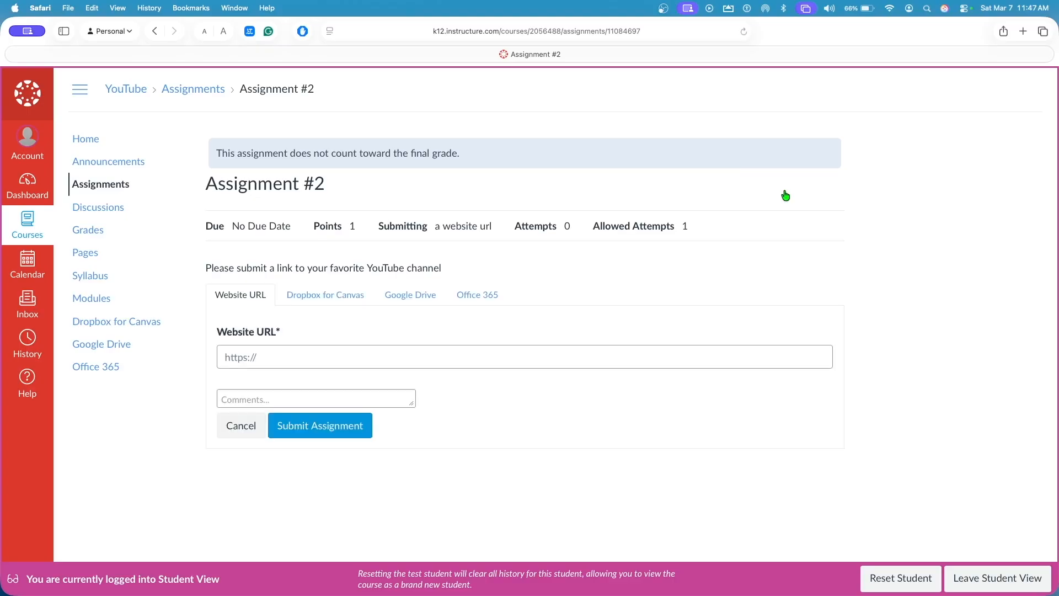
click(428, 359)
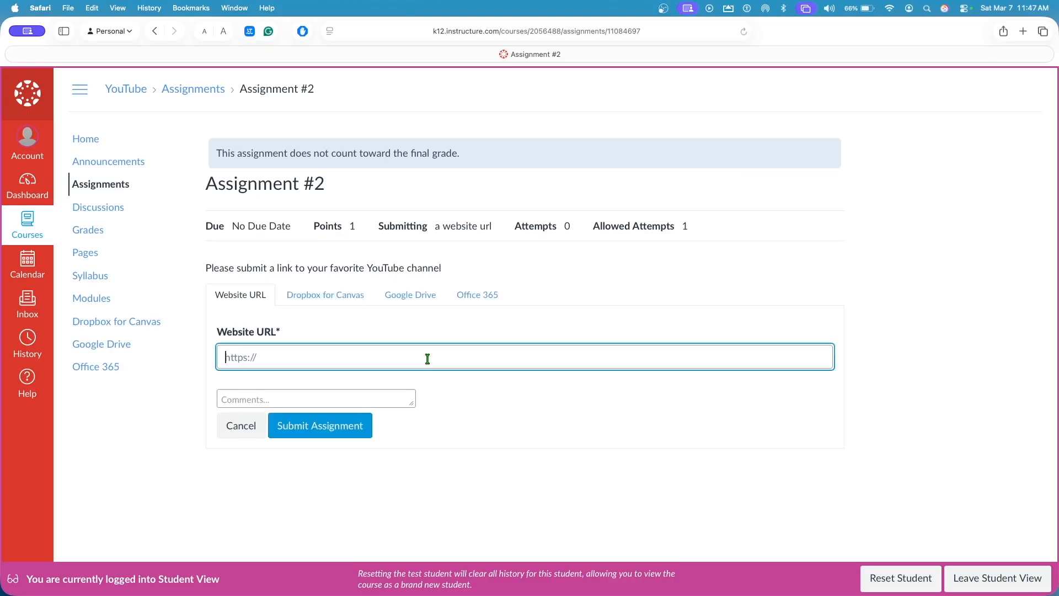
text(yt.alextorresofficial.com)
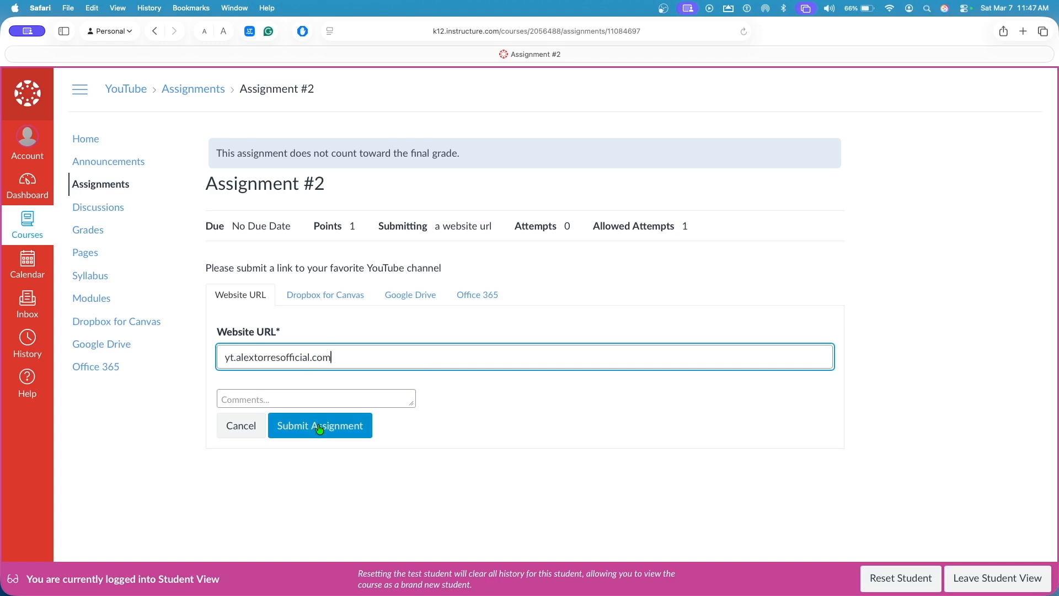
drag(220, 330, 328, 325)
click(328, 325)
click(321, 426)
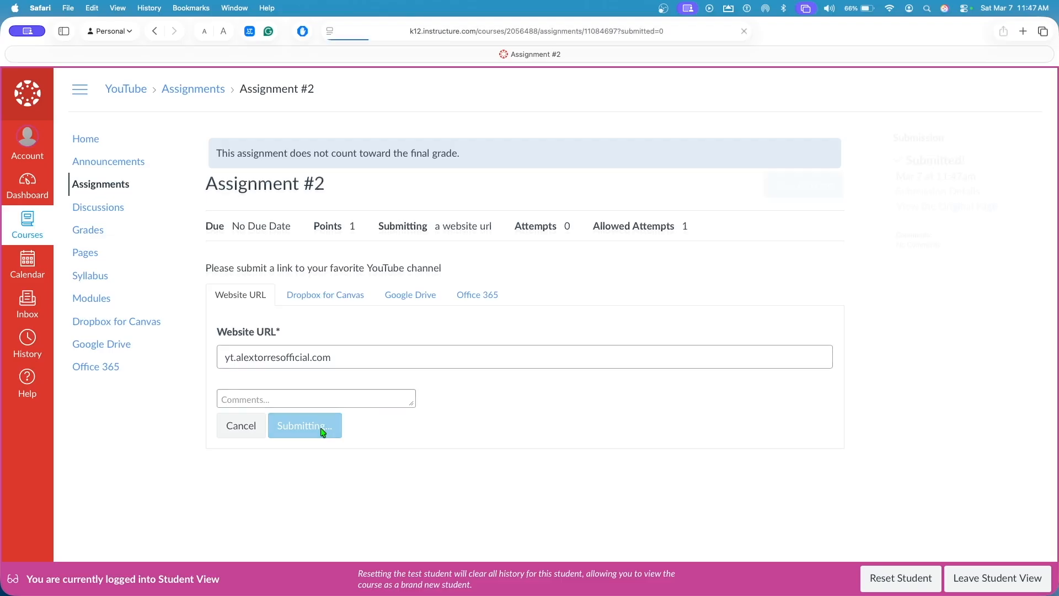
Open the submitted YouTube channel link to check it, then close it and leave Student View
click(913, 209)
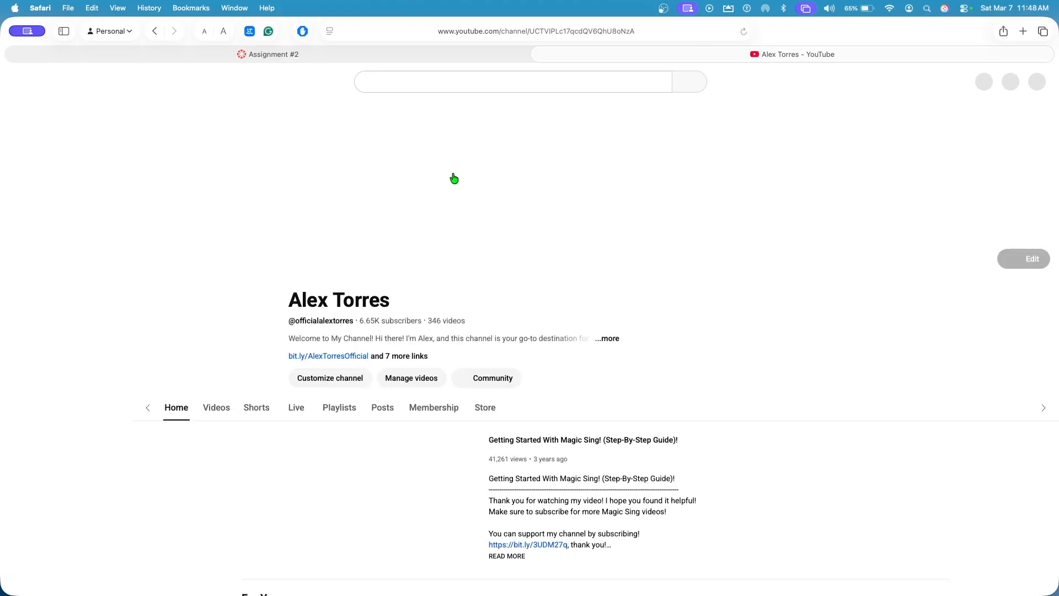
key(super+w)
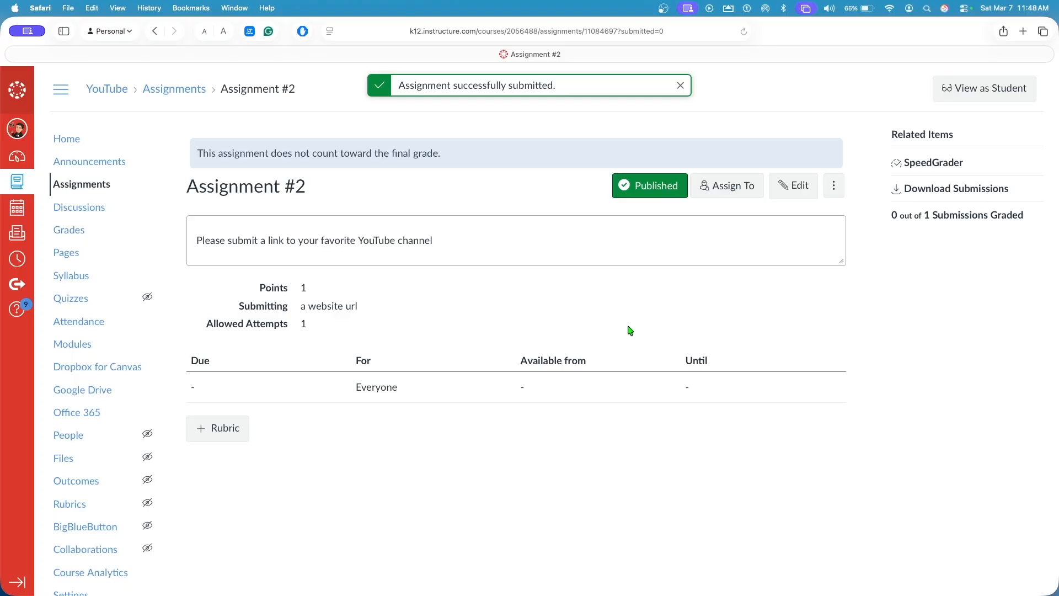
Start another new assignment and replace Website URL with Media Recordings as its online entry option
click(117, 188)
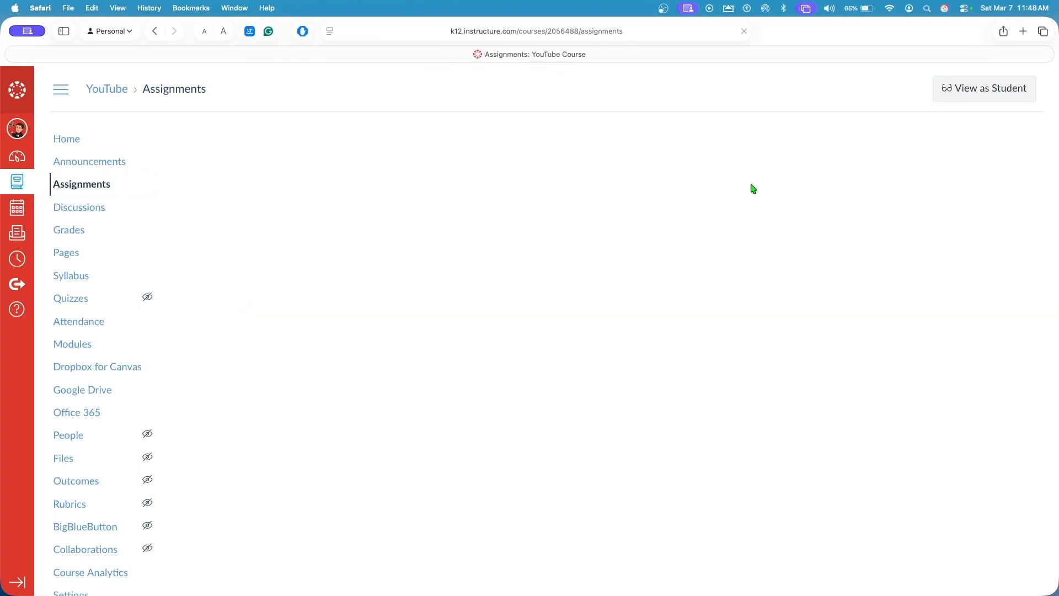
click(961, 150)
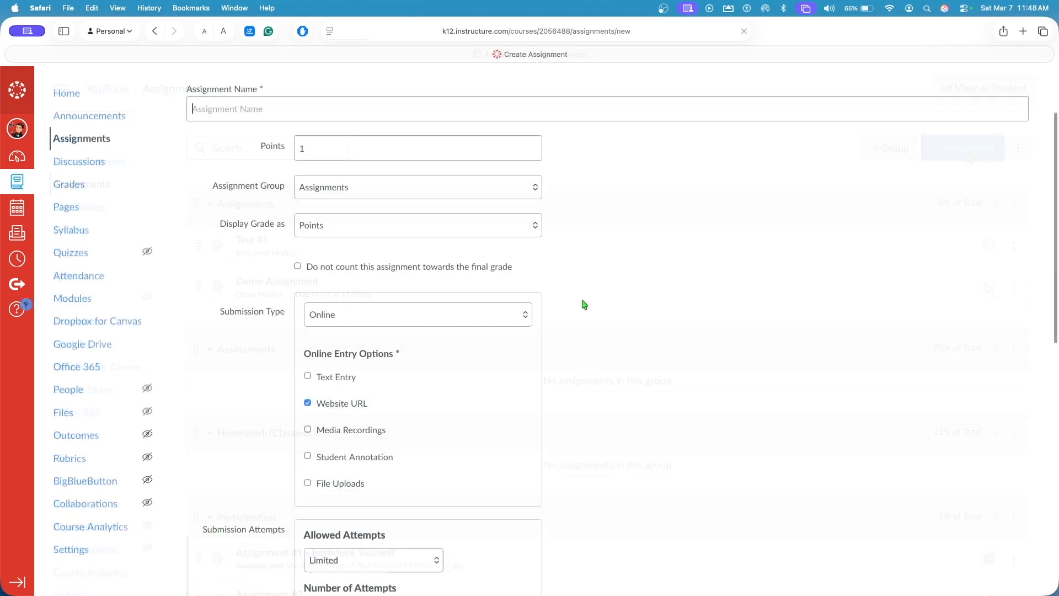
scroll(342, 457, down, 3)
scroll(343, 459, down, 2)
click(307, 480)
click(308, 454)
scroll(264, 466, down, 3)
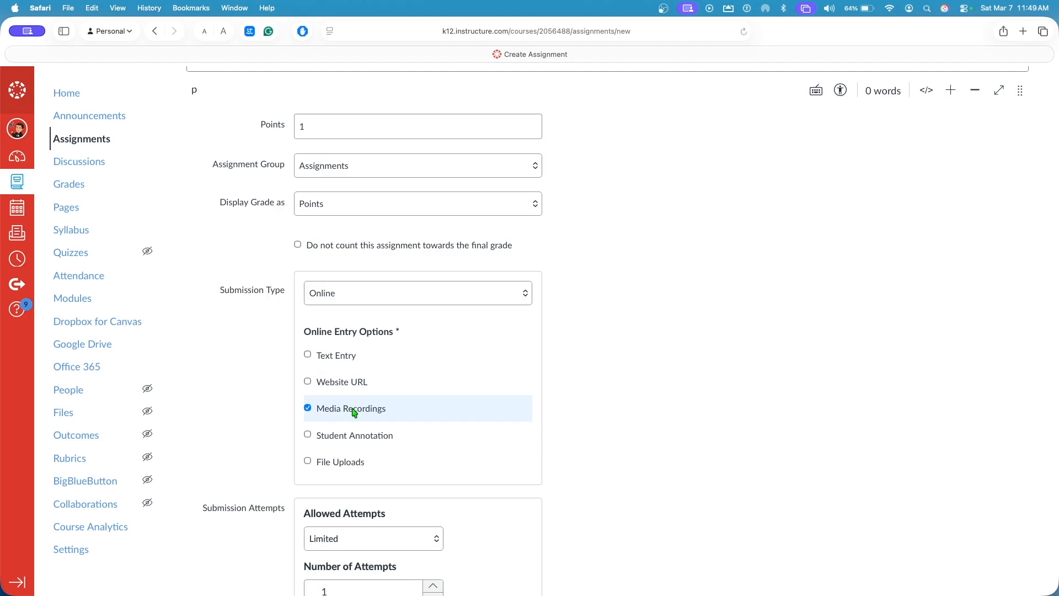
Name the new media recording assignment "Video on Earth"
scroll(293, 336, up, 8)
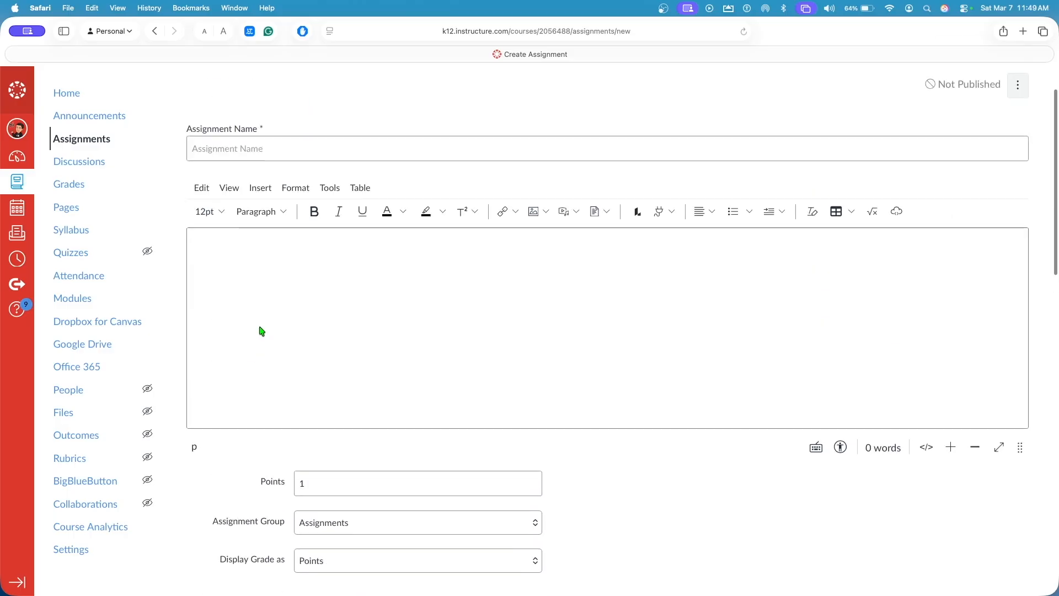
click(247, 190)
text(Video on Earth)
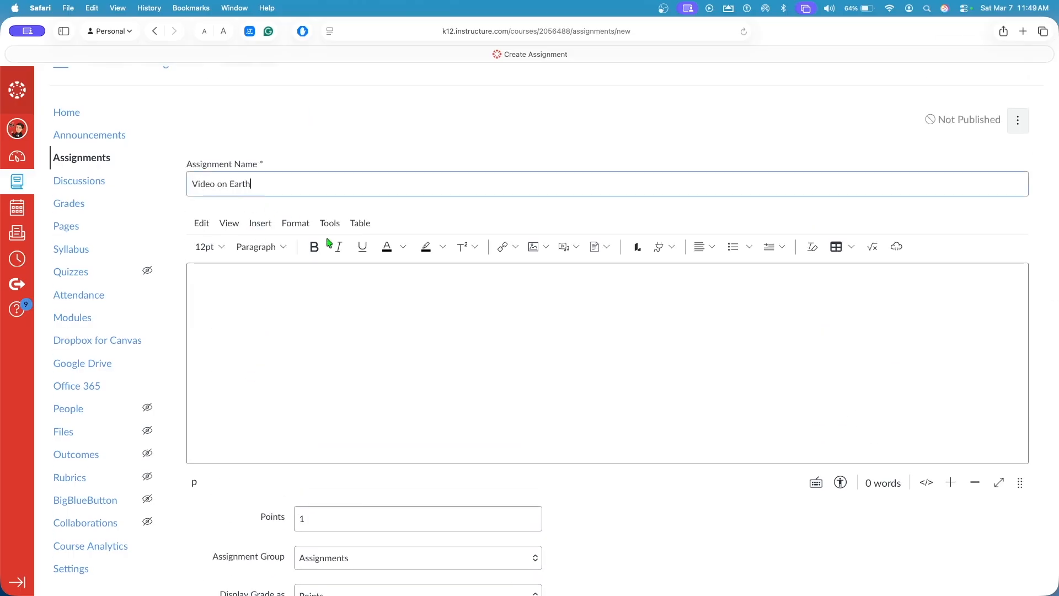
scroll(327, 243, down, 2)
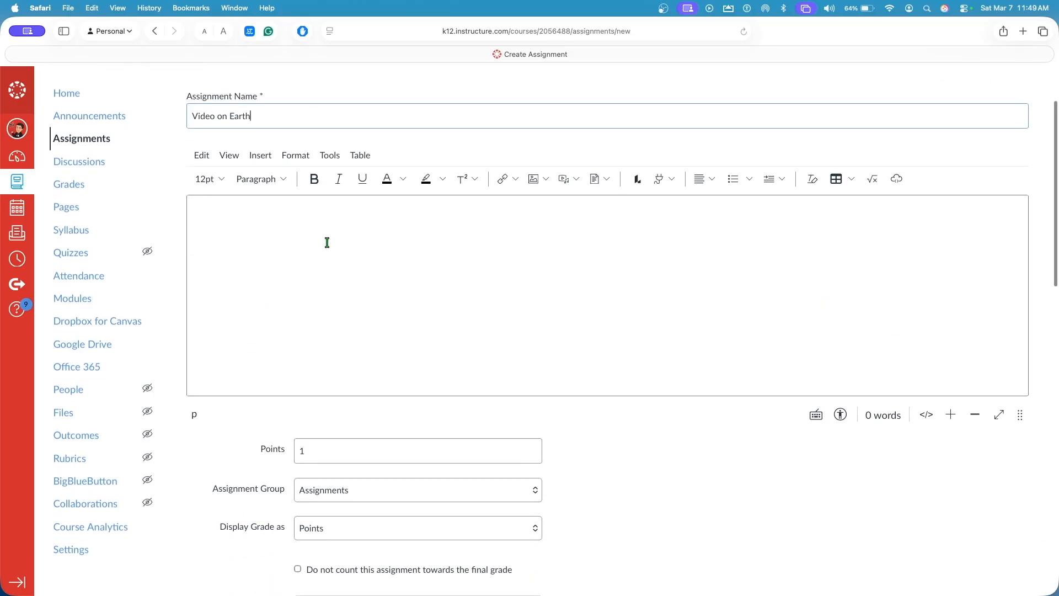
Enter "..." as the assignment description and set its points to 50
click(321, 299)
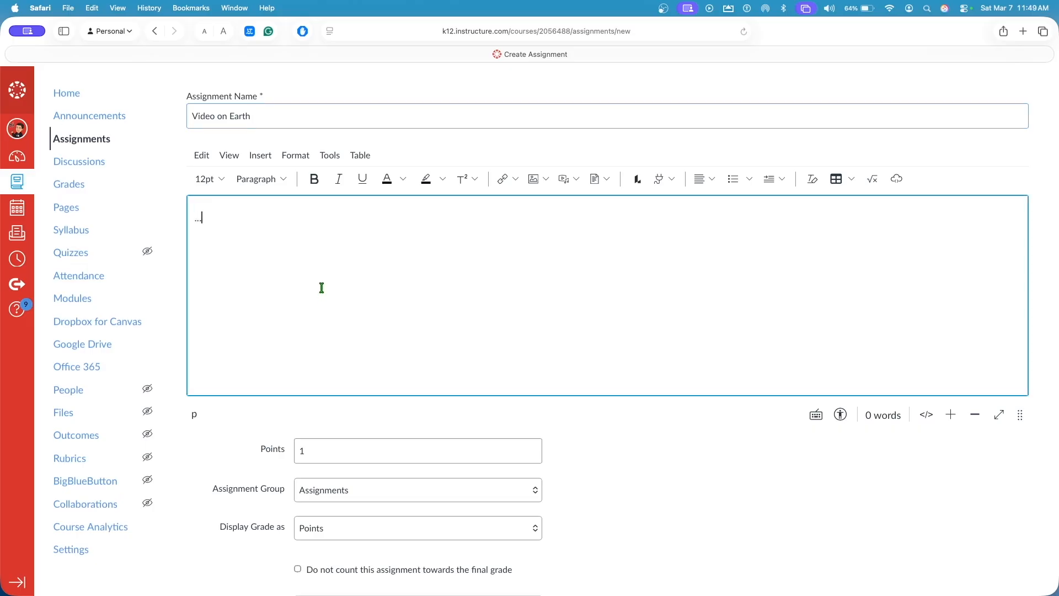
scroll(322, 288, down, 3)
click(326, 303)
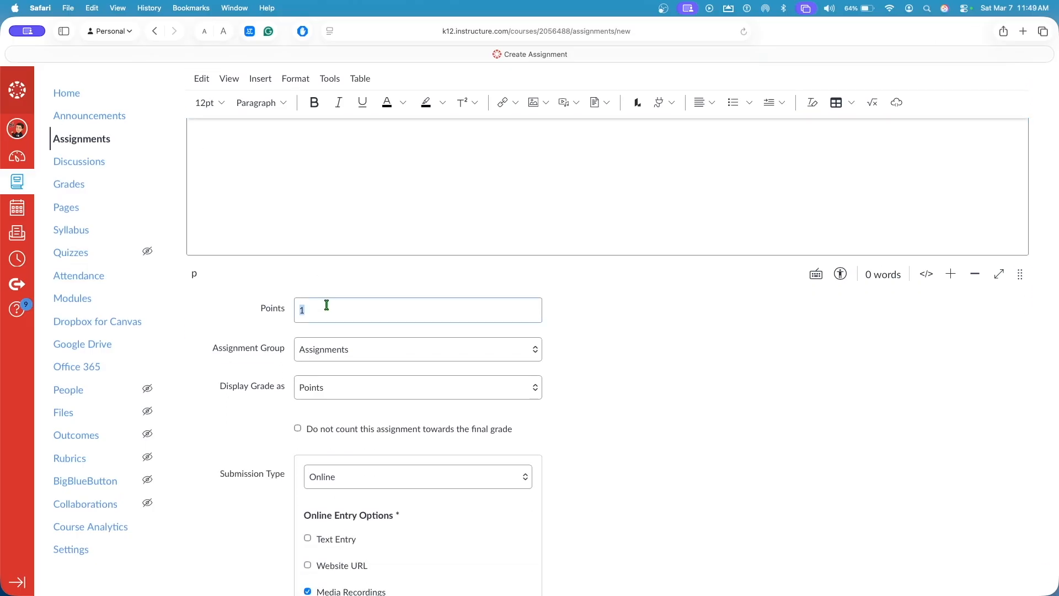
text(50)
Place the Video on Earth assignment in the Assessments assignment group
click(424, 361)
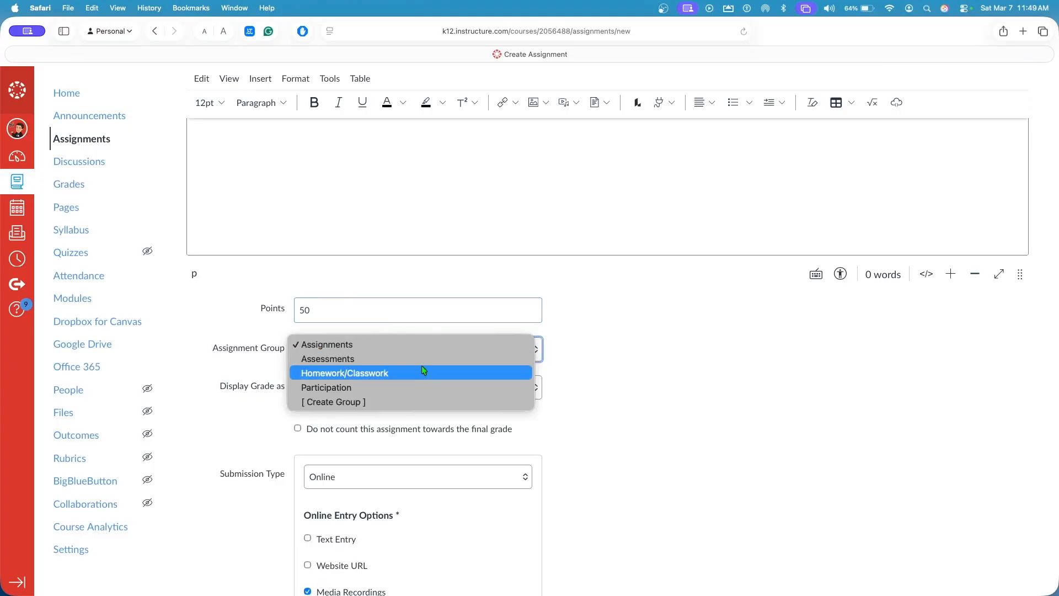
click(423, 369)
click(423, 359)
click(422, 333)
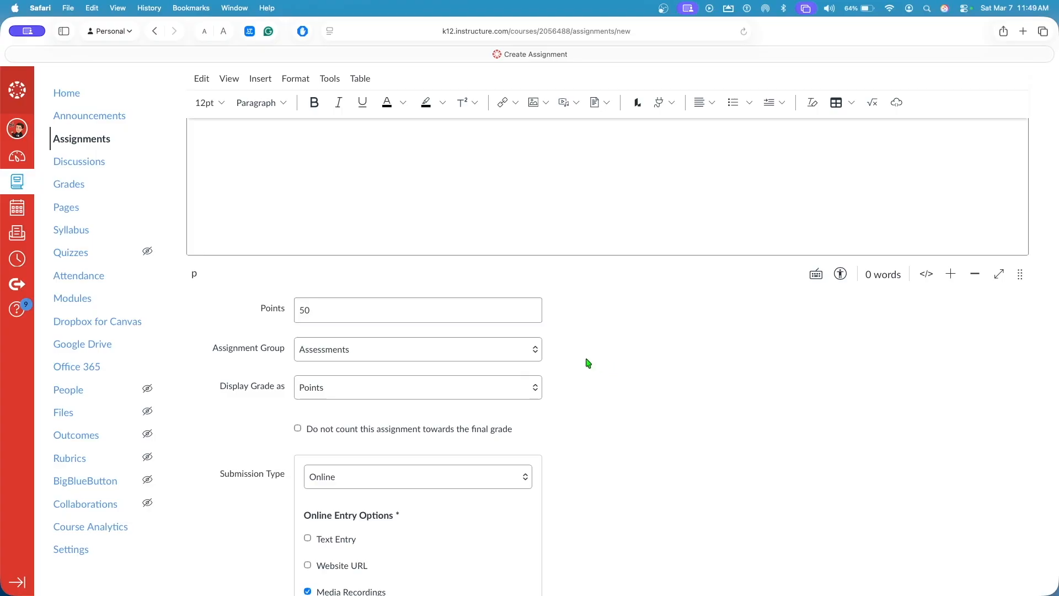
Set both the Due Date and the Until date to Mar 13, 2026, and save and publish the assignment
scroll(588, 362, down, 2)
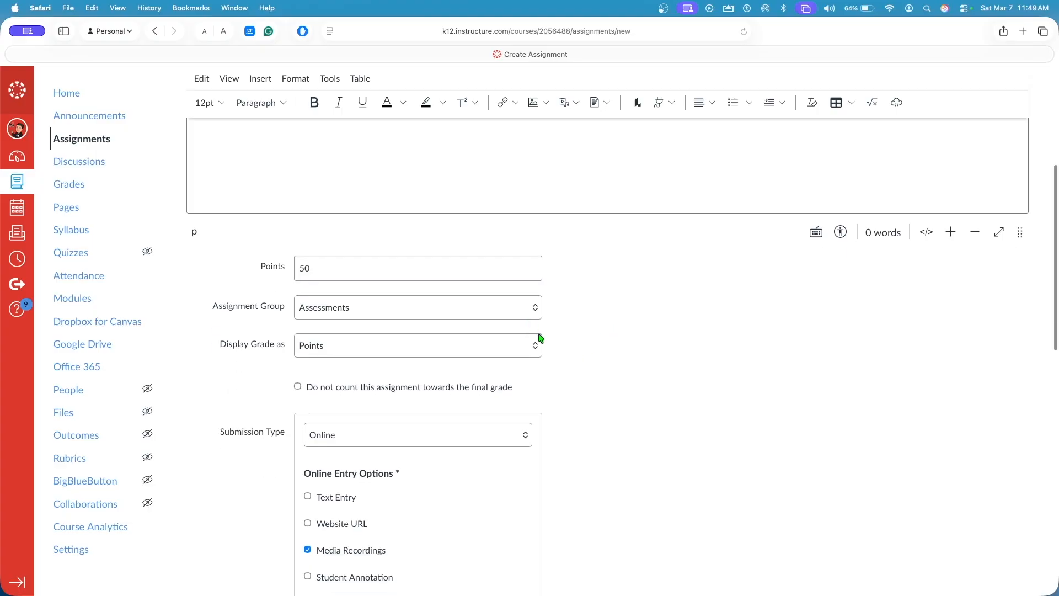
scroll(541, 338, down, 5)
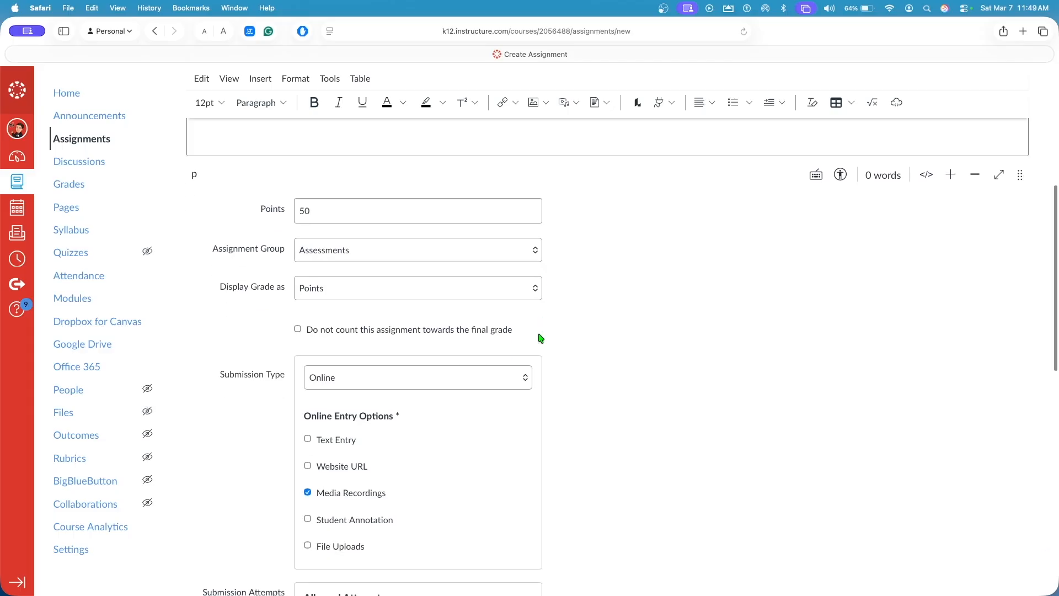
scroll(400, 358, down, 3)
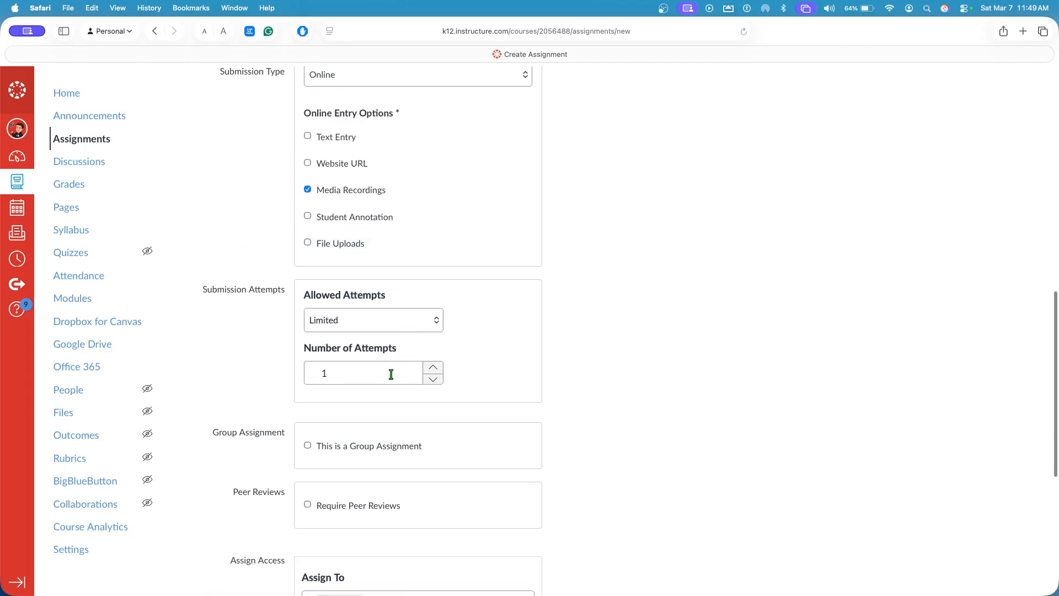
scroll(385, 396, down, 5)
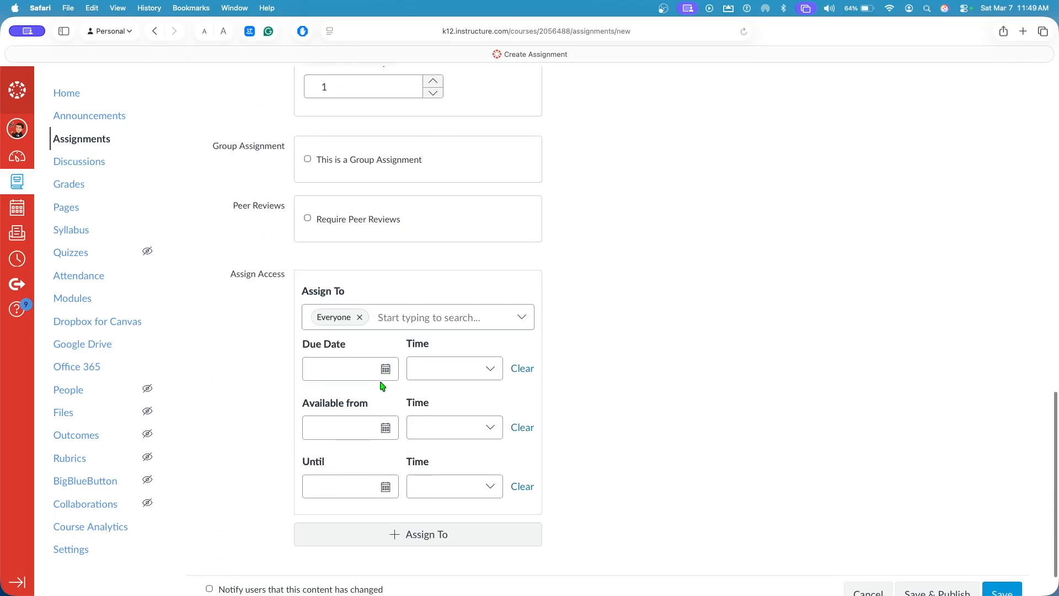
click(384, 377)
click(384, 479)
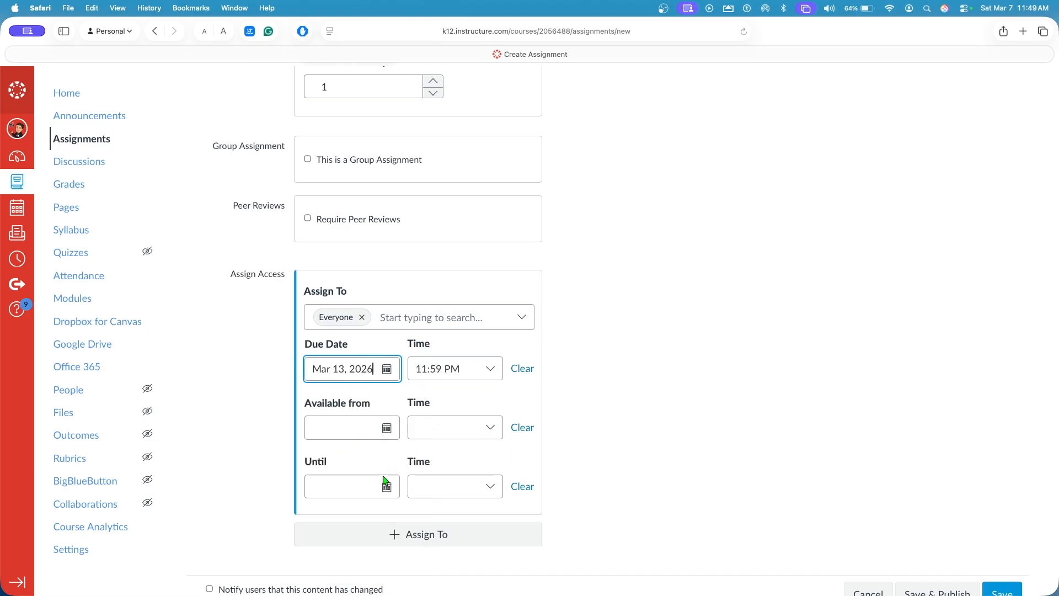
click(386, 486)
click(386, 366)
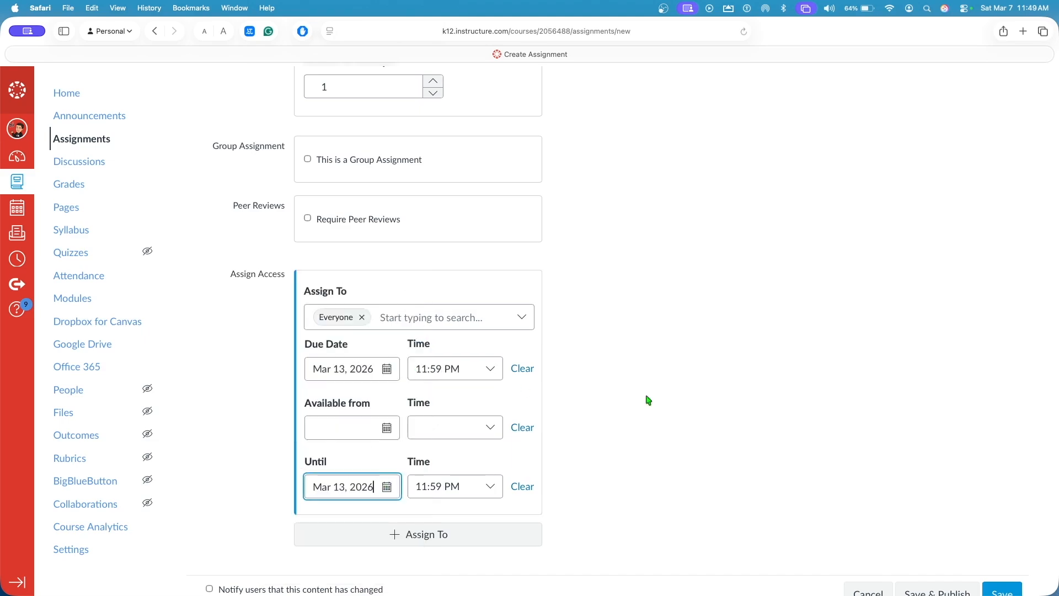
scroll(694, 419, down, 2)
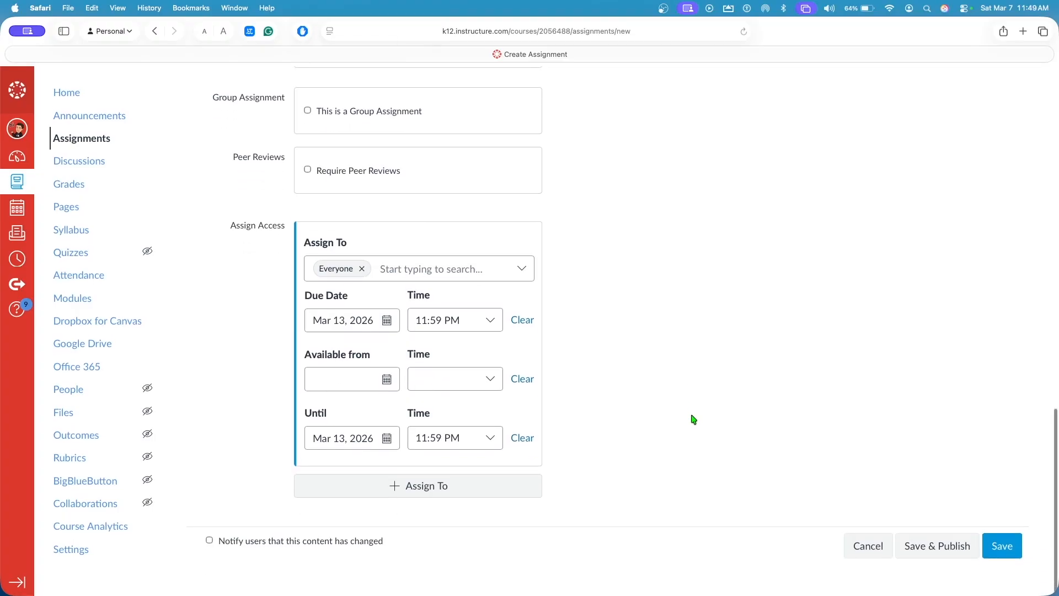
click(921, 543)
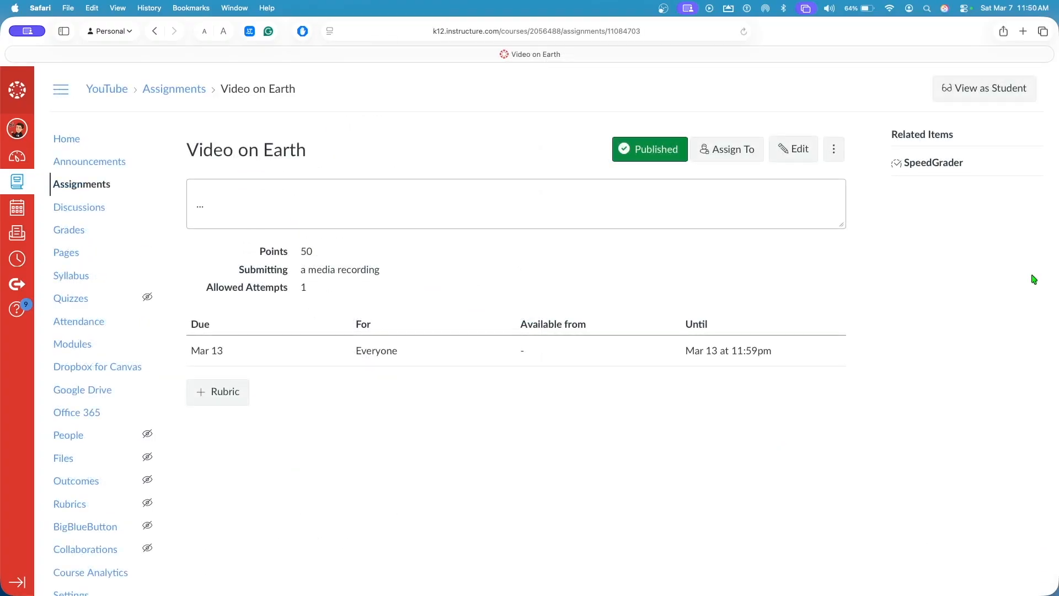
View Video on Earth as a student, start it and open the media recorder, declining camera and microphone access
click(960, 86)
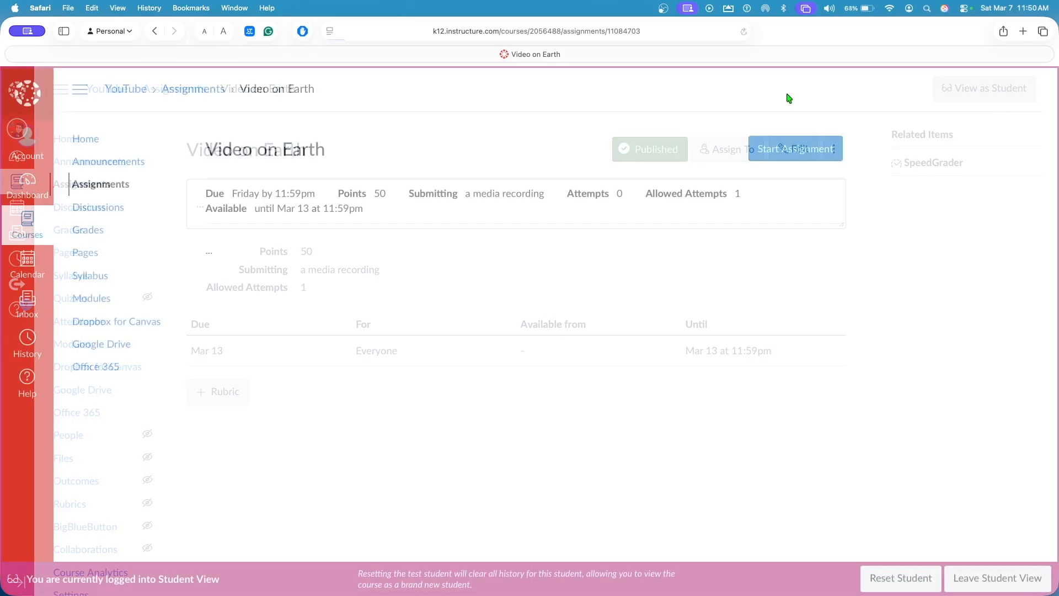
click(796, 147)
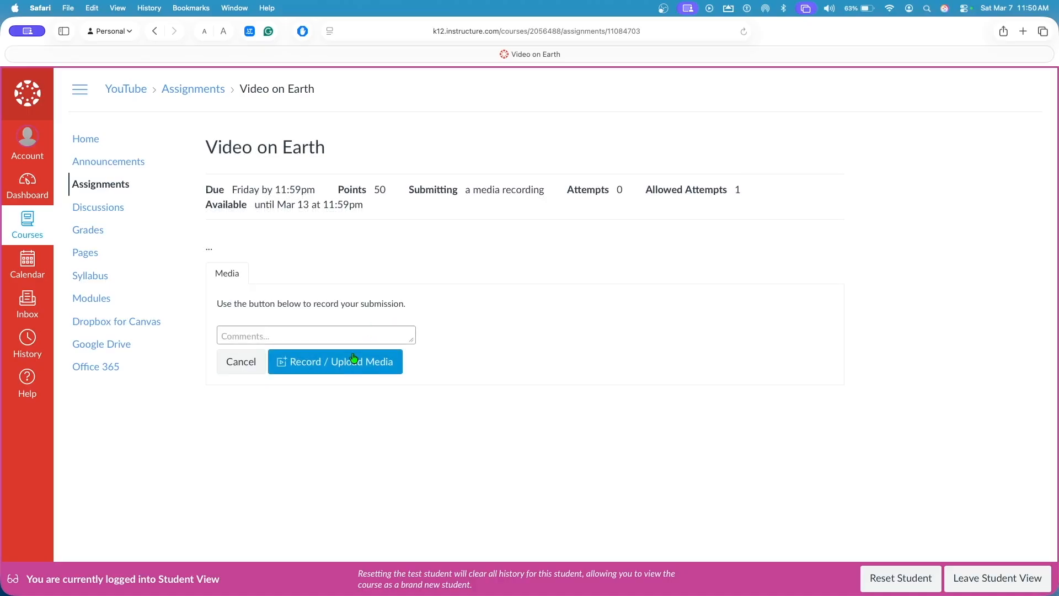
click(317, 376)
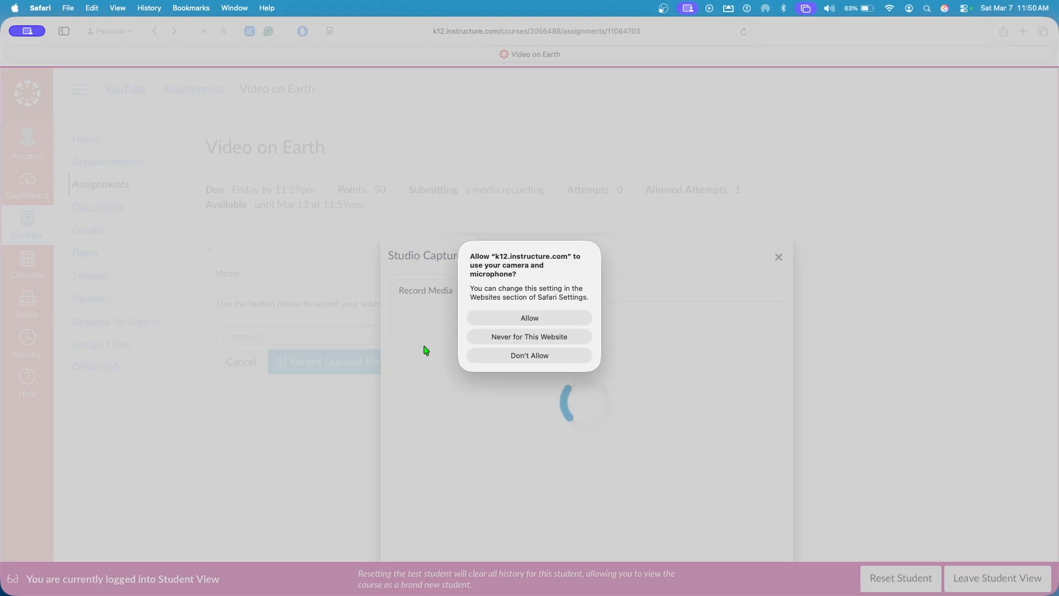
click(479, 357)
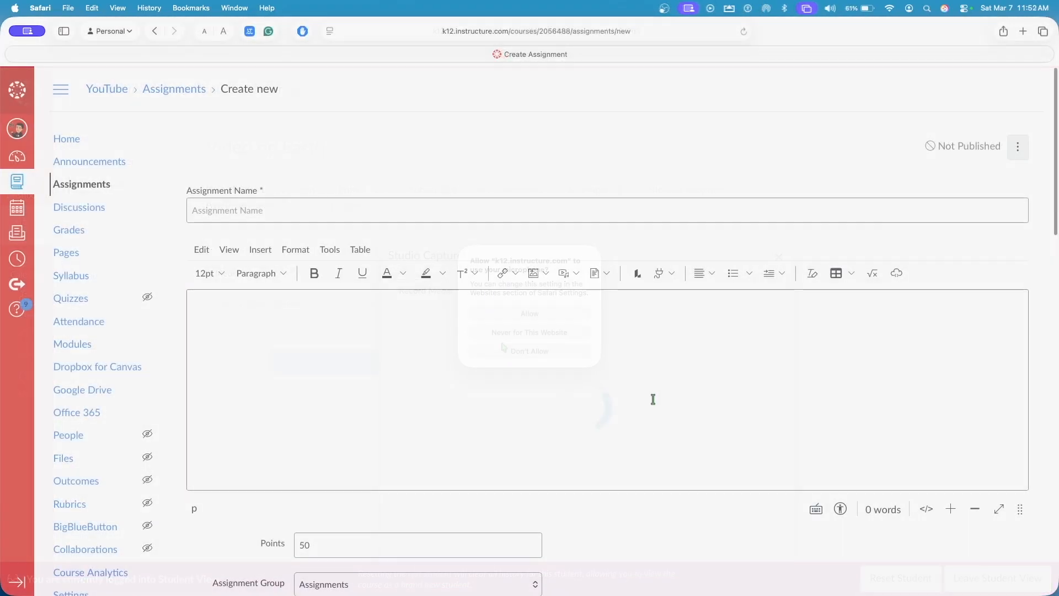
Switch to the YouTube Course Demo document in Google Docs and download it as a PDF
scroll(654, 400, down, 3)
scroll(654, 403, down, 5)
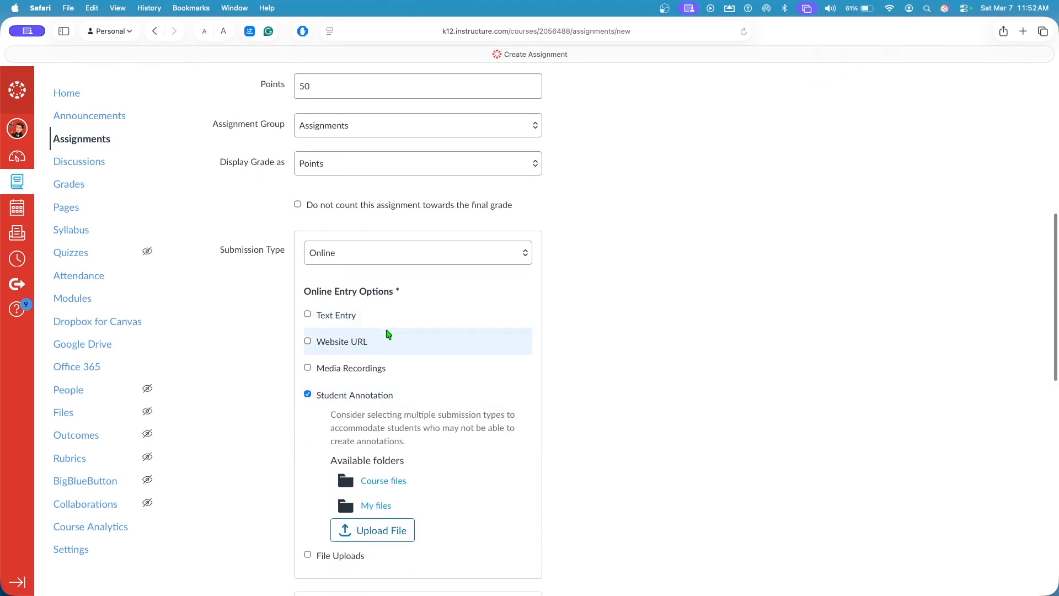
scroll(388, 334, down, 1)
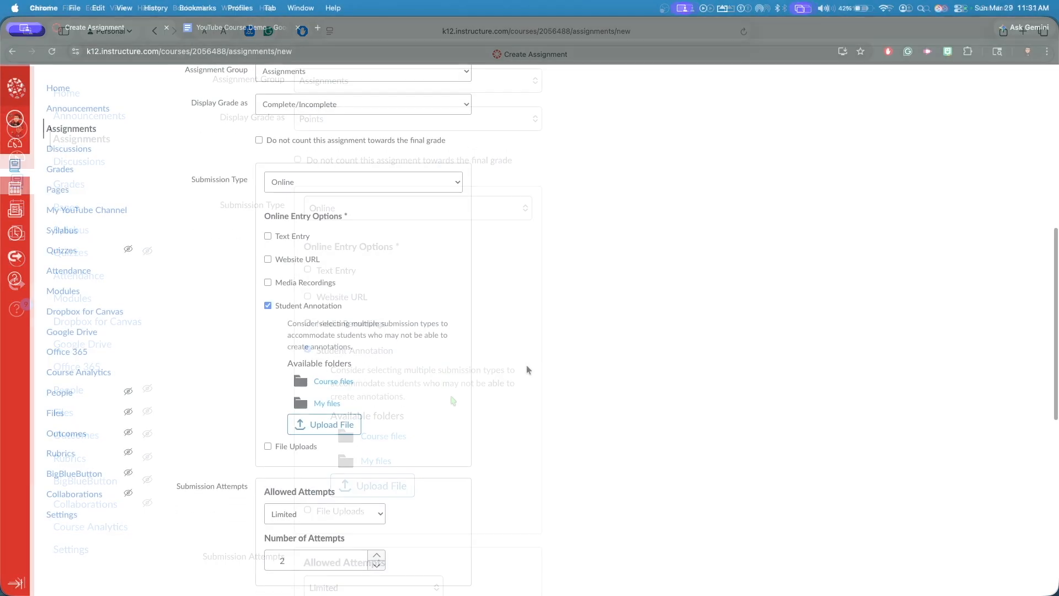
click(236, 30)
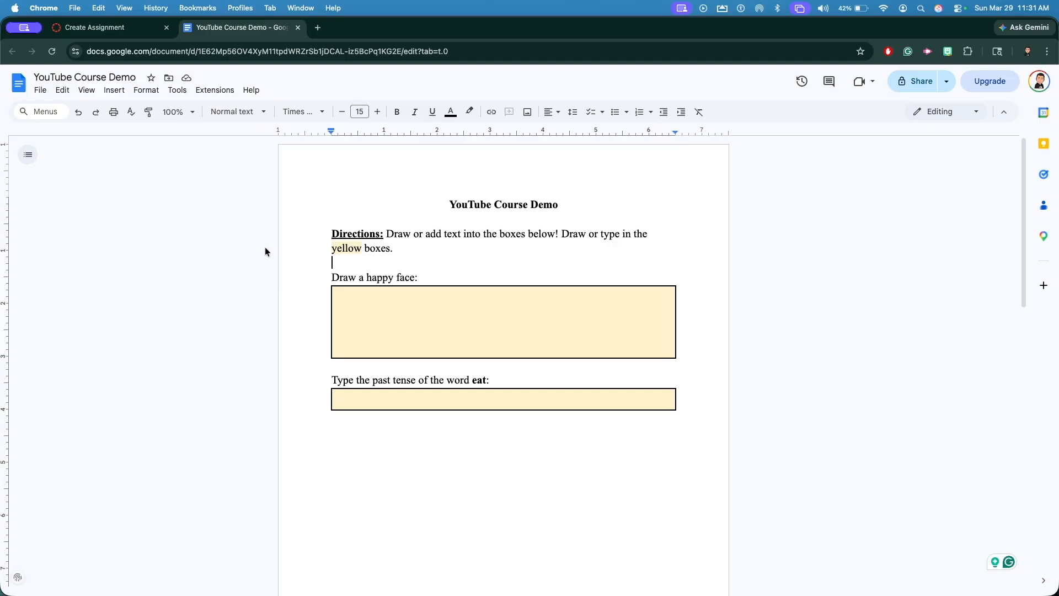
click(361, 267)
drag(449, 248, 593, 225)
click(466, 248)
click(43, 95)
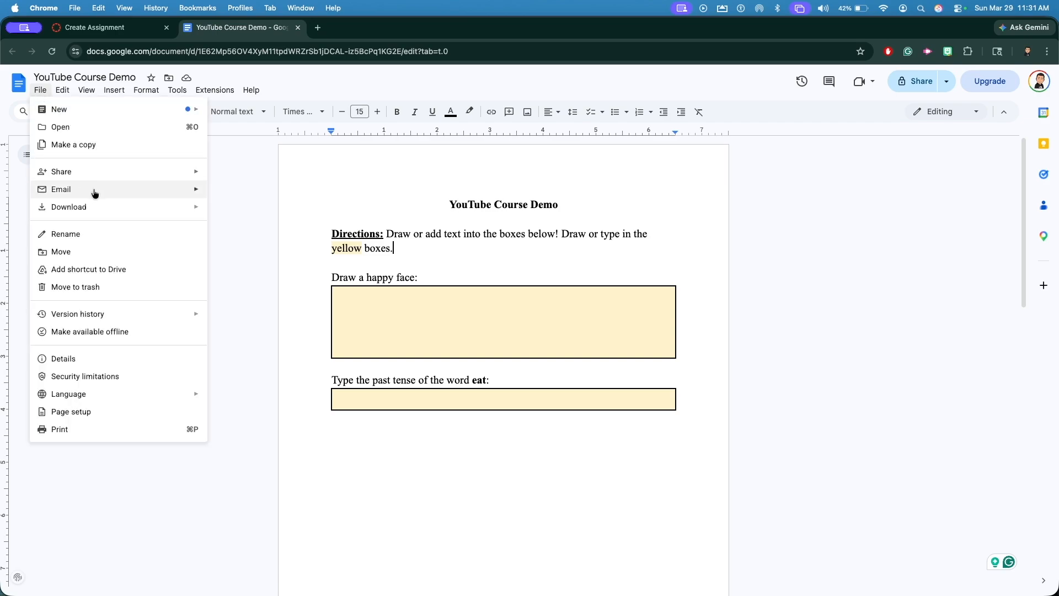
mouse_move(104, 208)
click(290, 231)
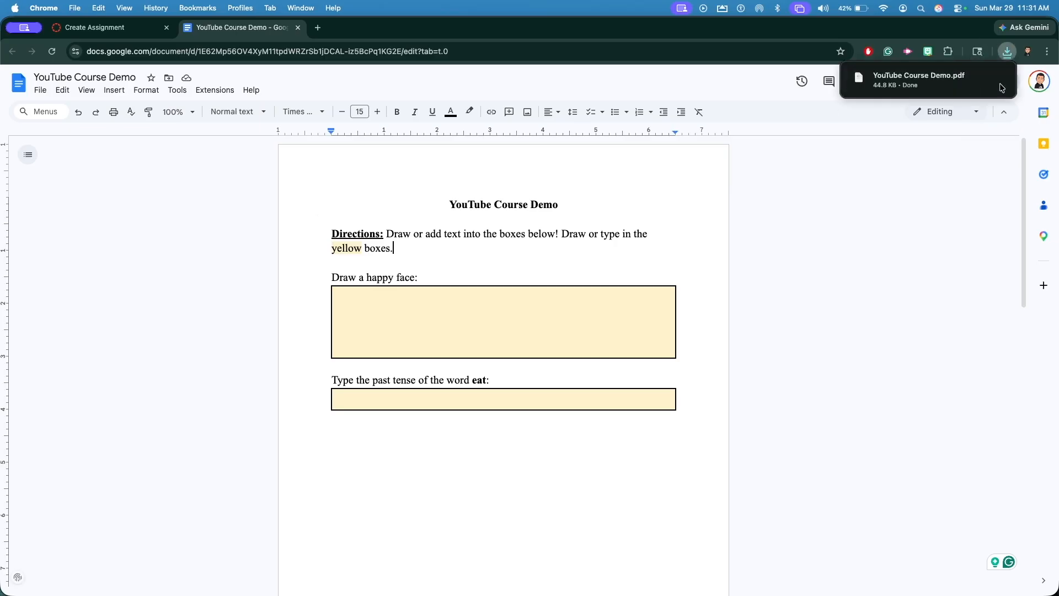
Back in Canvas, upload YouTube Course Demo.pdf as the new assignment's Student Annotation file
click(122, 31)
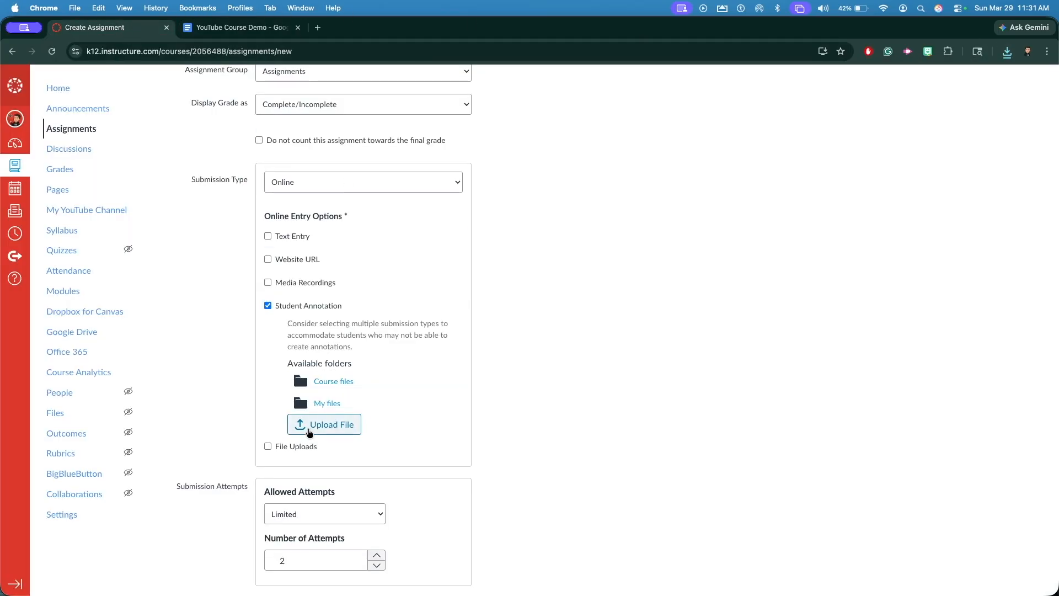
click(326, 430)
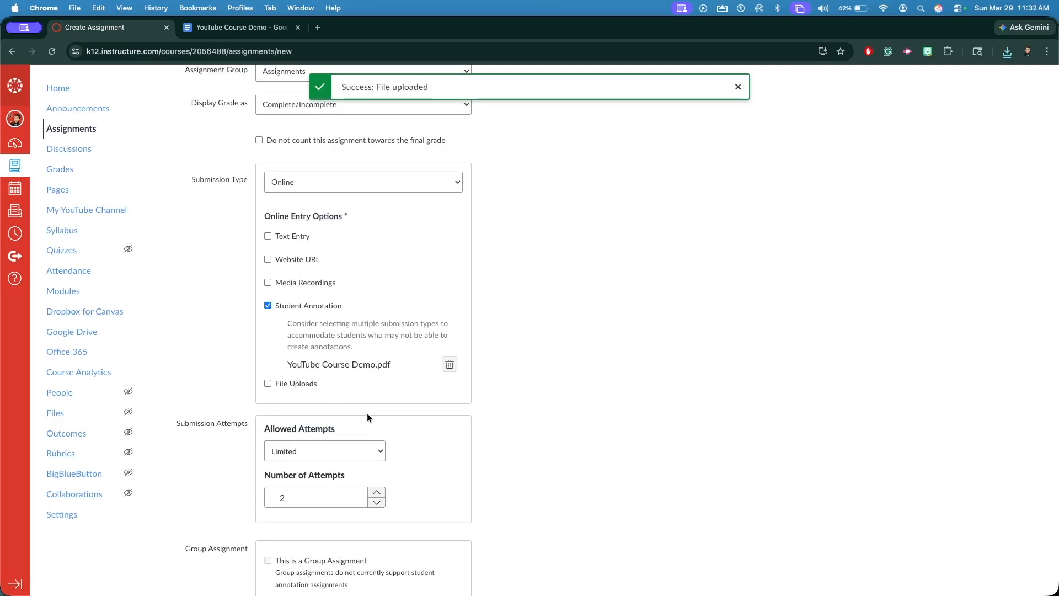
drag(283, 360, 382, 372)
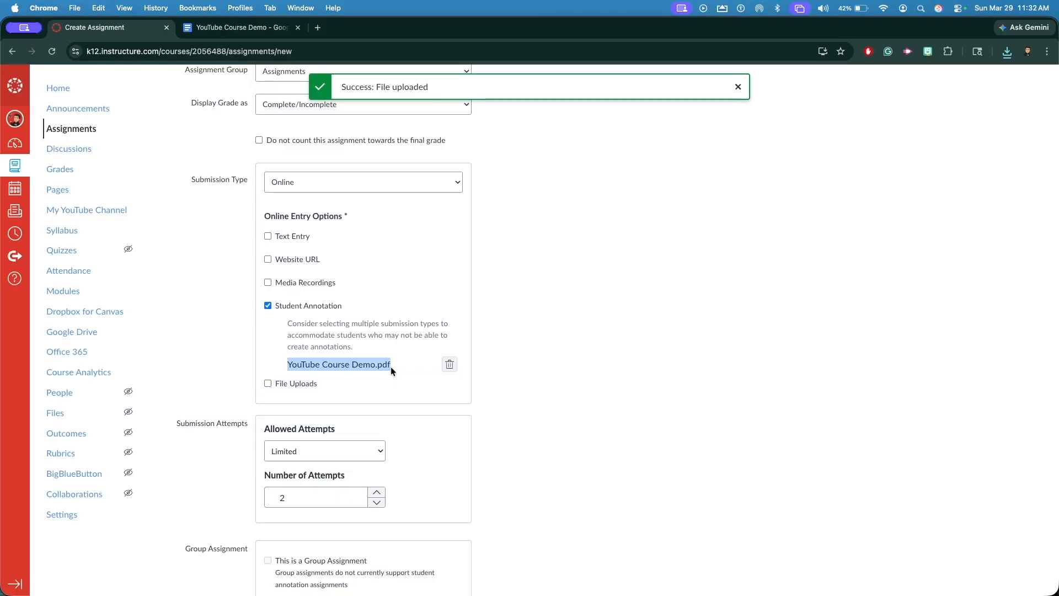
click(603, 355)
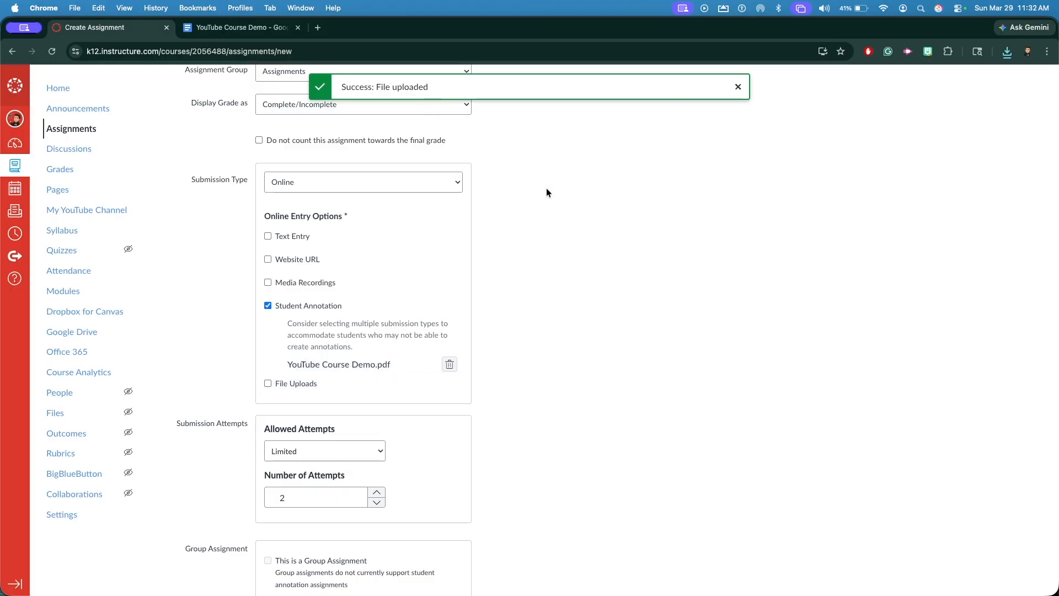
Copy the title "YouTube Course Demo" from the Google Doc and use it as the assignment name
scroll(545, 186, up, 10)
click(250, 28)
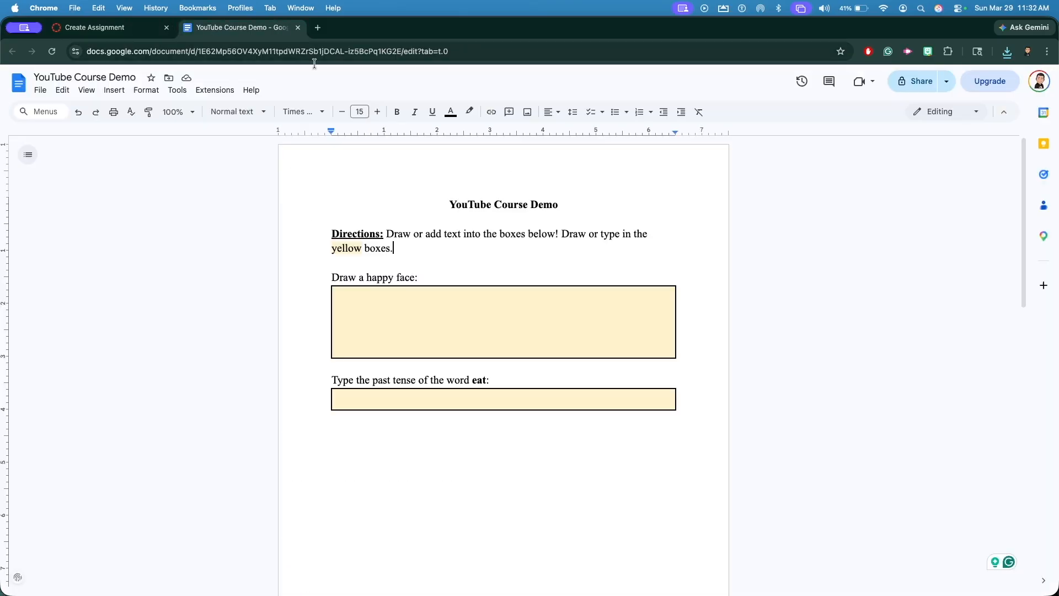
drag(439, 197, 558, 206)
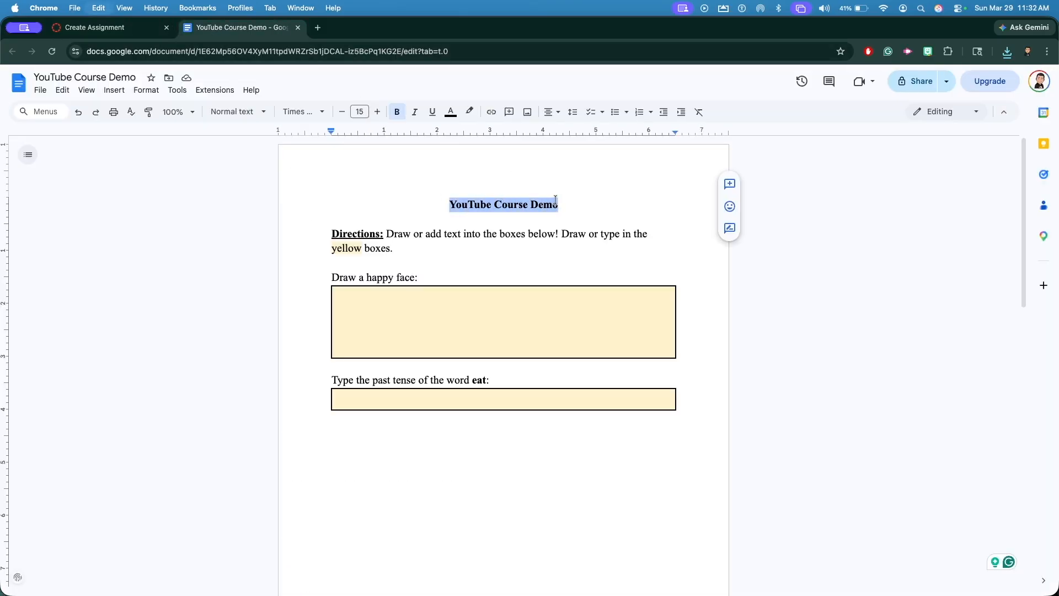
click(173, 27)
Copy the full Directions paragraph from the Google Doc into the assignment description
click(218, 31)
drag(332, 233, 394, 249)
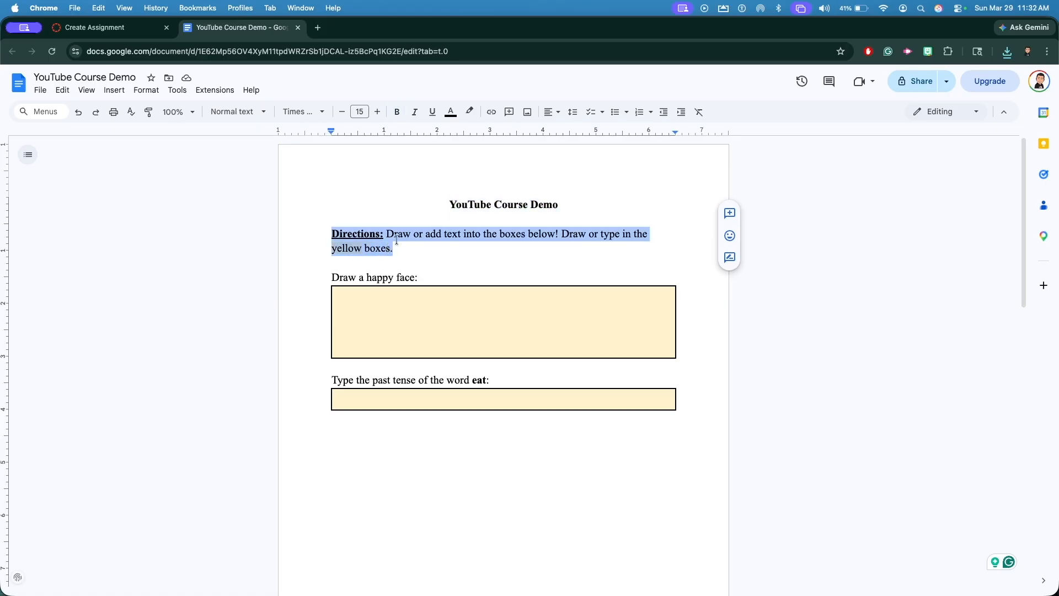
click(135, 30)
text(Directions: Draw or add text into the boxes below! Draw or type in the yellow boxes.)
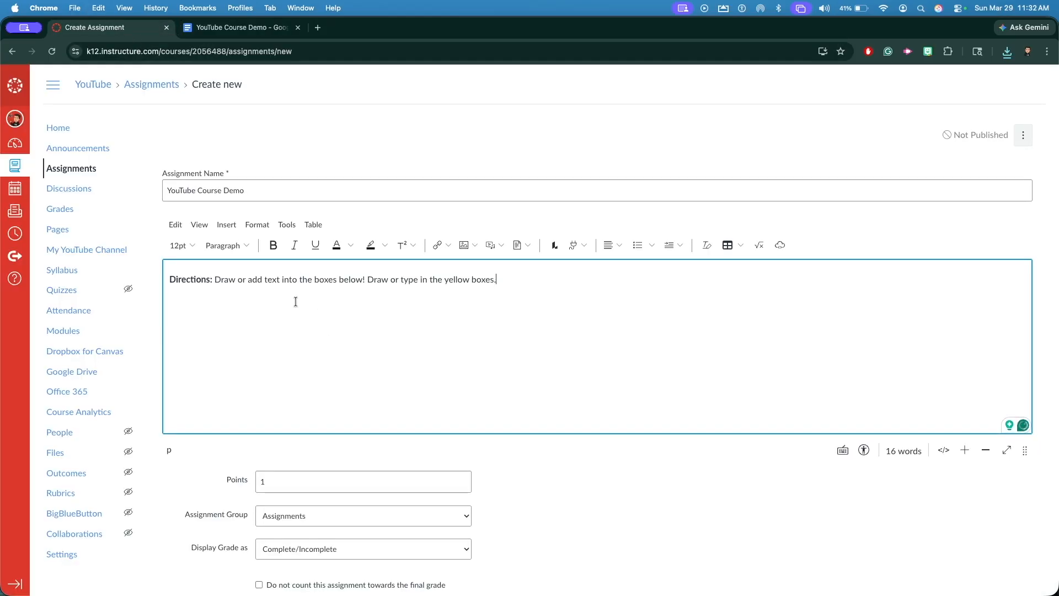
Highlight the word "yellow" in the assignment description with a light yellow background
double_click(449, 280)
click(384, 245)
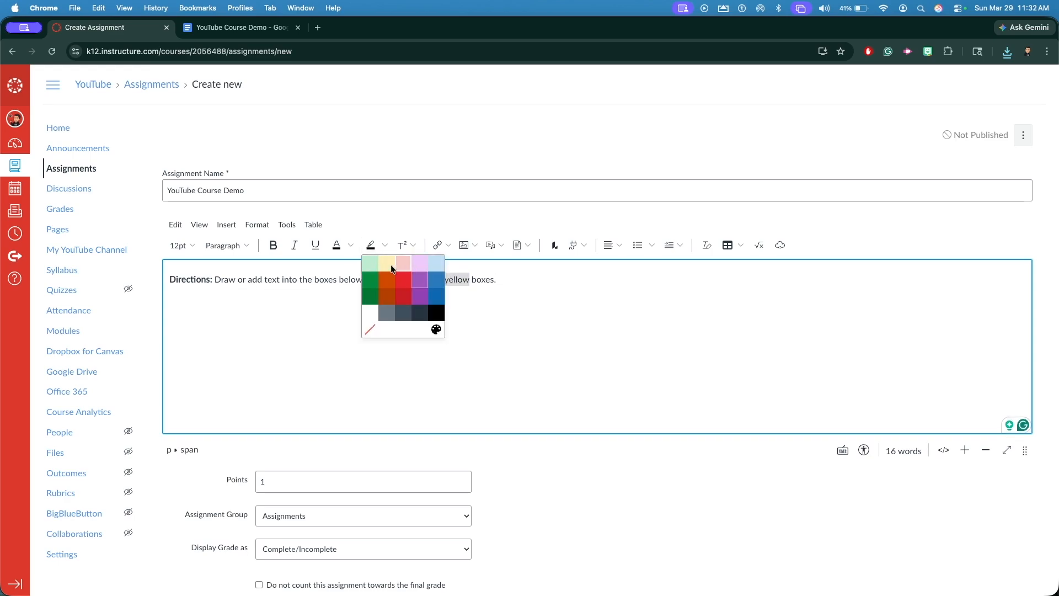
click(369, 263)
click(385, 246)
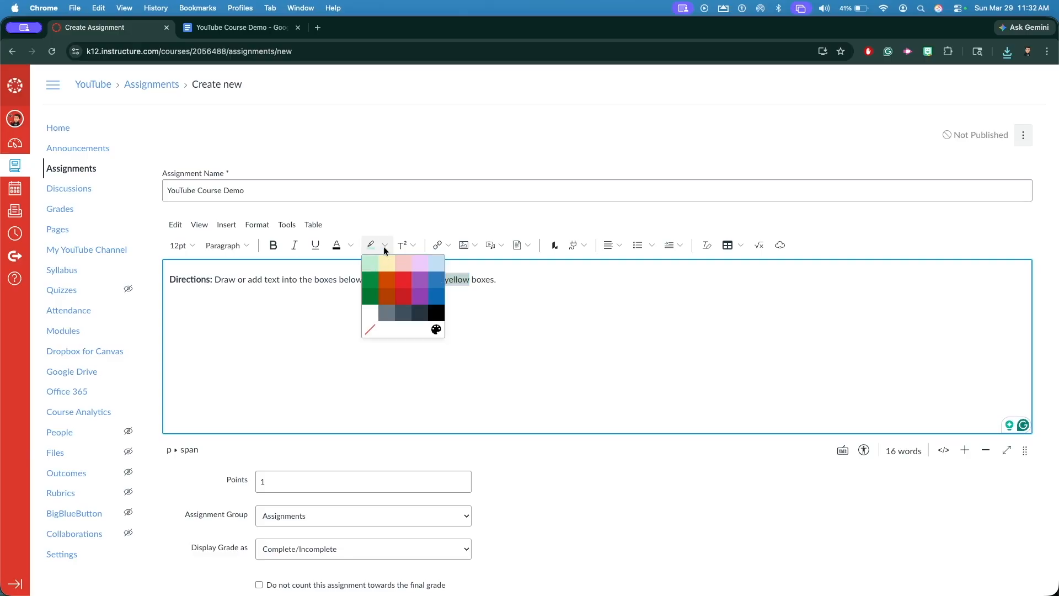
click(385, 260)
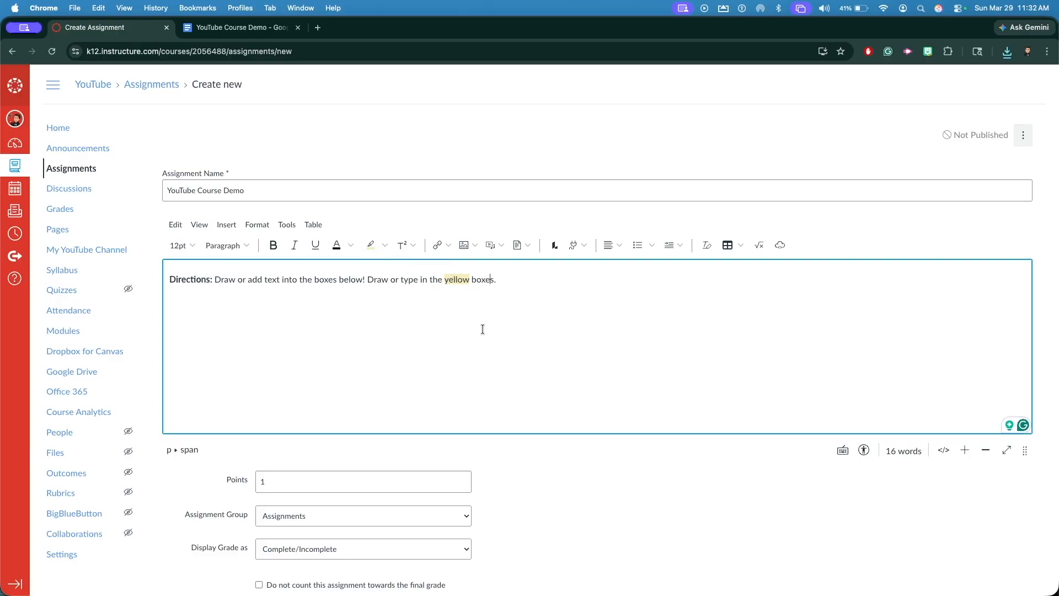
Set the assignment's points to 10 and its assignment group to Participation
scroll(483, 329, down, 2)
click(382, 424)
text(10)
click(565, 465)
scroll(565, 464, down, 4)
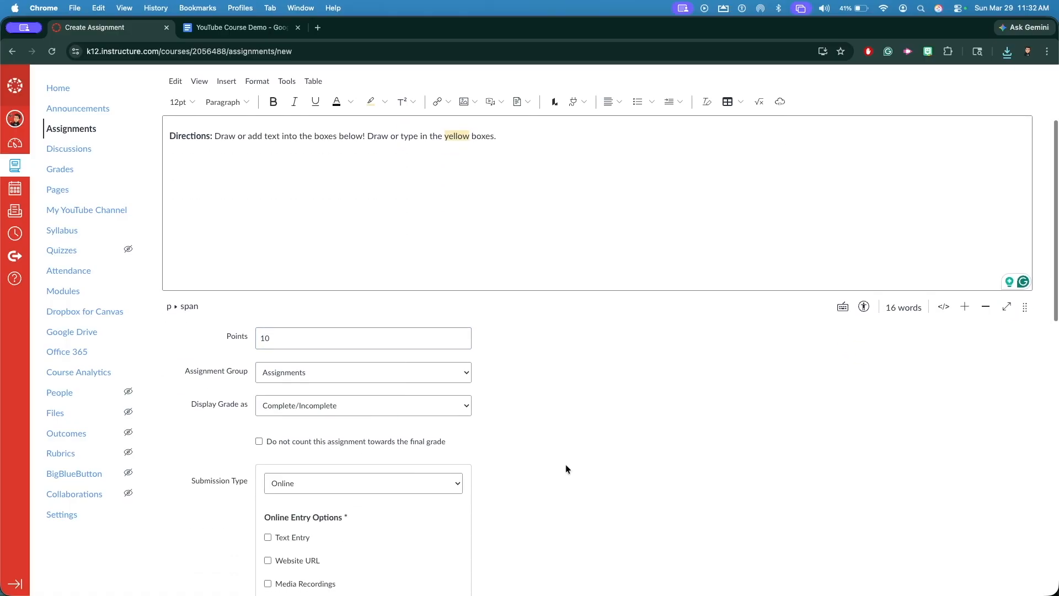
click(317, 373)
click(342, 395)
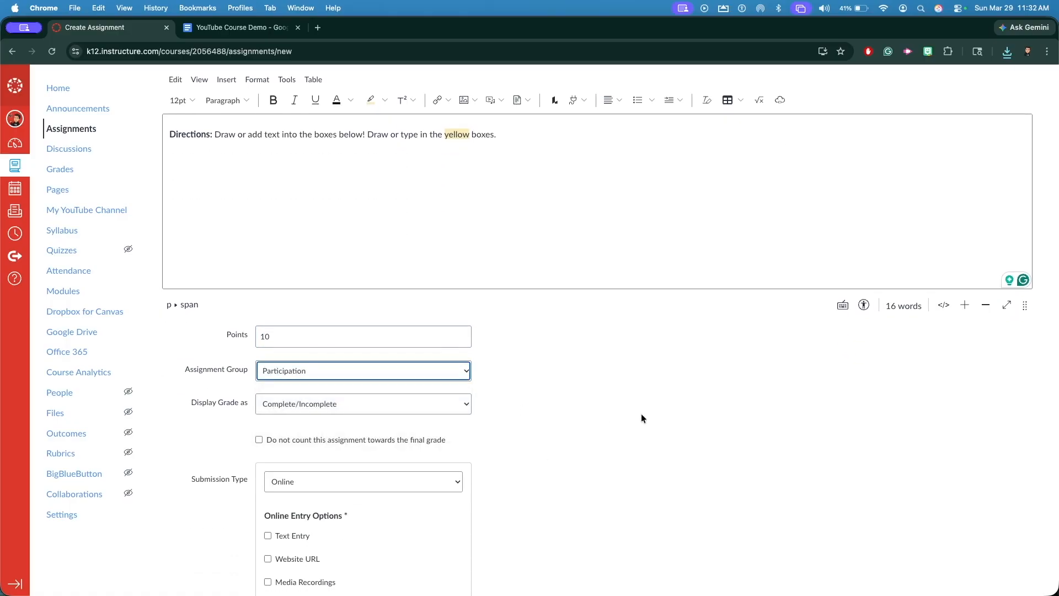
Display the assignment's grade as Letter Grade and view the course default grading scheme
scroll(641, 412, down, 4)
click(340, 316)
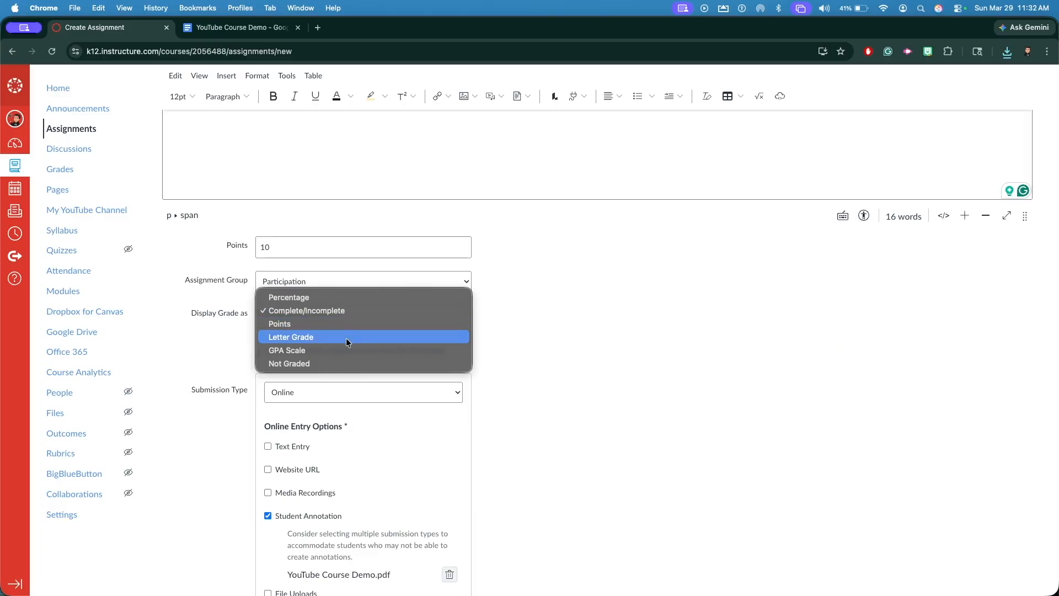
click(346, 337)
scroll(763, 348, down, 2)
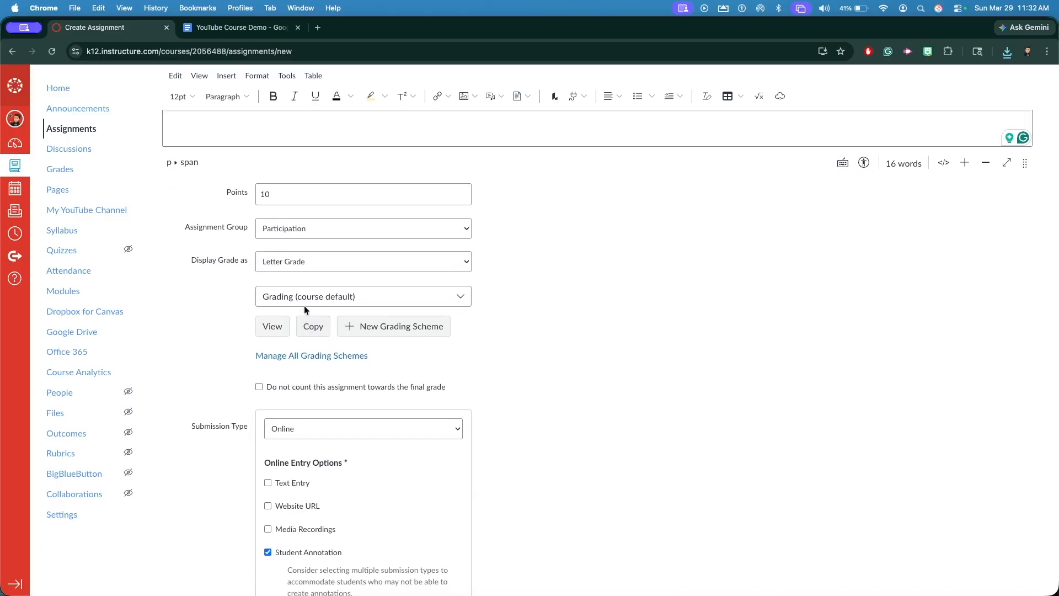
click(278, 327)
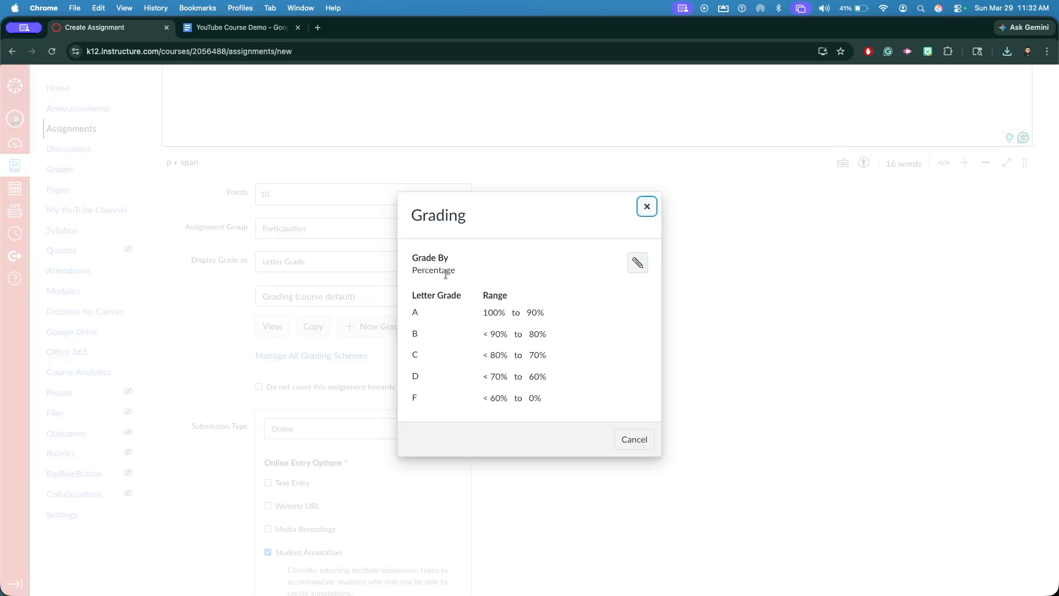
key(Escape)
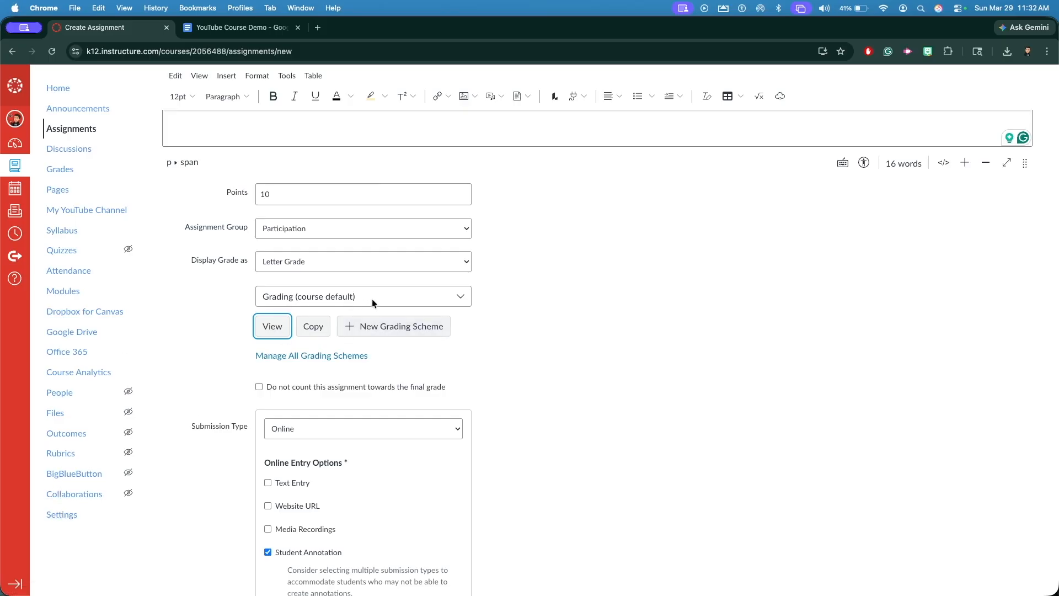
Set the assignment's number of allowed submission attempts to 1
scroll(640, 356, down, 5)
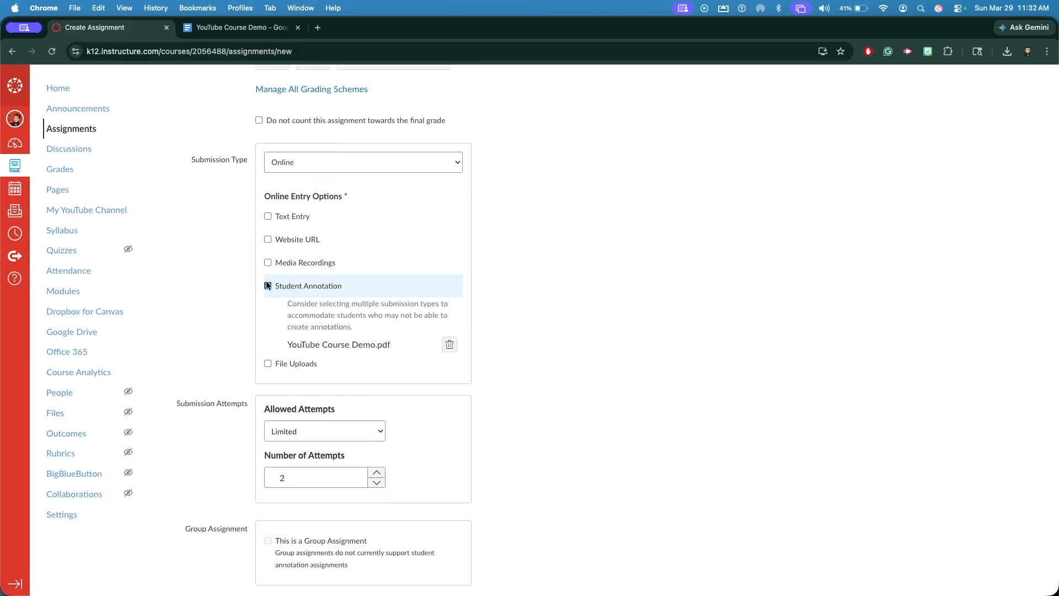
scroll(296, 288, down, 2)
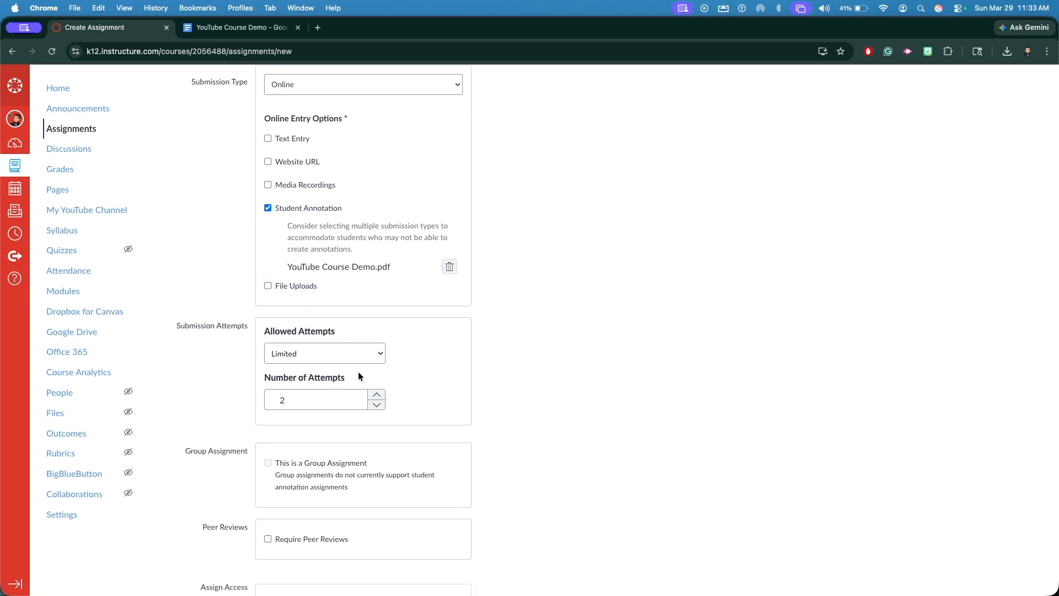
scroll(387, 405, down, 1)
click(377, 400)
scroll(503, 396, down, 2)
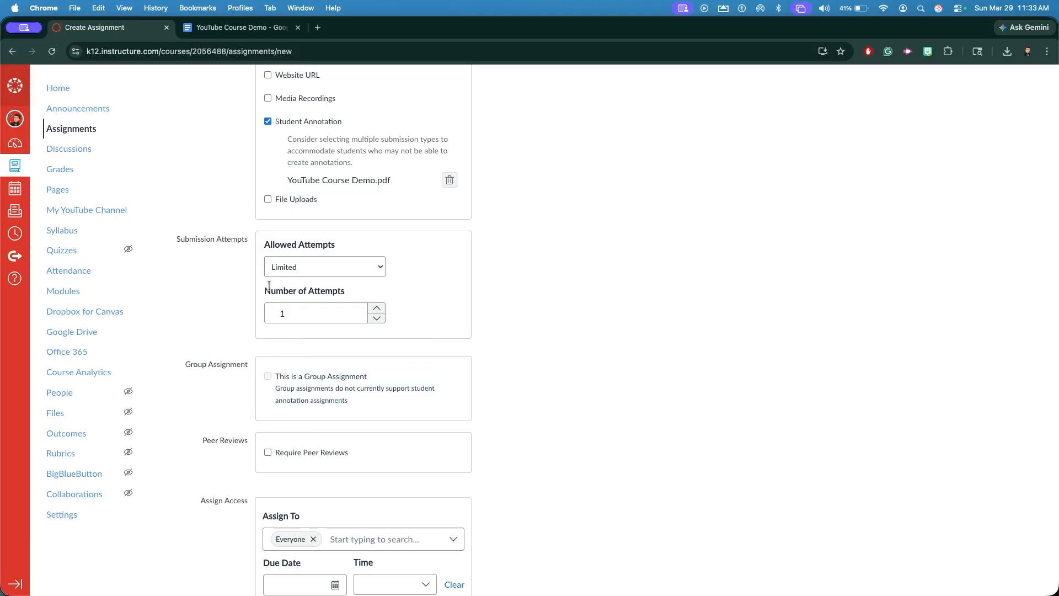
scroll(267, 279, down, 1)
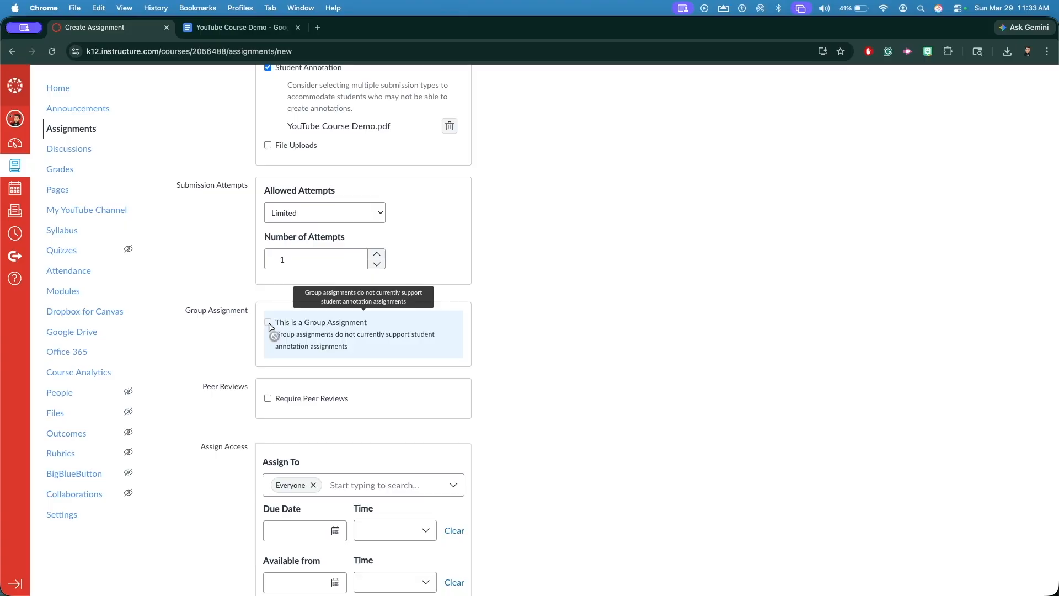
Set the due date to Apr 6, 2026 and the available until date to Apr 10, 2026
scroll(316, 408, down, 2)
click(323, 434)
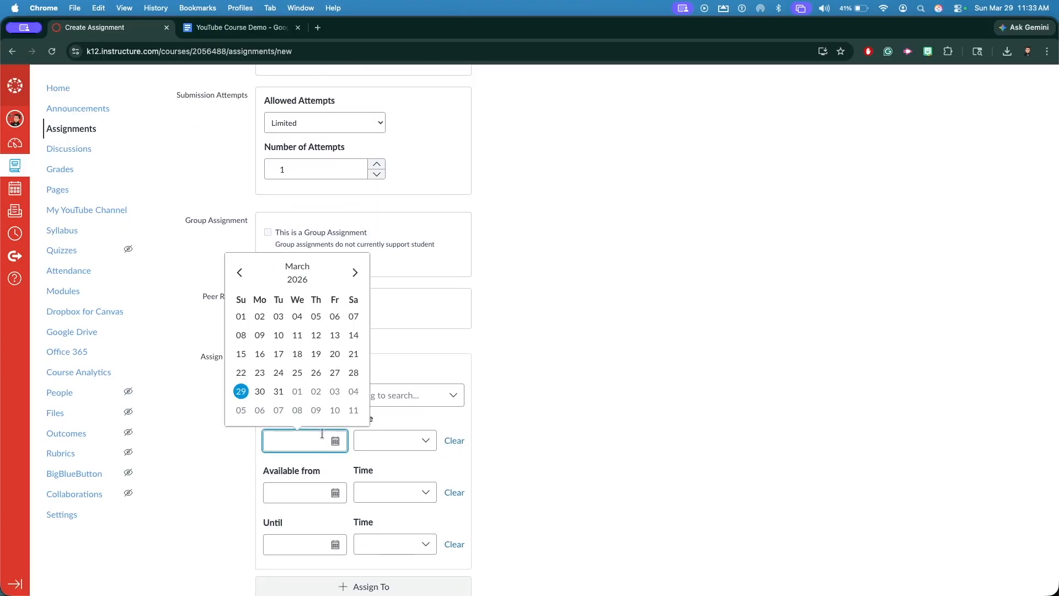
scroll(334, 467, down, 2)
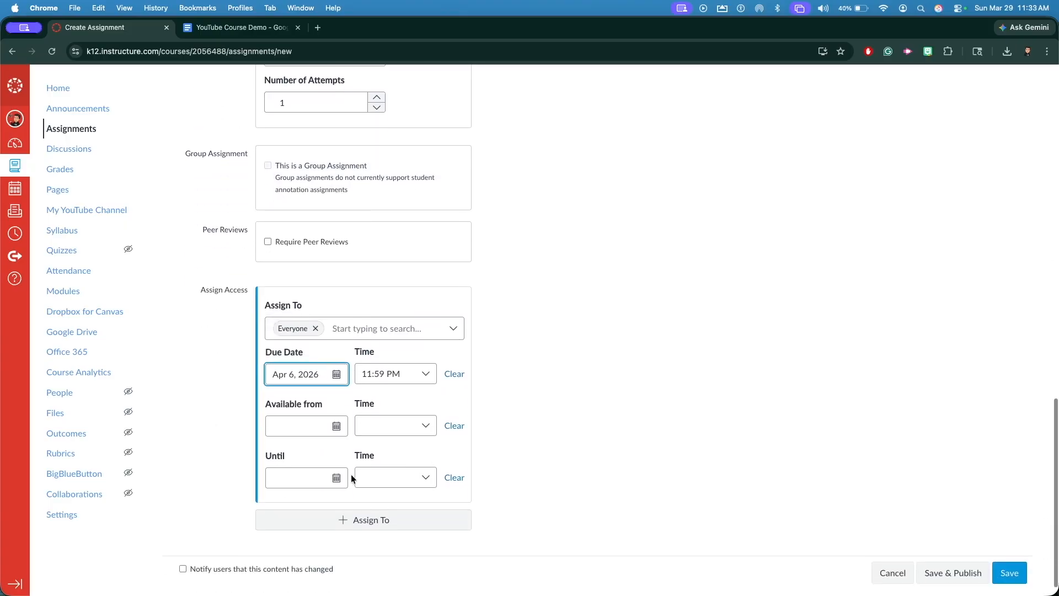
click(335, 478)
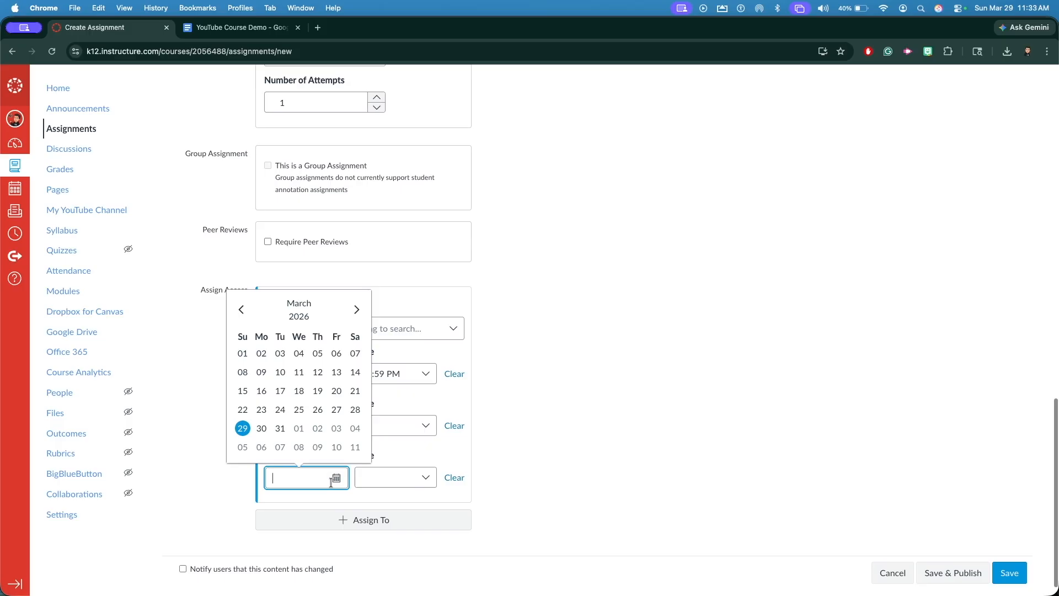
click(336, 447)
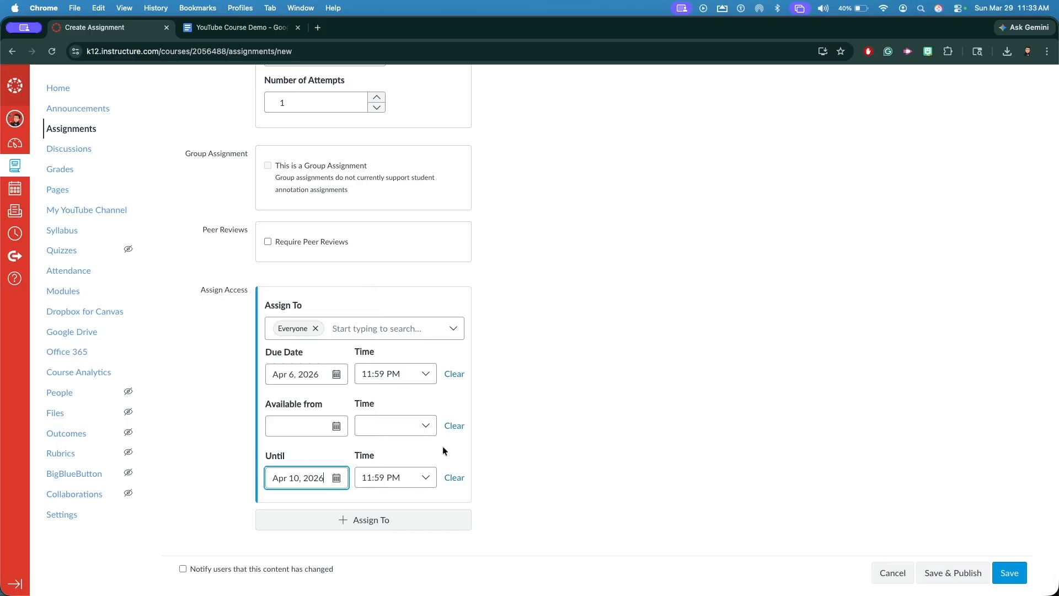
Save and publish the YouTube Course Demo assignment
scroll(577, 433, down, 1)
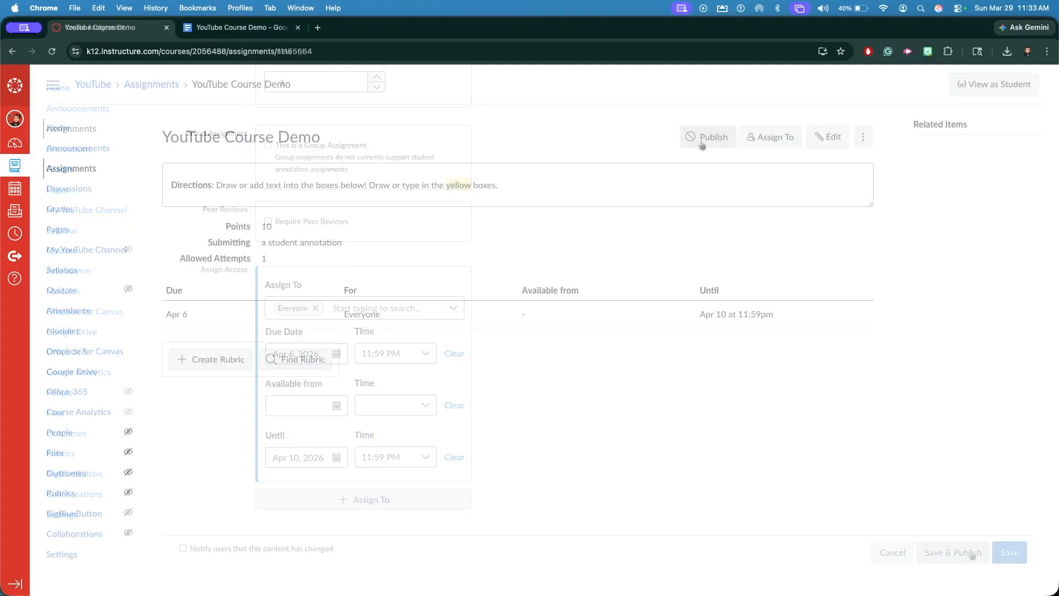
click(703, 139)
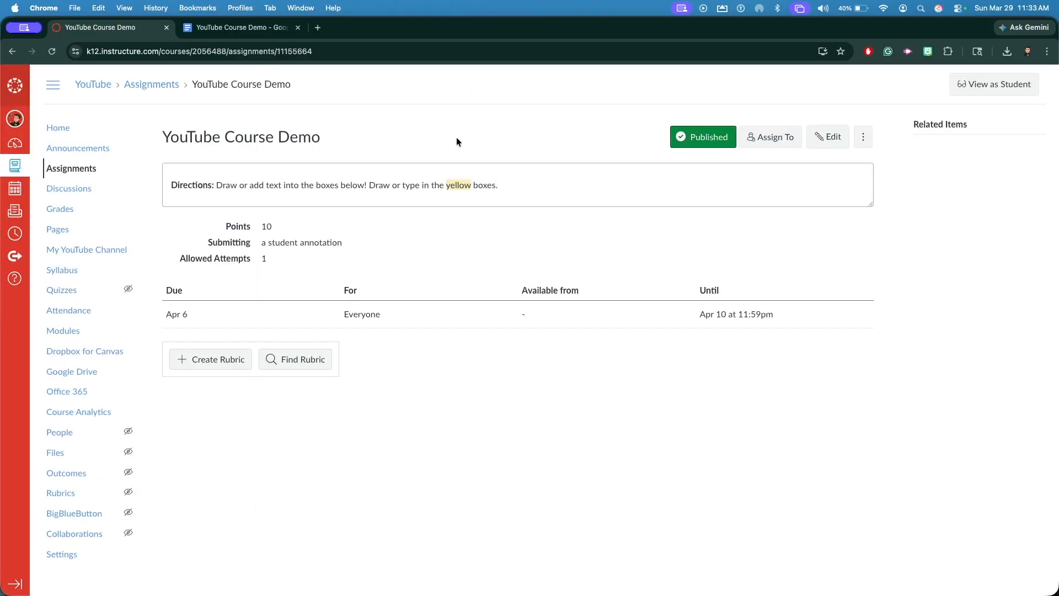
drag(170, 184, 519, 192)
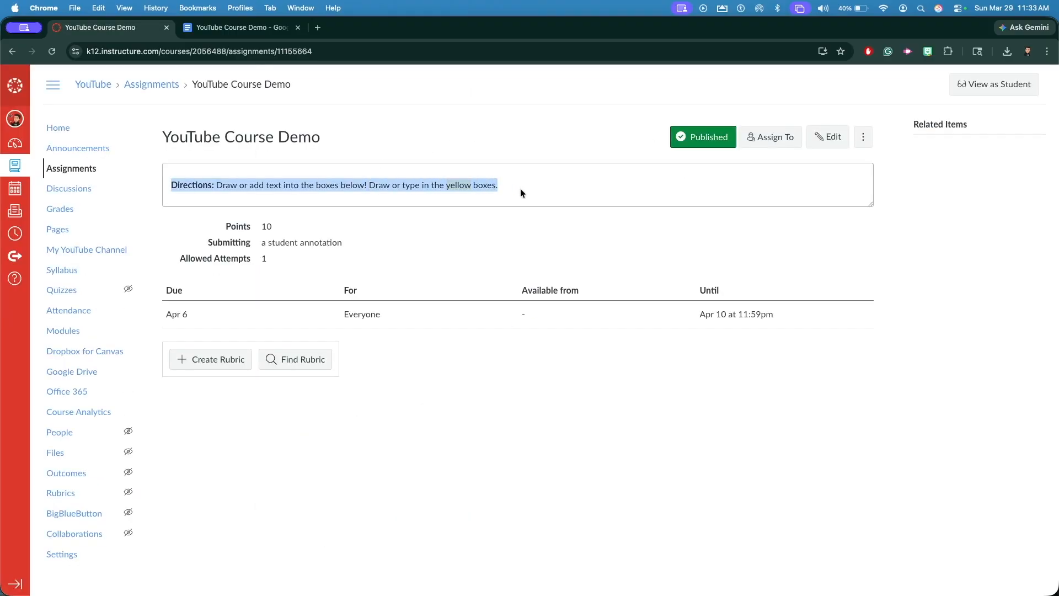
click(521, 187)
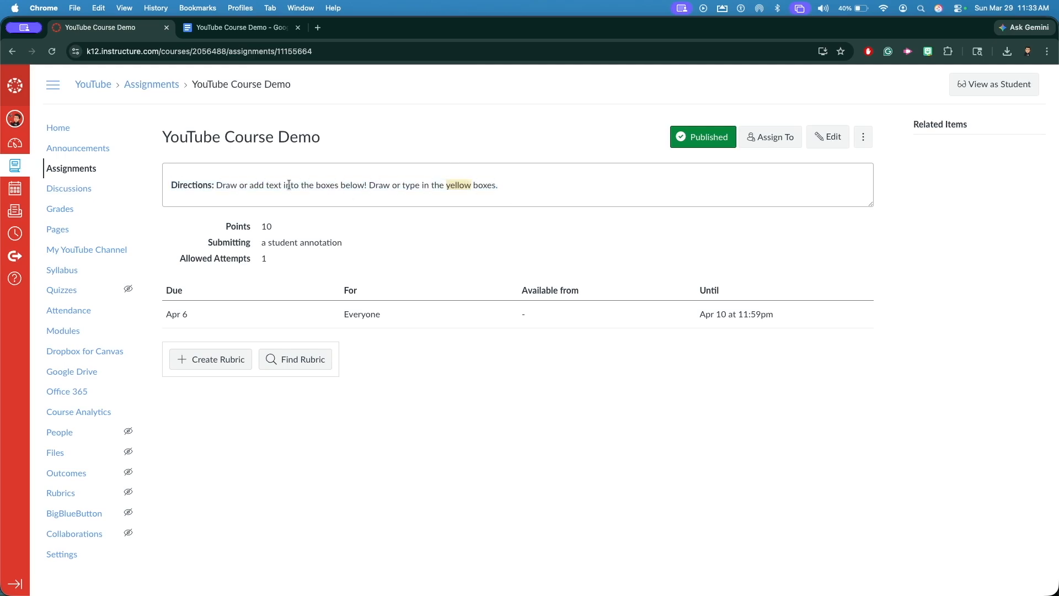
Enter Student View from the assignments list and open YouTube Course Demo at its student annotation document
click(146, 87)
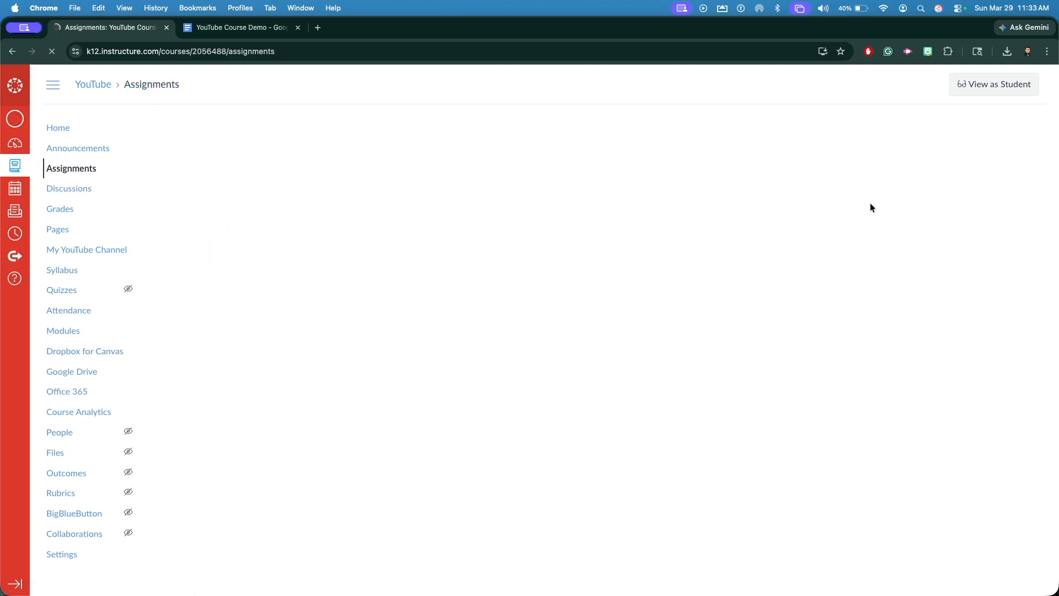
click(974, 84)
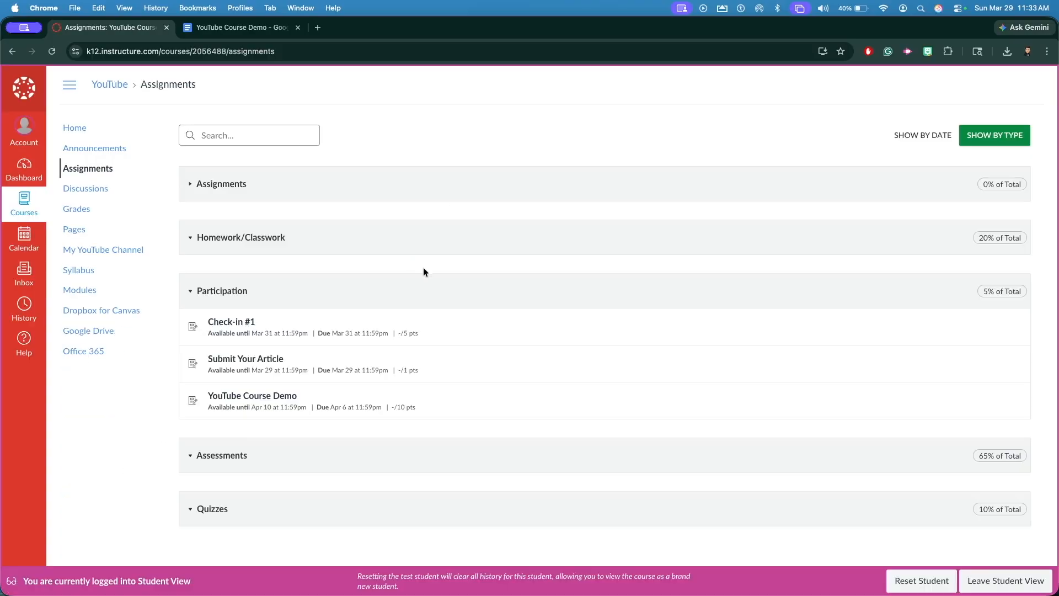
scroll(422, 267, down, 2)
click(245, 367)
scroll(638, 289, down, 3)
scroll(637, 289, up, 1)
scroll(986, 253, down, 3)
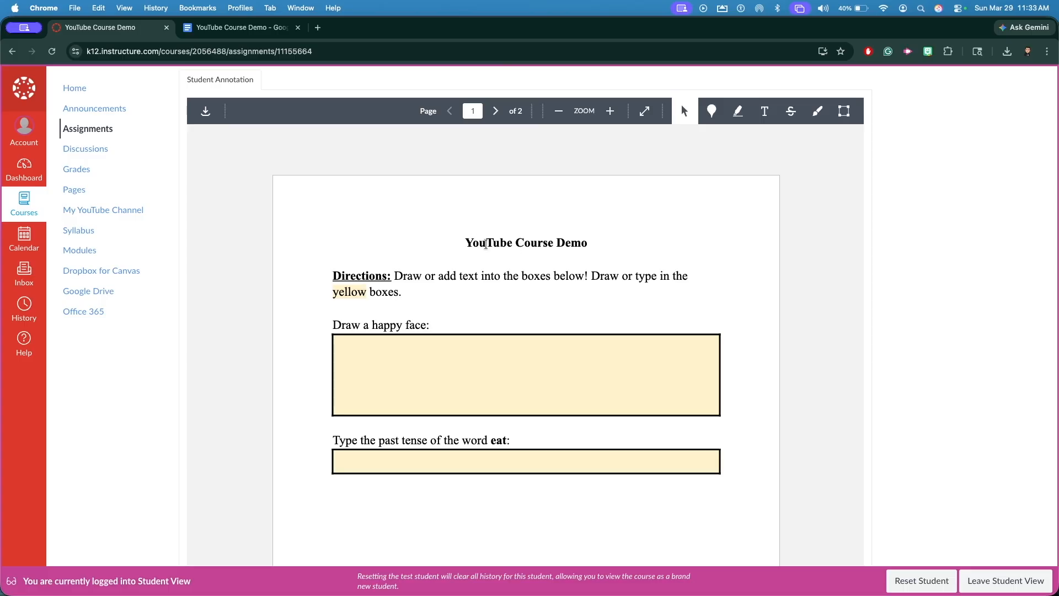
drag(528, 278, 431, 258)
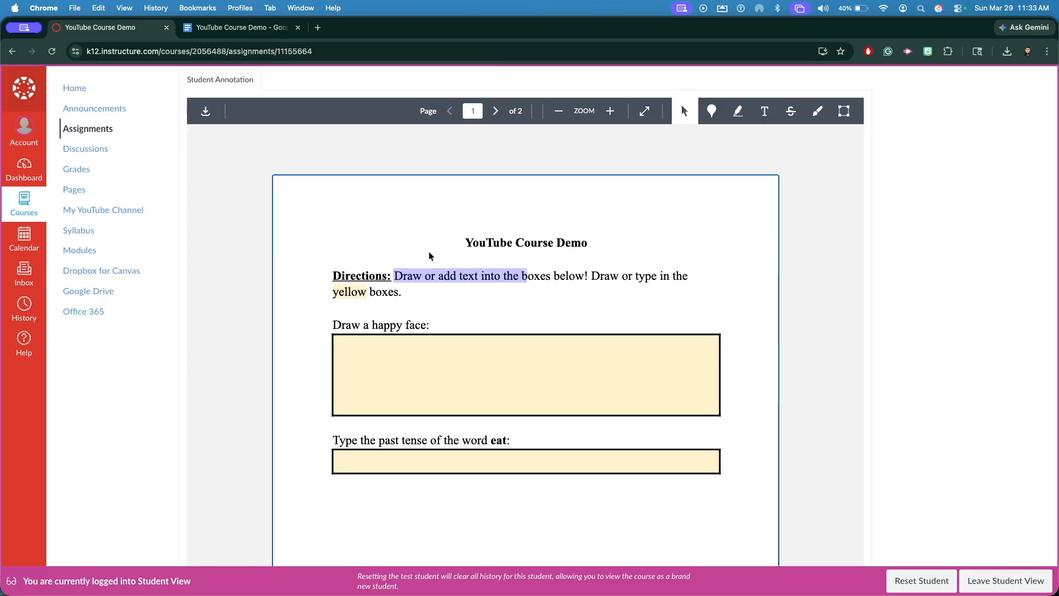
click(431, 256)
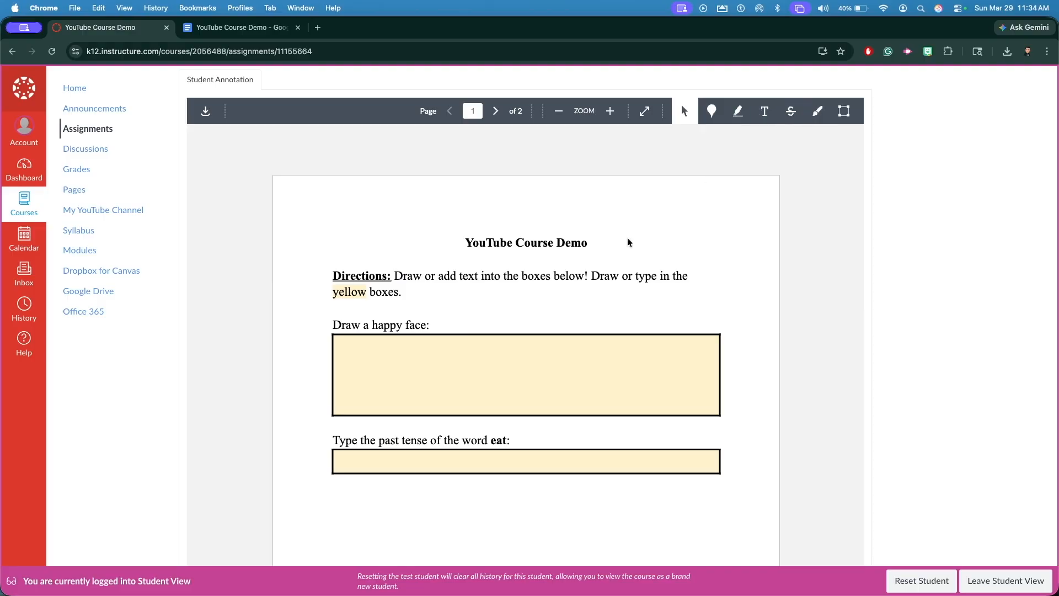
Try outlining rectangular areas inside the happy face box of the document, deleting each area annotation
drag(395, 276, 502, 276)
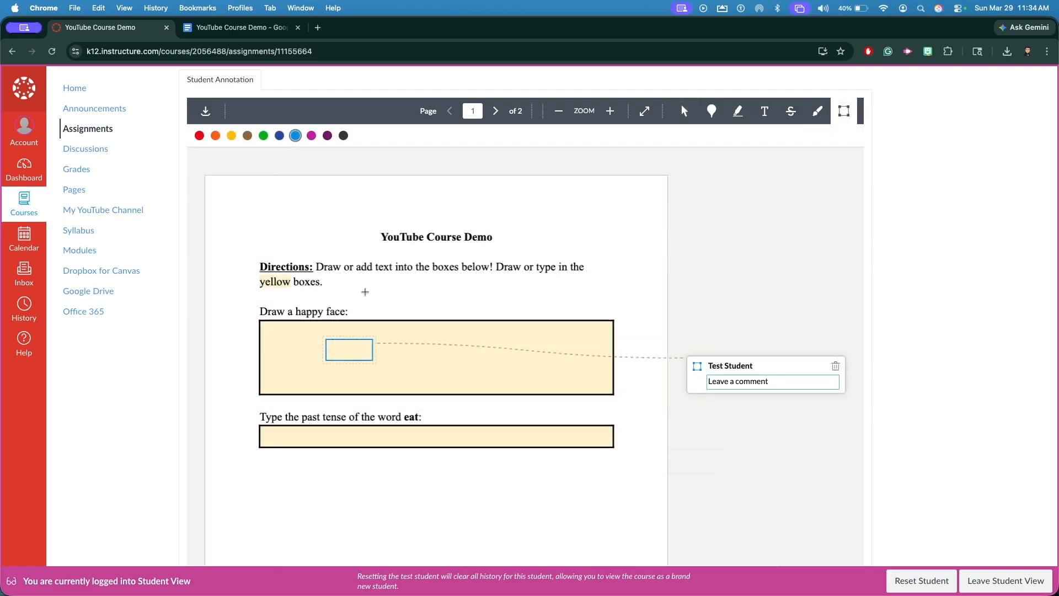
drag(342, 355, 337, 352)
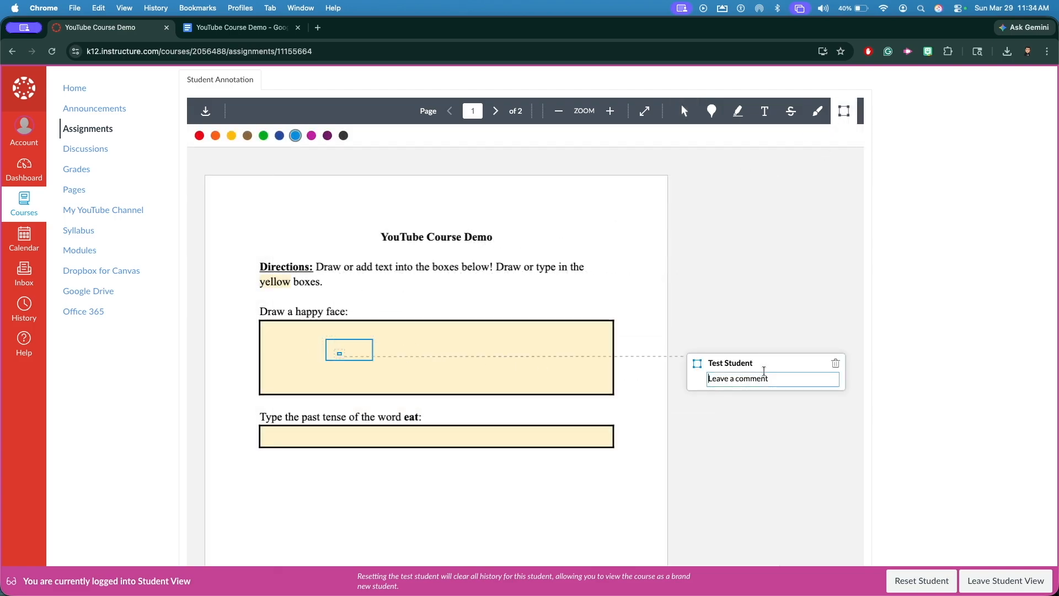
click(834, 363)
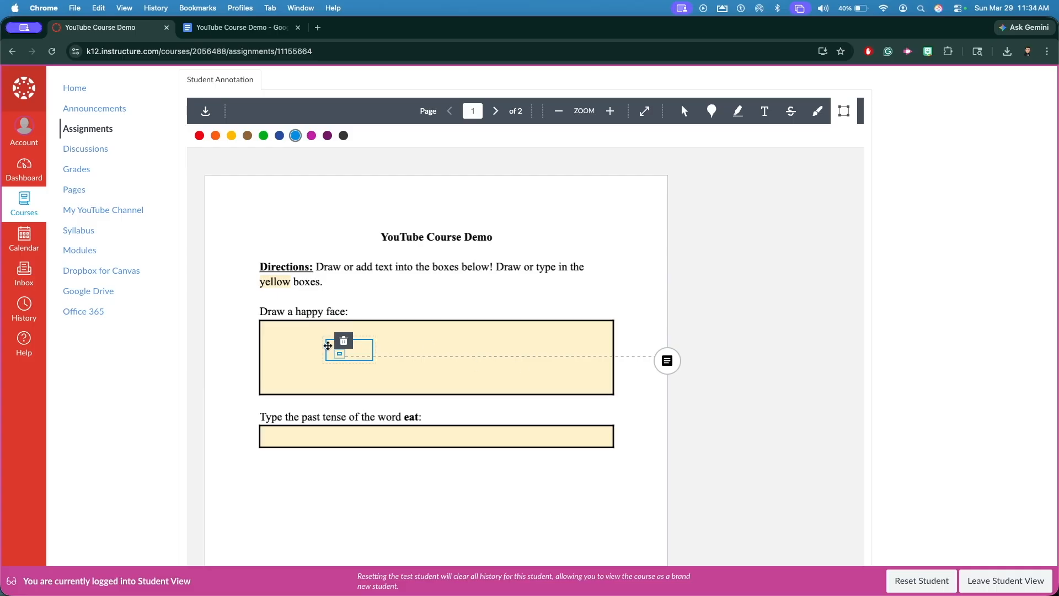
click(344, 340)
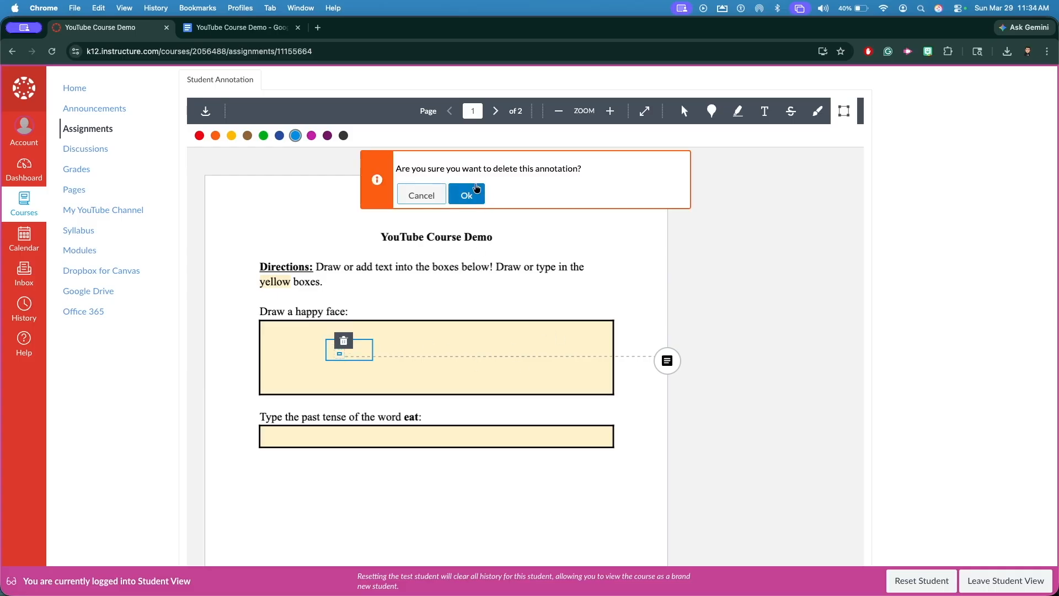
click(466, 195)
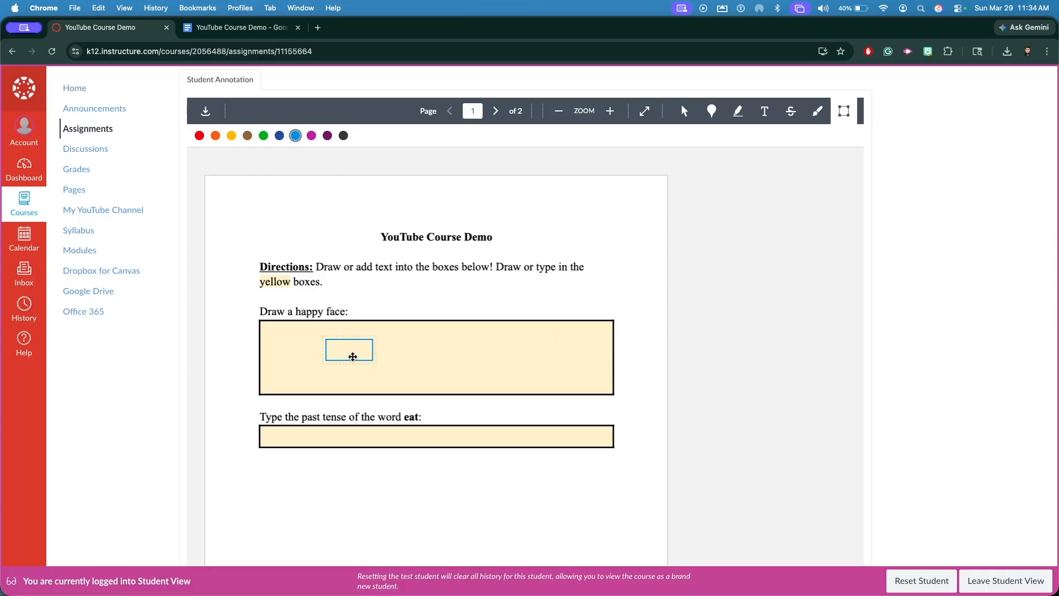
click(367, 339)
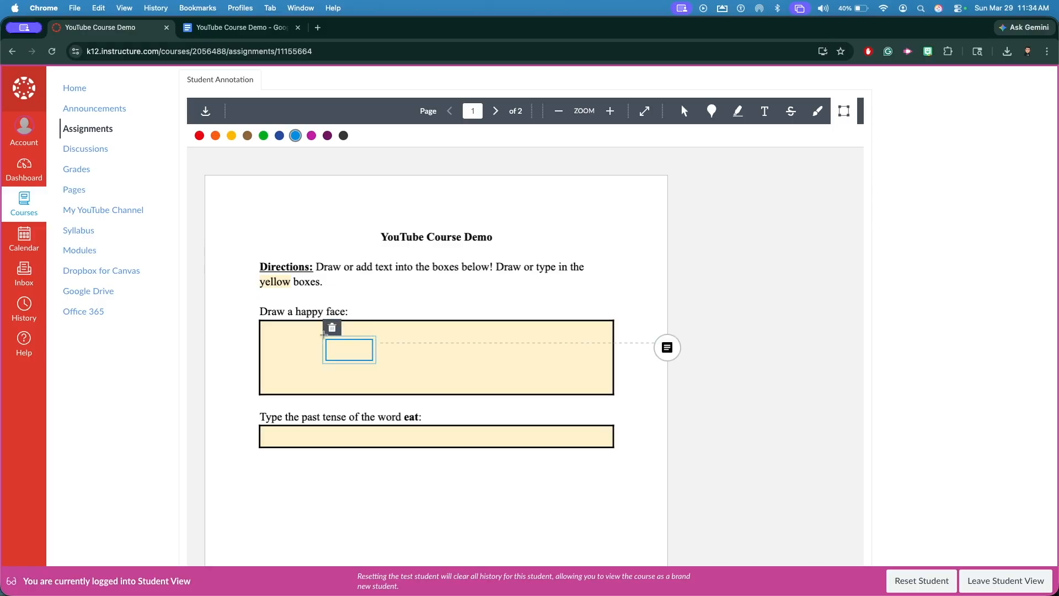
click(332, 330)
click(466, 194)
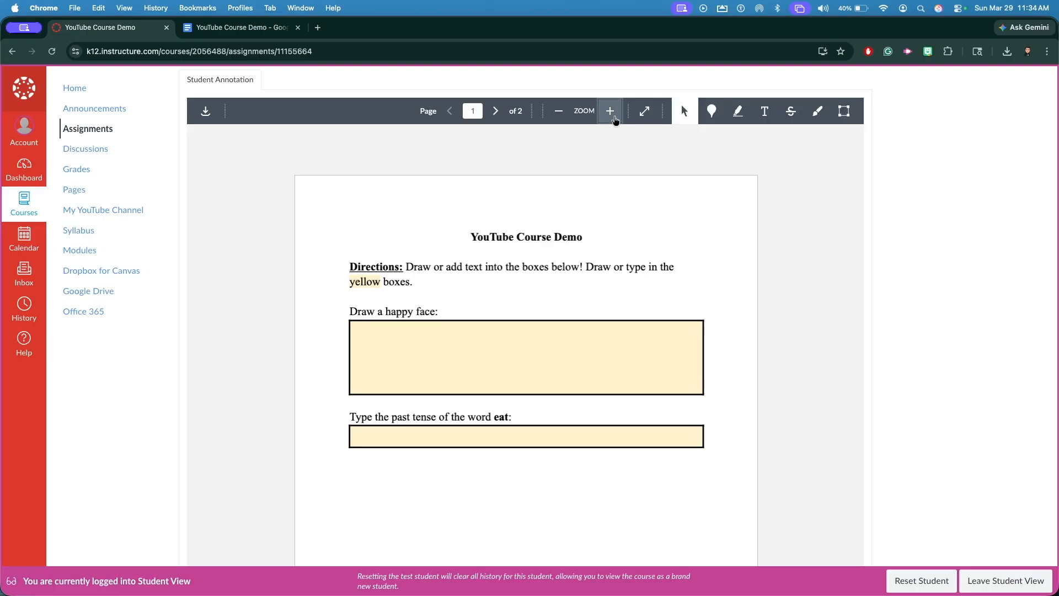
Draw a green happy face freehand inside the yellow box under "Draw a happy face"
click(610, 110)
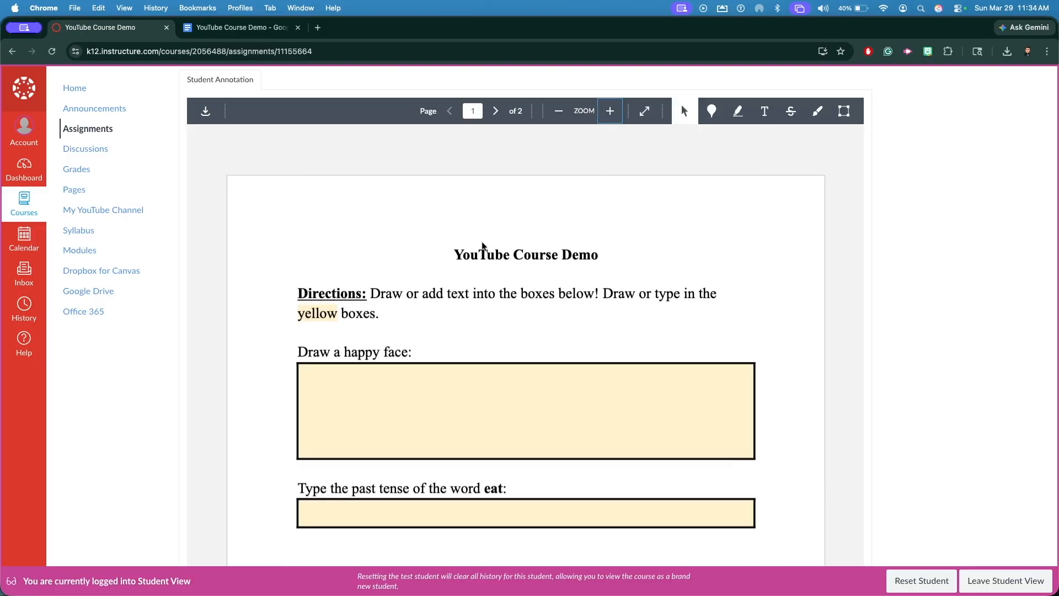
scroll(482, 245, up, 5)
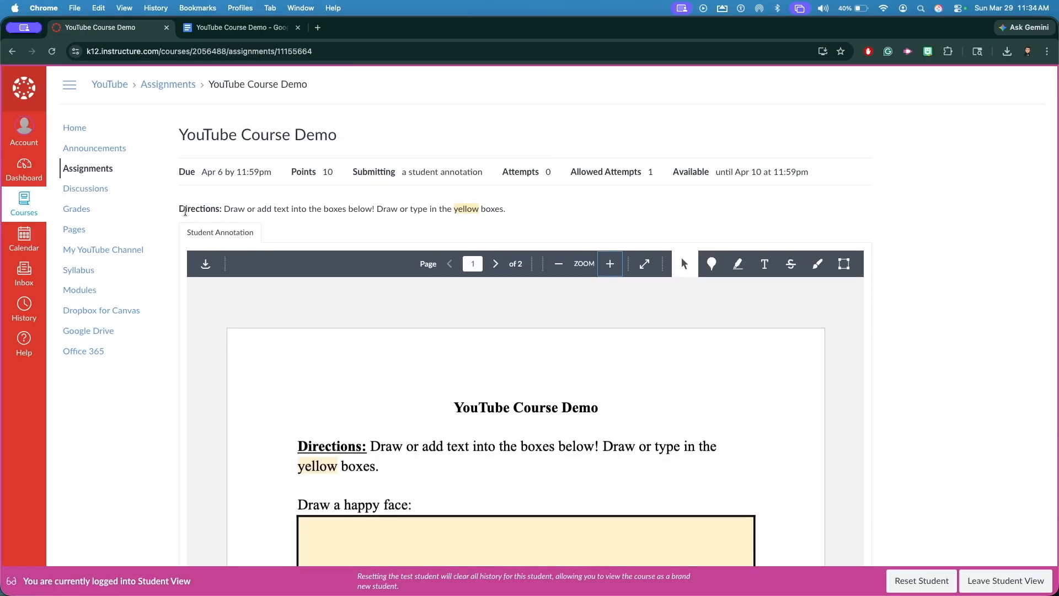
scroll(644, 314, down, 5)
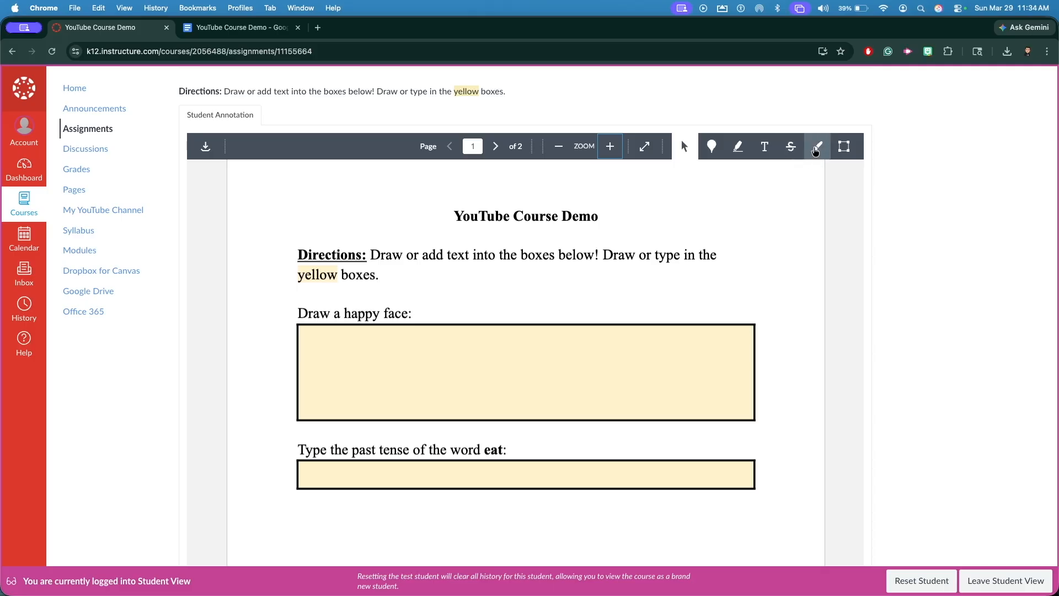
click(820, 149)
drag(424, 346, 423, 364)
click(432, 341)
drag(435, 349, 435, 364)
click(444, 343)
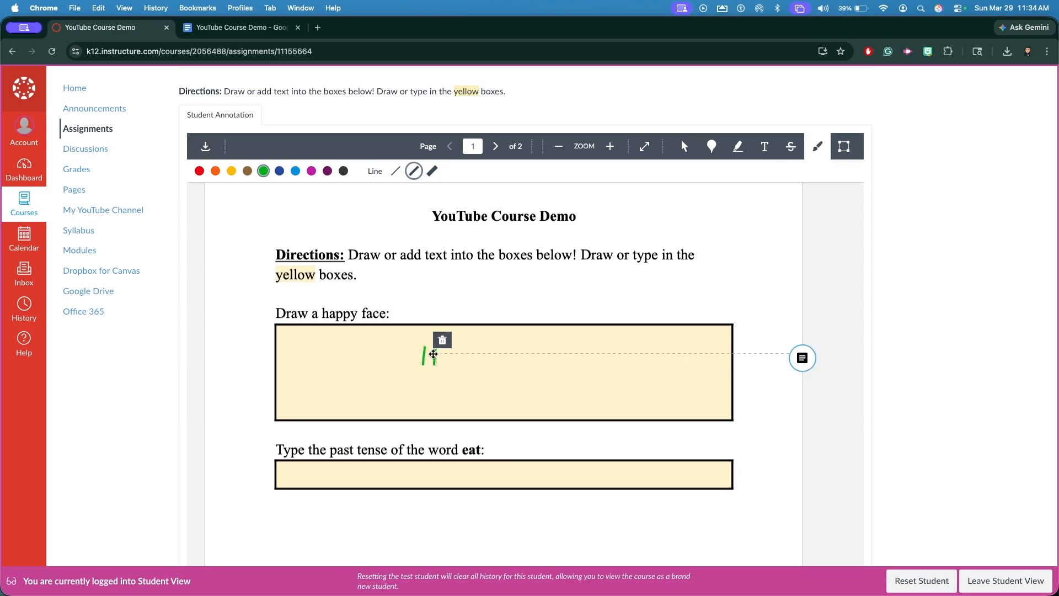
drag(417, 375, 429, 376)
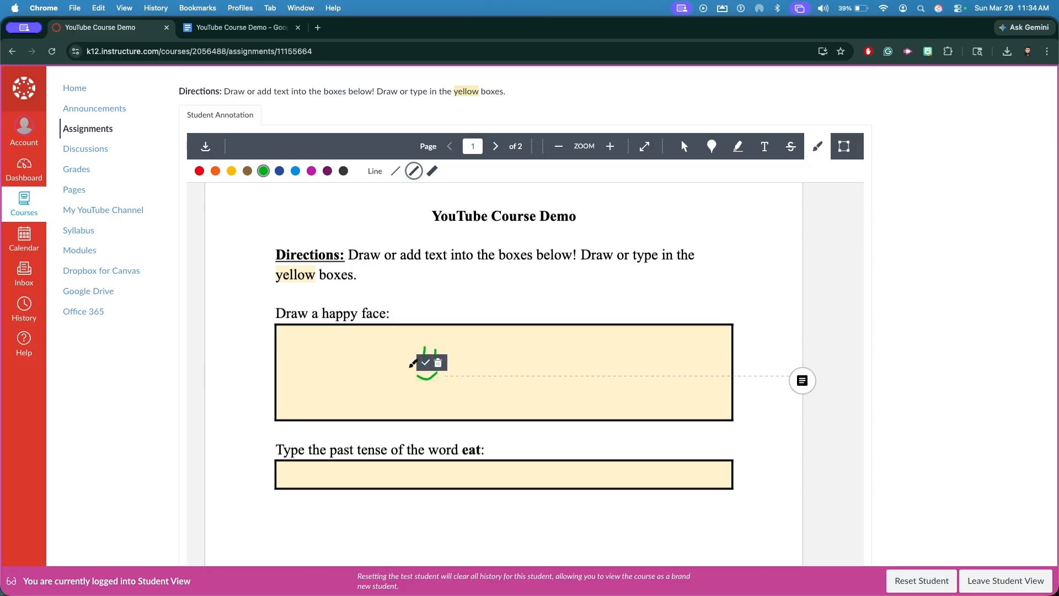
click(429, 363)
Add the red text annotation "Ate" in the past tense answer box, deleting the stray empty text box beside it
scroll(502, 367, down, 2)
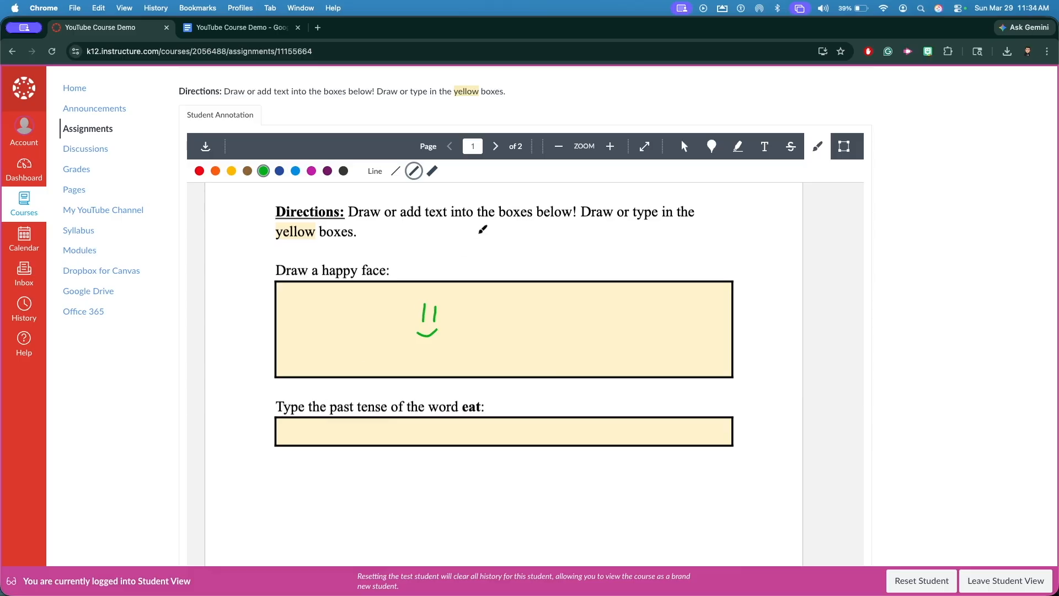
click(768, 153)
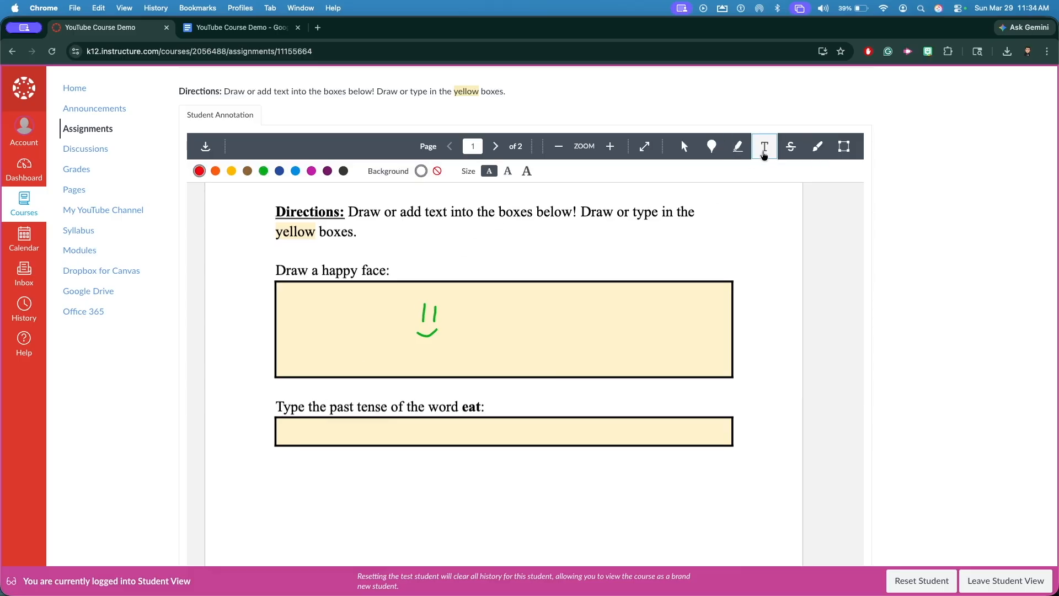
scroll(407, 382, down, 2)
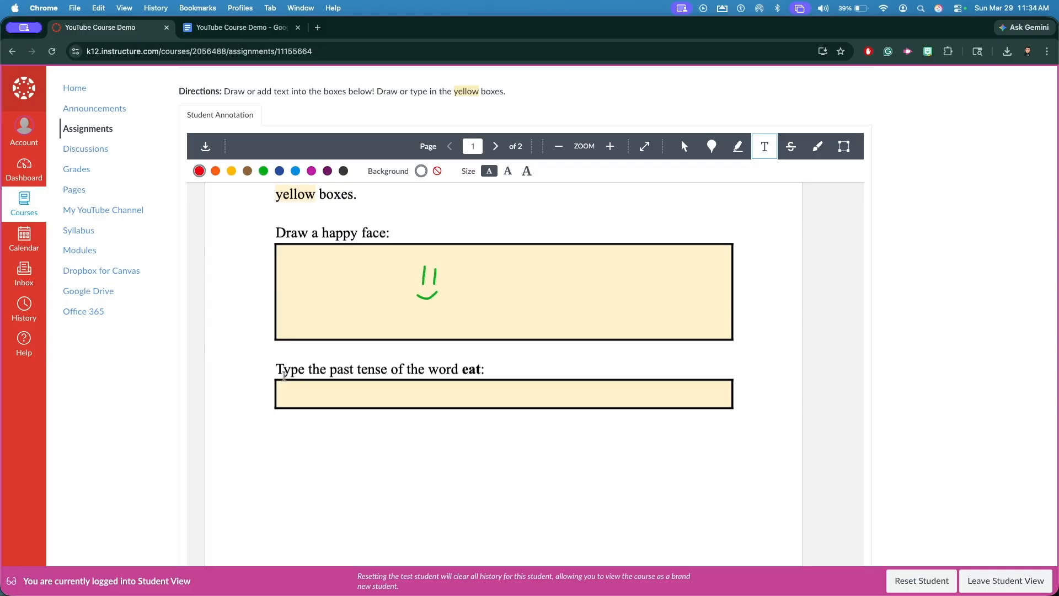
click(282, 394)
text(Ate)
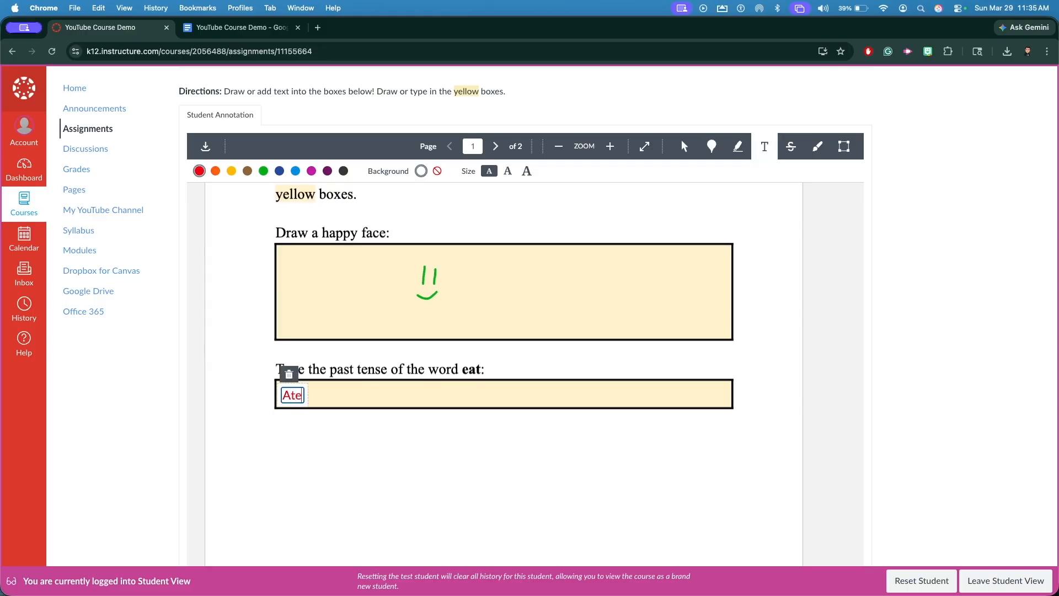
click(313, 396)
click(325, 380)
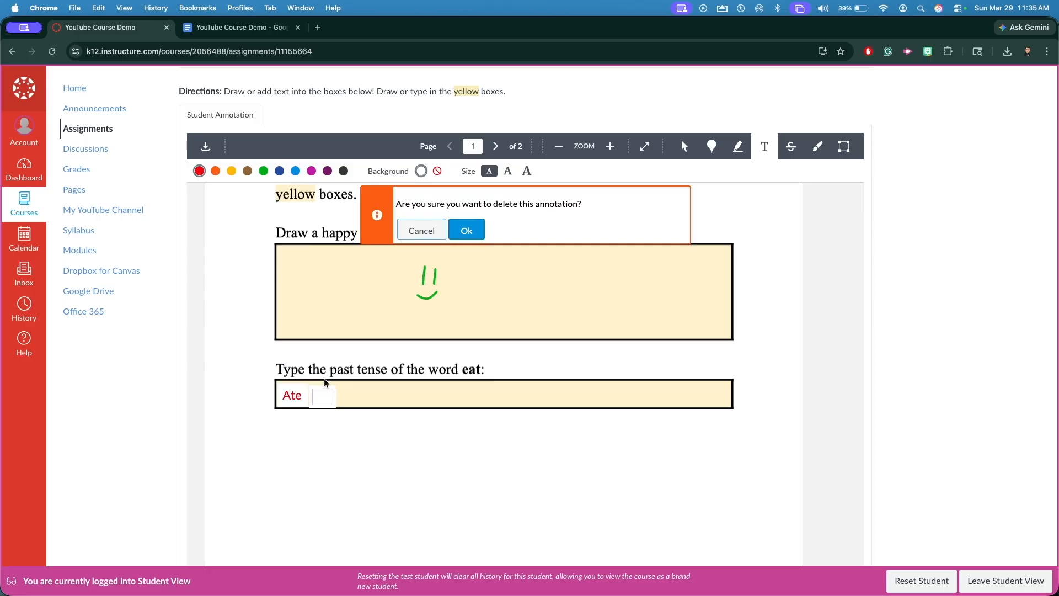
click(452, 234)
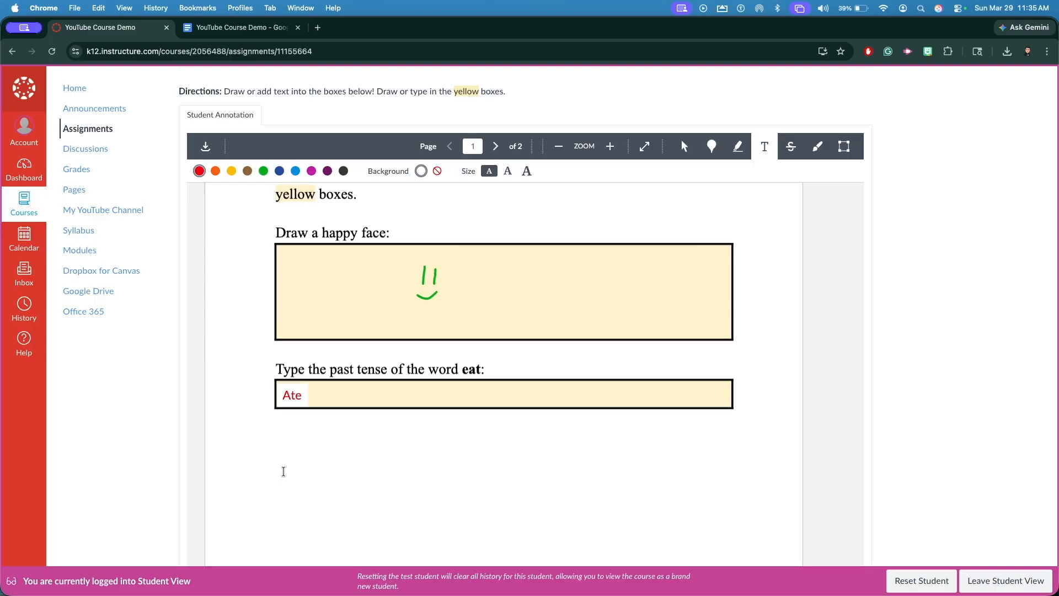
Submit the annotated YouTube Course Demo assignment as the test student
scroll(337, 441, down, 10)
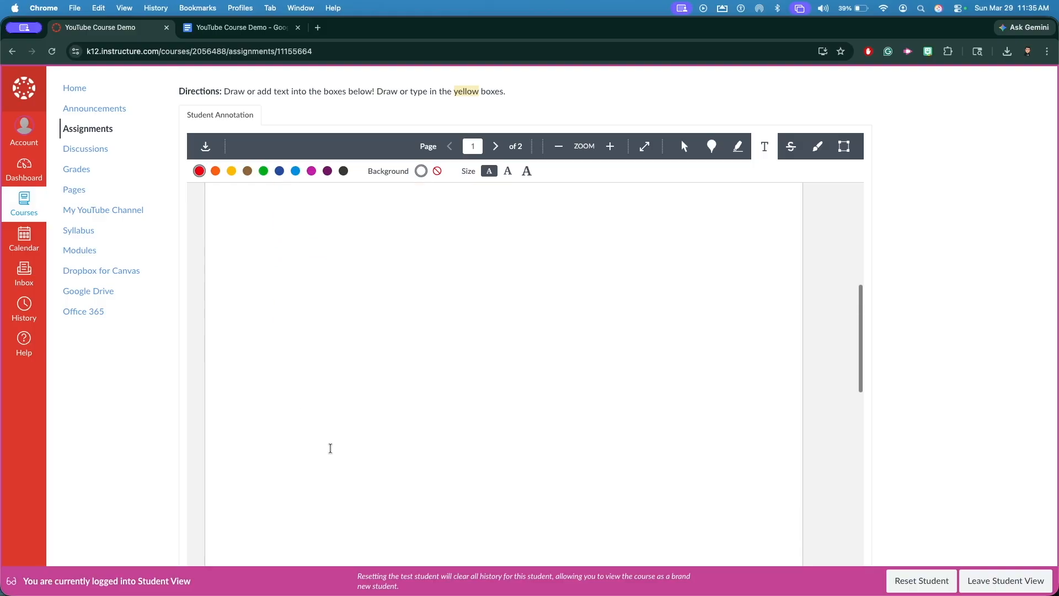
scroll(330, 449, down, 3)
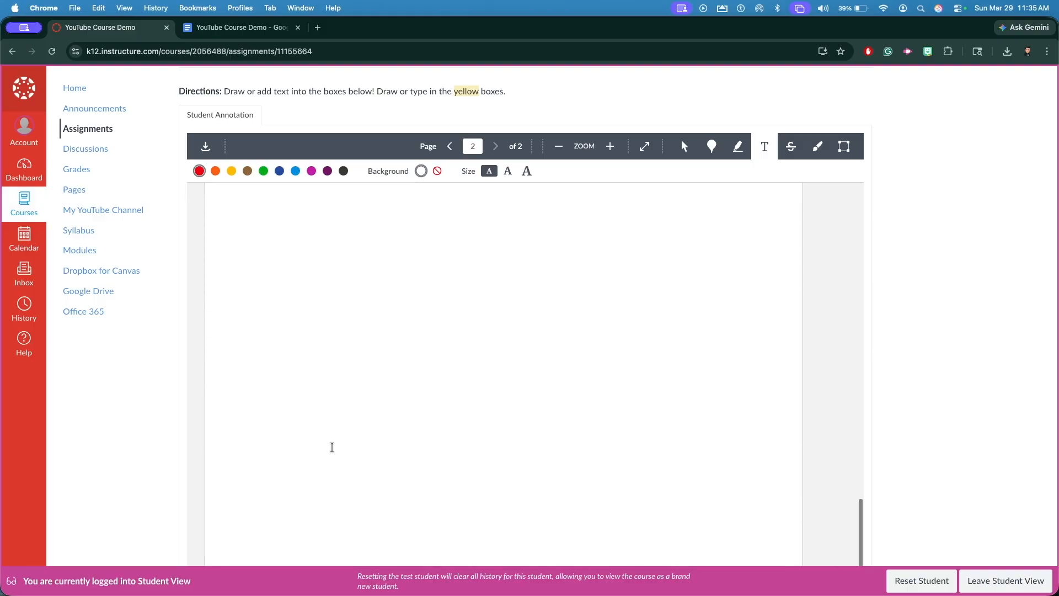
scroll(333, 451, down, 5)
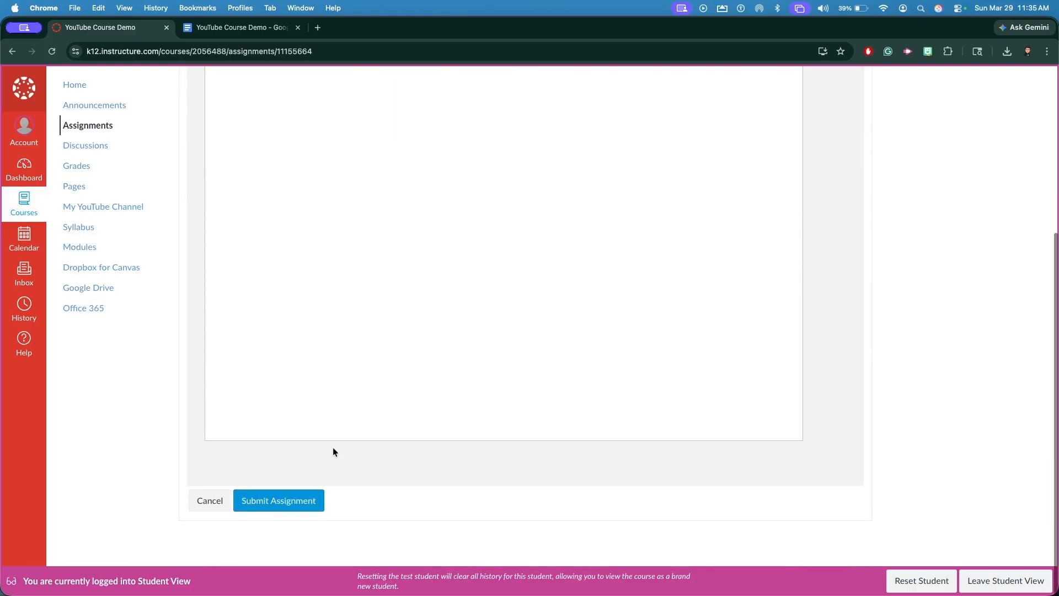
click(278, 503)
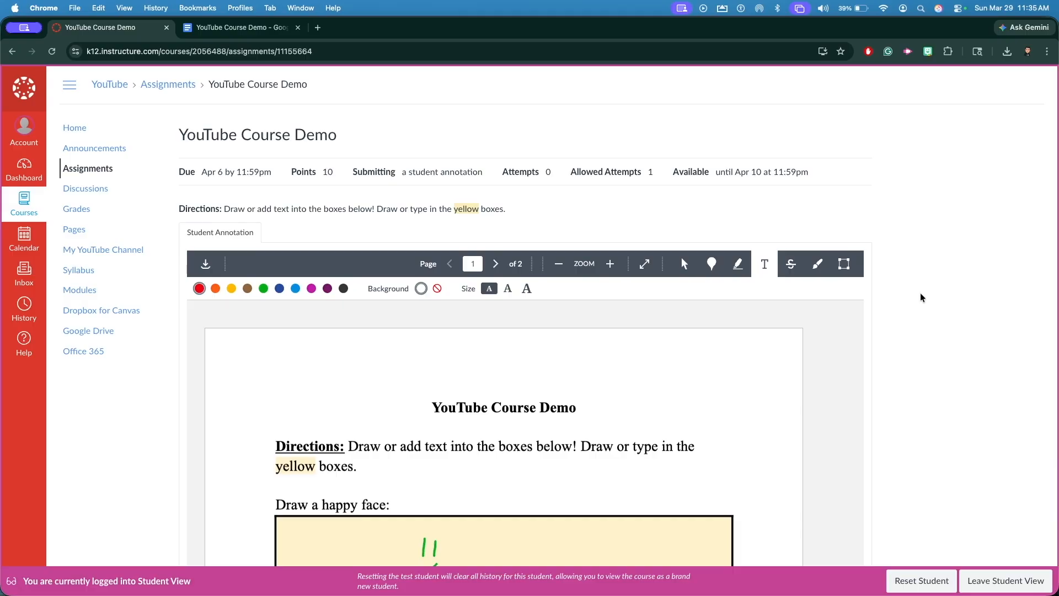
scroll(929, 300, down, 5)
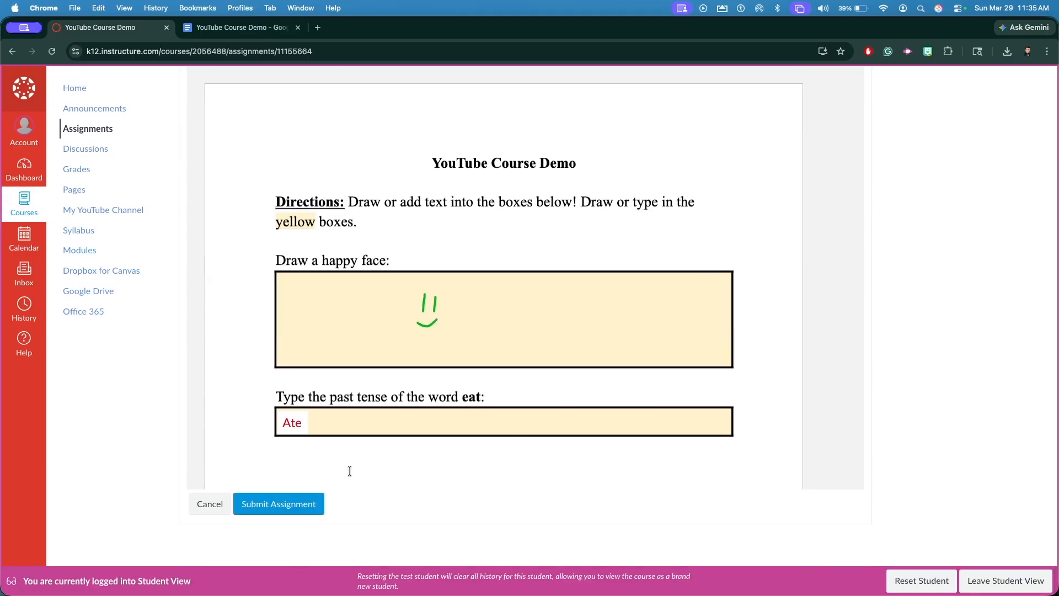
click(293, 501)
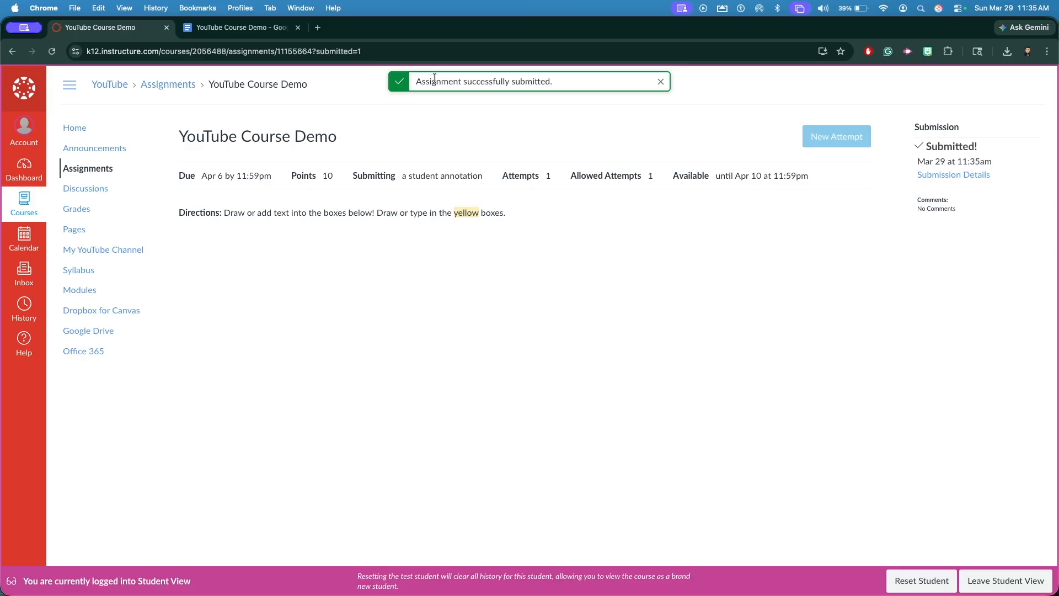
key(super+a)
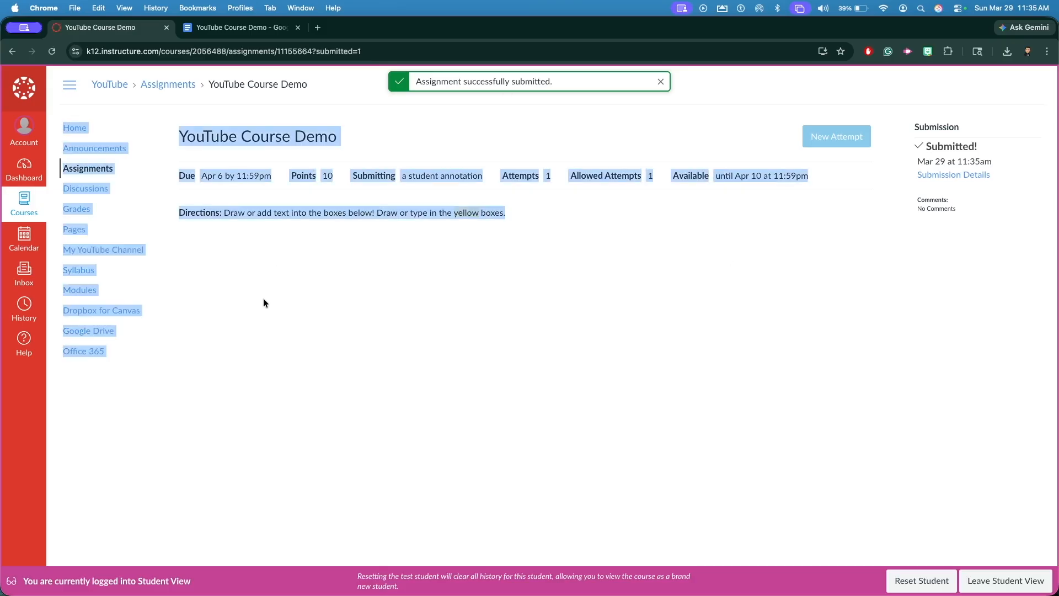
click(395, 348)
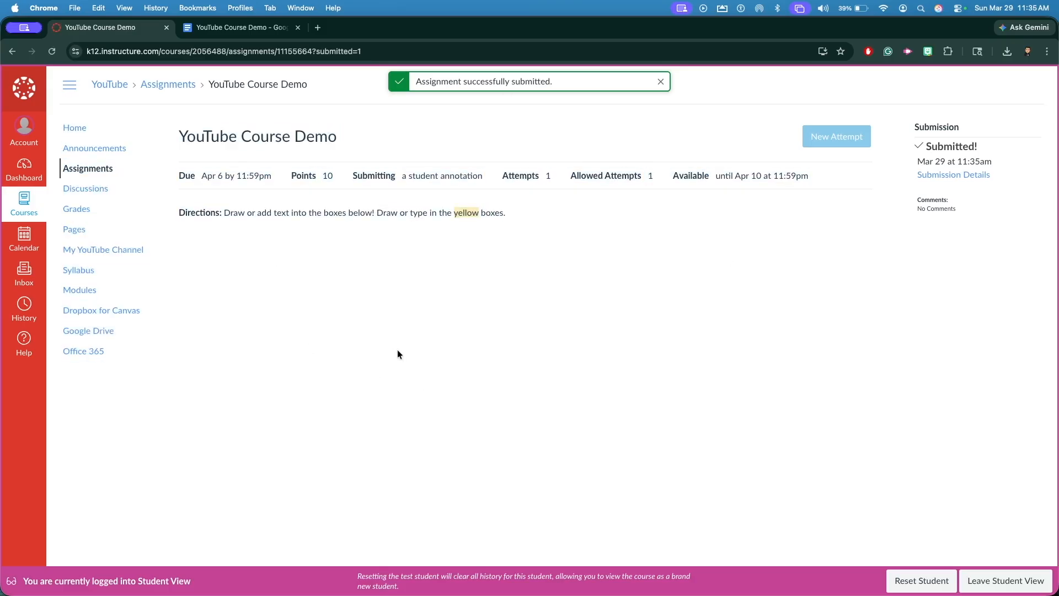
Check the annotated document full screen in the submission details, and return to the YouTube Course Demo assignment page
click(944, 176)
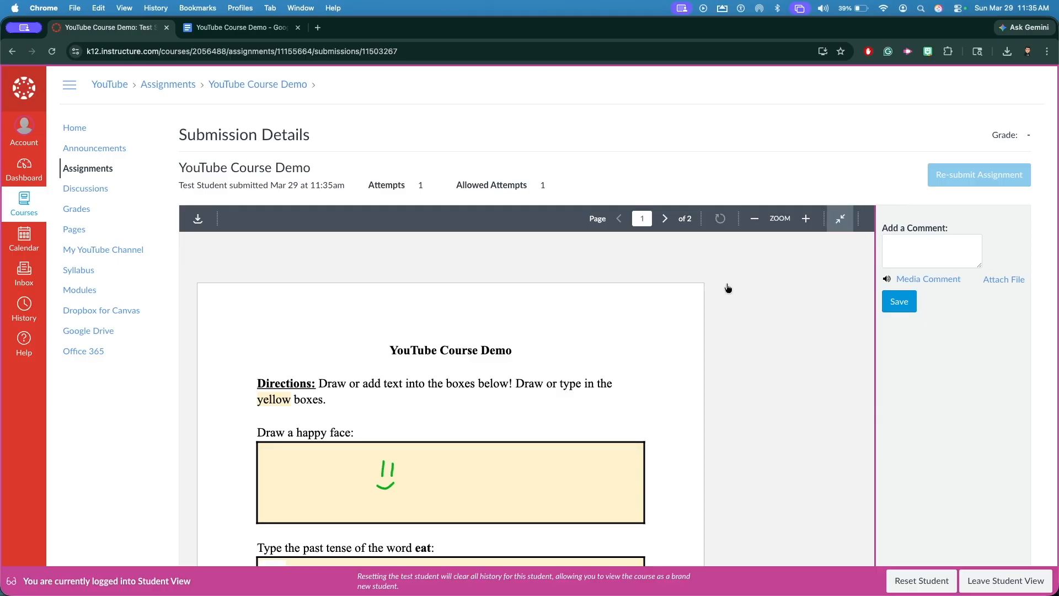
click(840, 218)
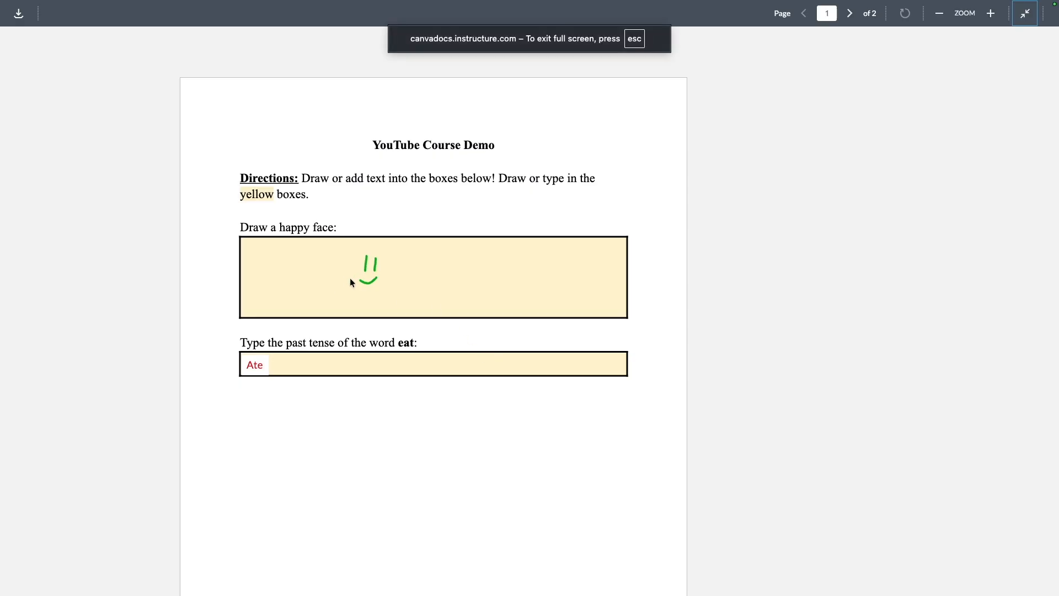
click(1028, 16)
click(269, 85)
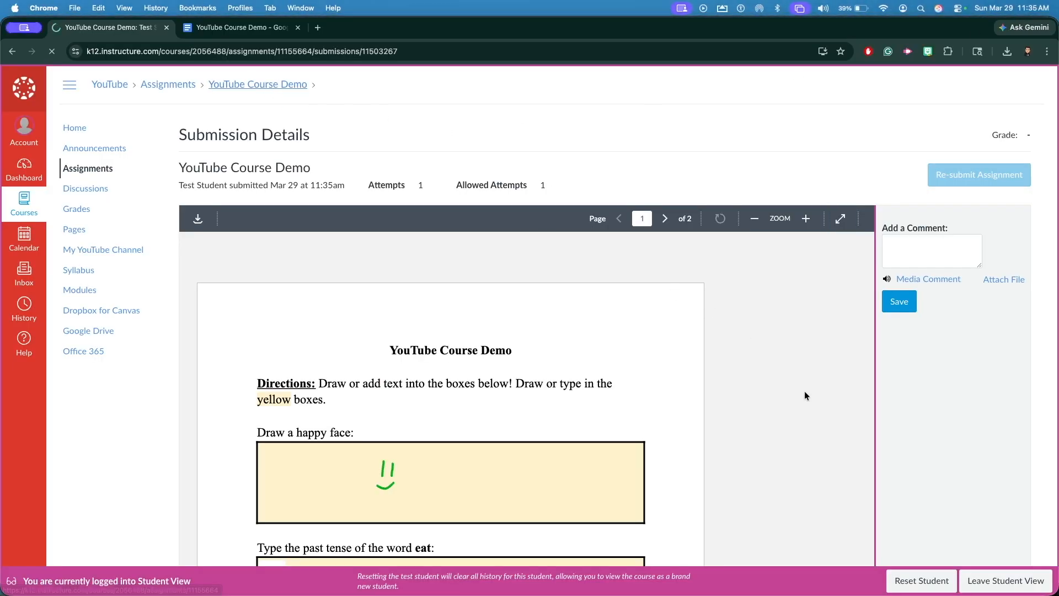
Leave Student View and open the test student's YouTube Course Demo submission in SpeedGrader
click(988, 578)
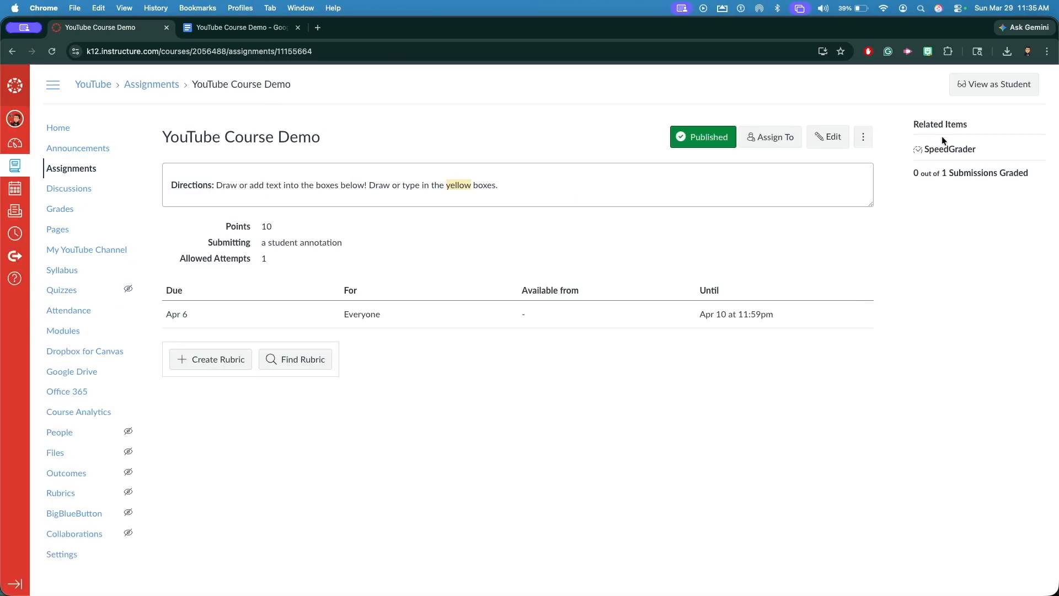
click(950, 149)
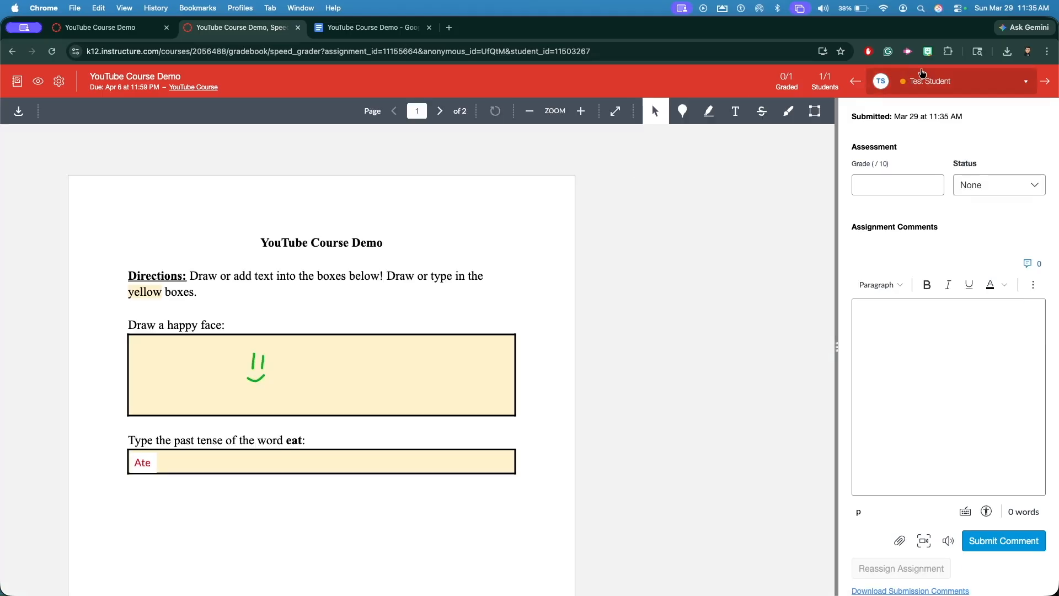
click(928, 81)
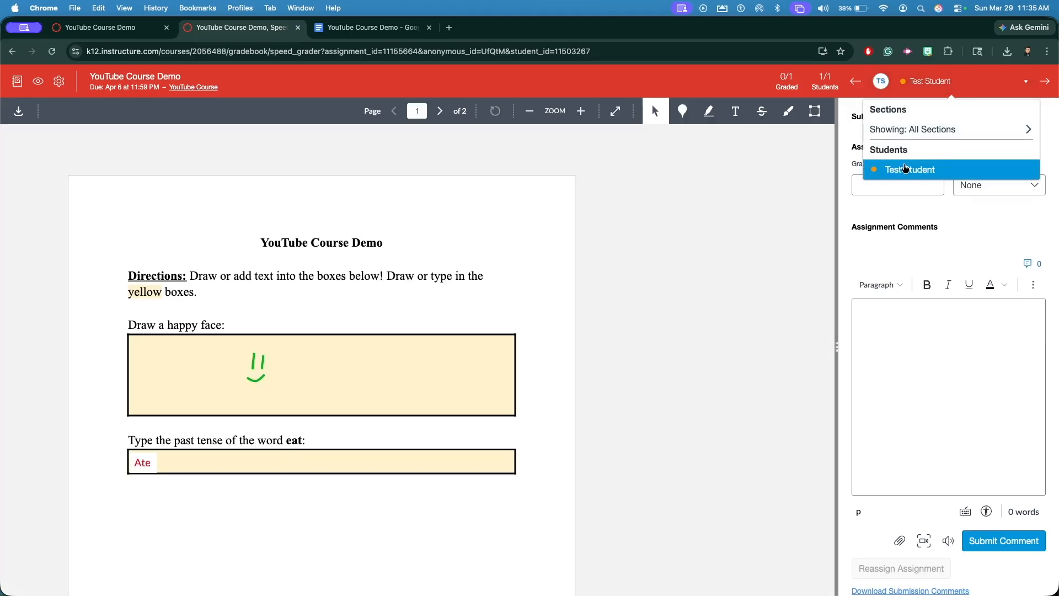
click(864, 168)
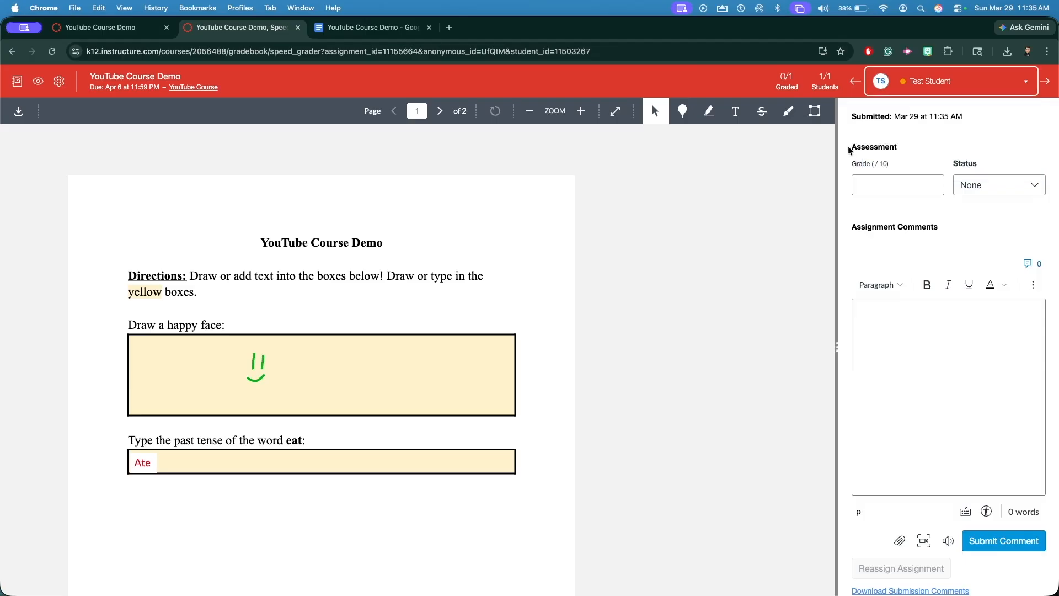
scroll(227, 241, down, 2)
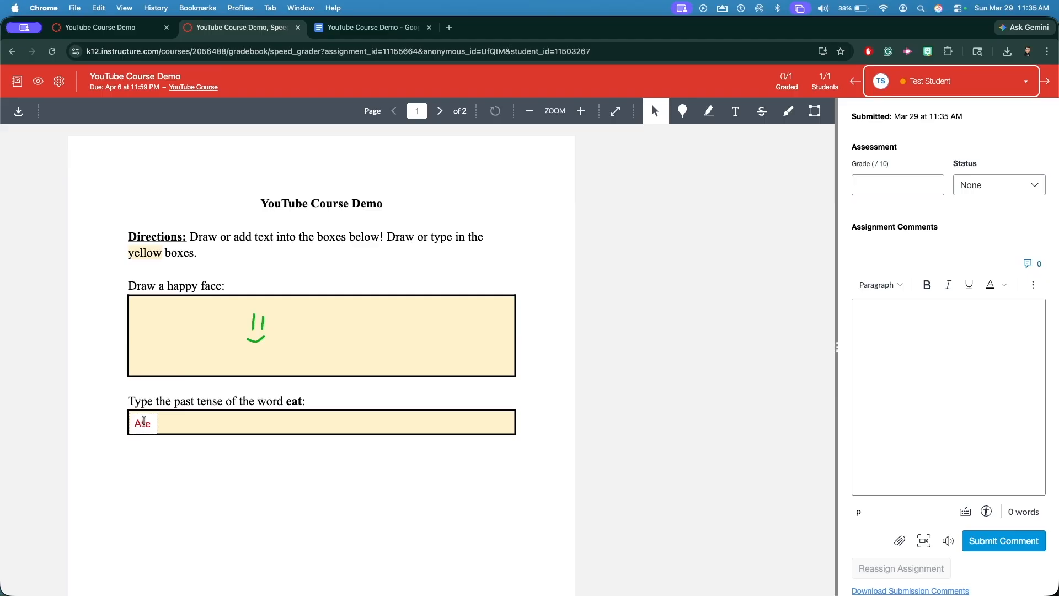
Submit the comment "Great work!" on the test student's submission and grade it A
click(912, 439)
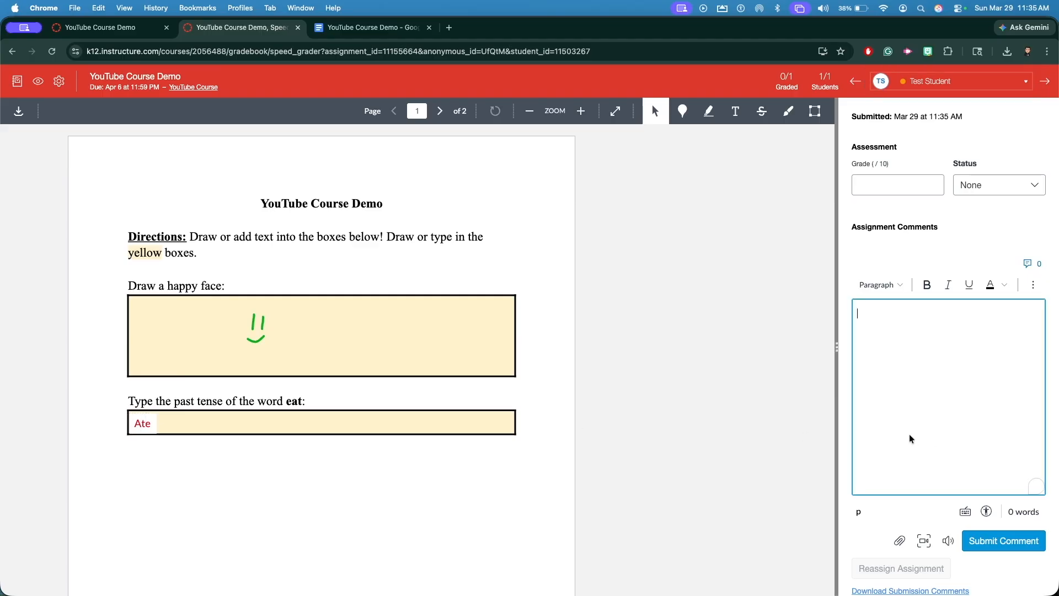
text(Great work!)
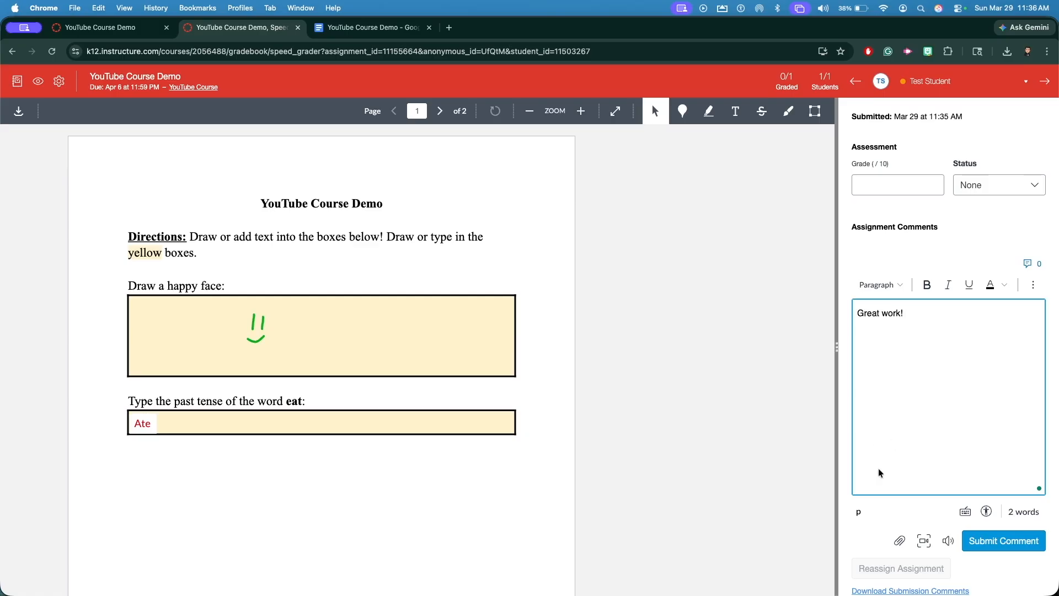
click(974, 543)
click(863, 188)
text(A)
key(Return)
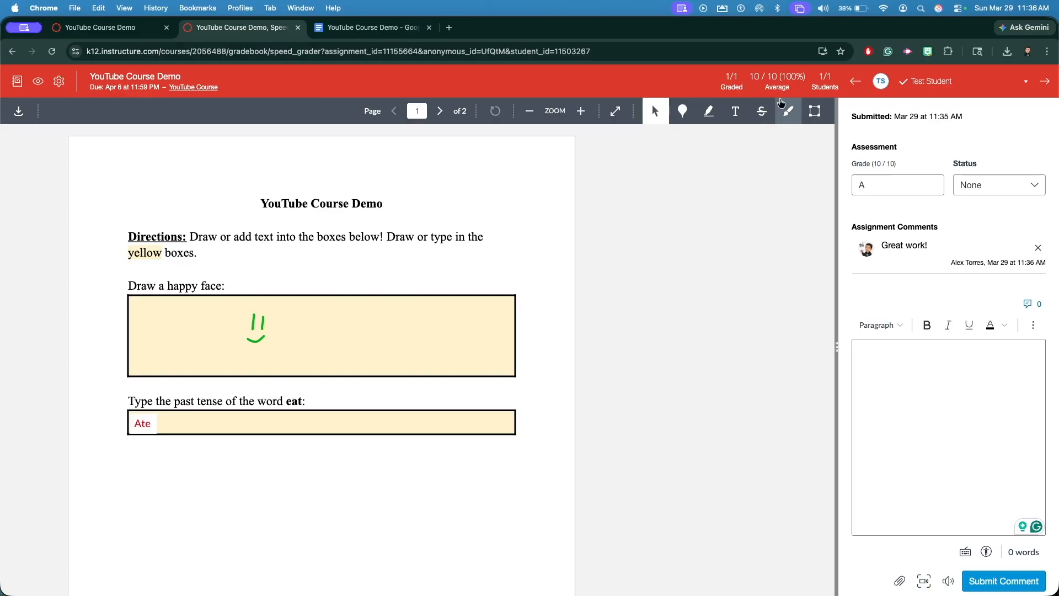
Close SpeedGrader and check the grade and teacher comment in Student View, including the submission details
click(299, 27)
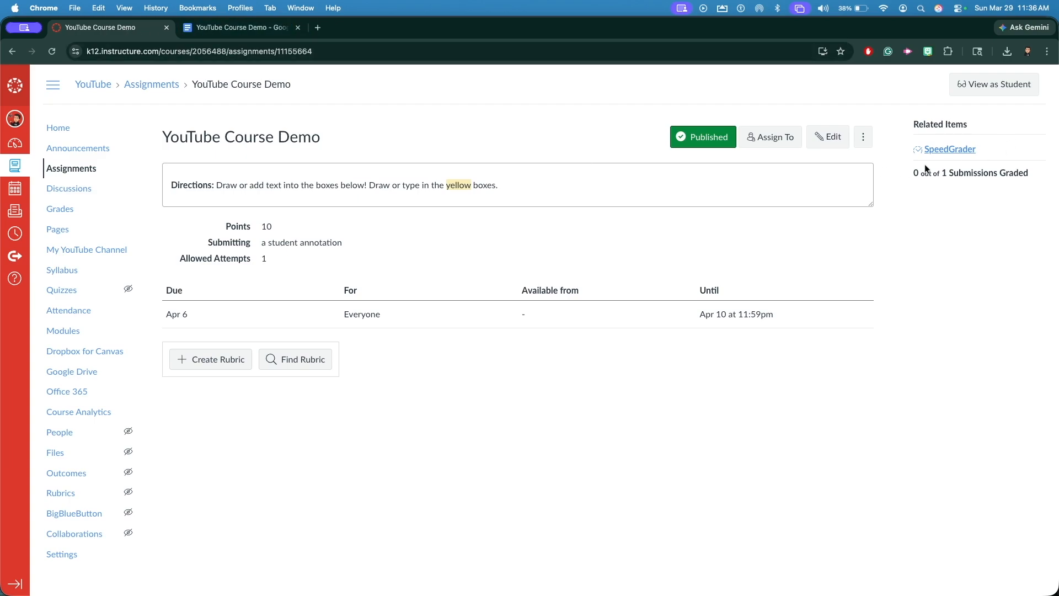
click(988, 85)
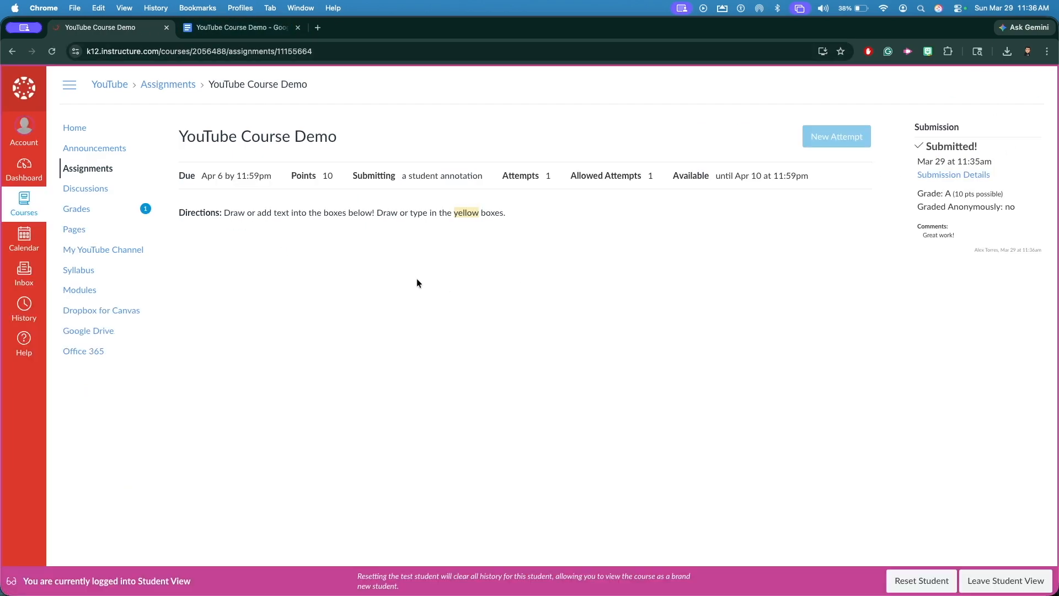
drag(917, 193, 1026, 191)
click(1017, 187)
click(961, 174)
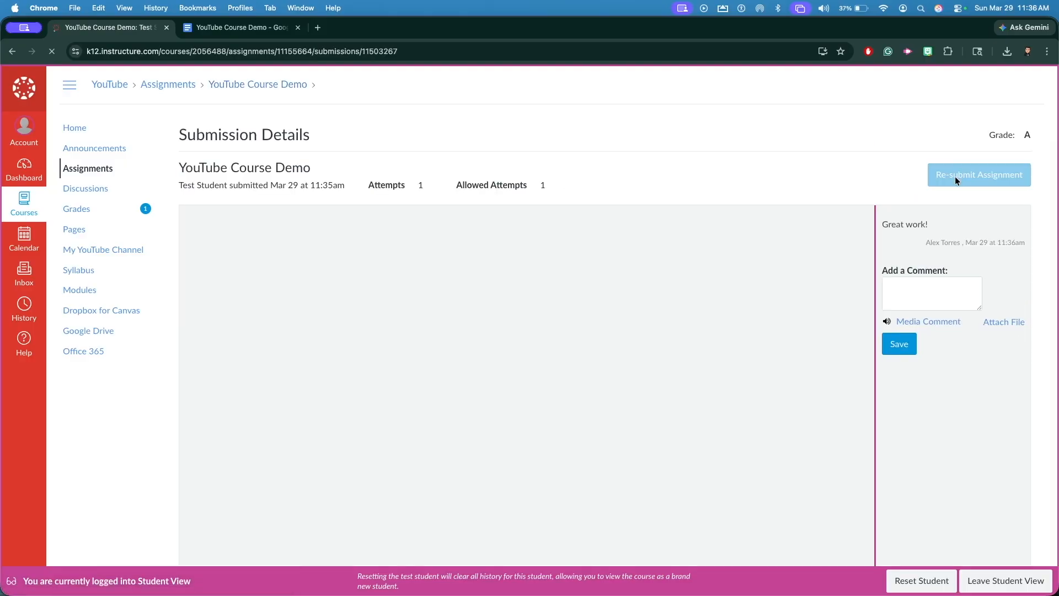
drag(975, 138, 1057, 138)
click(1027, 136)
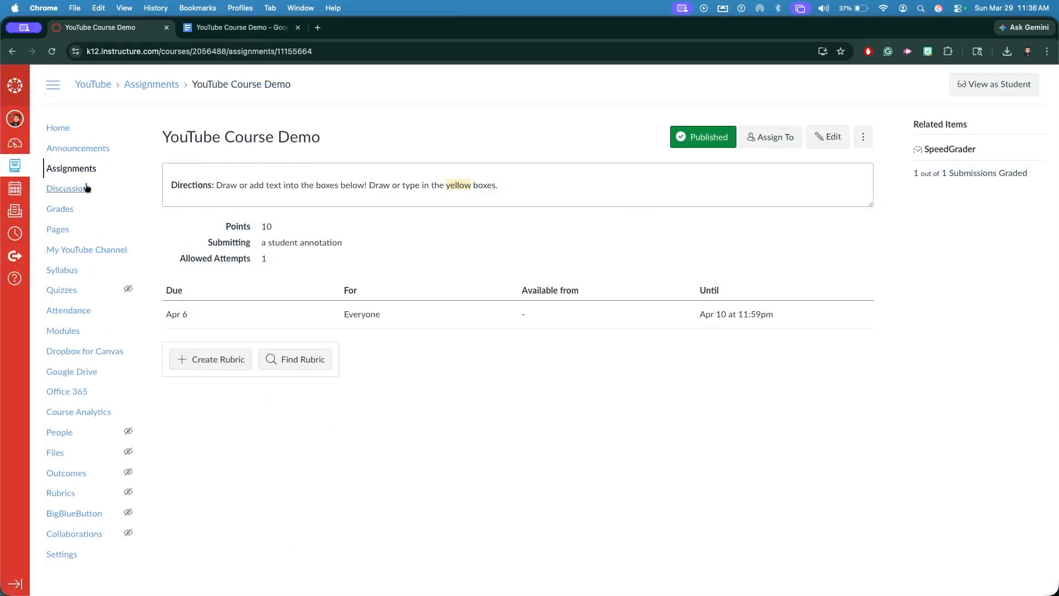
Create a new assignment from the assignments list, replacing Student Annotation with File Uploads as its online entry option
click(108, 171)
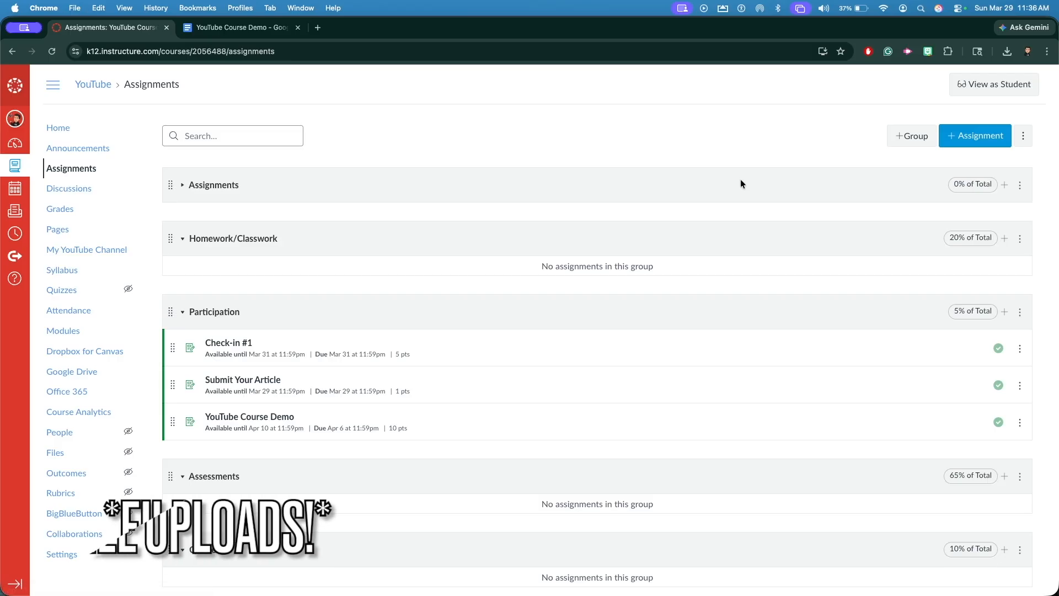
click(987, 139)
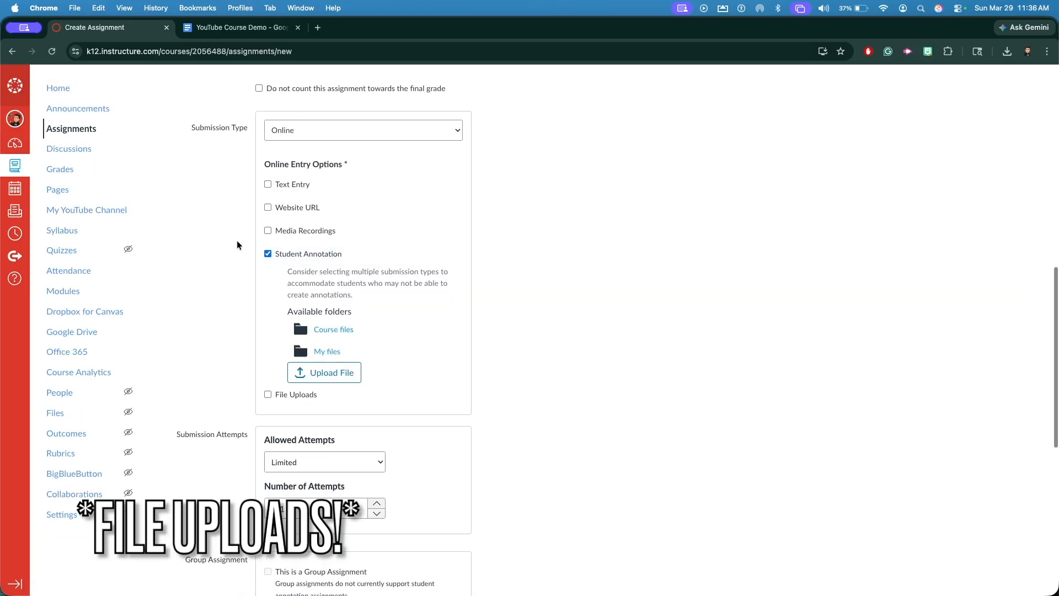
click(269, 254)
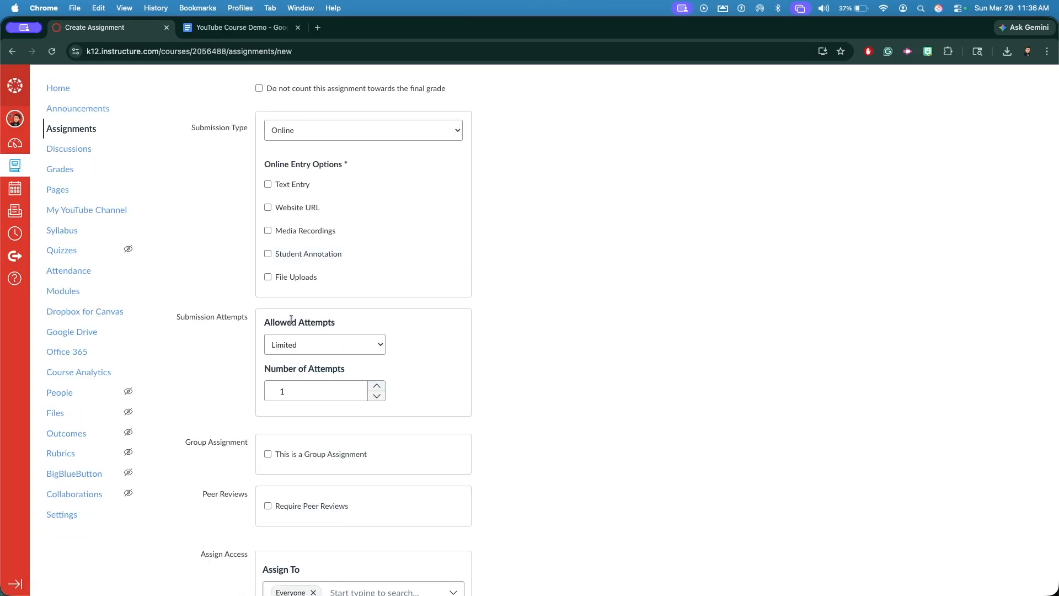
click(272, 276)
scroll(518, 287, up, 10)
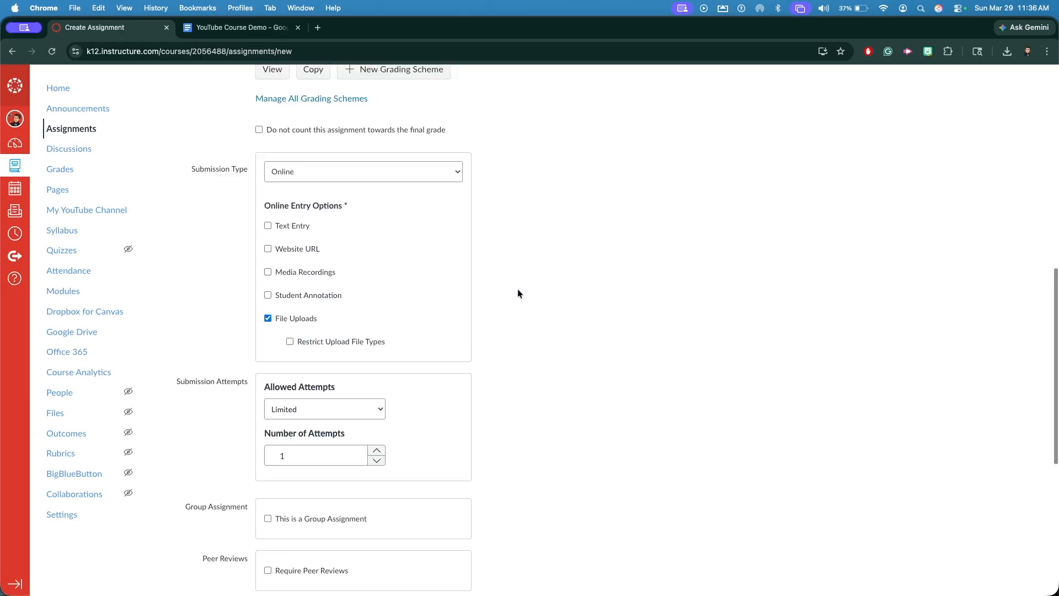
Name the assignment Study Guide and enter the description "Please submit your PDF version of your study guide here on Canavs!"
click(418, 123)
text(Study Guide)
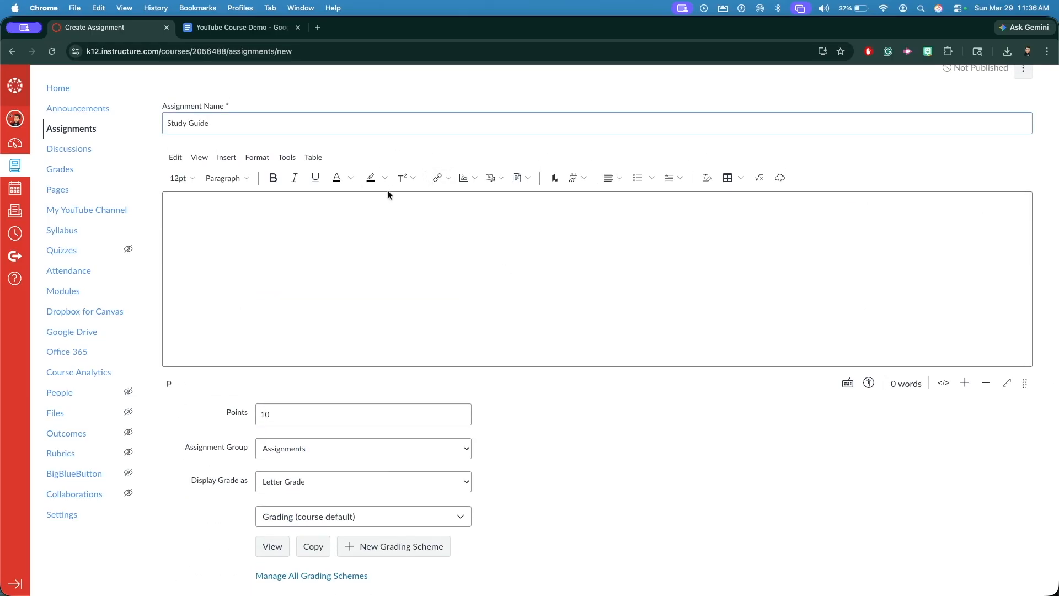
click(390, 218)
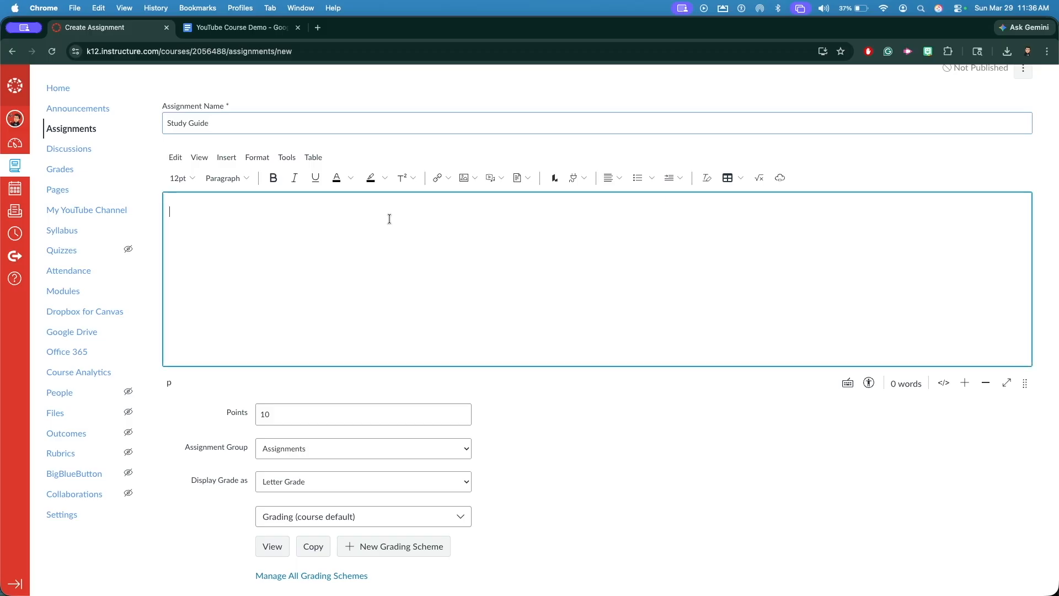
text(Please submit your PDF version of your study guide here on Canavs!)
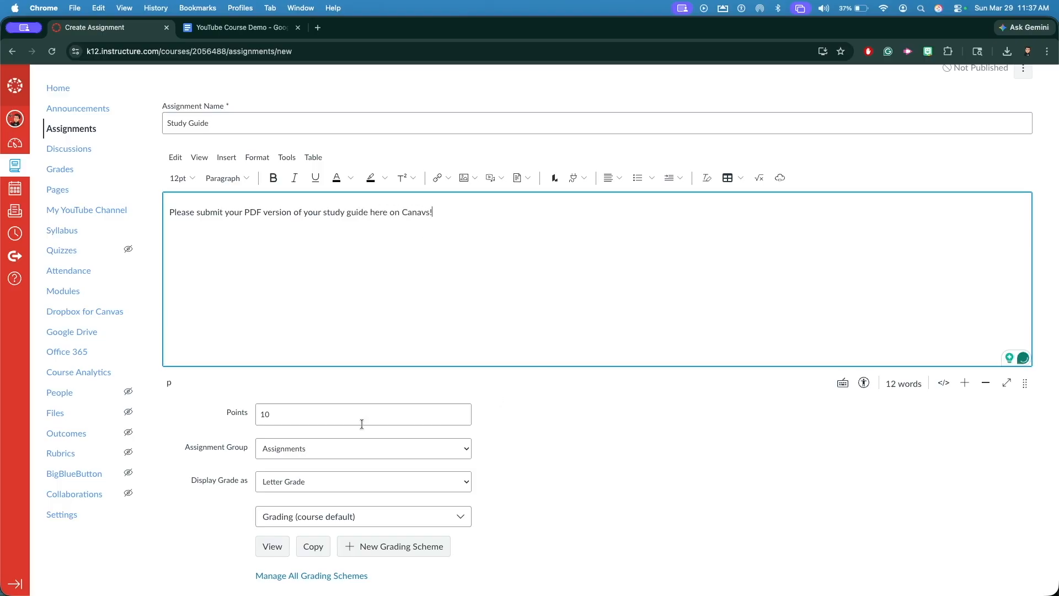
Assign the Study Guide assignment to the Homework/Classwork assignment group
scroll(515, 375, down, 3)
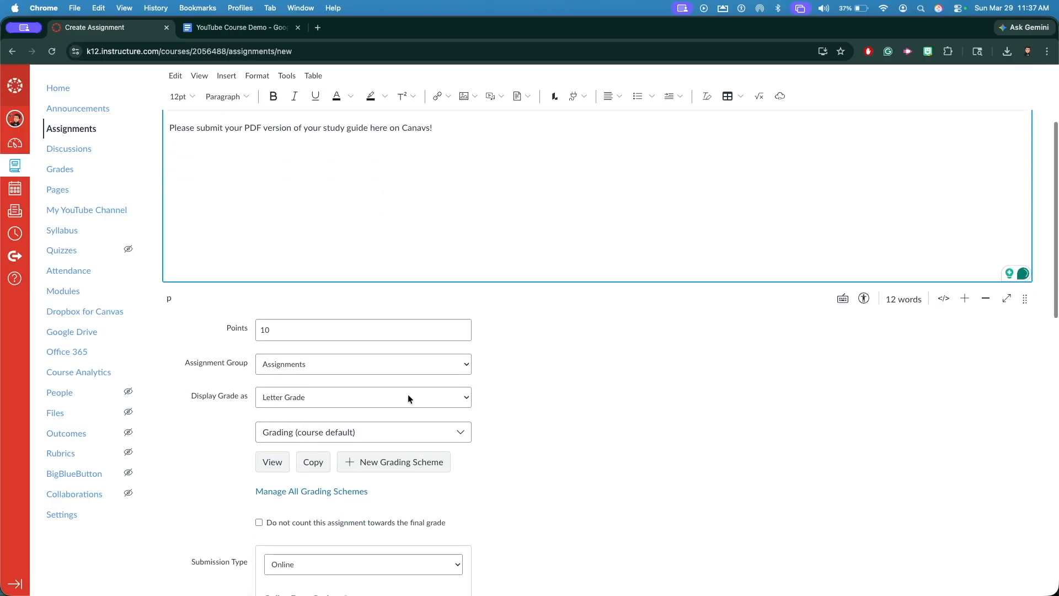
click(304, 369)
click(790, 390)
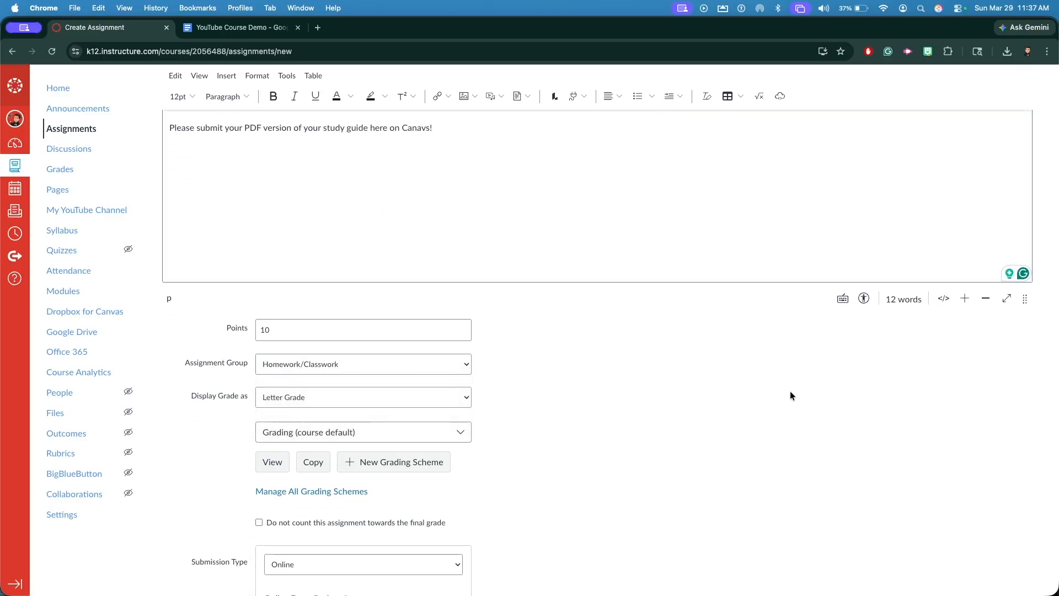
Restrict the upload file types for the File Uploads option to pdf
scroll(789, 390, down, 10)
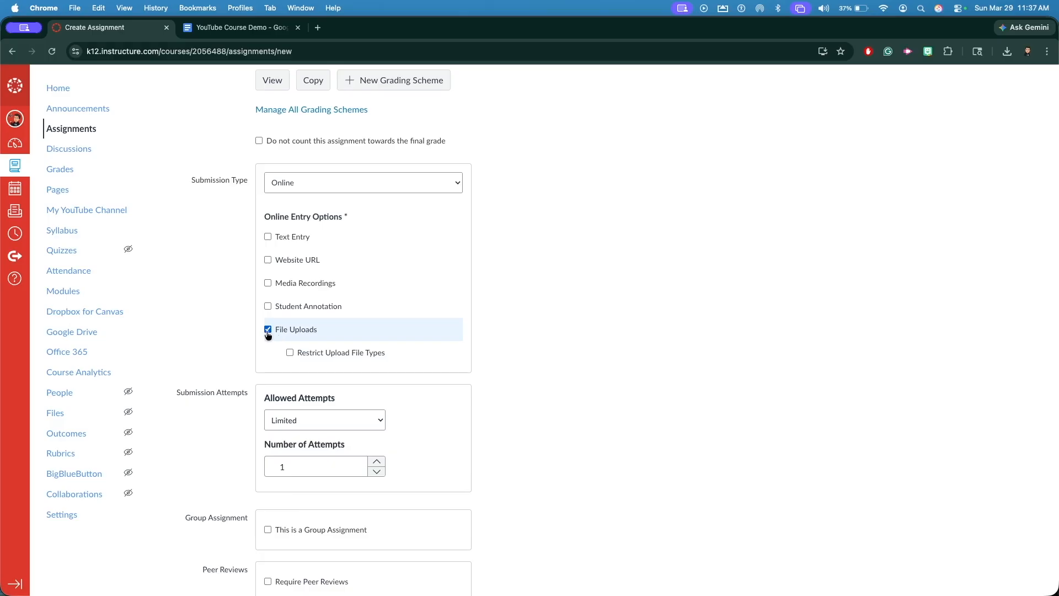
click(291, 355)
click(321, 375)
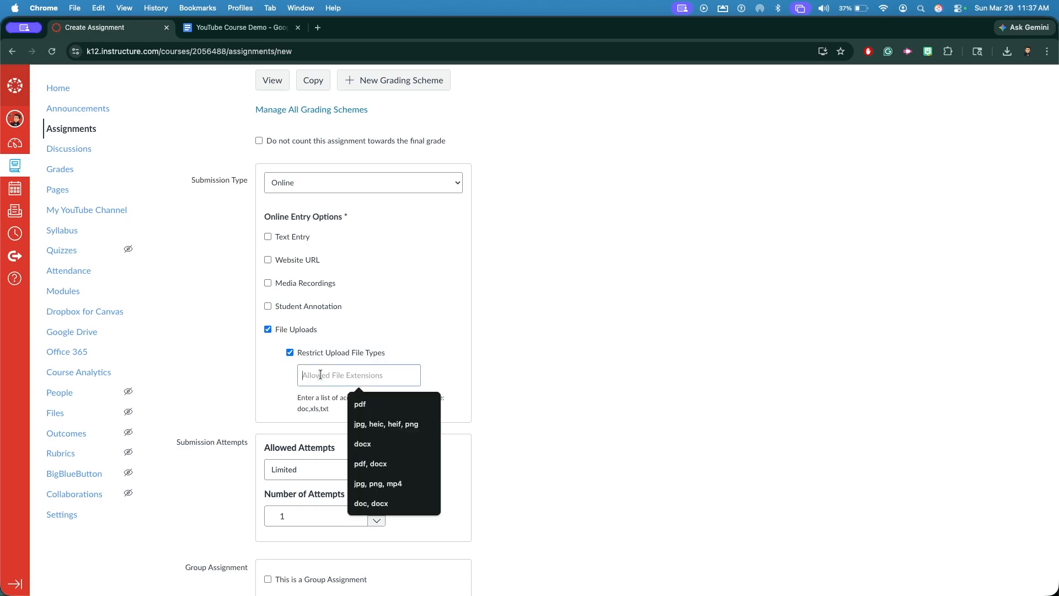
text(pdf)
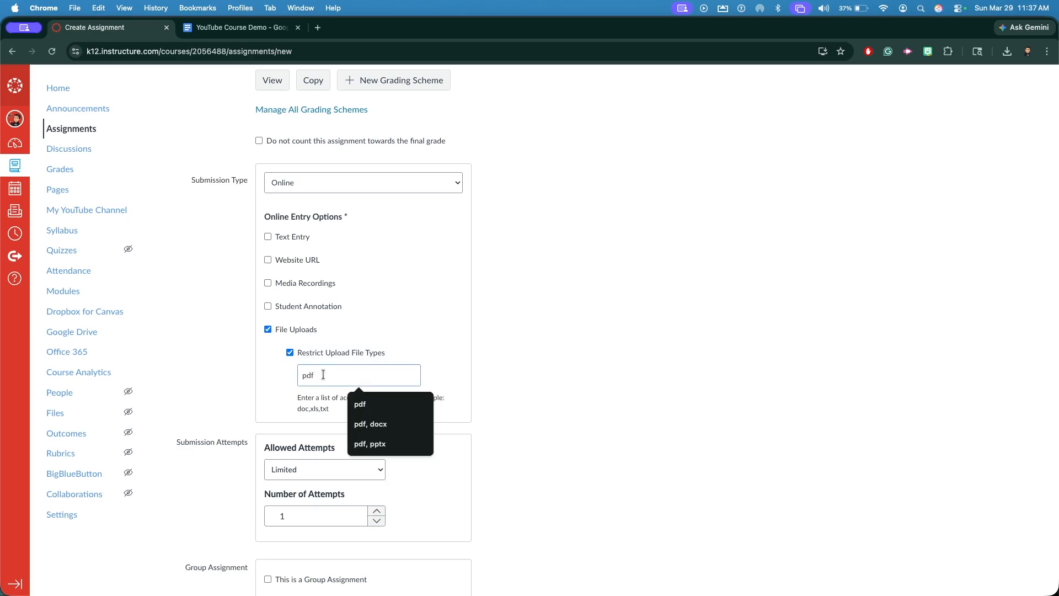
click(578, 359)
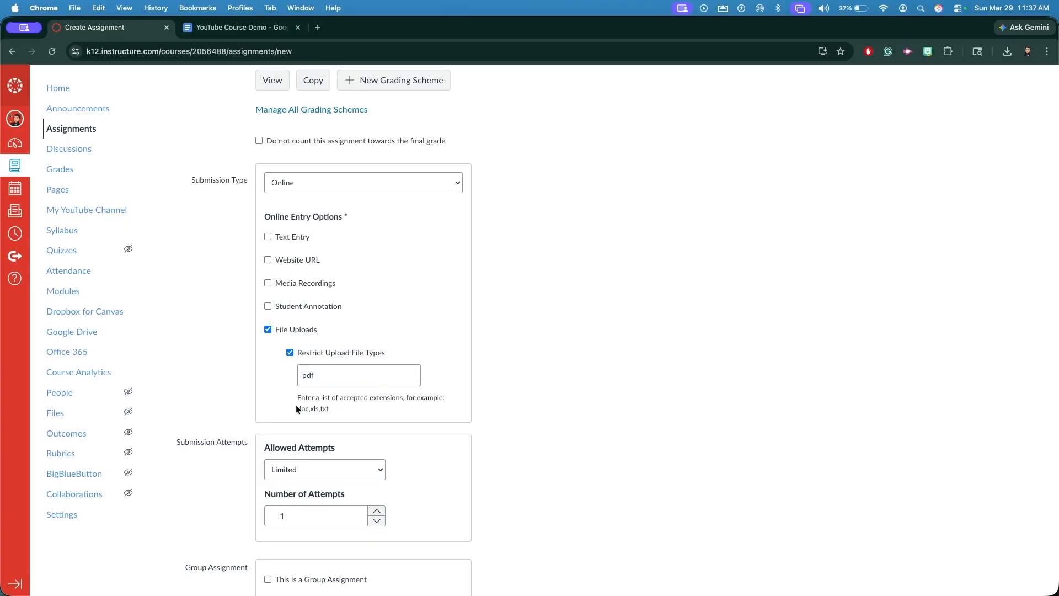
Try adding pptx and docx to the allowed file extensions and remove them again, leaving only pdf
drag(296, 399, 340, 414)
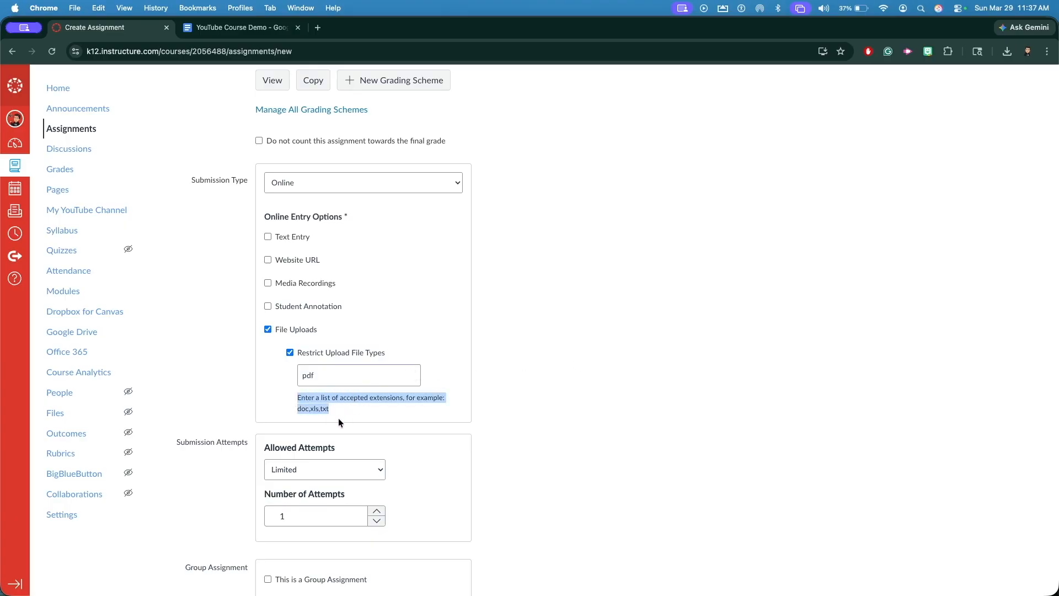
click(327, 384)
text(,)
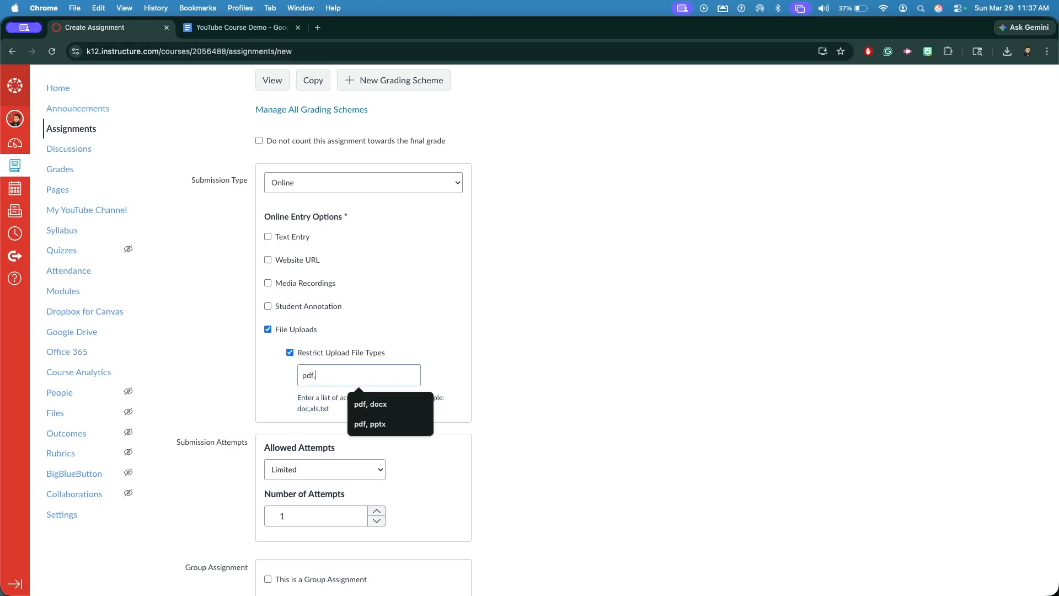
click(371, 429)
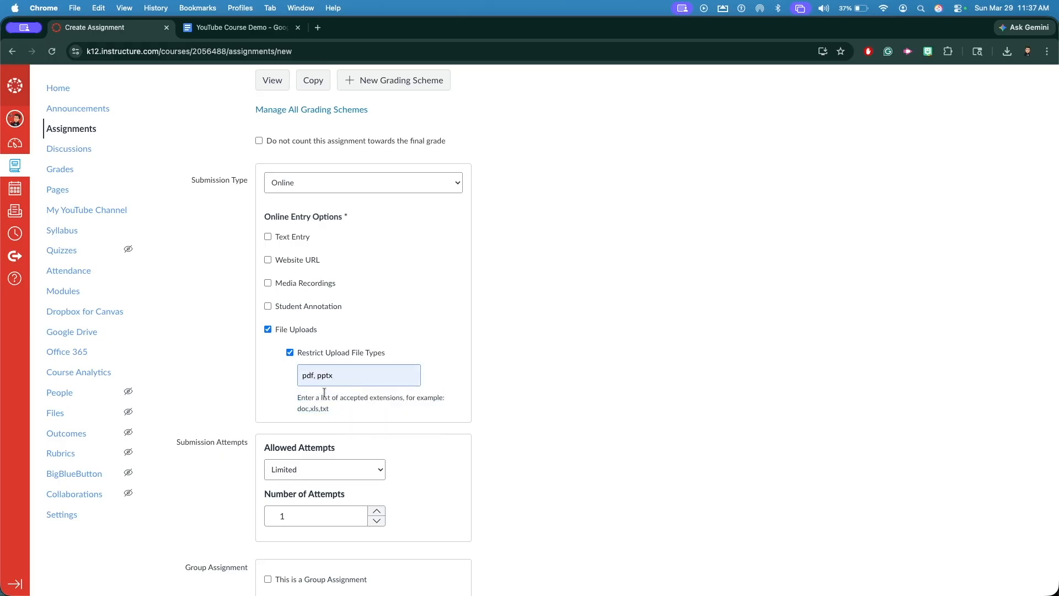
text(, docx)
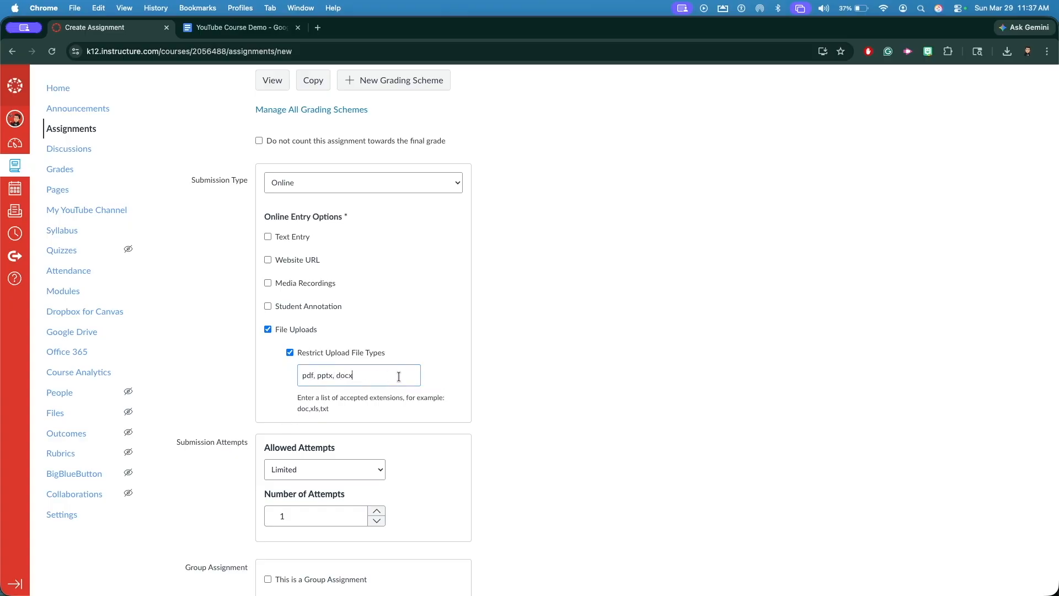
key(BackSpace)
key(BackSpace)
key(BackSpace)
key(BackSpace)
key(BackSpace)
key(BackSpace)
key(BackSpace)
key(BackSpace)
key(BackSpace)
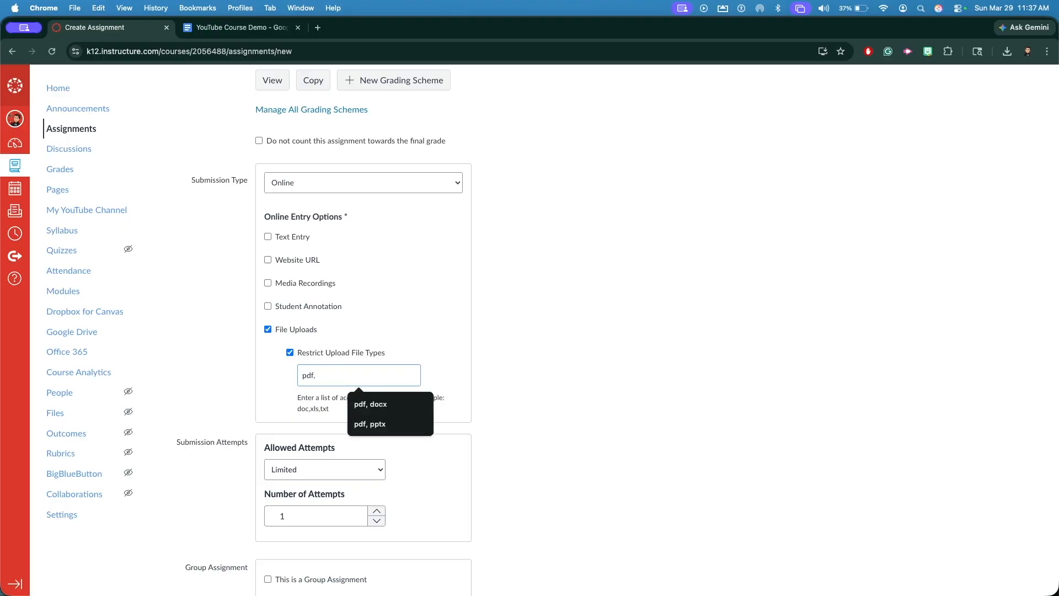
click(485, 373)
Set the allowed submission attempts to Unlimited and save and publish the Study Guide assignment
scroll(474, 372, down, 3)
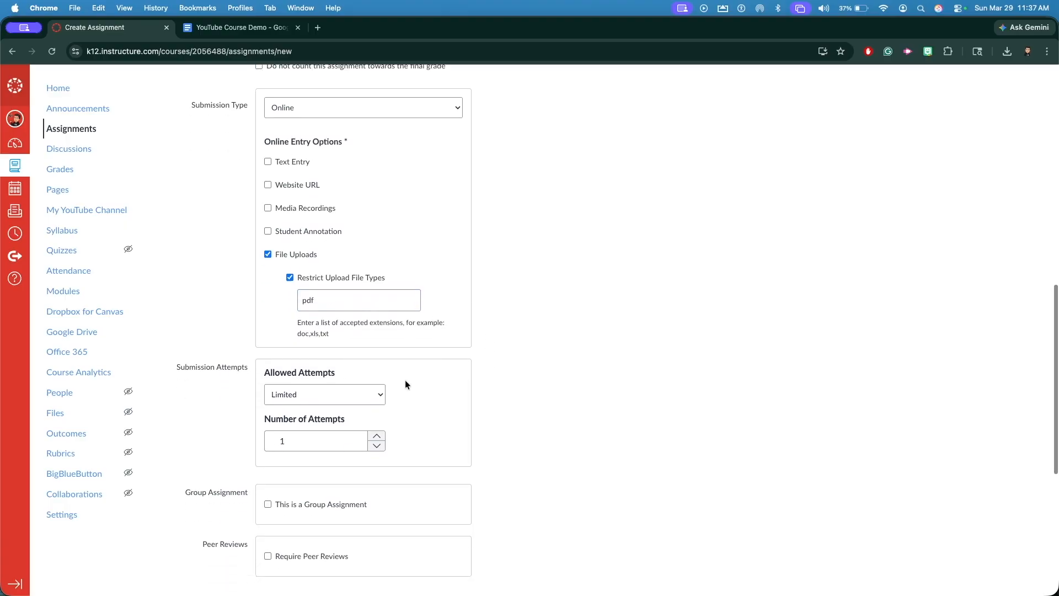
click(309, 380)
click(307, 361)
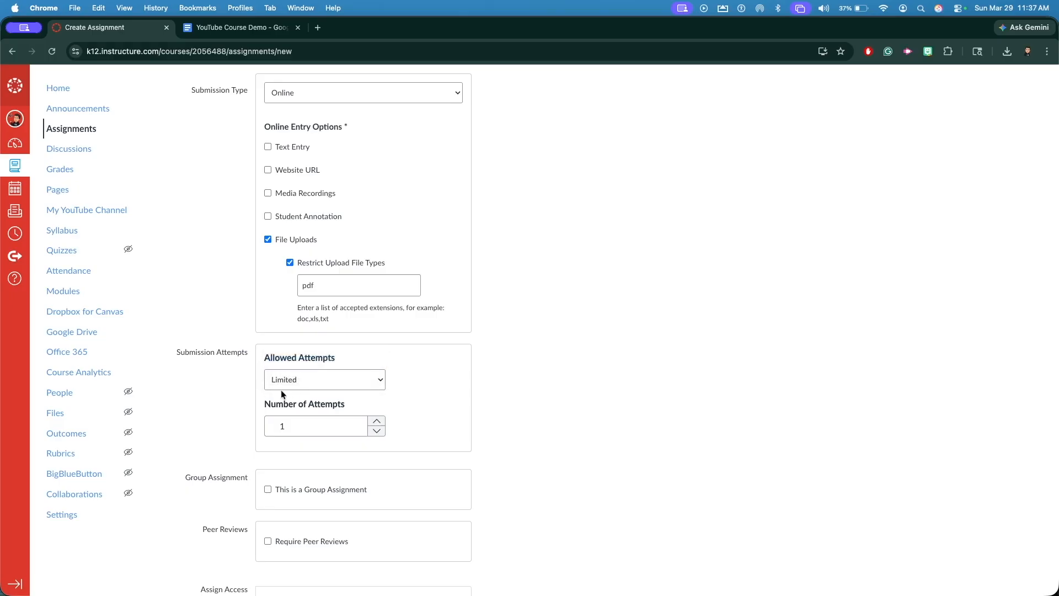
scroll(493, 393, down, 3)
scroll(493, 392, down, 5)
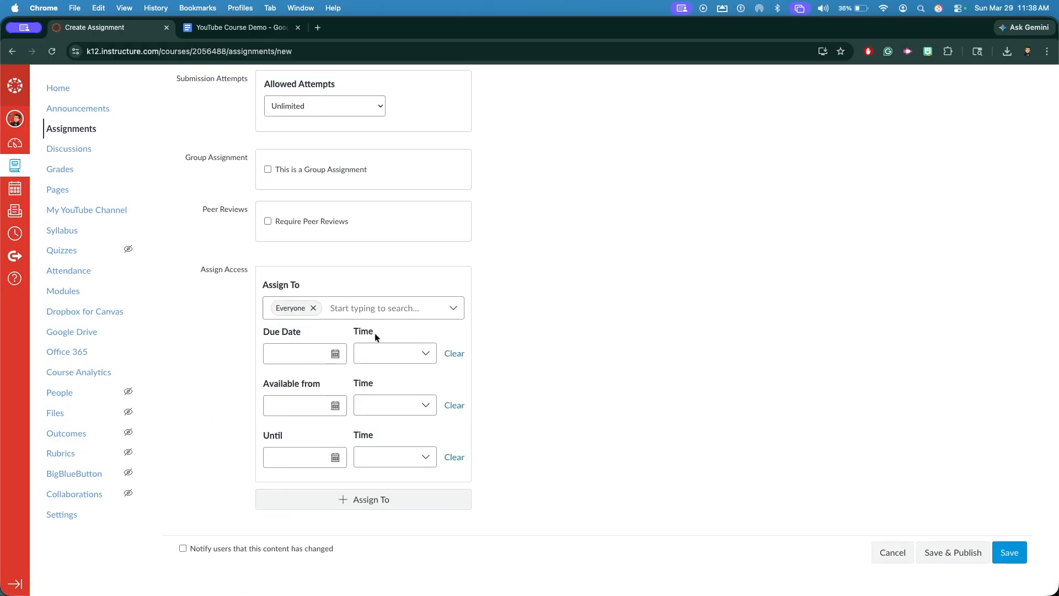
click(932, 545)
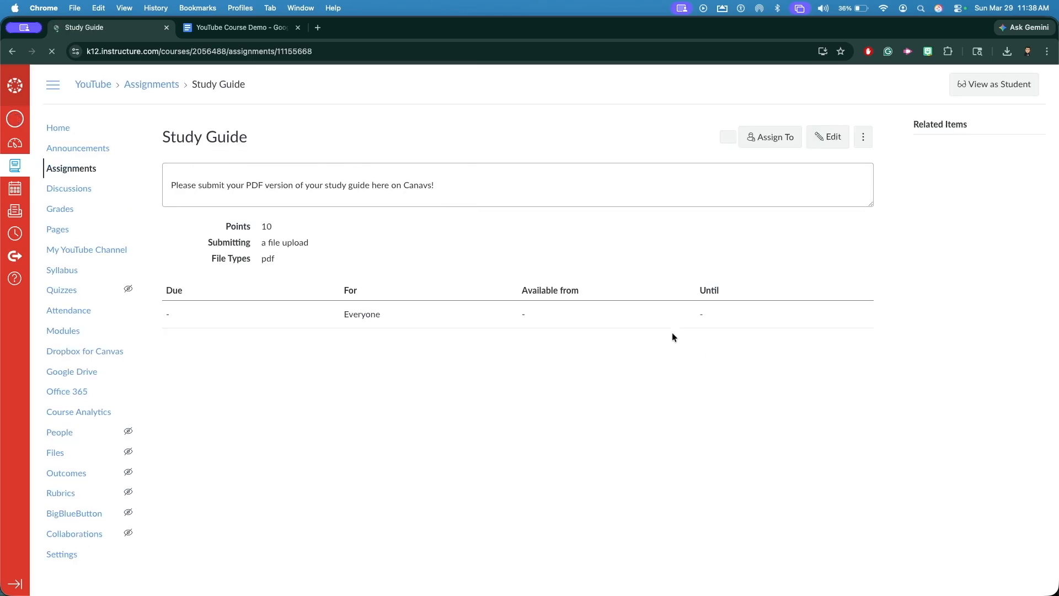
View Study Guide as a student, start the assignment and submit YouTube Course Demo.pdf as the file upload
click(976, 86)
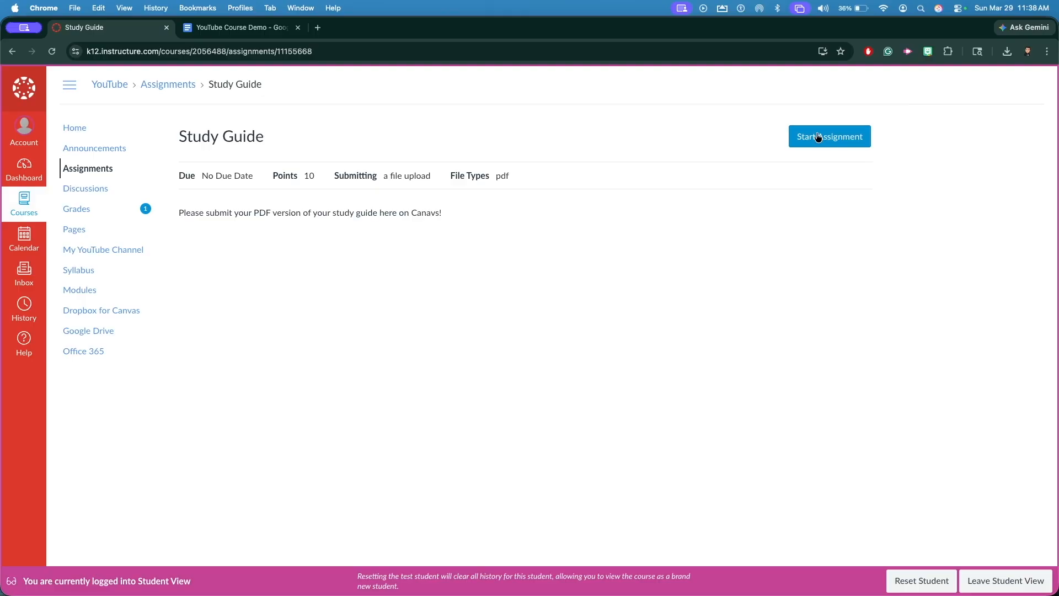
click(188, 28)
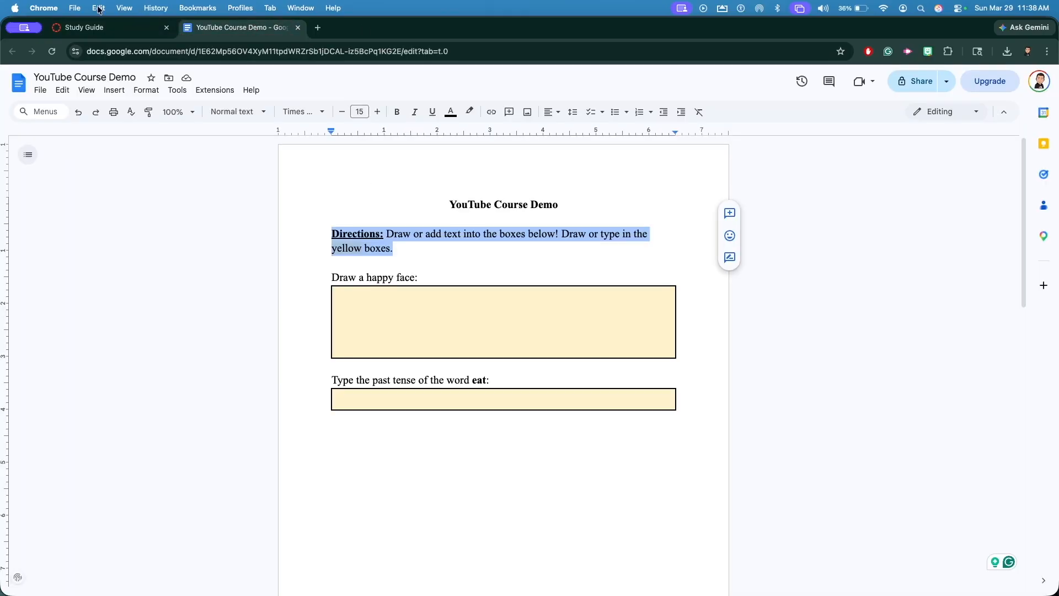
click(173, 31)
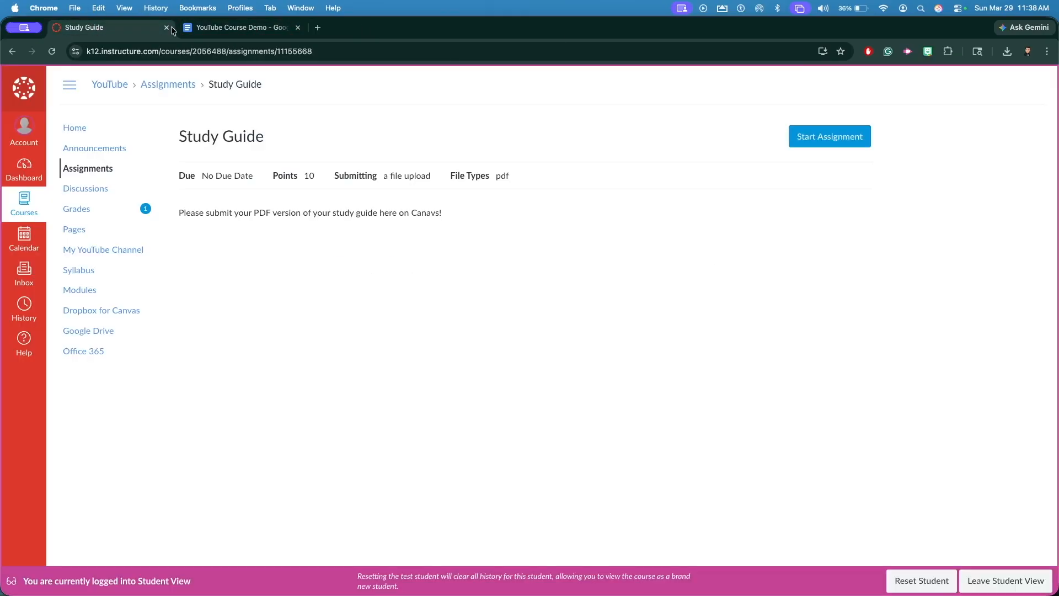
click(817, 140)
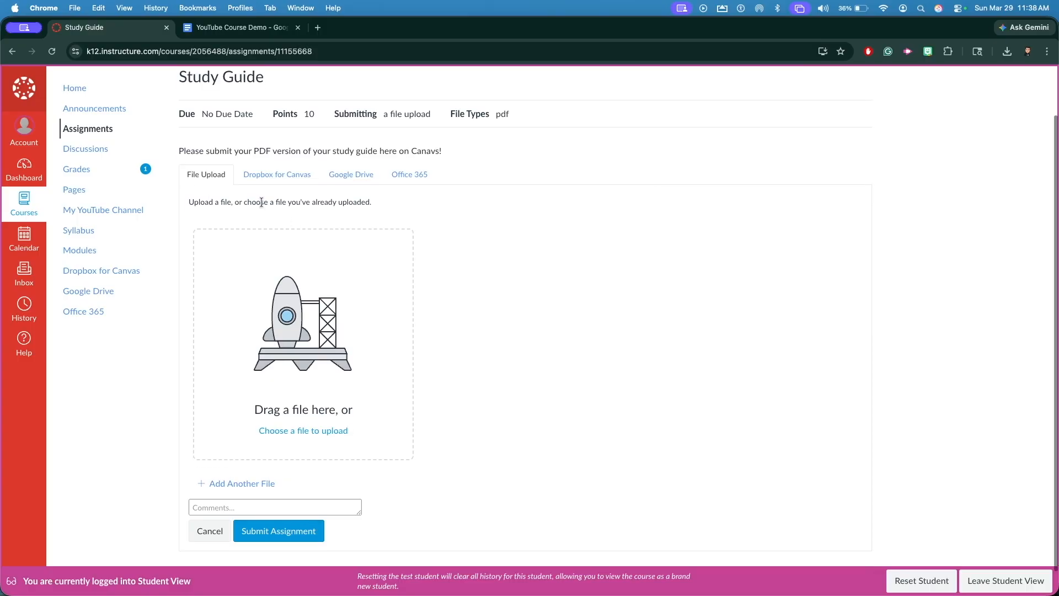
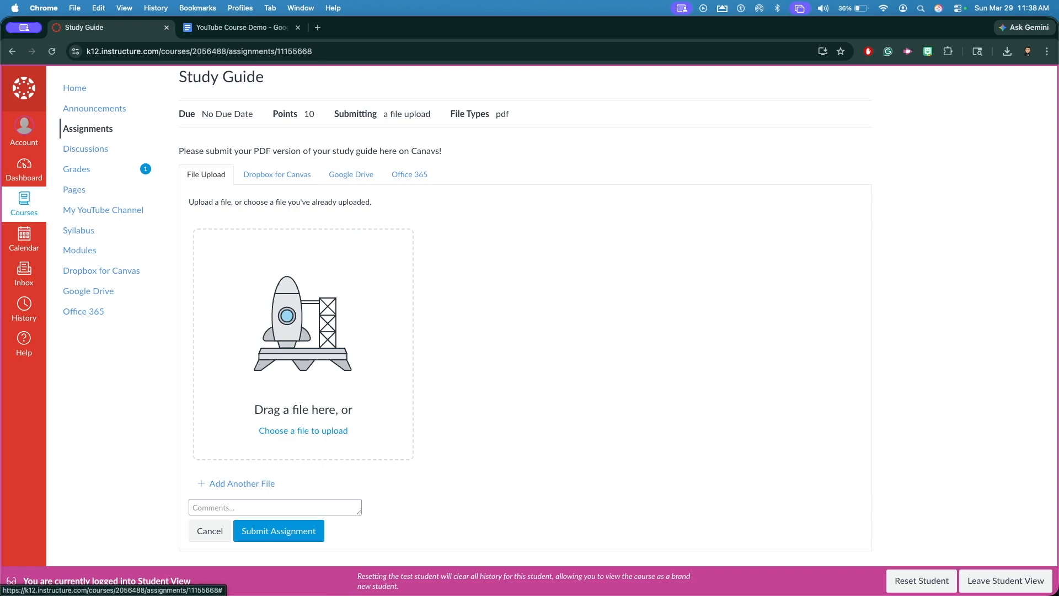
drag(7, 341, 265, 295)
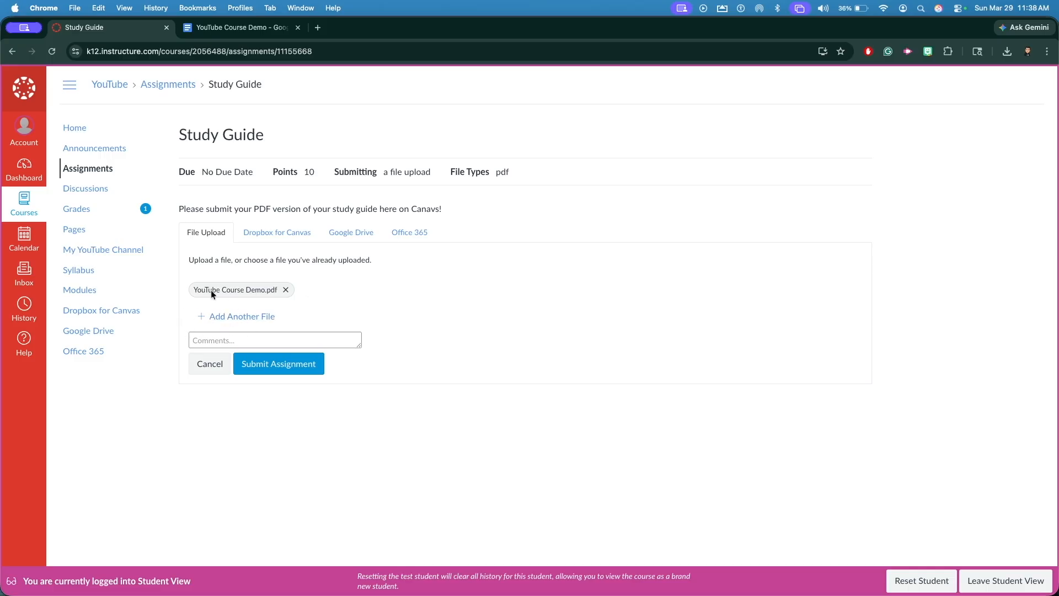
click(268, 362)
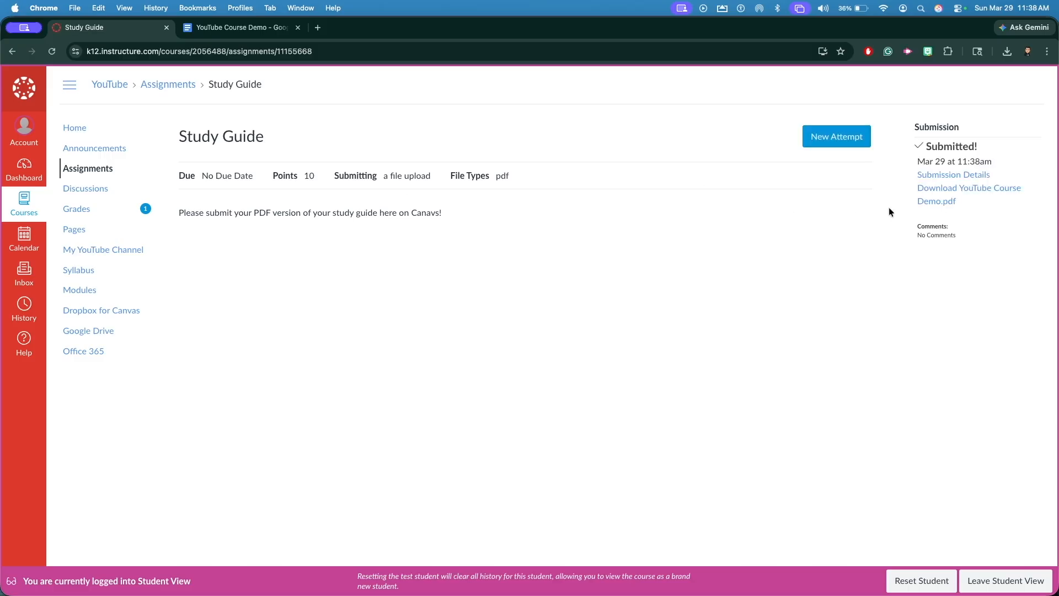
Open the submission details and preview the submitted YouTube Course Demo.pdf through its feedback view, closing the preview when done
click(938, 178)
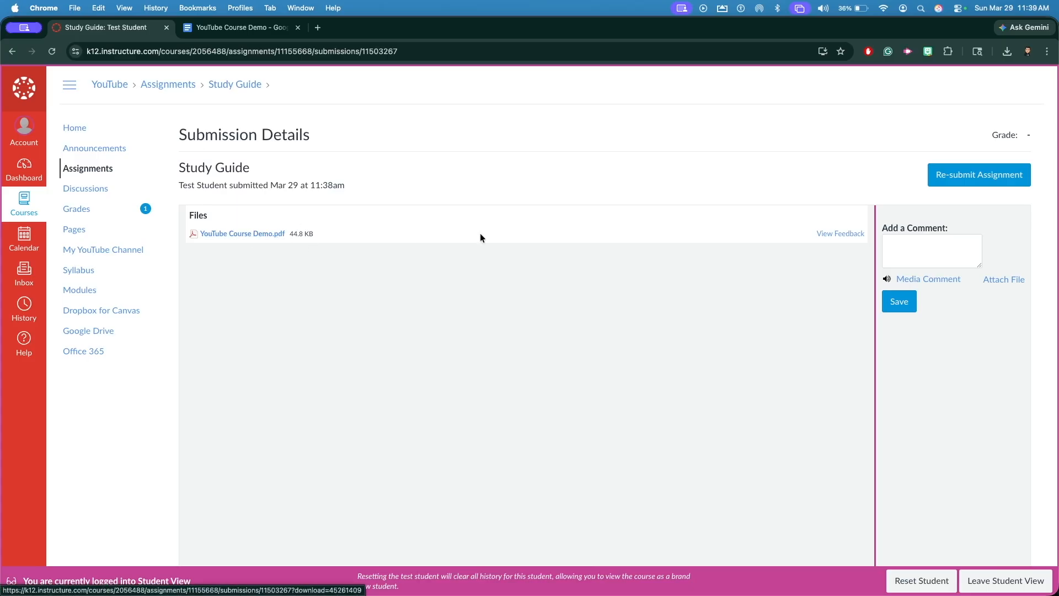
click(855, 233)
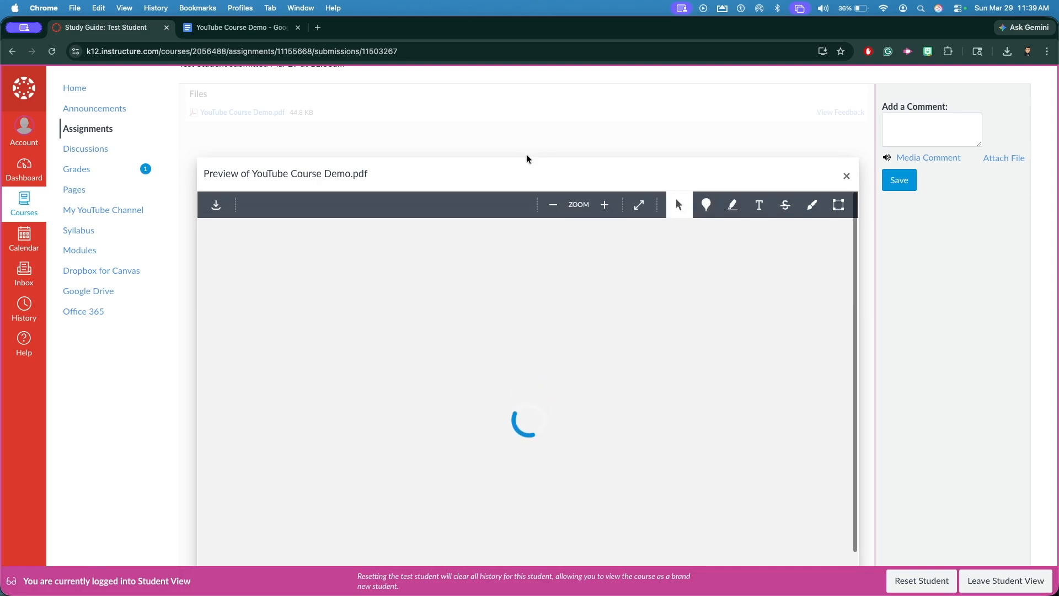
drag(530, 171, 526, 119)
scroll(564, 297, down, 2)
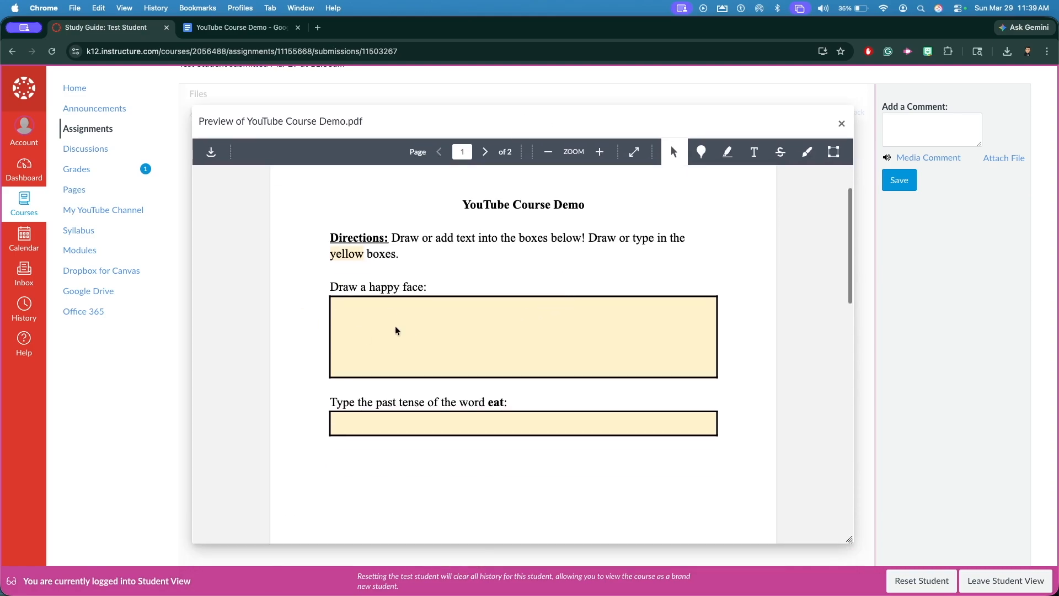
scroll(367, 300, up, 2)
click(842, 124)
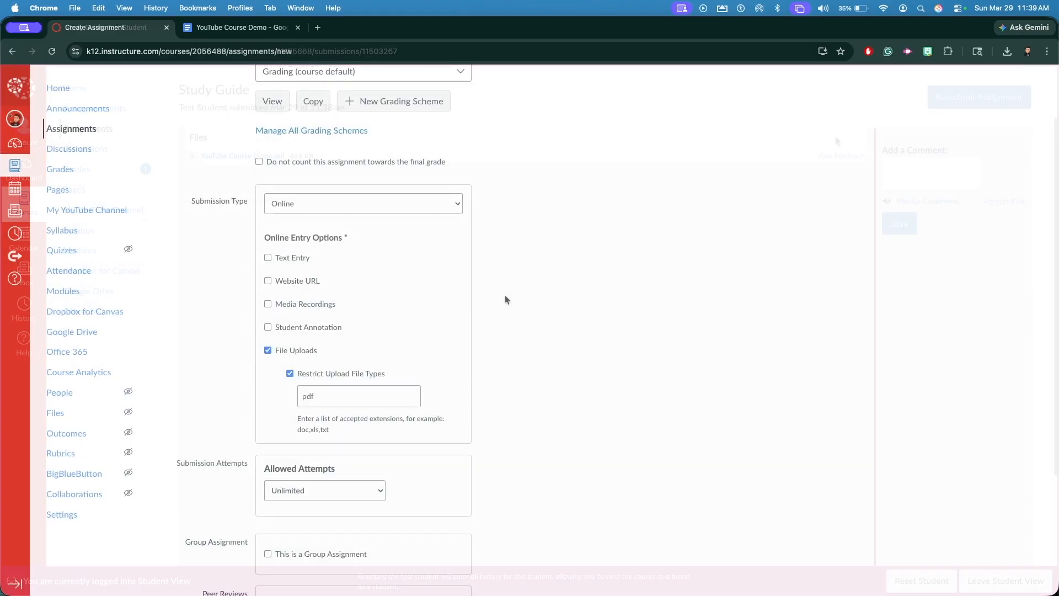
In the new assignment form, enable Text Entry, Website URL and File Uploads, restricting uploads to pdf, docx
click(268, 351)
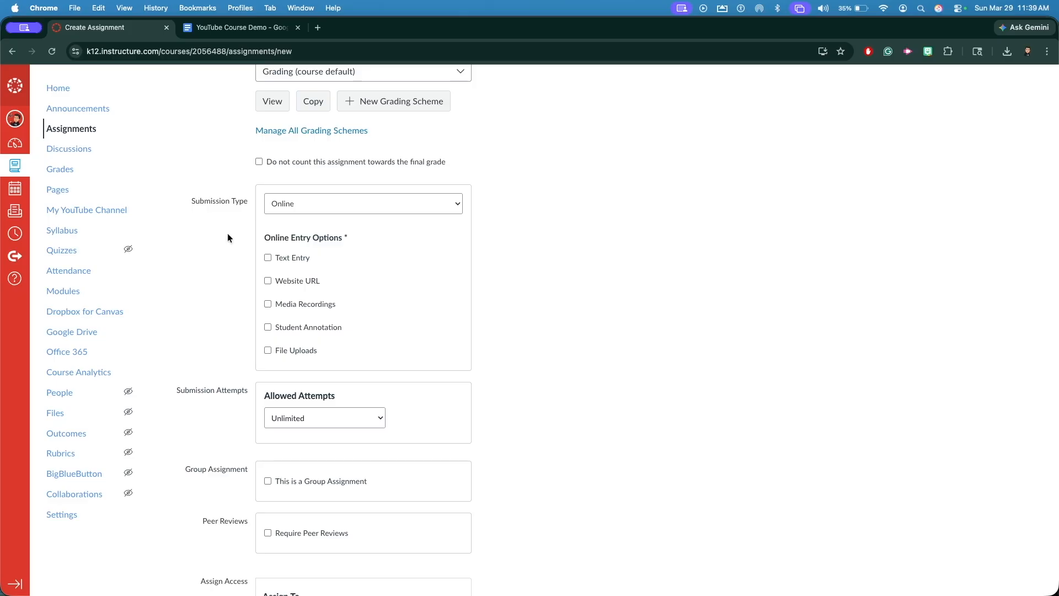
click(268, 257)
click(268, 281)
click(268, 350)
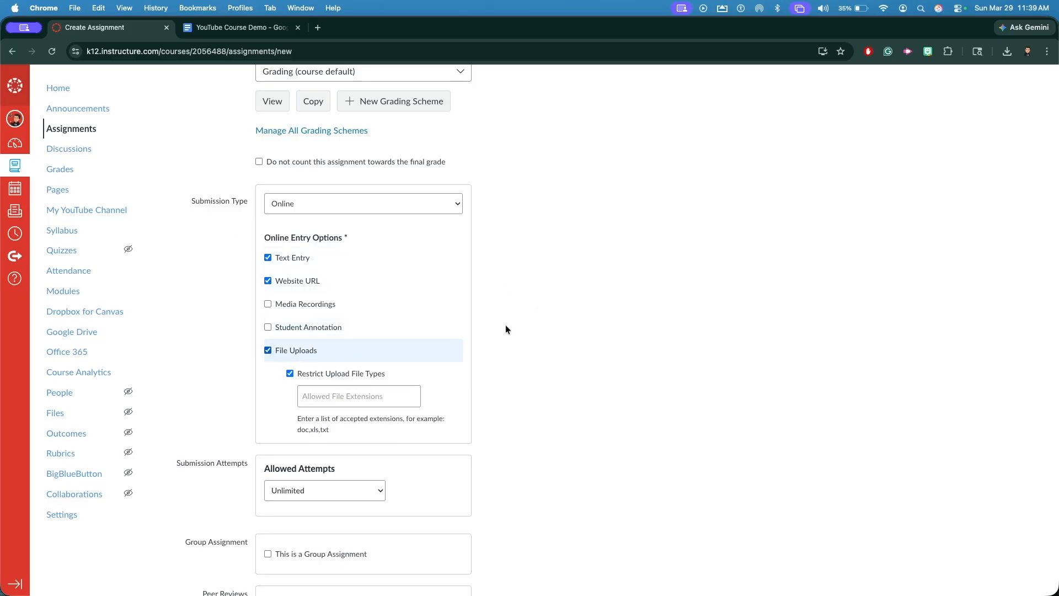
click(382, 396)
text(pdf)
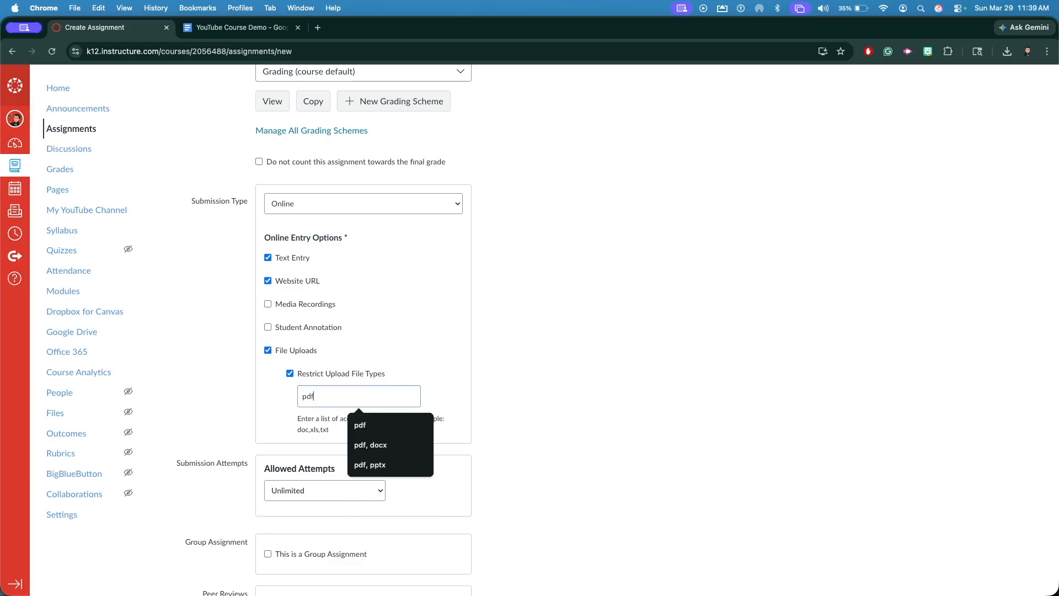
click(420, 433)
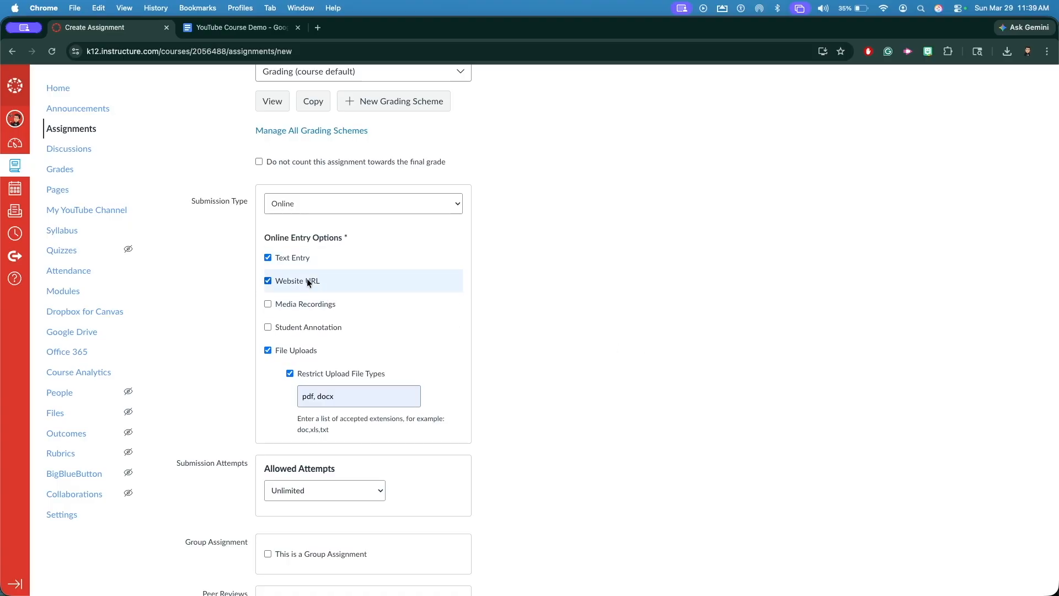
click(195, 25)
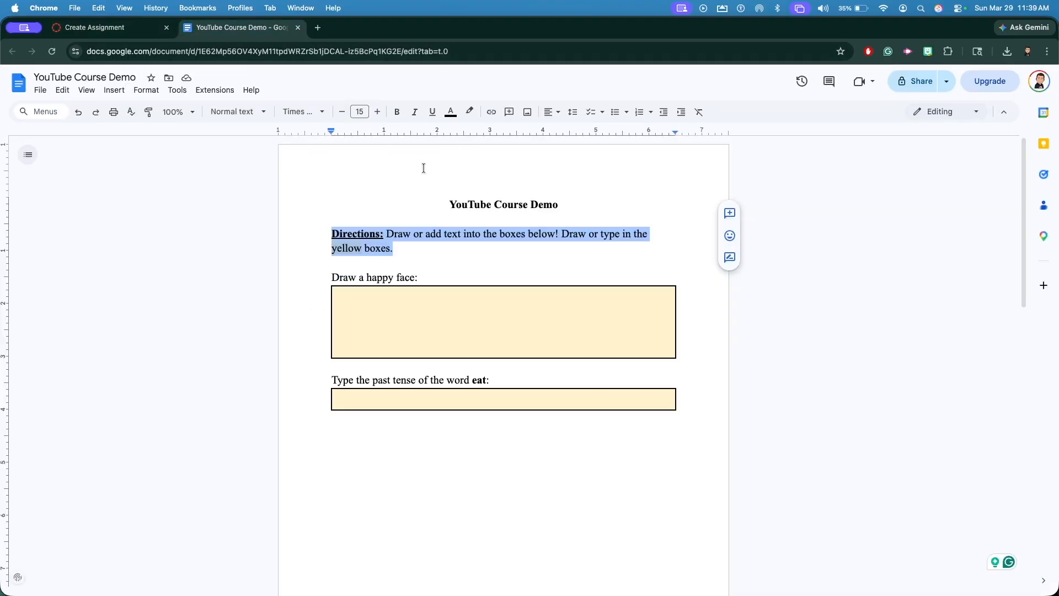
click(147, 28)
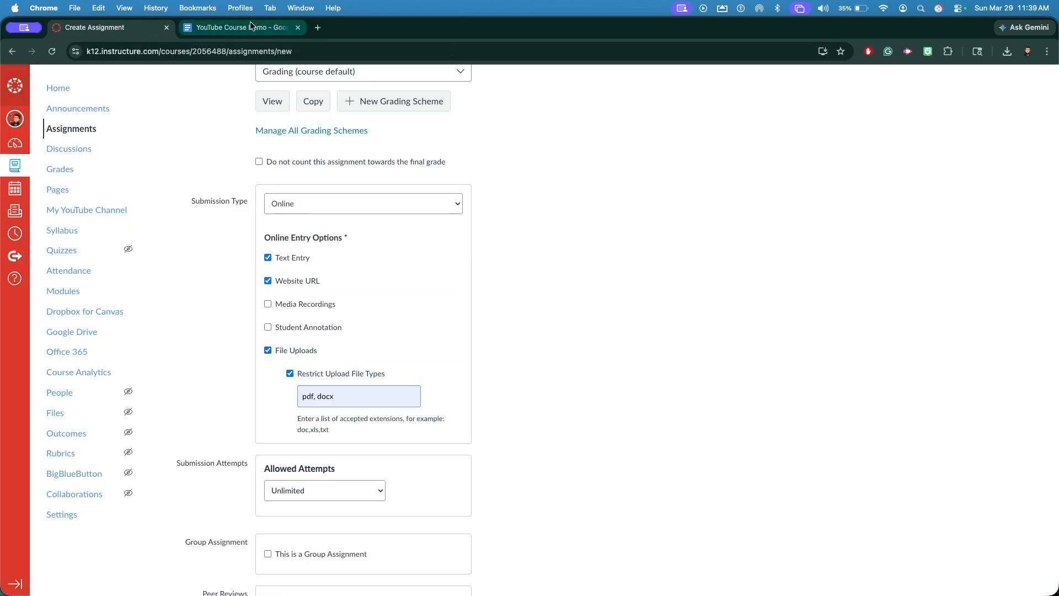
Put Reflection Assignment in the Assessments group, then save and publish it
scroll(601, 280, up, 10)
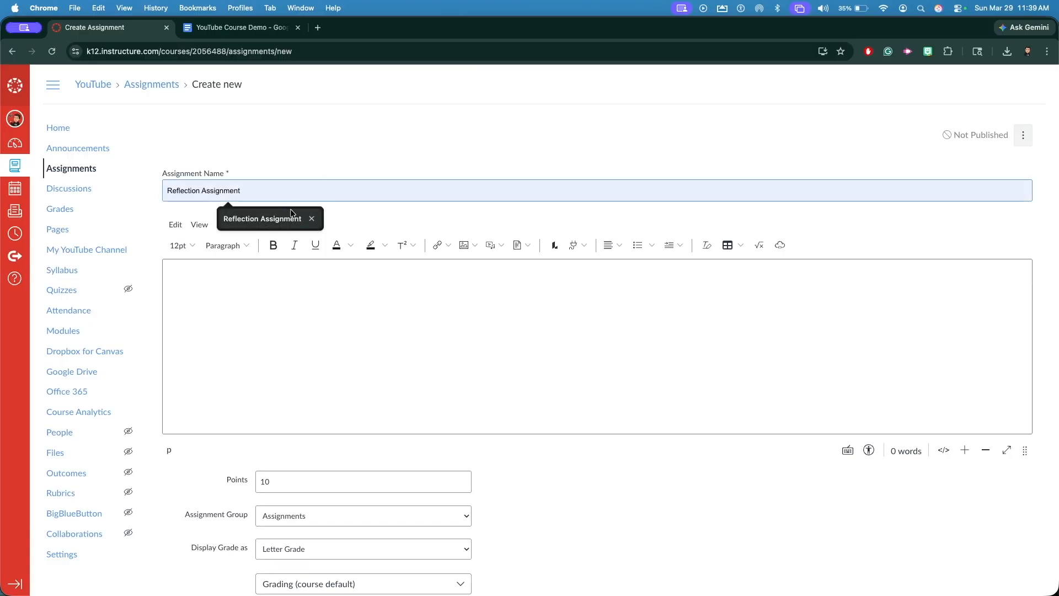
scroll(455, 204, down, 3)
scroll(433, 245, down, 2)
click(367, 273)
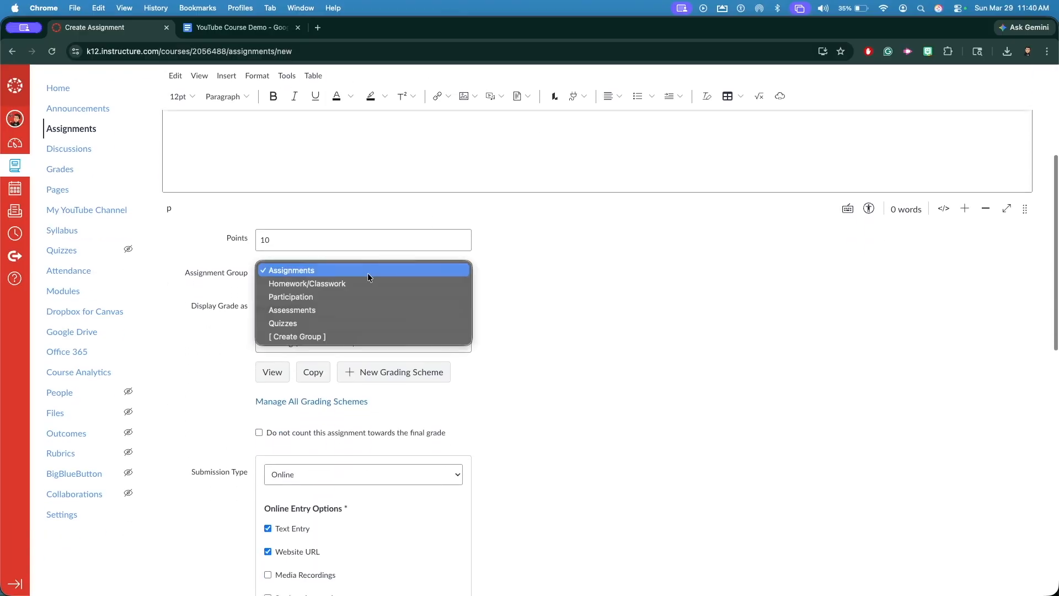
click(390, 308)
scroll(616, 252, down, 2)
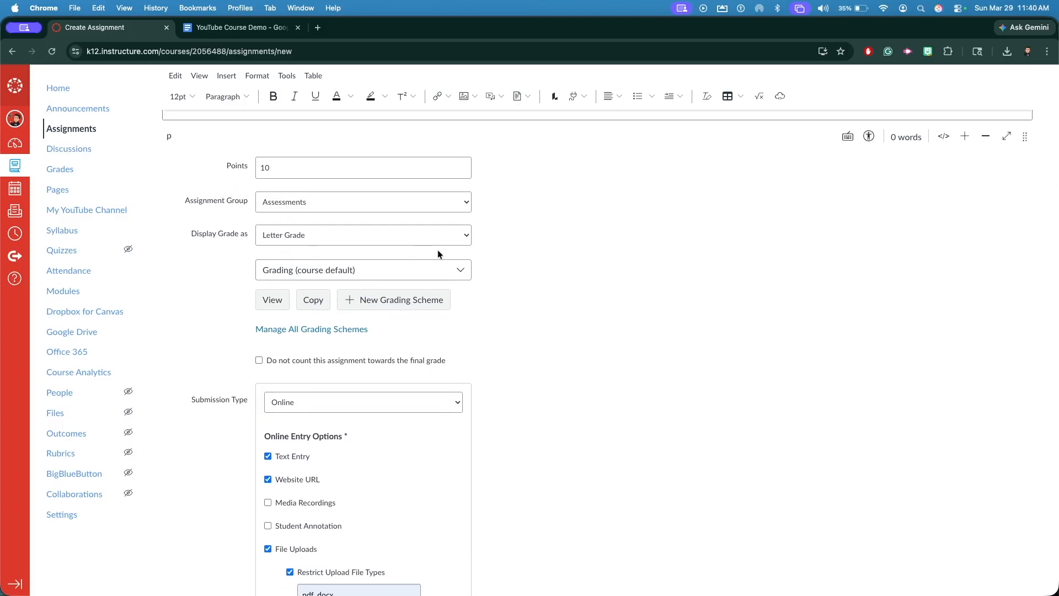
scroll(476, 252, down, 5)
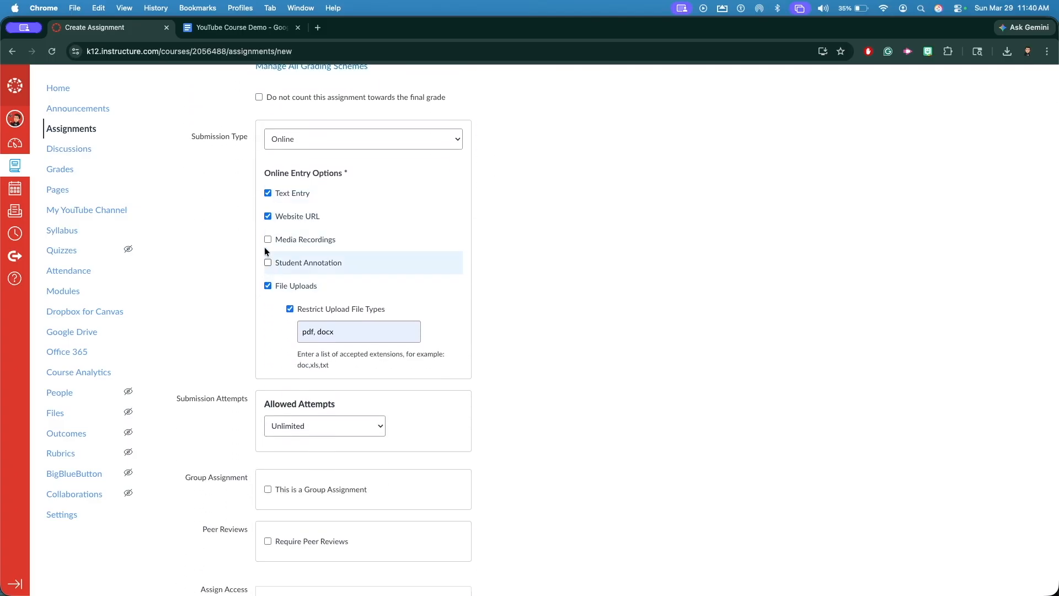
scroll(325, 319, down, 6)
click(942, 553)
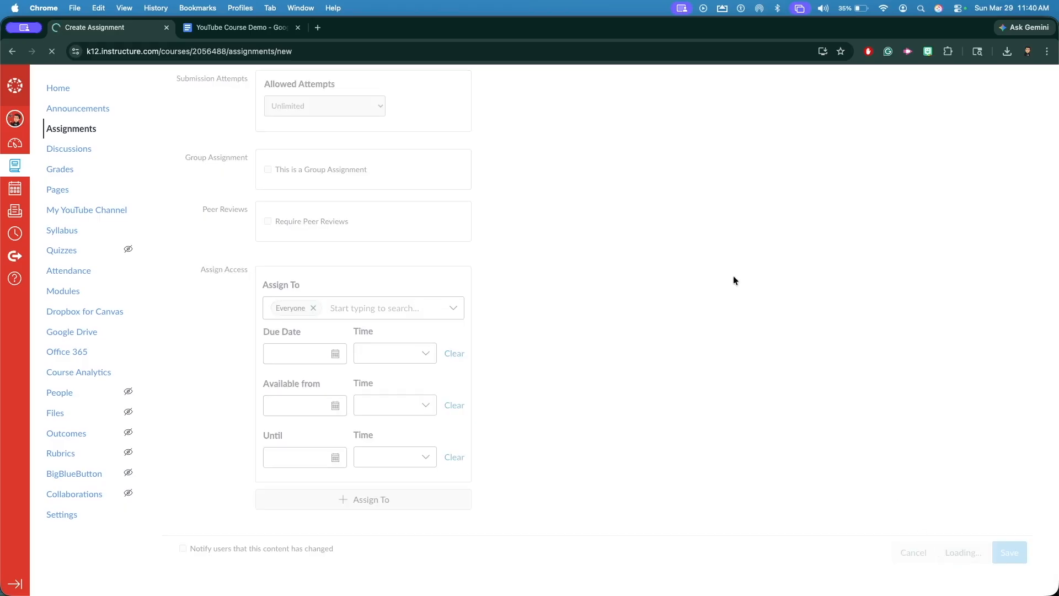
View Reflection Assignment as a student, check its accepted submission types and start the assignment
drag(208, 229, 431, 233)
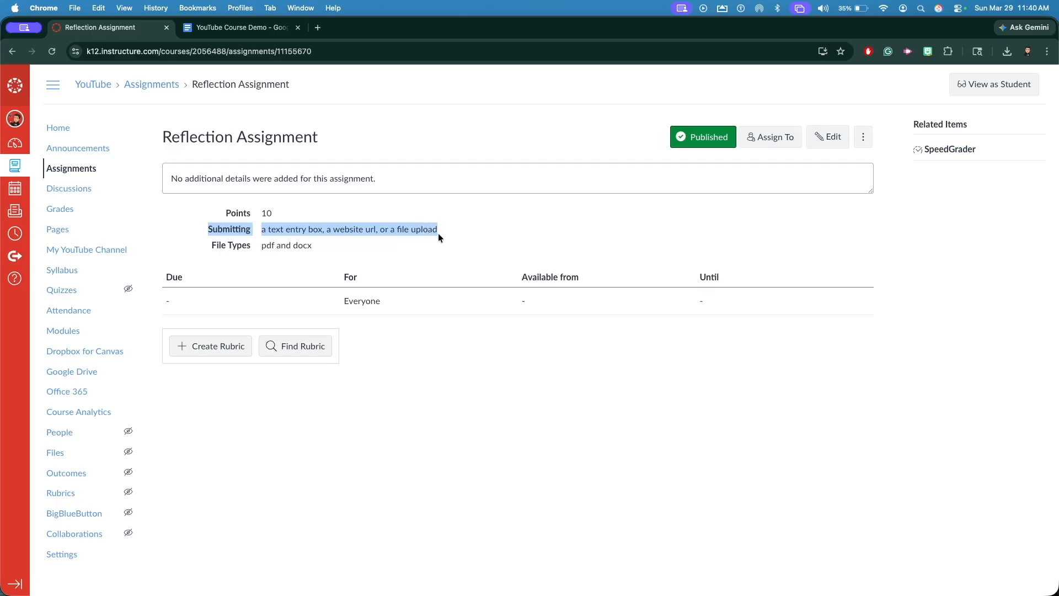
click(440, 236)
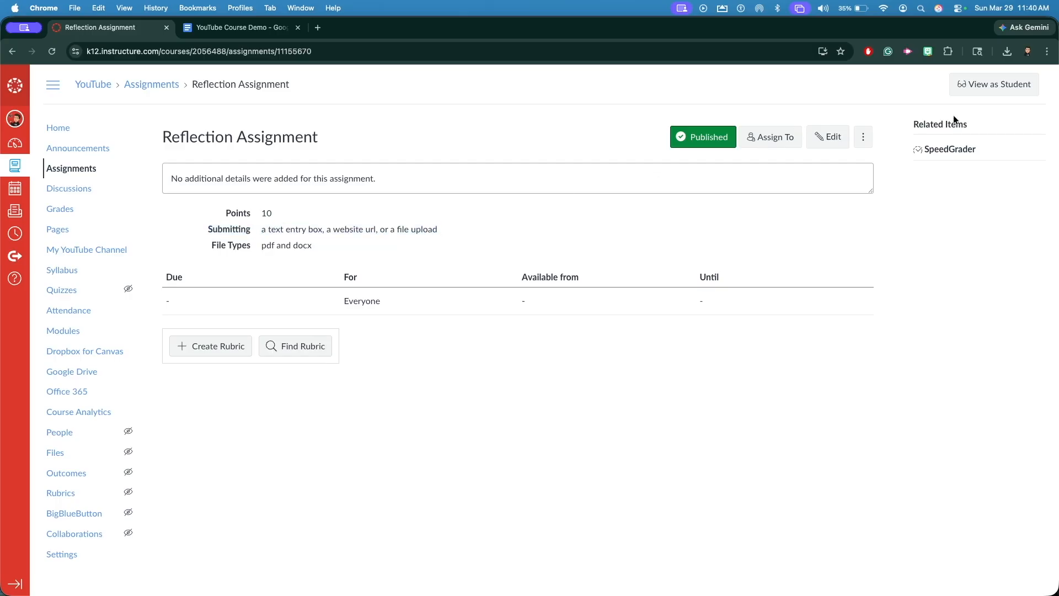
click(1004, 92)
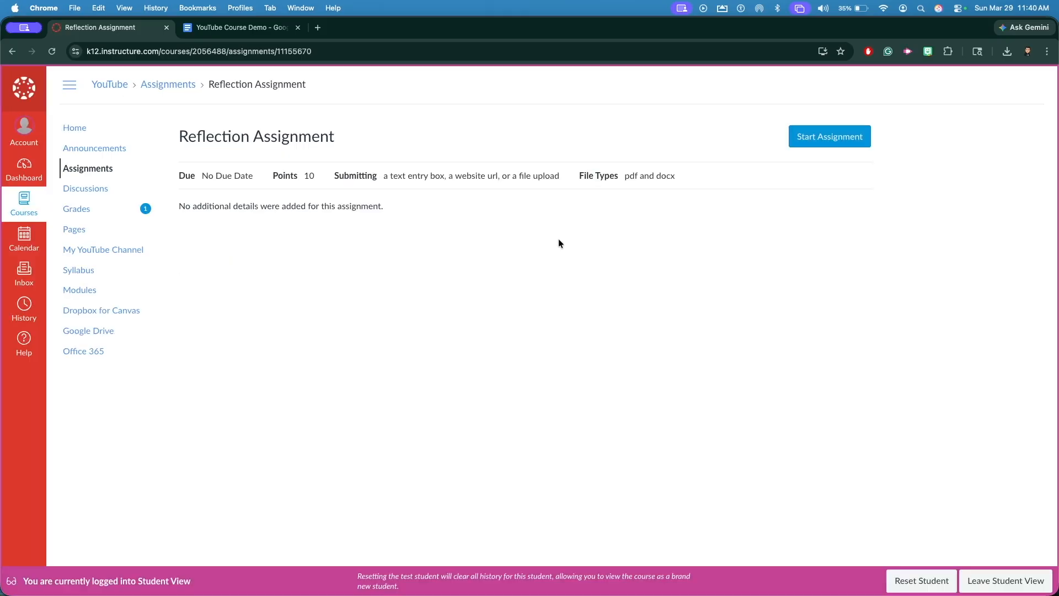
drag(333, 175, 575, 175)
click(846, 138)
scroll(844, 140, down, 2)
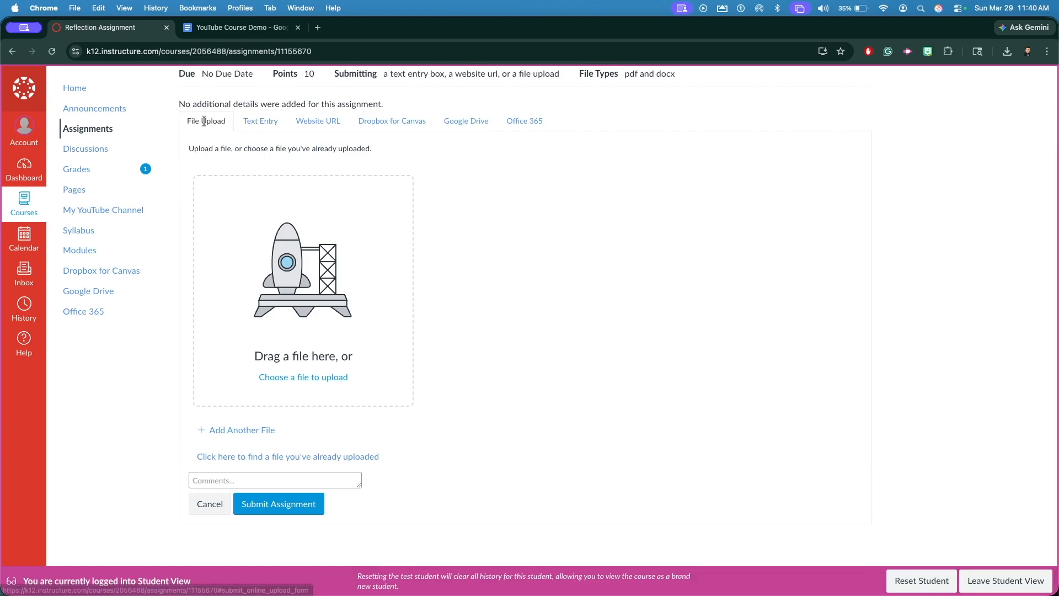
Look through the Text Entry, Website URL and File Upload submission forms of Reflection Assignment
click(264, 121)
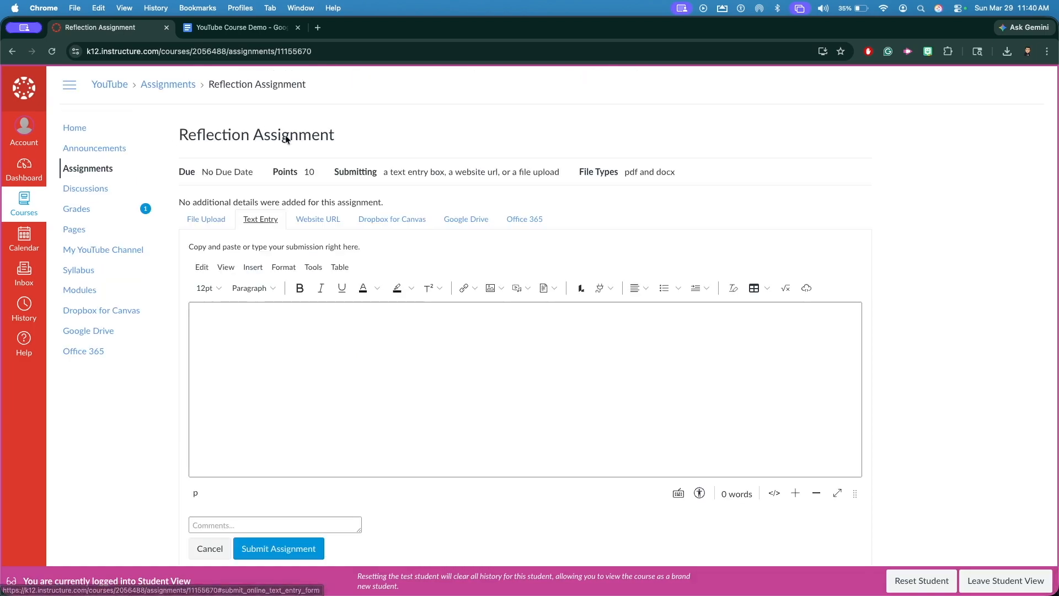
click(303, 219)
click(205, 218)
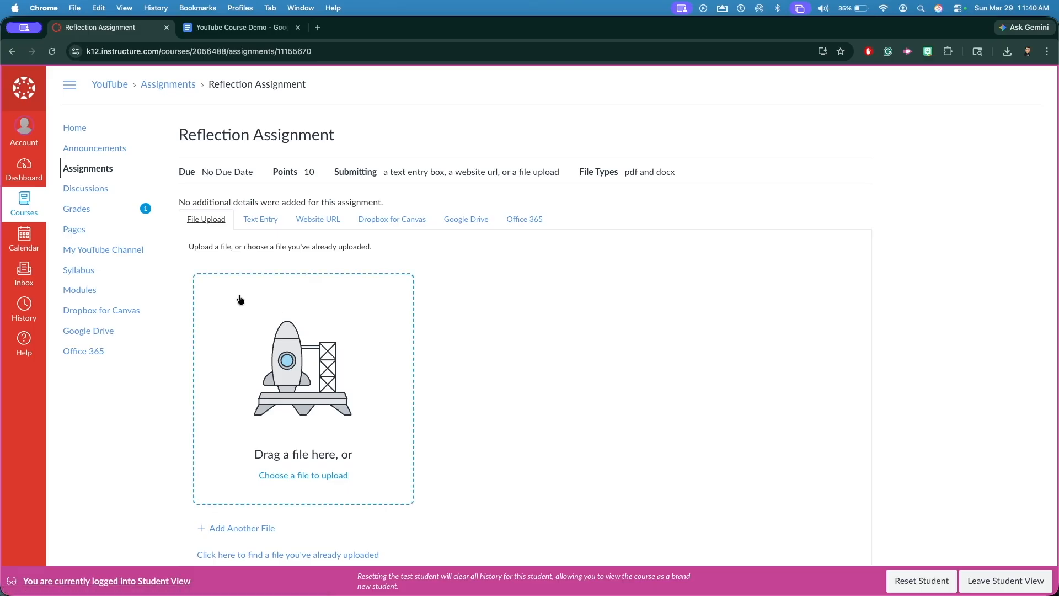
click(261, 219)
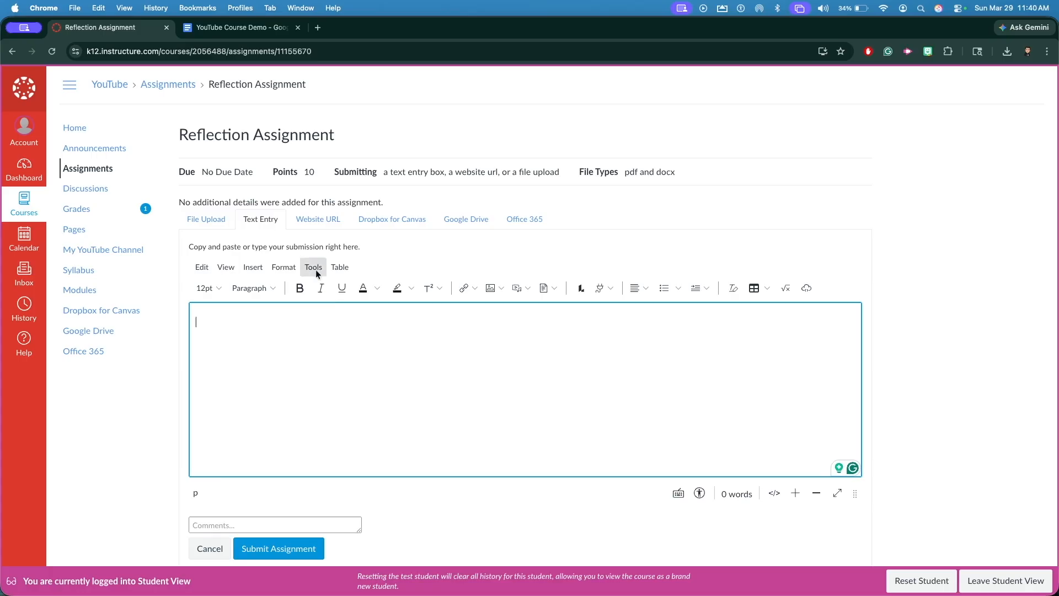
click(326, 228)
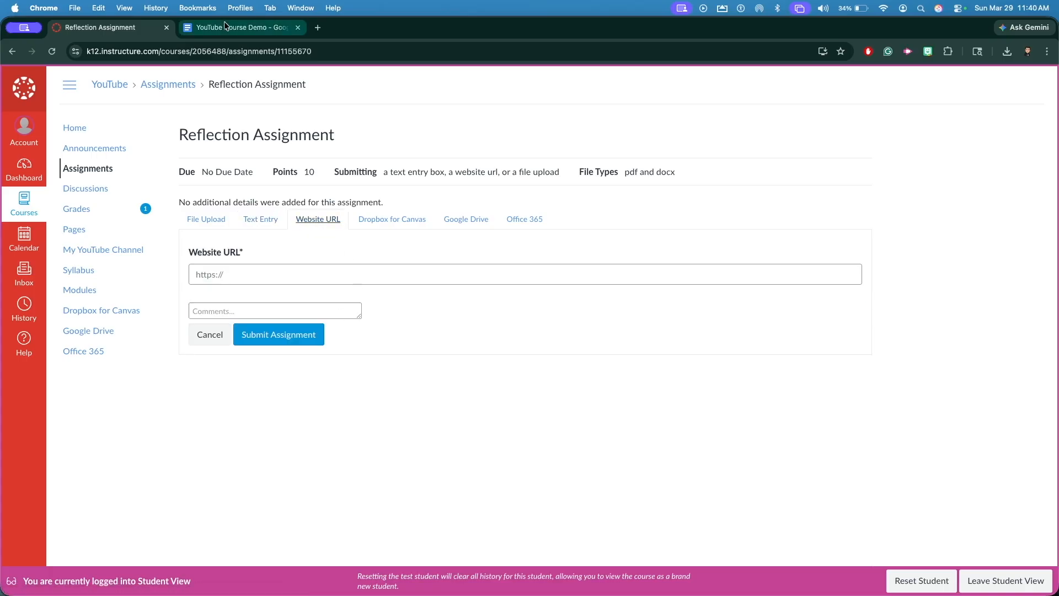
Switch to the YouTube Course Demo document in Google Docs and examine its title and directions
click(225, 28)
click(391, 198)
drag(390, 199, 508, 248)
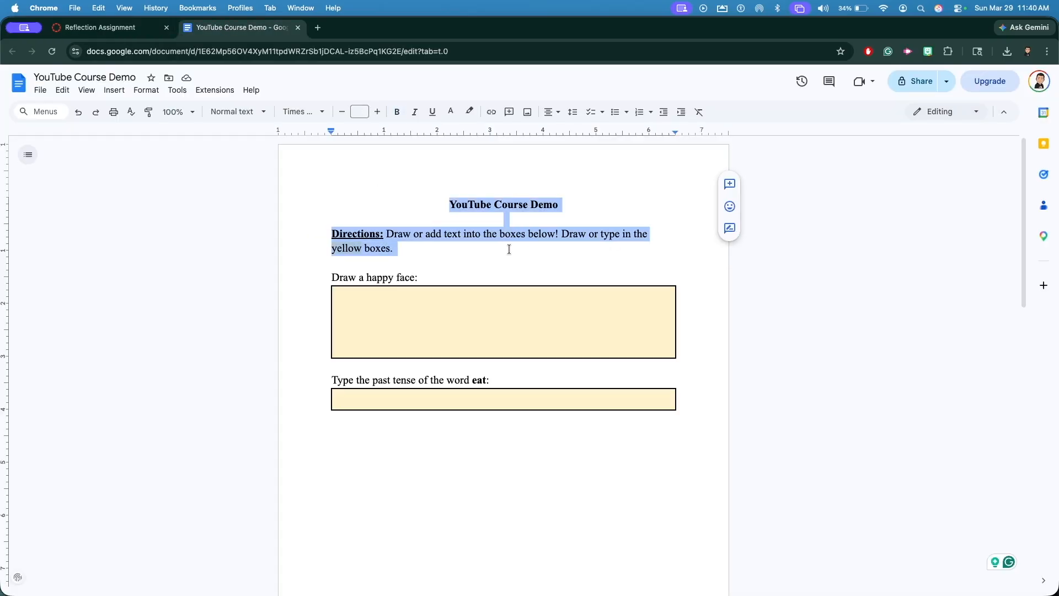
click(503, 249)
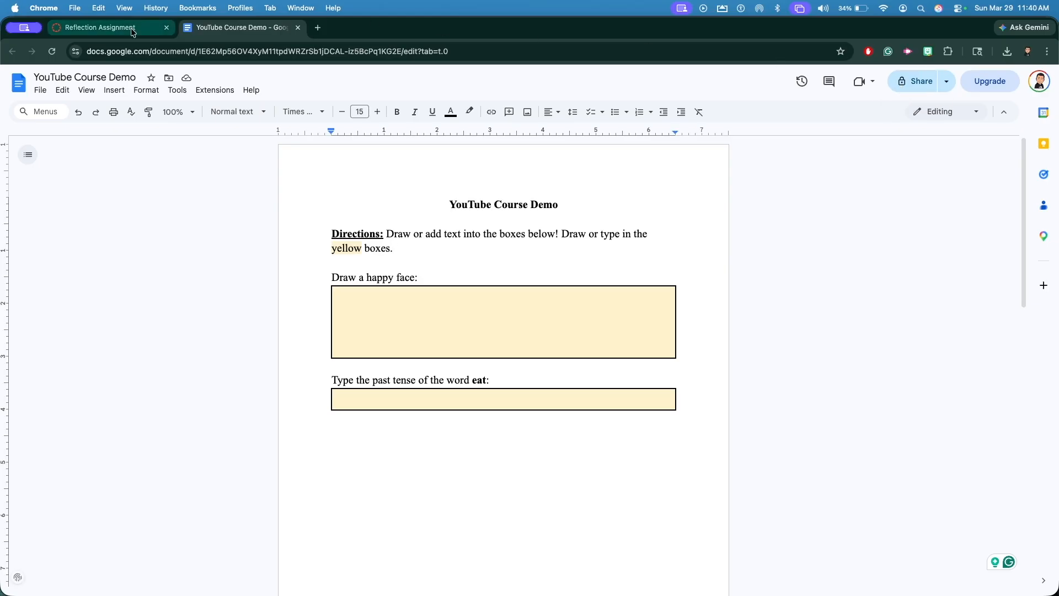
Return to Canvas, submit "Tesing 123" as a text entry for Reflection Assignment and open the submission details
click(102, 27)
click(256, 221)
click(307, 317)
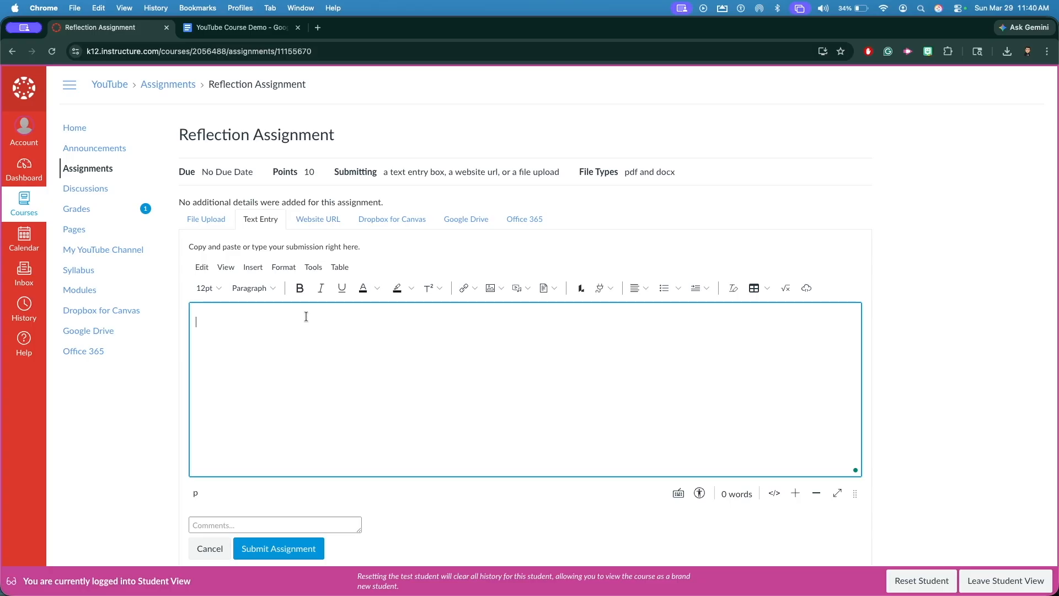
text(Tesing 123)
scroll(333, 366, down, 2)
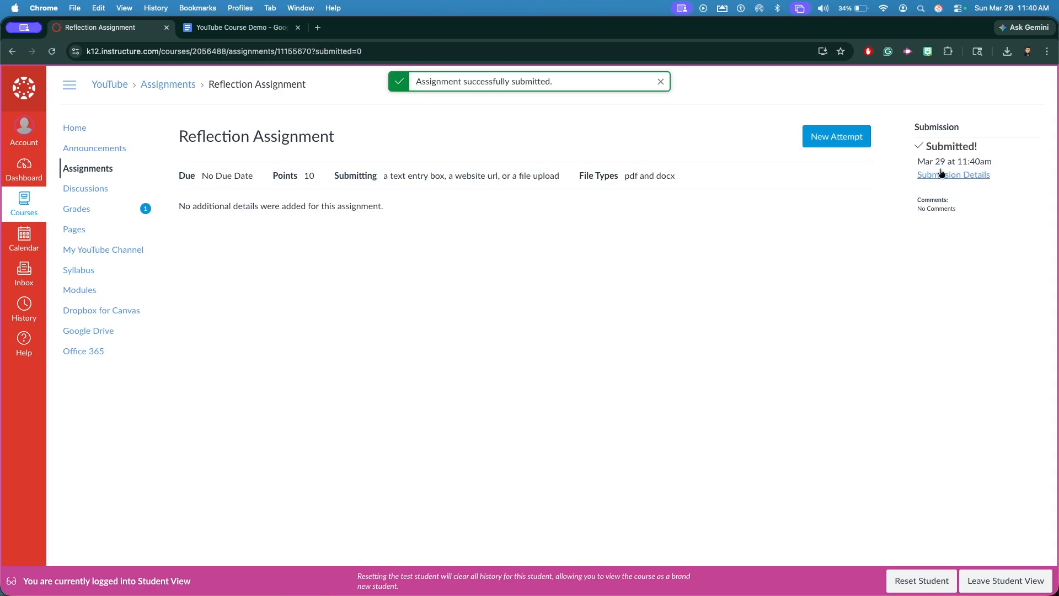
drag(329, 174, 554, 171)
click(669, 177)
click(936, 175)
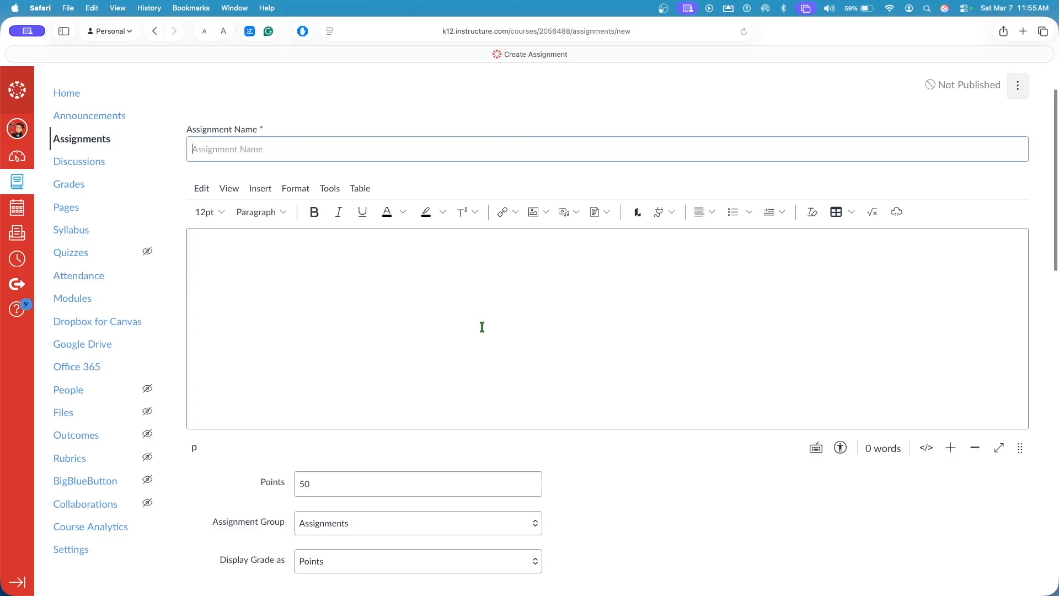
In a new assignment form, set the submission type to External Tool and browse the available tools, closing the list without choosing one
scroll(482, 329, down, 5)
scroll(484, 331, down, 1)
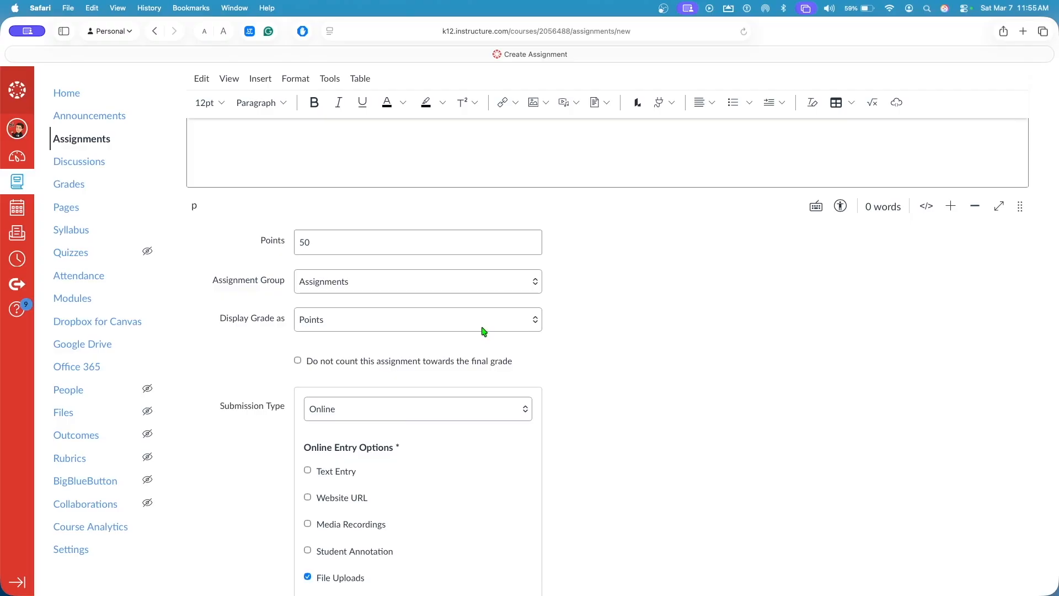
click(472, 409)
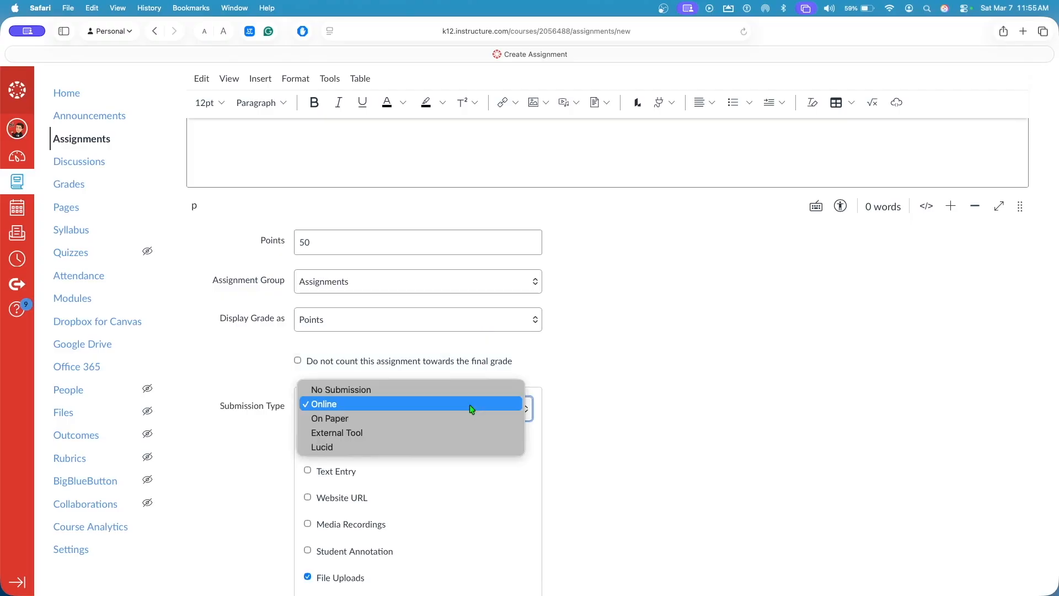
click(456, 432)
scroll(454, 433, down, 3)
click(502, 362)
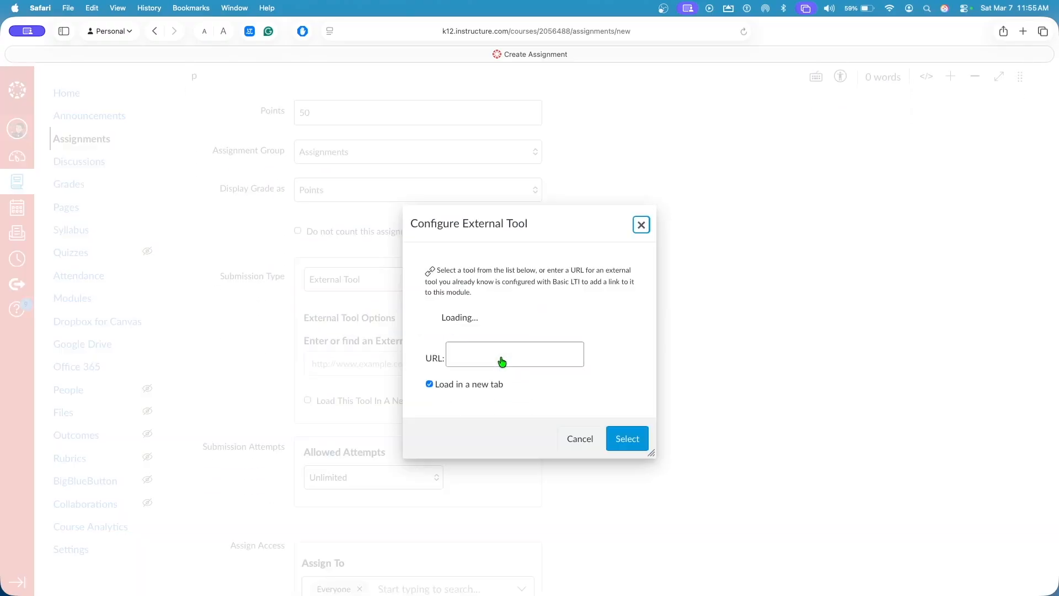
scroll(505, 353, down, 5)
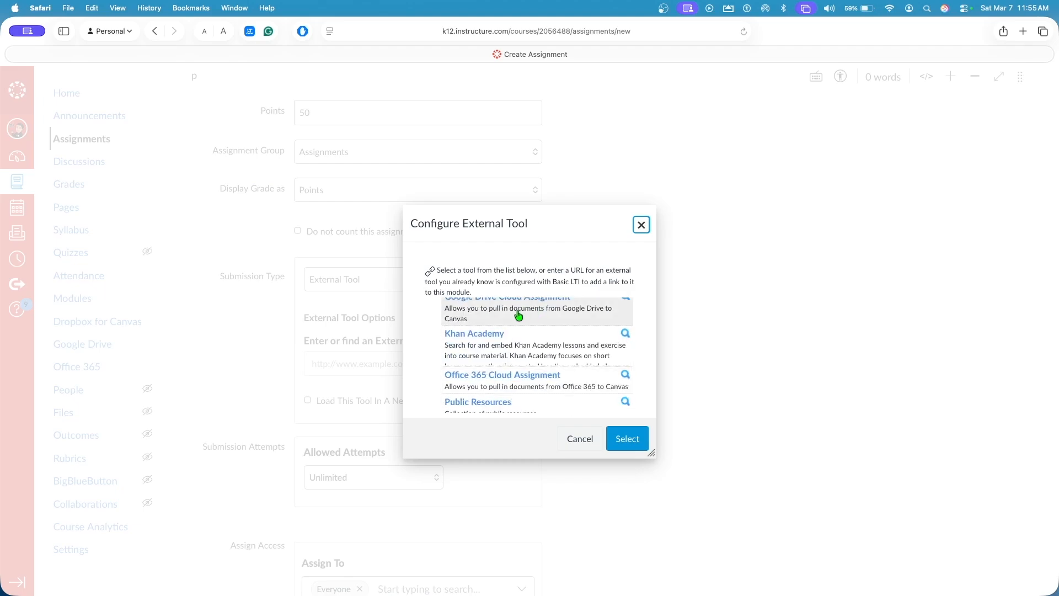
scroll(521, 318, up, 1)
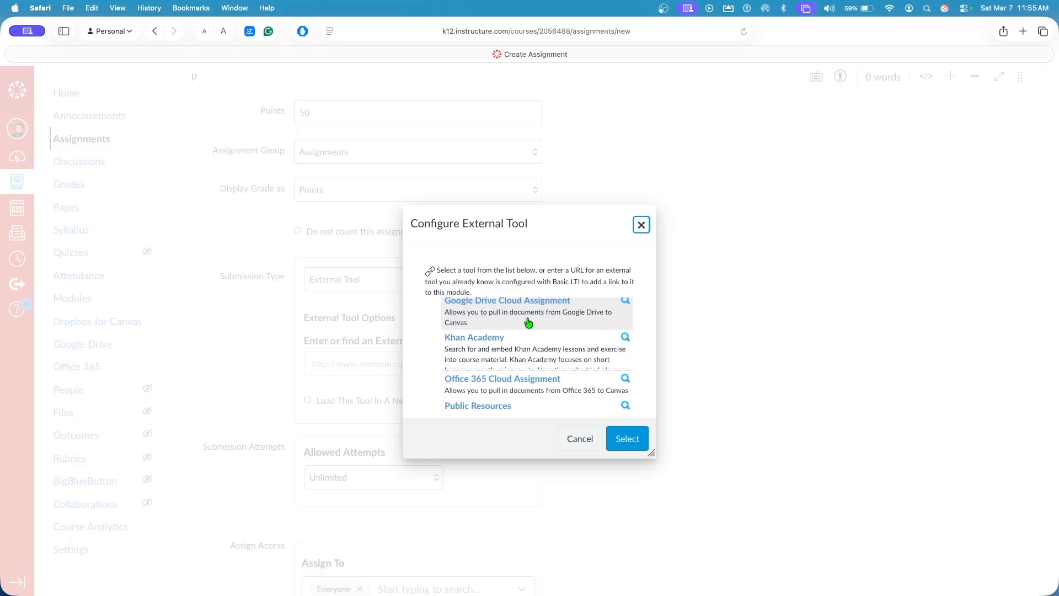
click(641, 226)
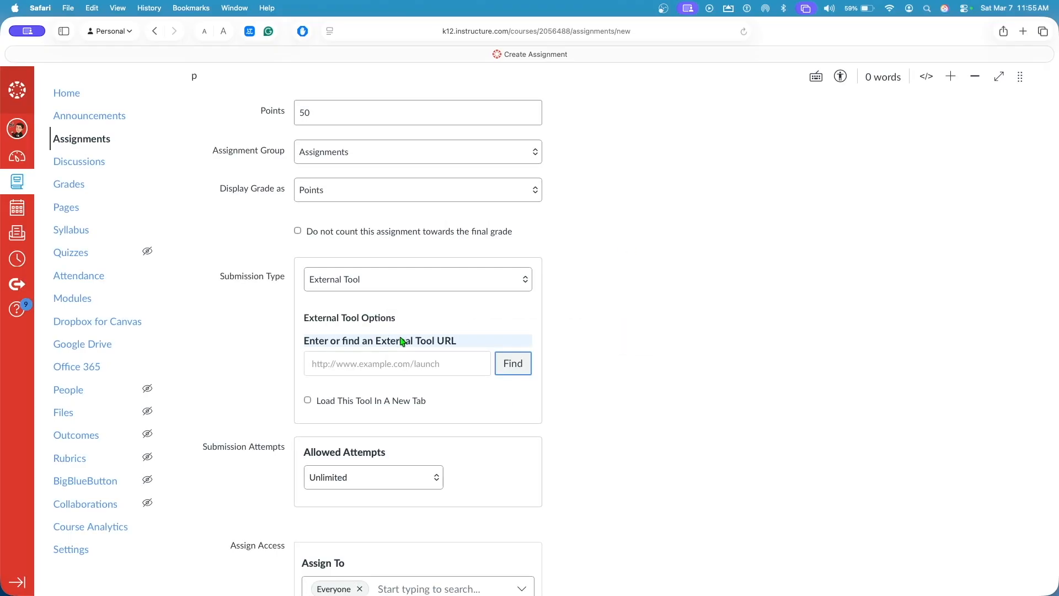
Reopen the external tool finder, look through all listed tools and the URL field, and cancel without selecting a tool
click(403, 282)
click(403, 277)
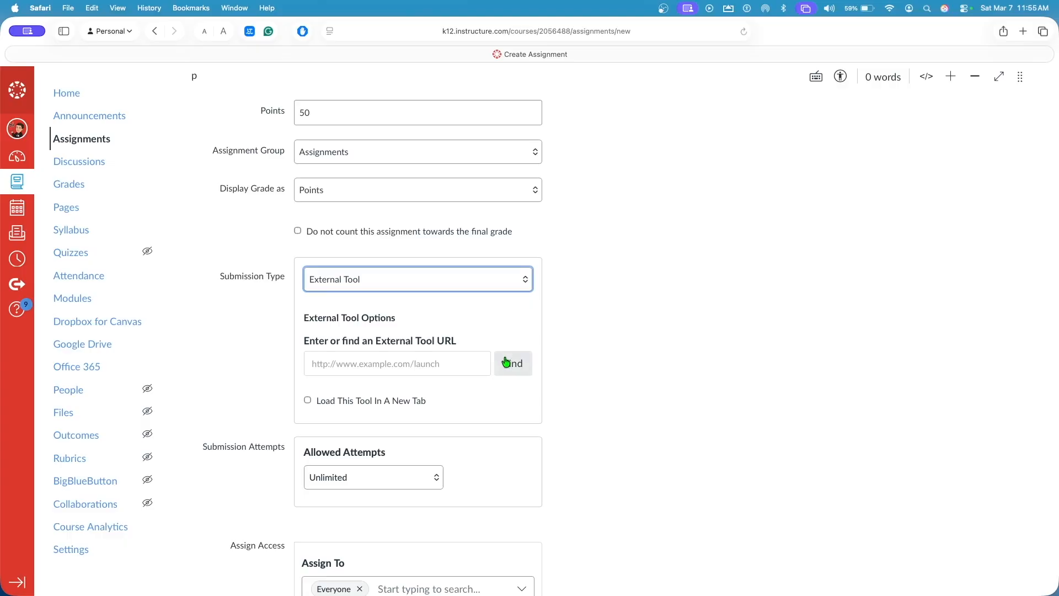
click(505, 362)
scroll(537, 347, down, 1)
scroll(534, 334, up, 1)
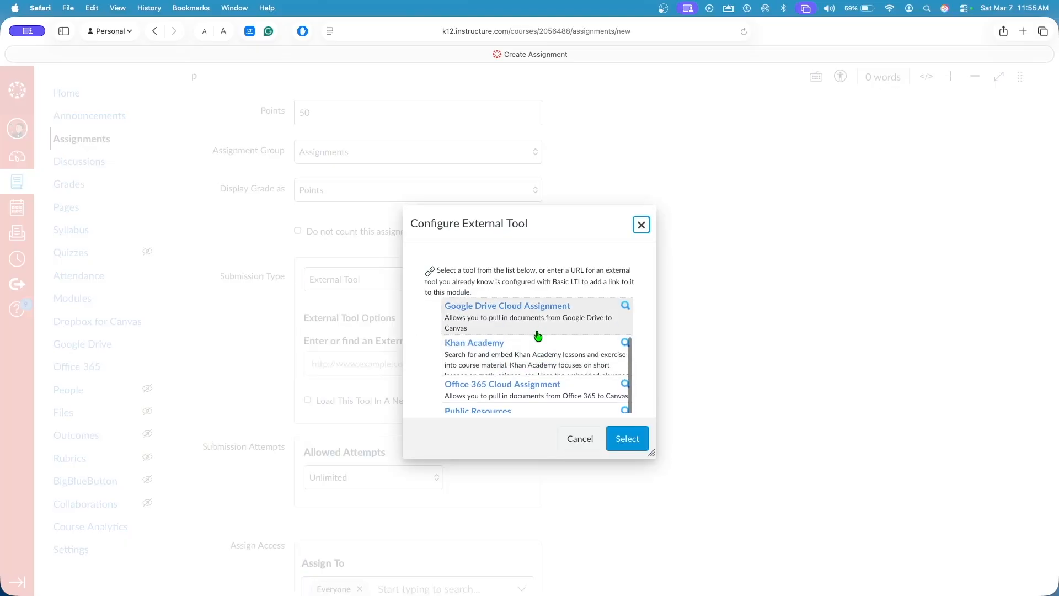
scroll(533, 332, down, 5)
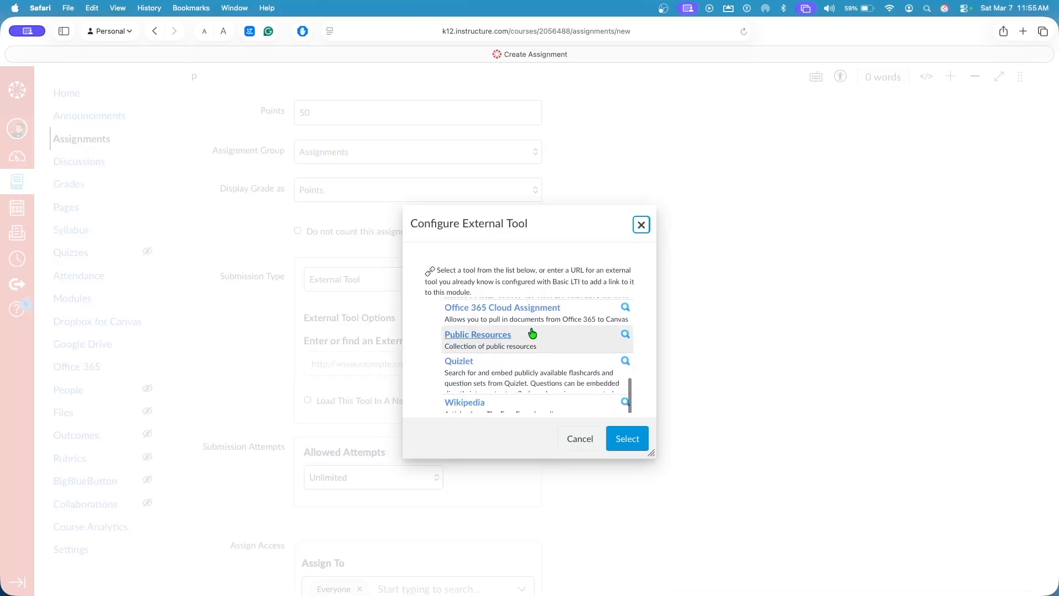
click(528, 393)
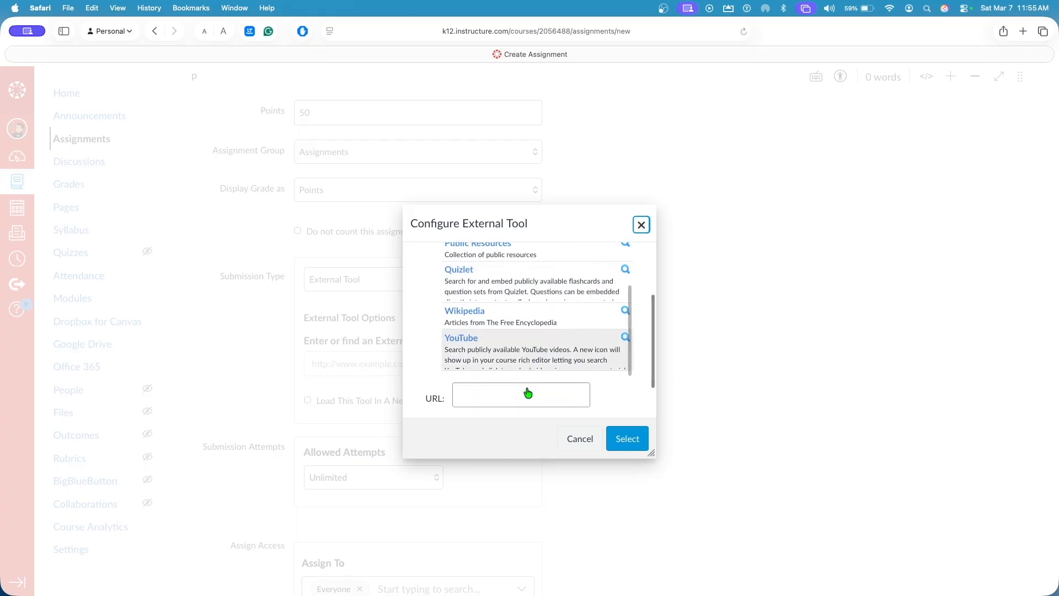
scroll(535, 346, up, 5)
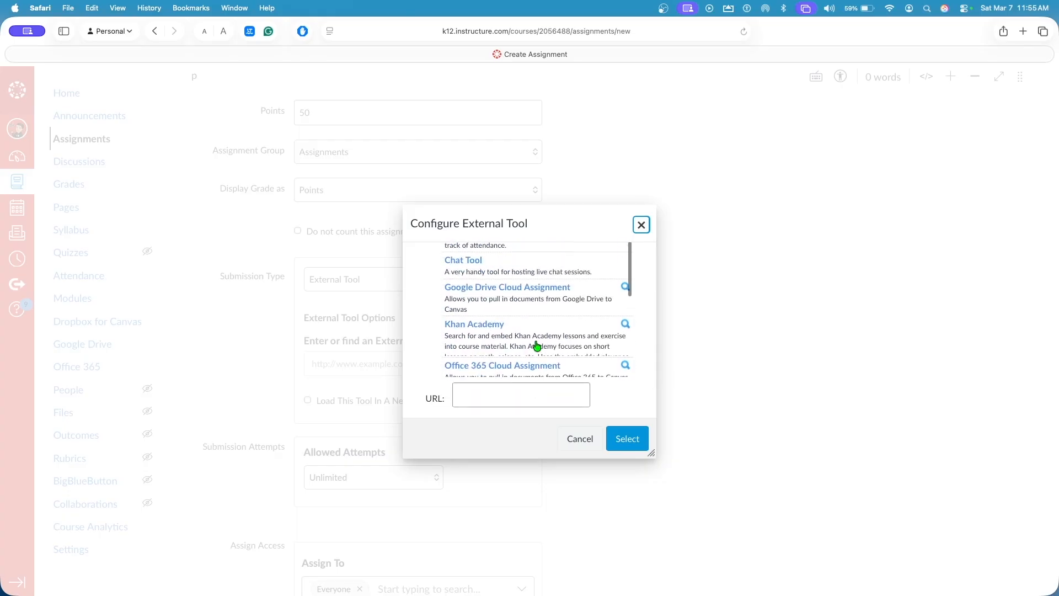
click(576, 445)
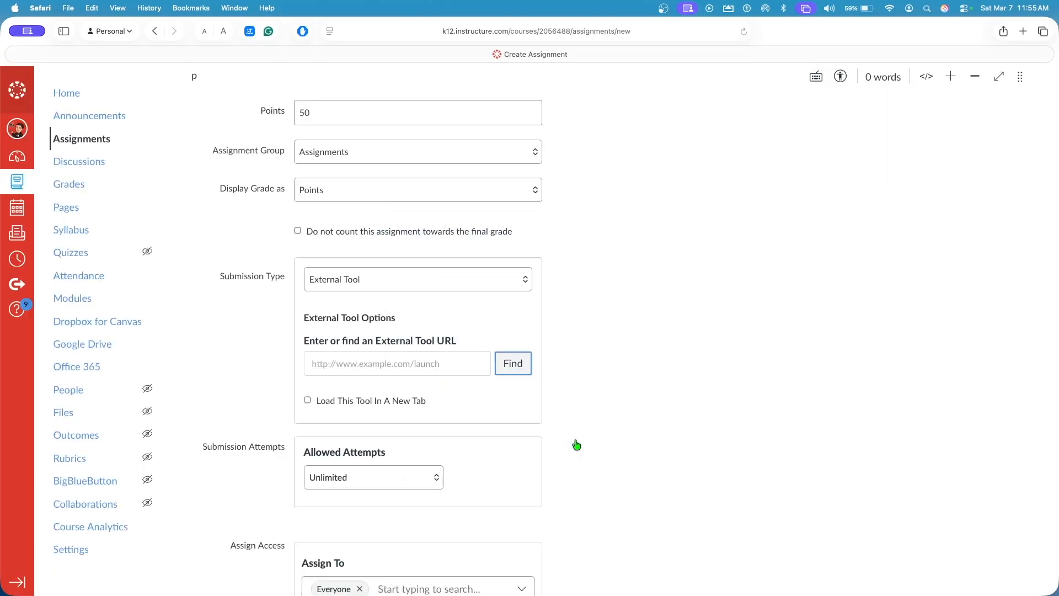
Toggle loading the external tool in a new tab on and off, and set the submission type to On Paper
click(307, 400)
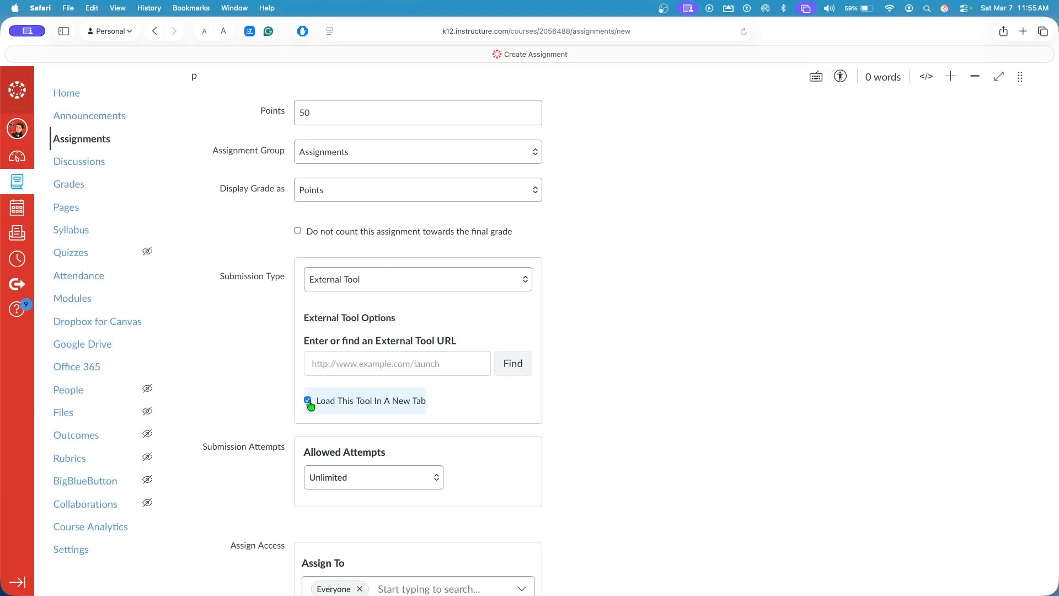
click(311, 405)
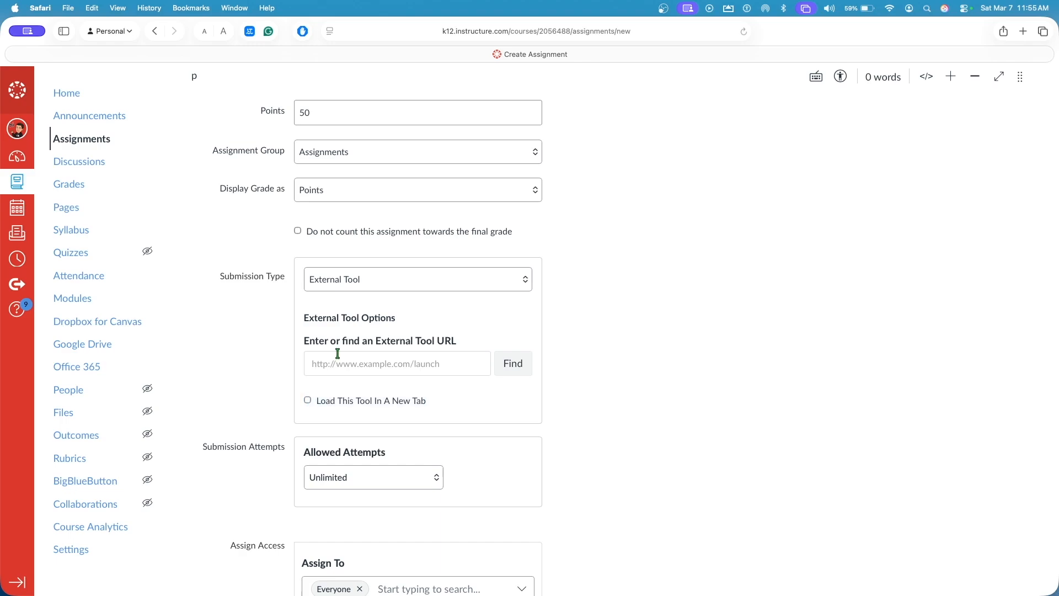
click(343, 282)
click(346, 263)
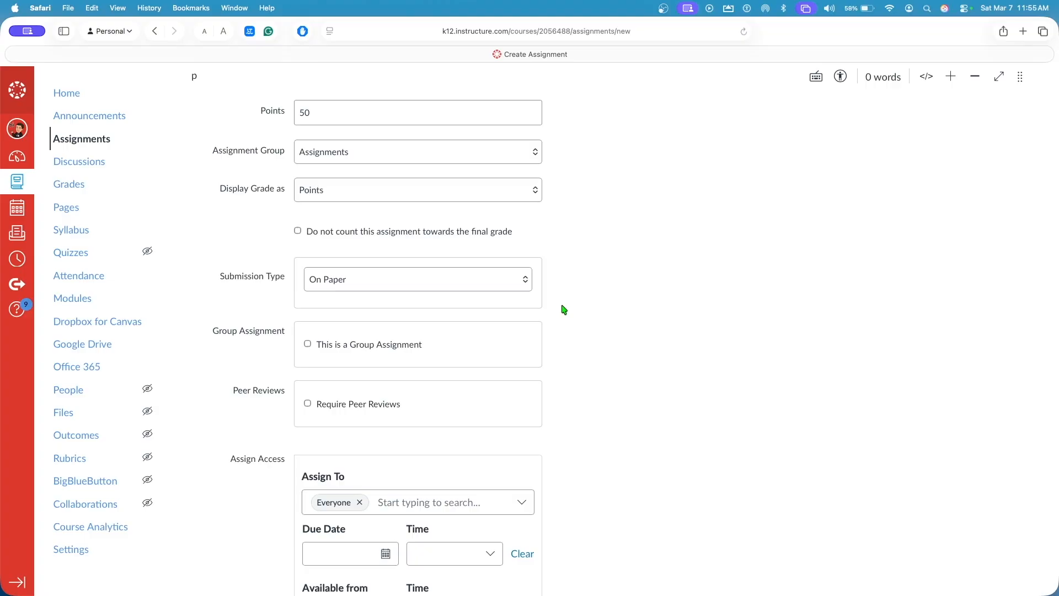
Switch the assignment's submission type to No Submission and back to On Paper
click(481, 284)
click(474, 248)
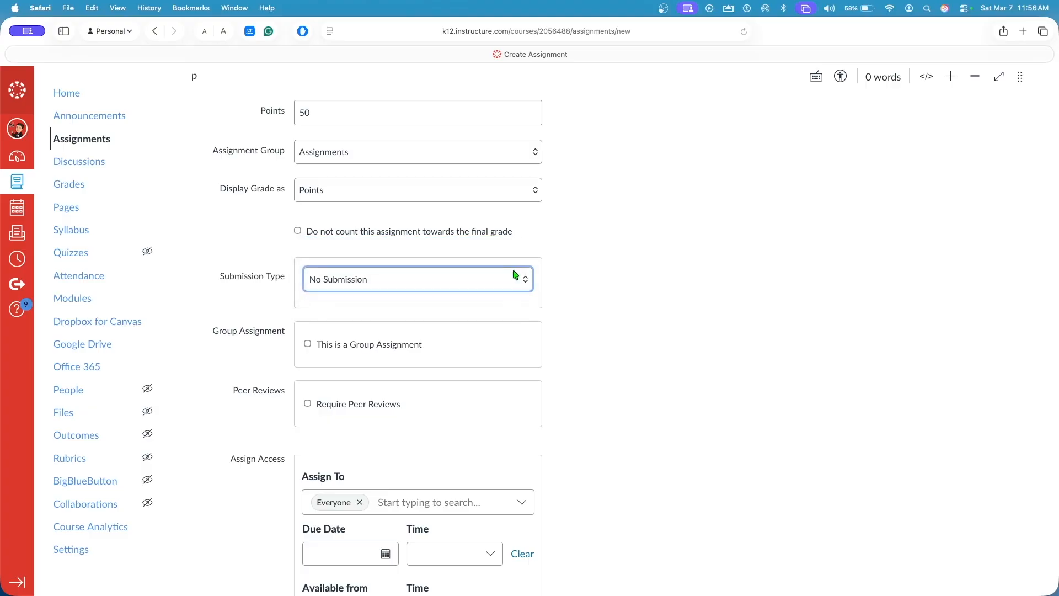
click(514, 276)
click(496, 303)
click(525, 303)
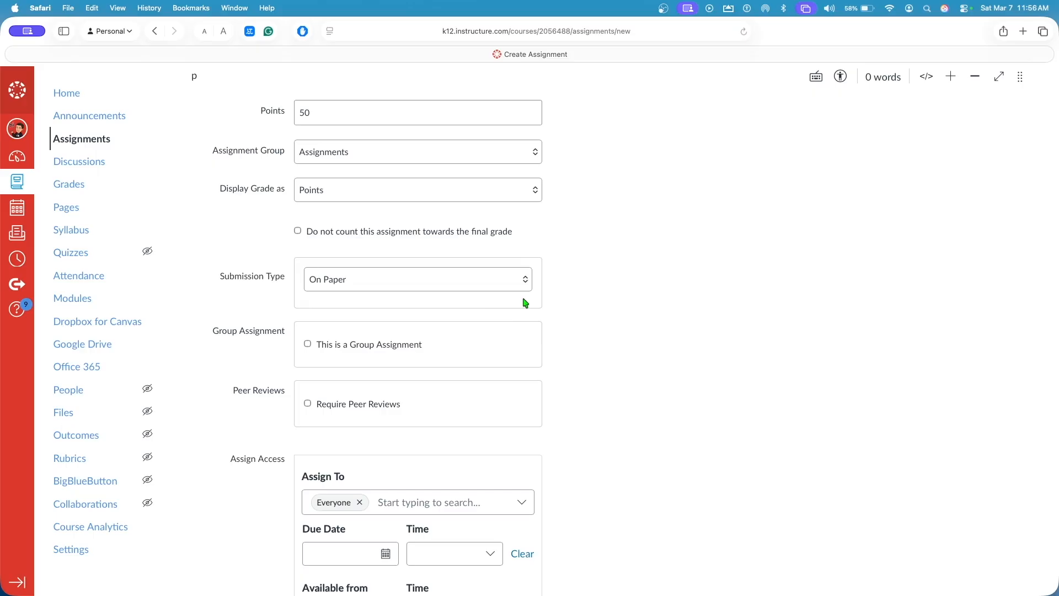
Title the new assignment "Exit Ticket" and enter the description "Submit to me on paper"
scroll(525, 303, up, 6)
click(362, 119)
text(Exit Ticket)
scroll(397, 142, down, 1)
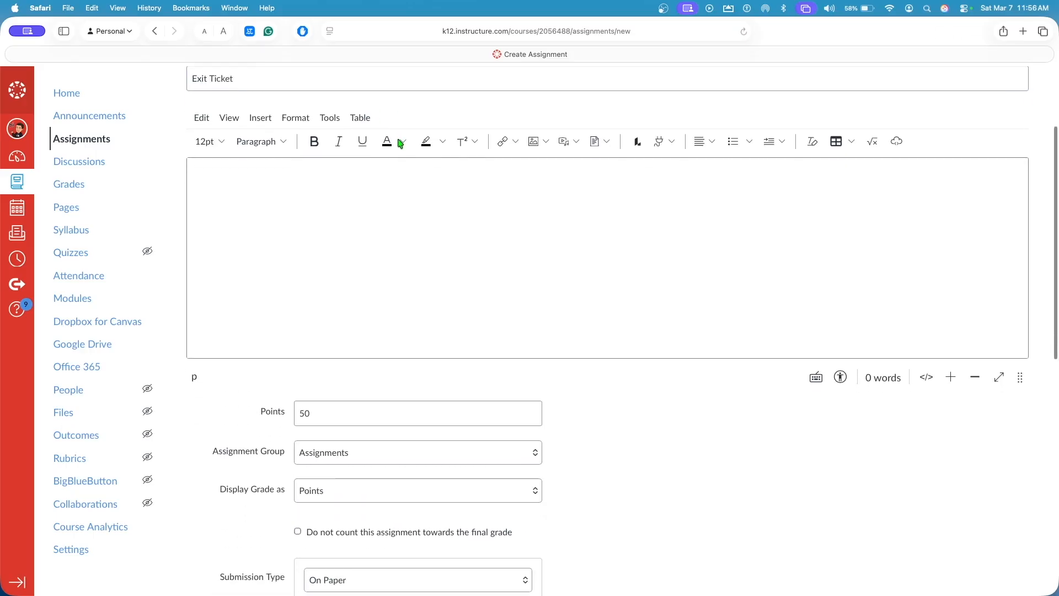
click(374, 184)
text(Sub)
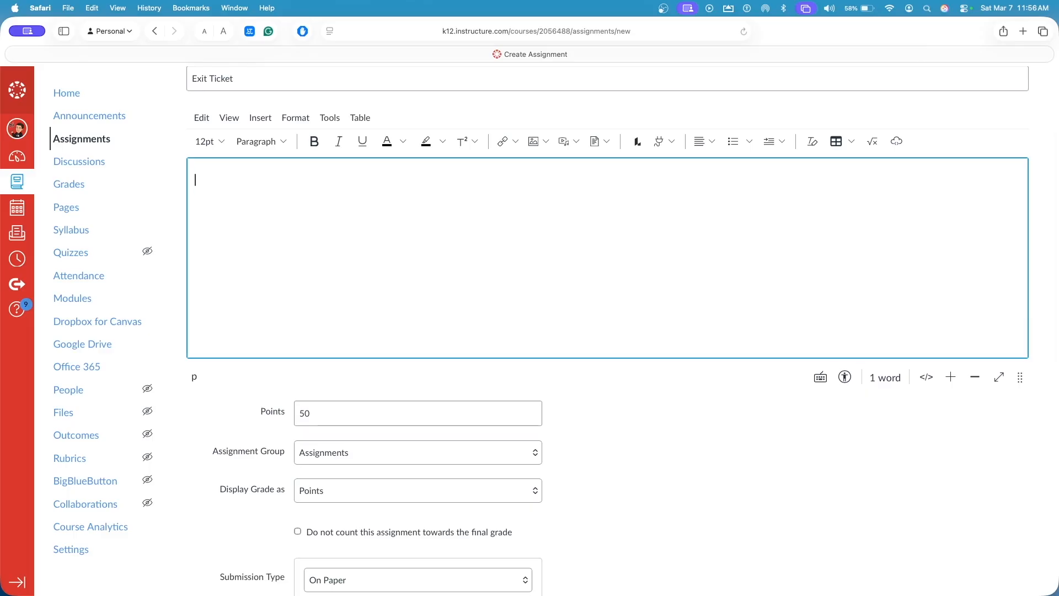
text(mit to me i)
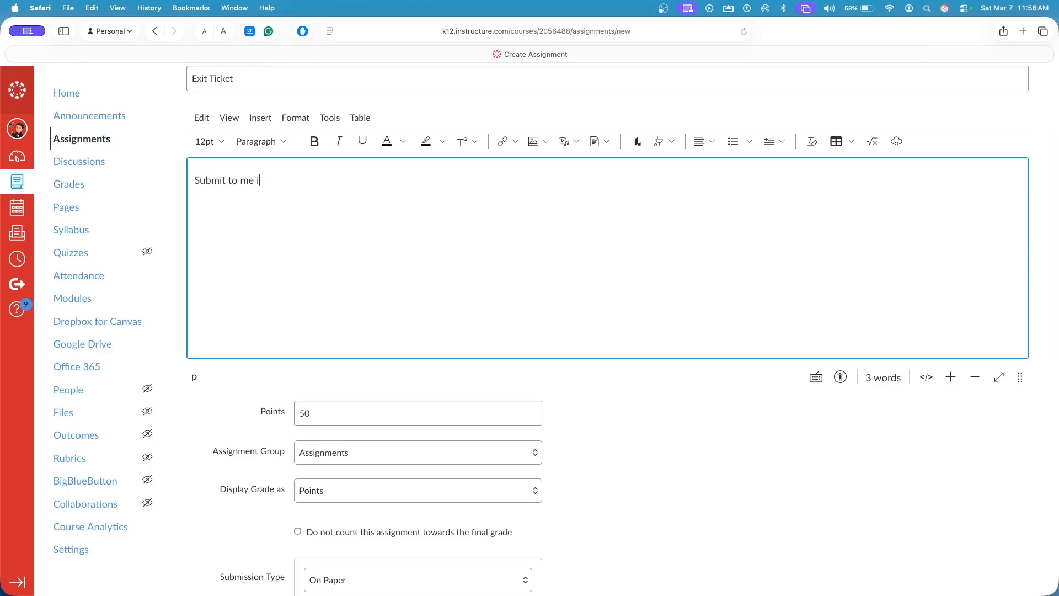
text(n)
key(BackSpace)
key(BackSpace)
text(on pape)
Set the Exit Ticket assignment's points to 5 and its assignment group to Participation
scroll(417, 274, down, 2)
double_click(379, 360)
text(5)
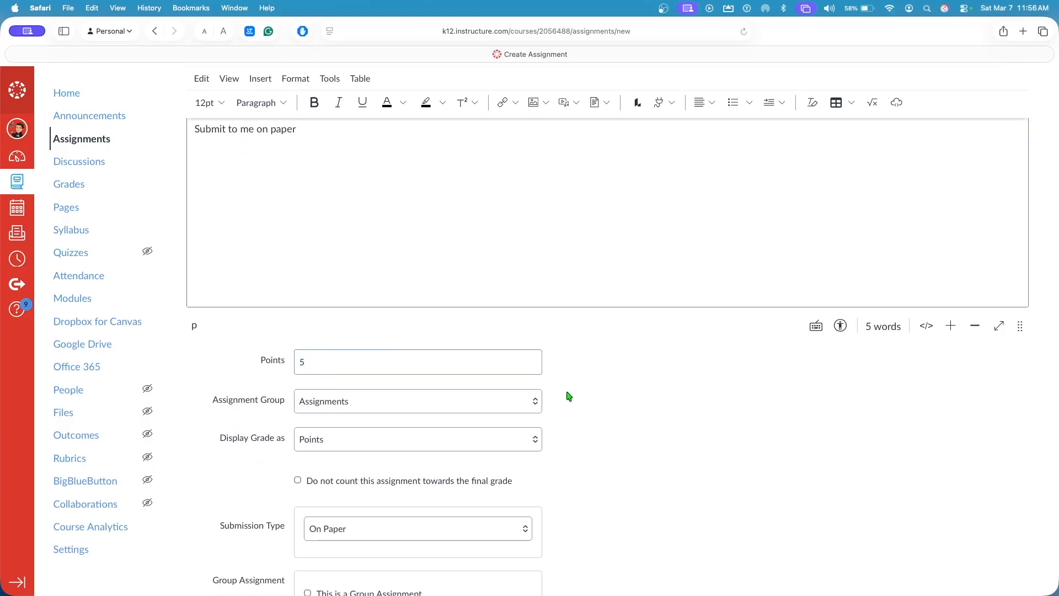
click(533, 401)
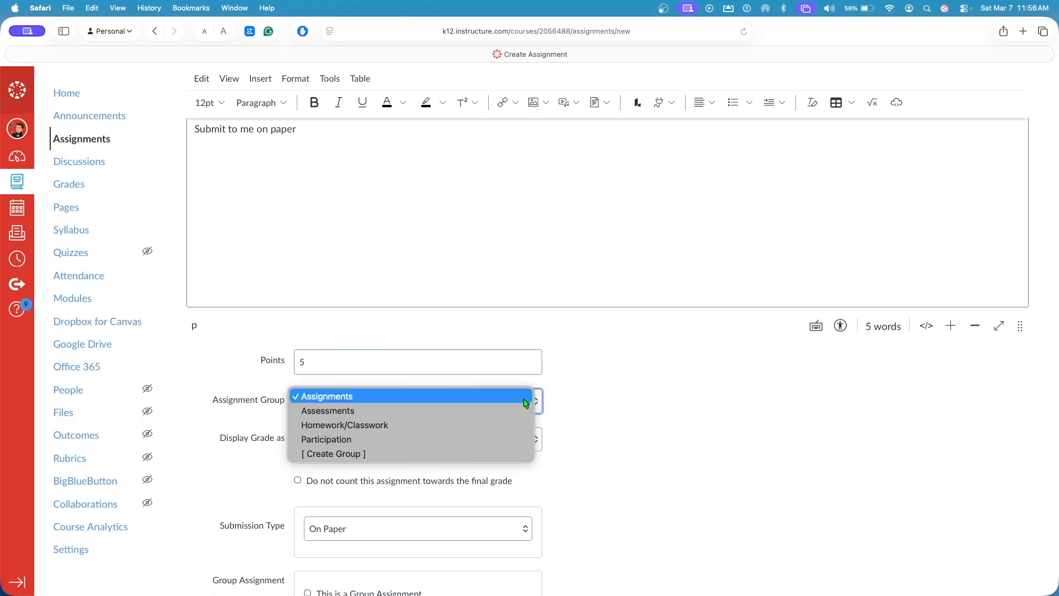
click(518, 440)
Save and publish the Exit Ticket assignment, and check the Participation group in the course's assignments list
scroll(653, 417, down, 10)
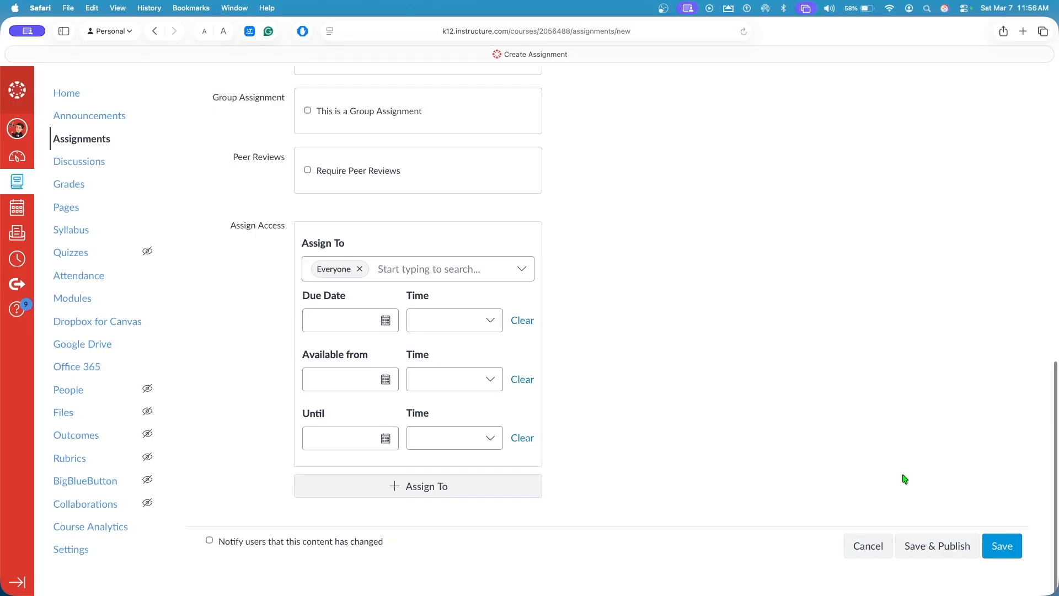
click(942, 546)
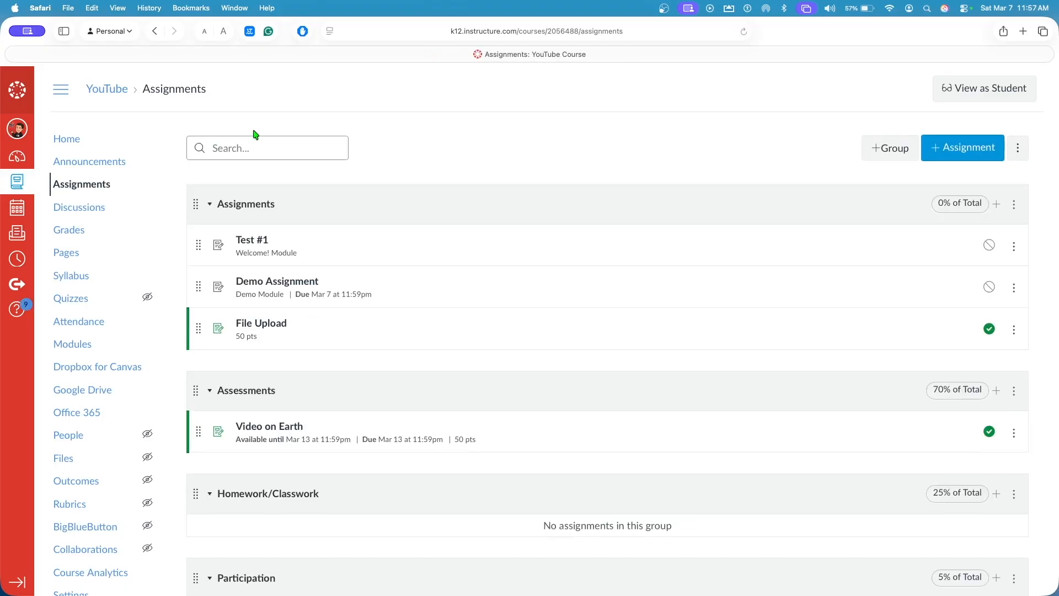
scroll(323, 280, down, 2)
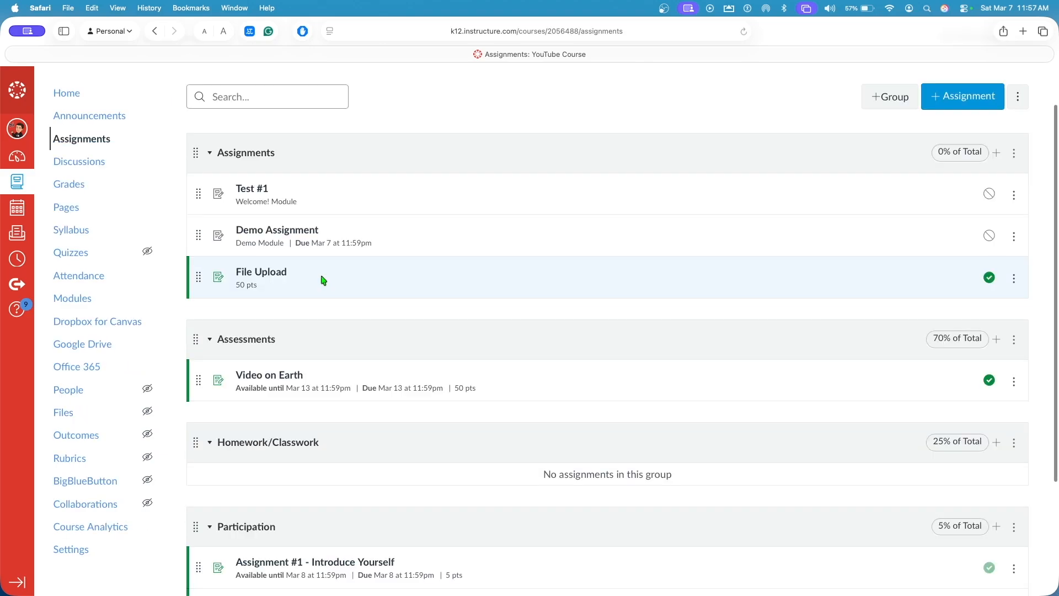
scroll(323, 280, down, 5)
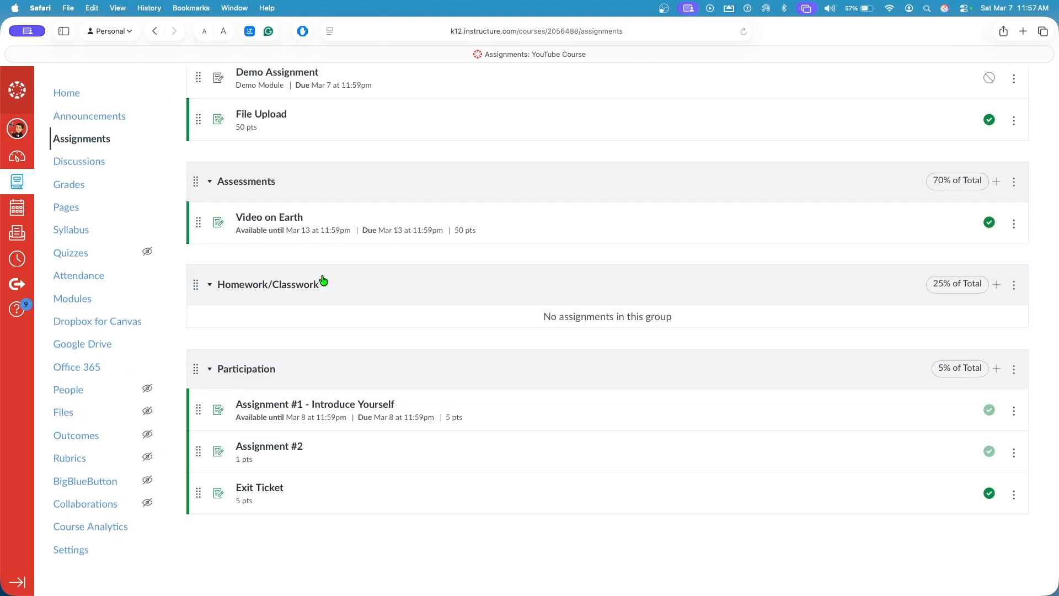